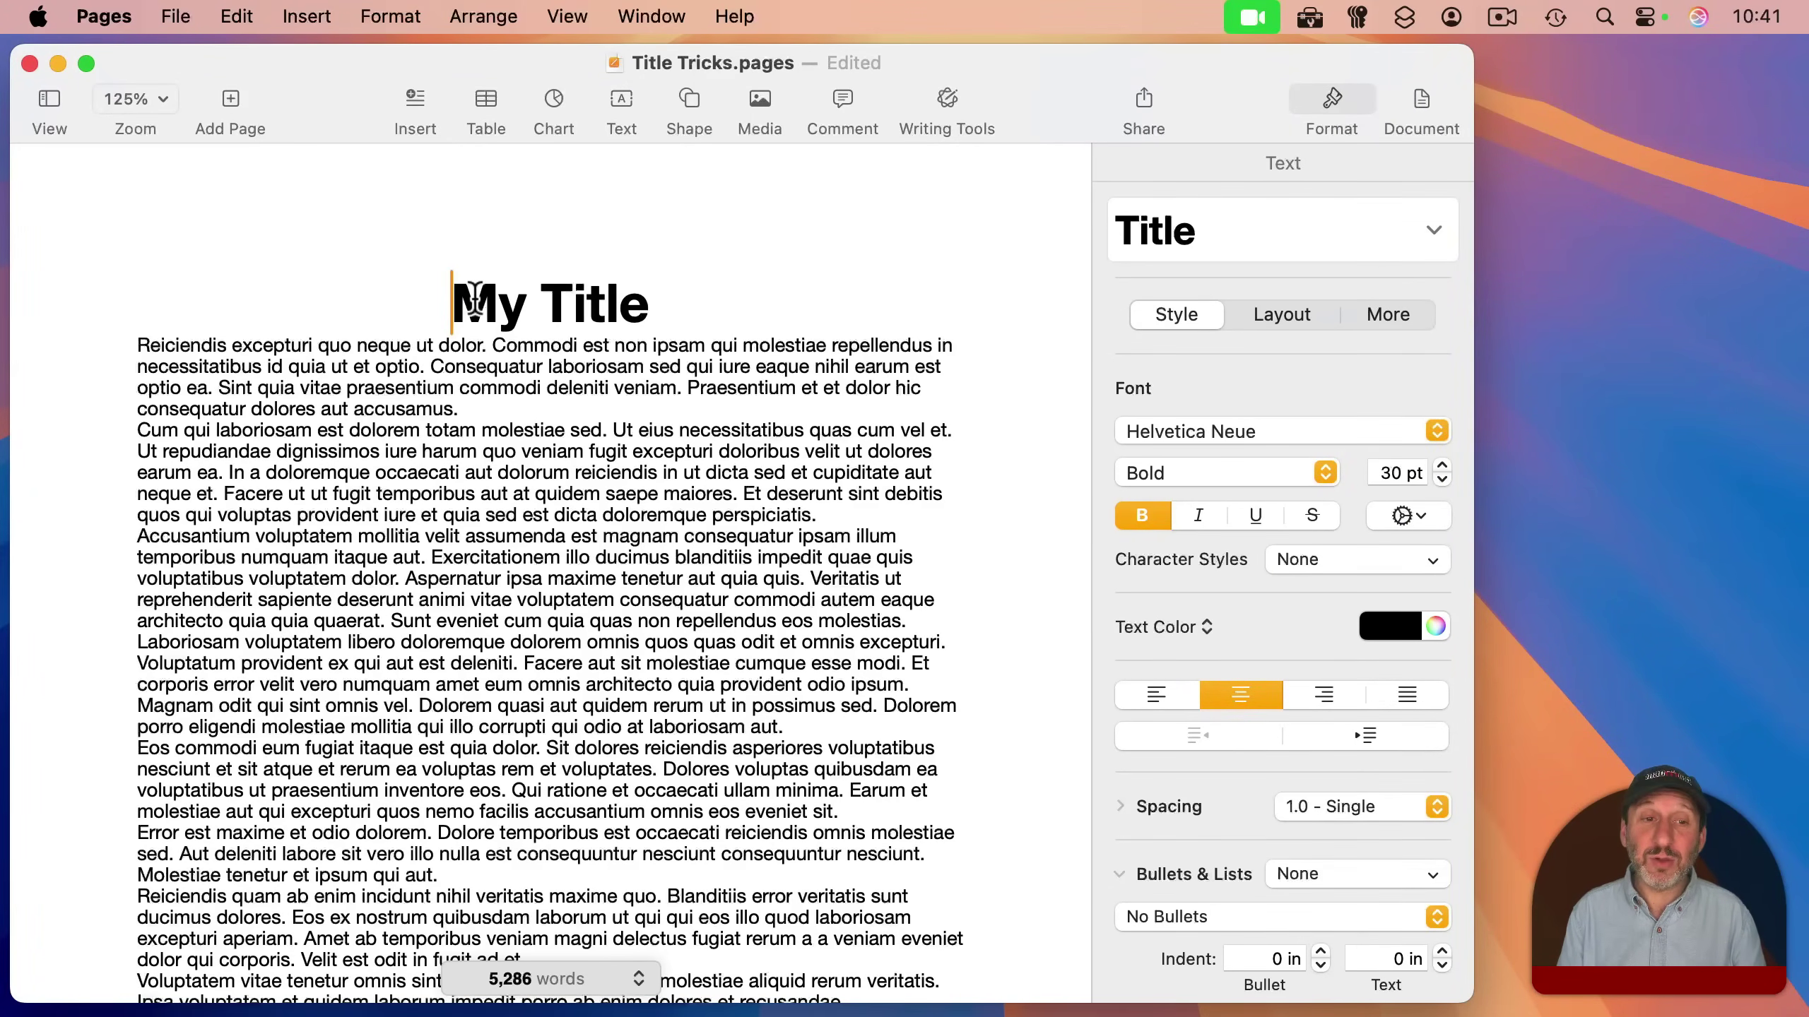
Select the "My Title" heading and look over the available paragraph styles.
left_click_drag(470, 301, 658, 301)
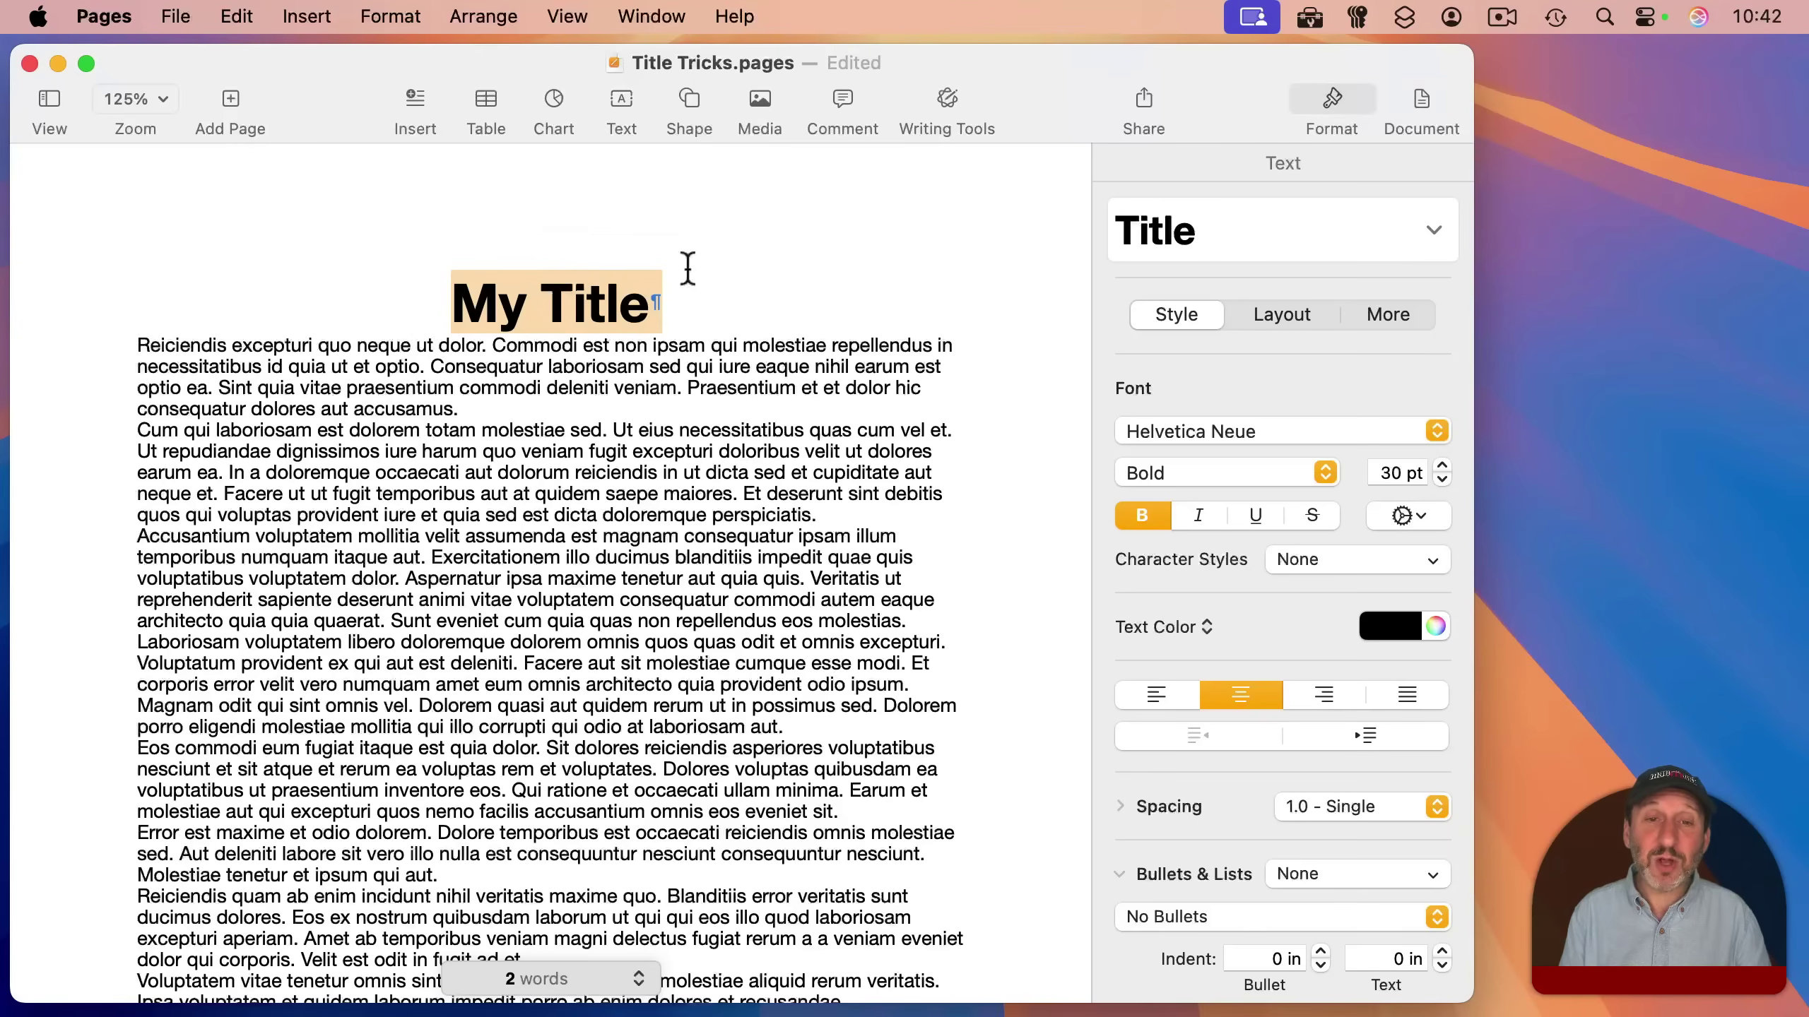
left_click(1175, 235)
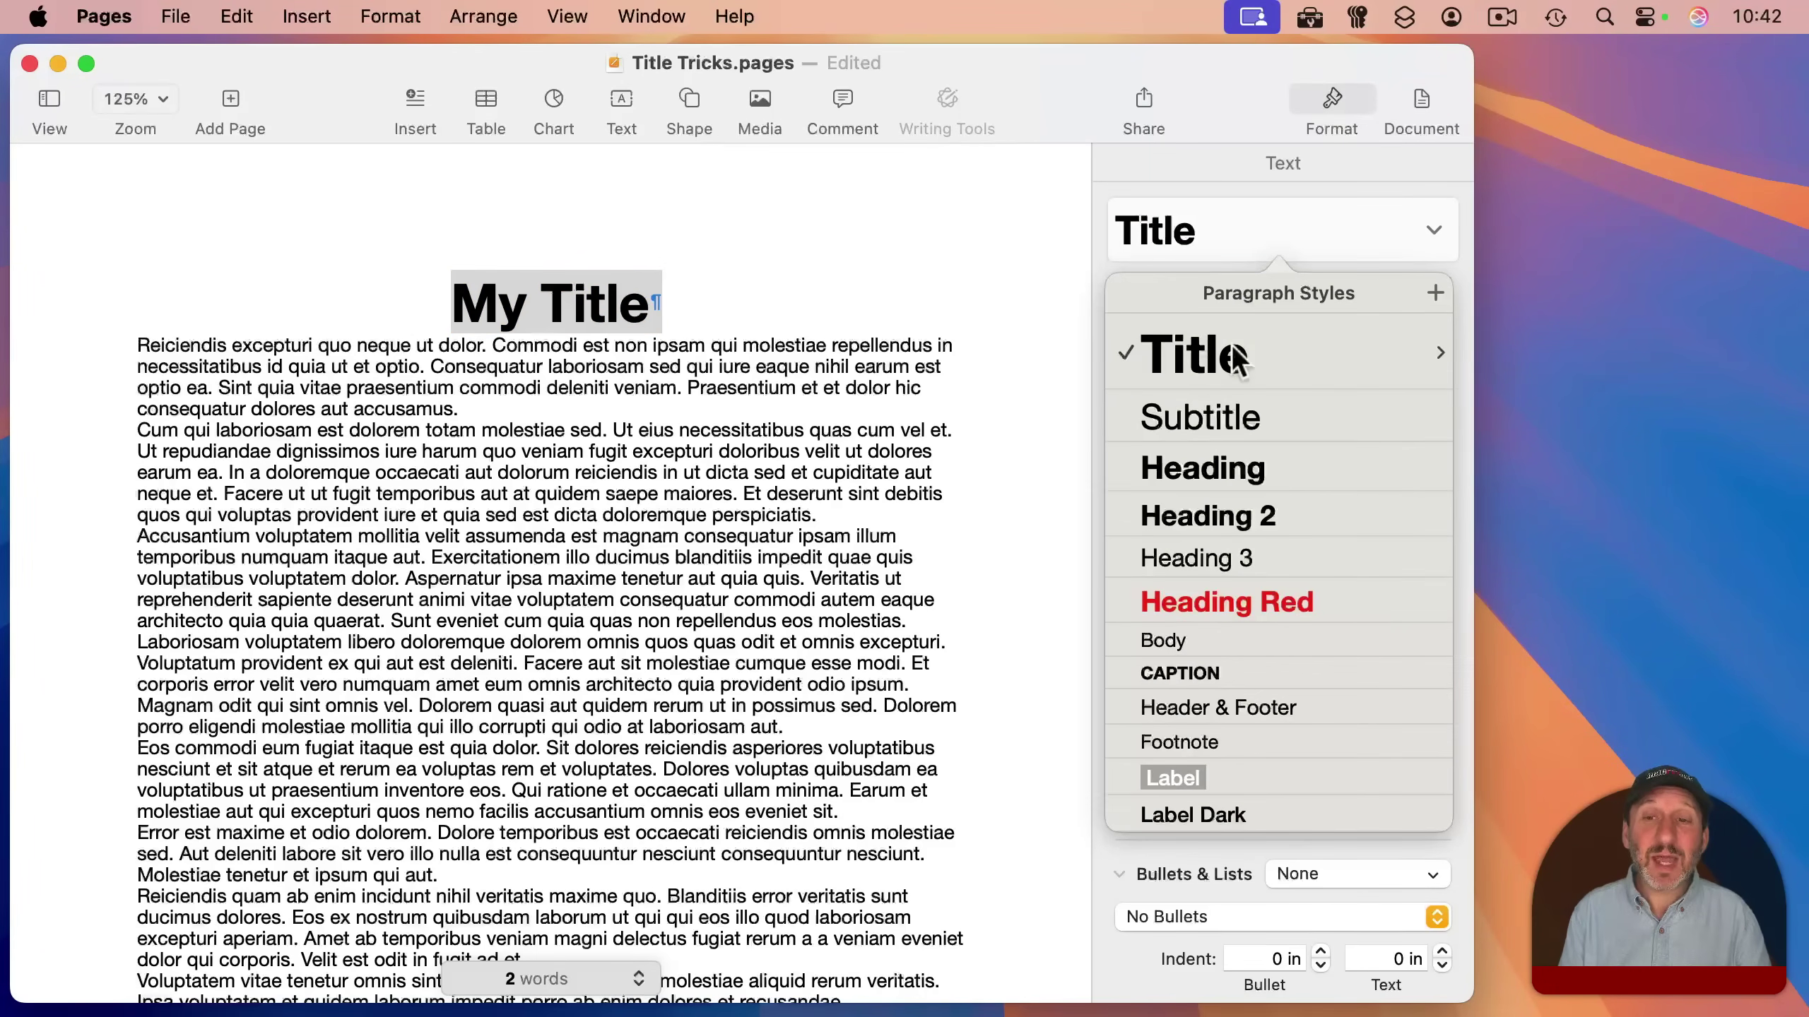
left_click(1175, 157)
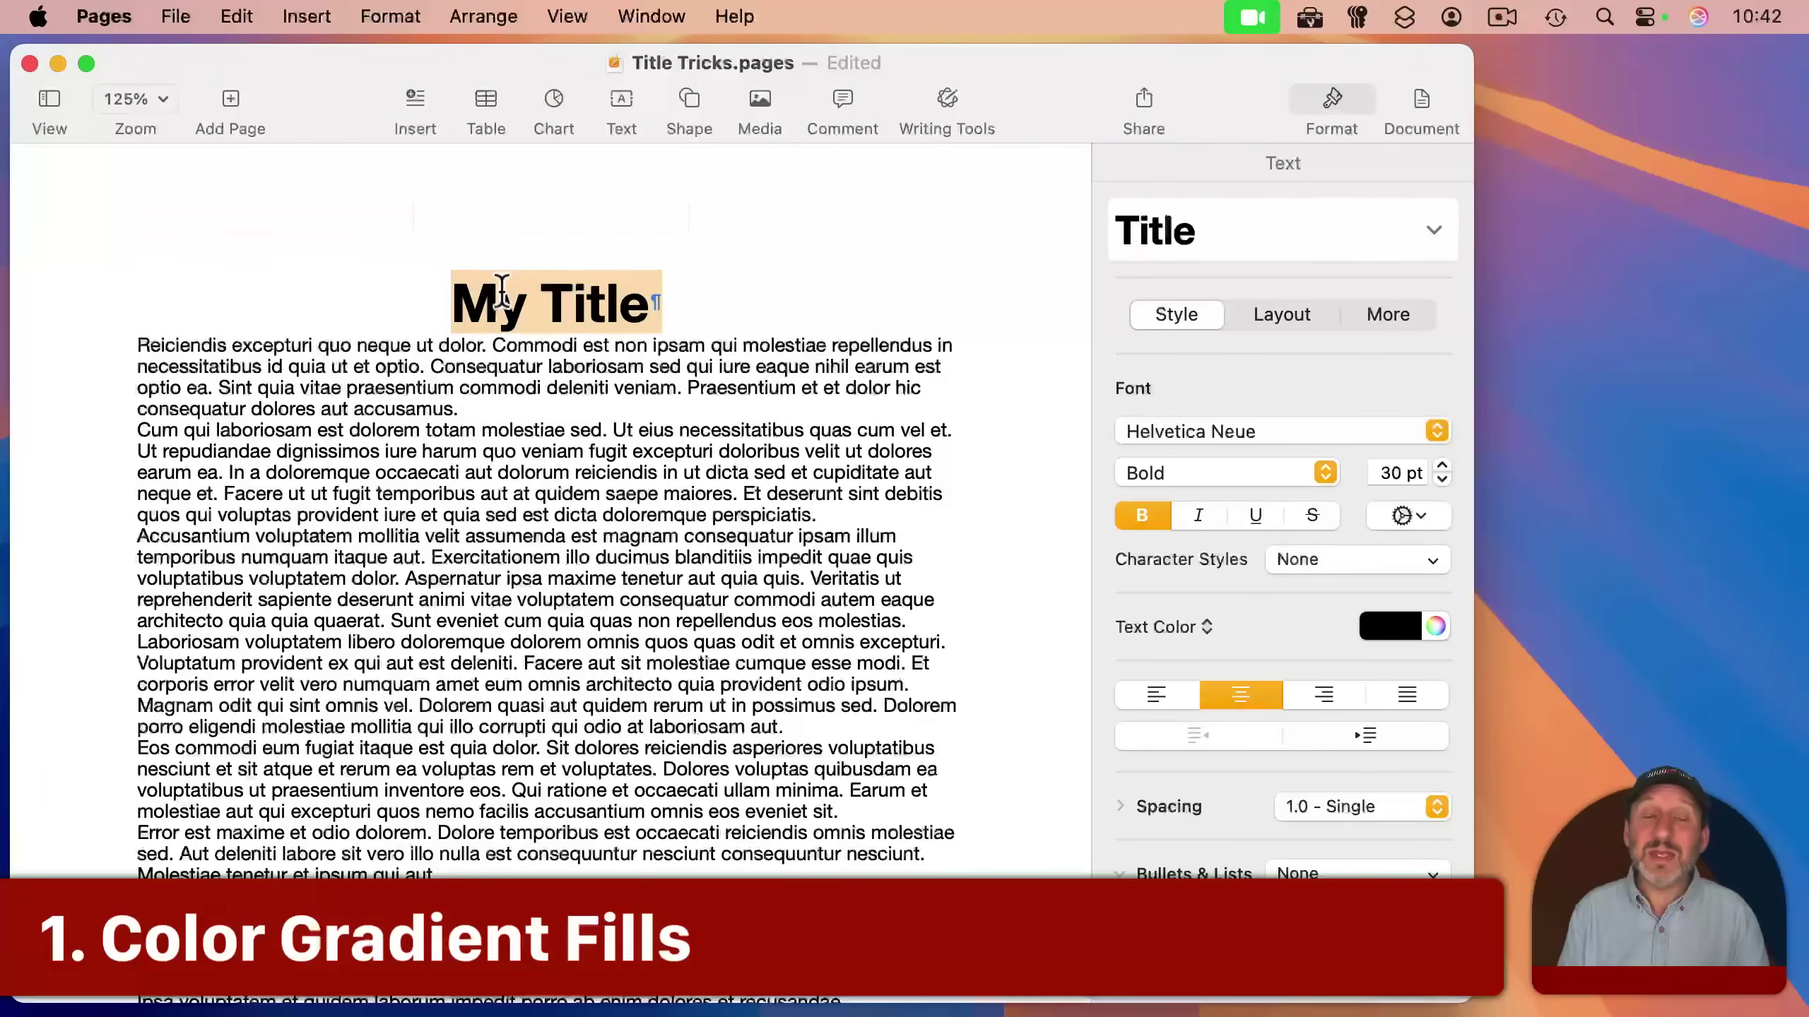
Color the "My Title" heading blue and switch its coloring to a Gradient Fill.
left_click(1406, 626)
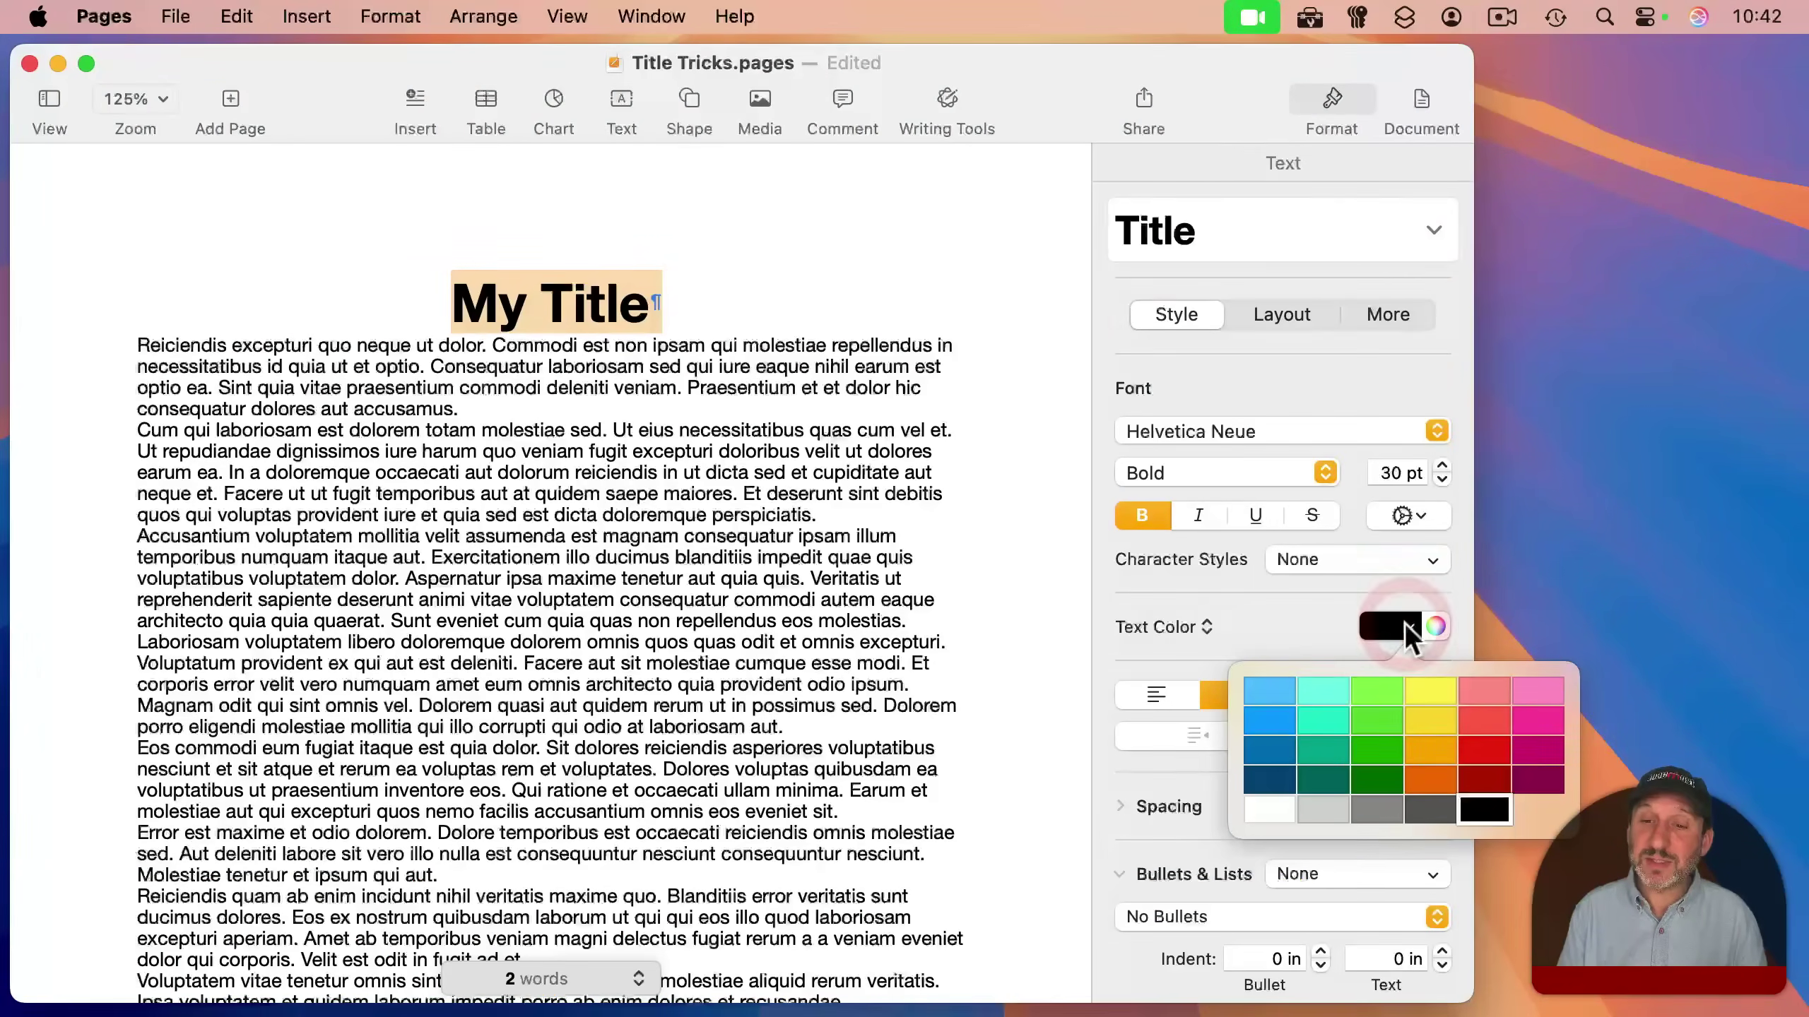
left_click(1271, 745)
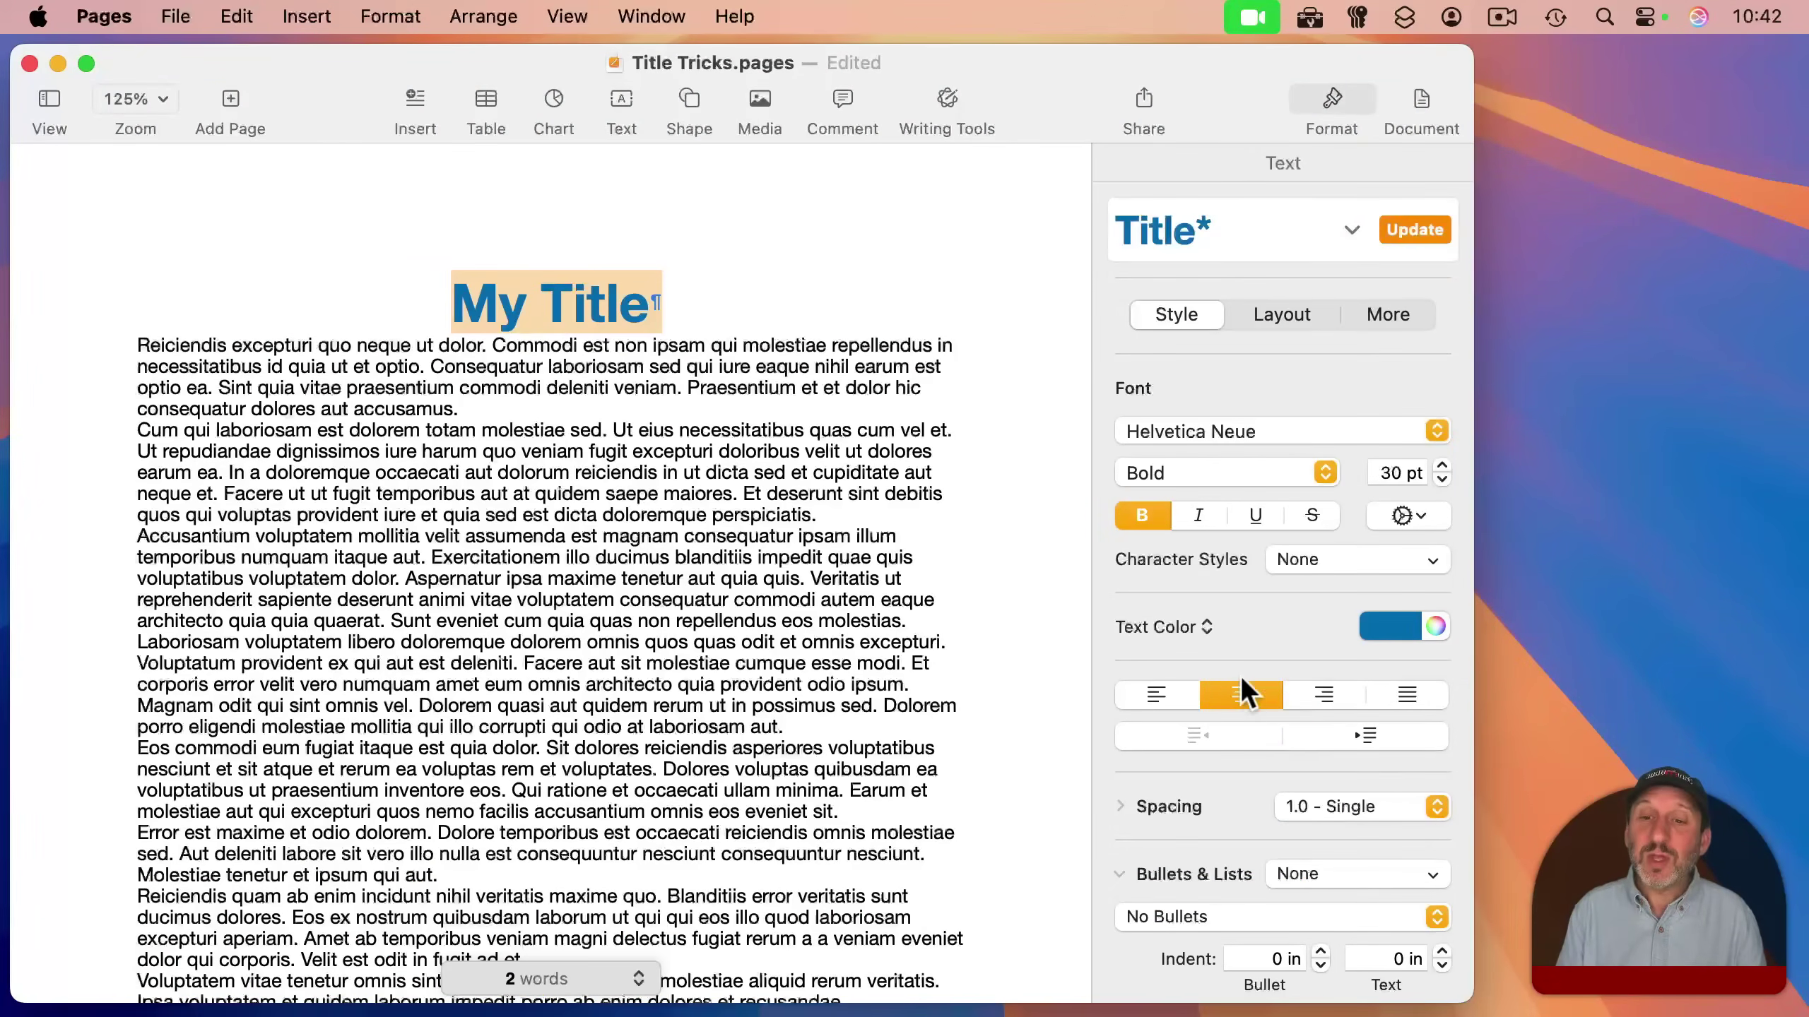
left_click(1168, 628)
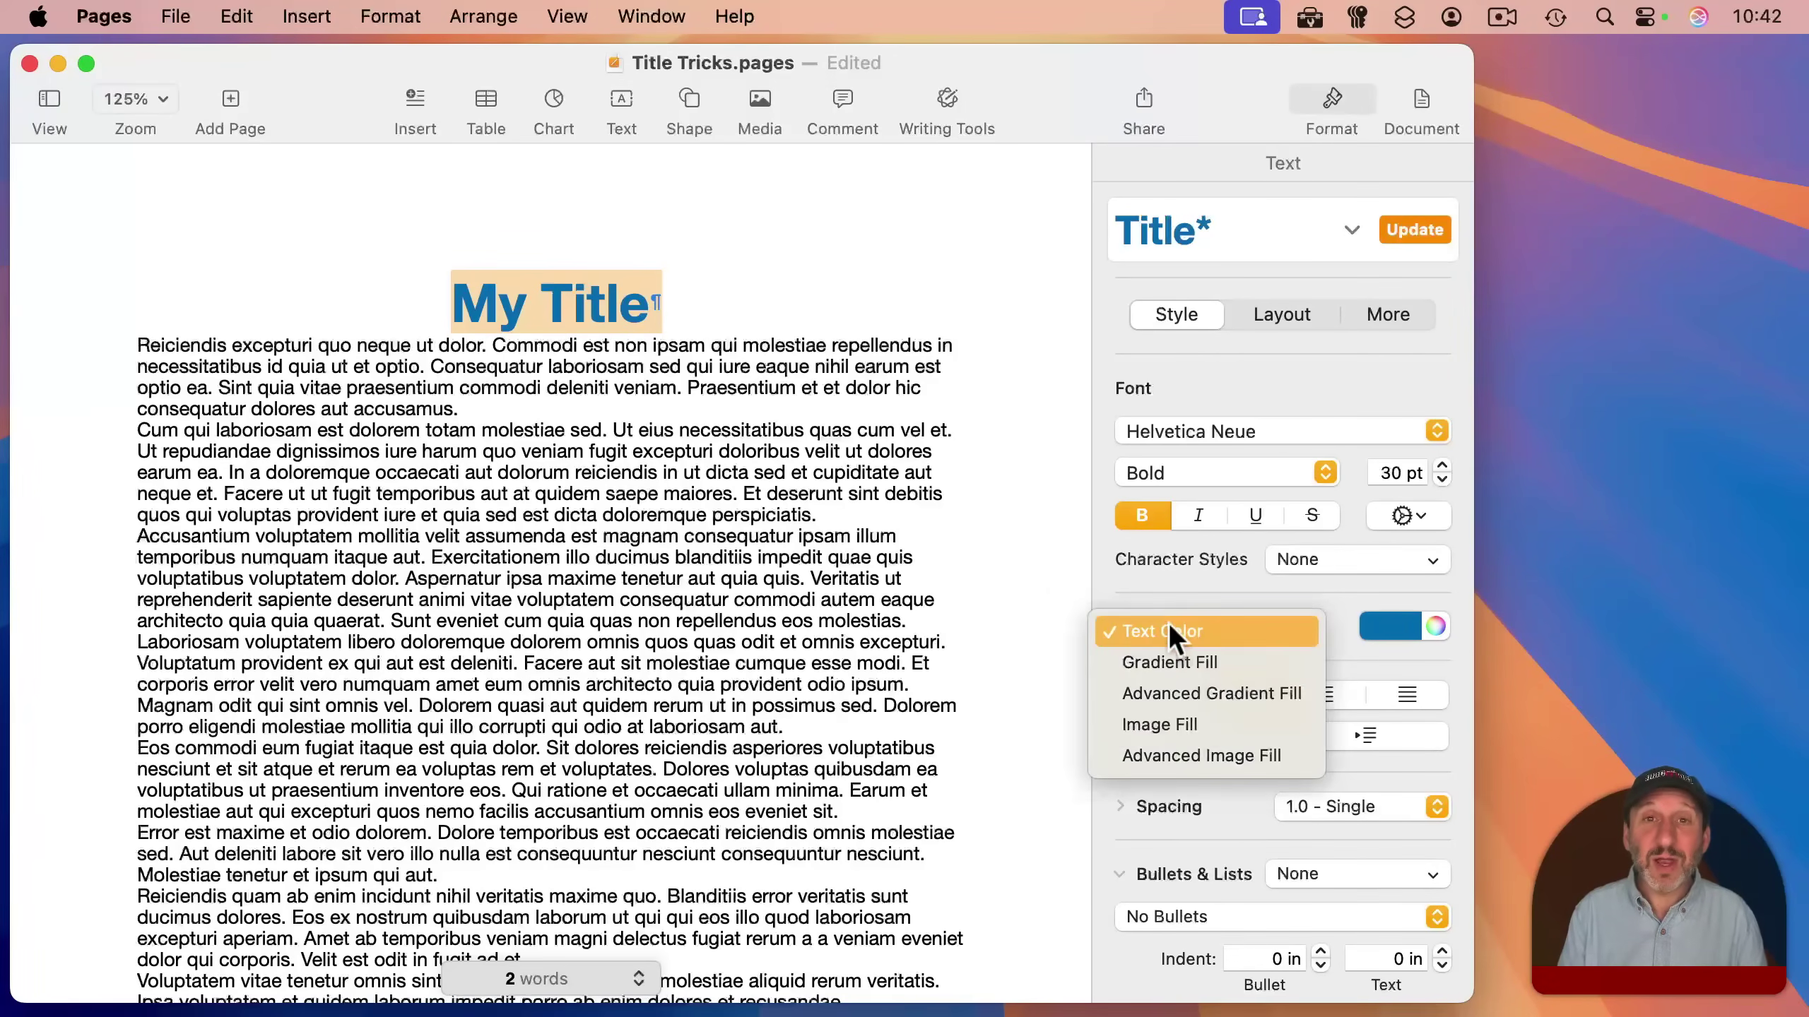
left_click(1172, 660)
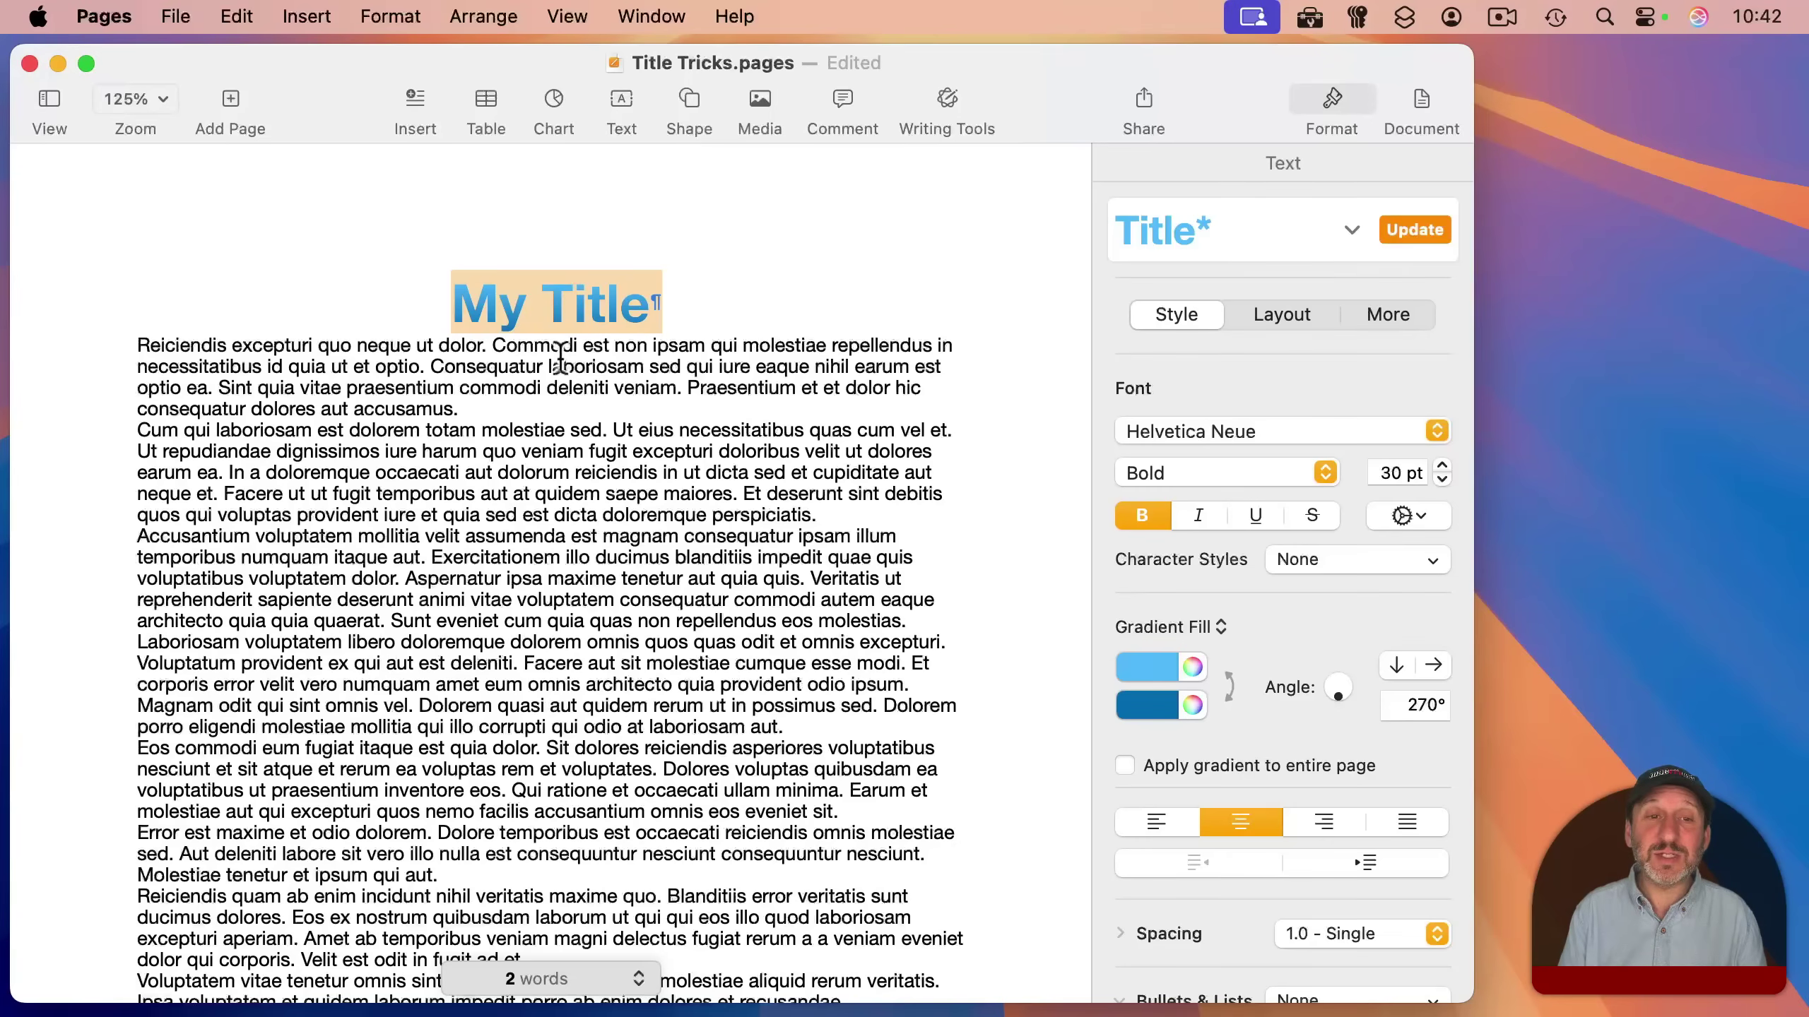
Look at the color choices for the first color of the title's gradient.
left_click(1162, 667)
left_click(1163, 667)
left_click(1193, 667)
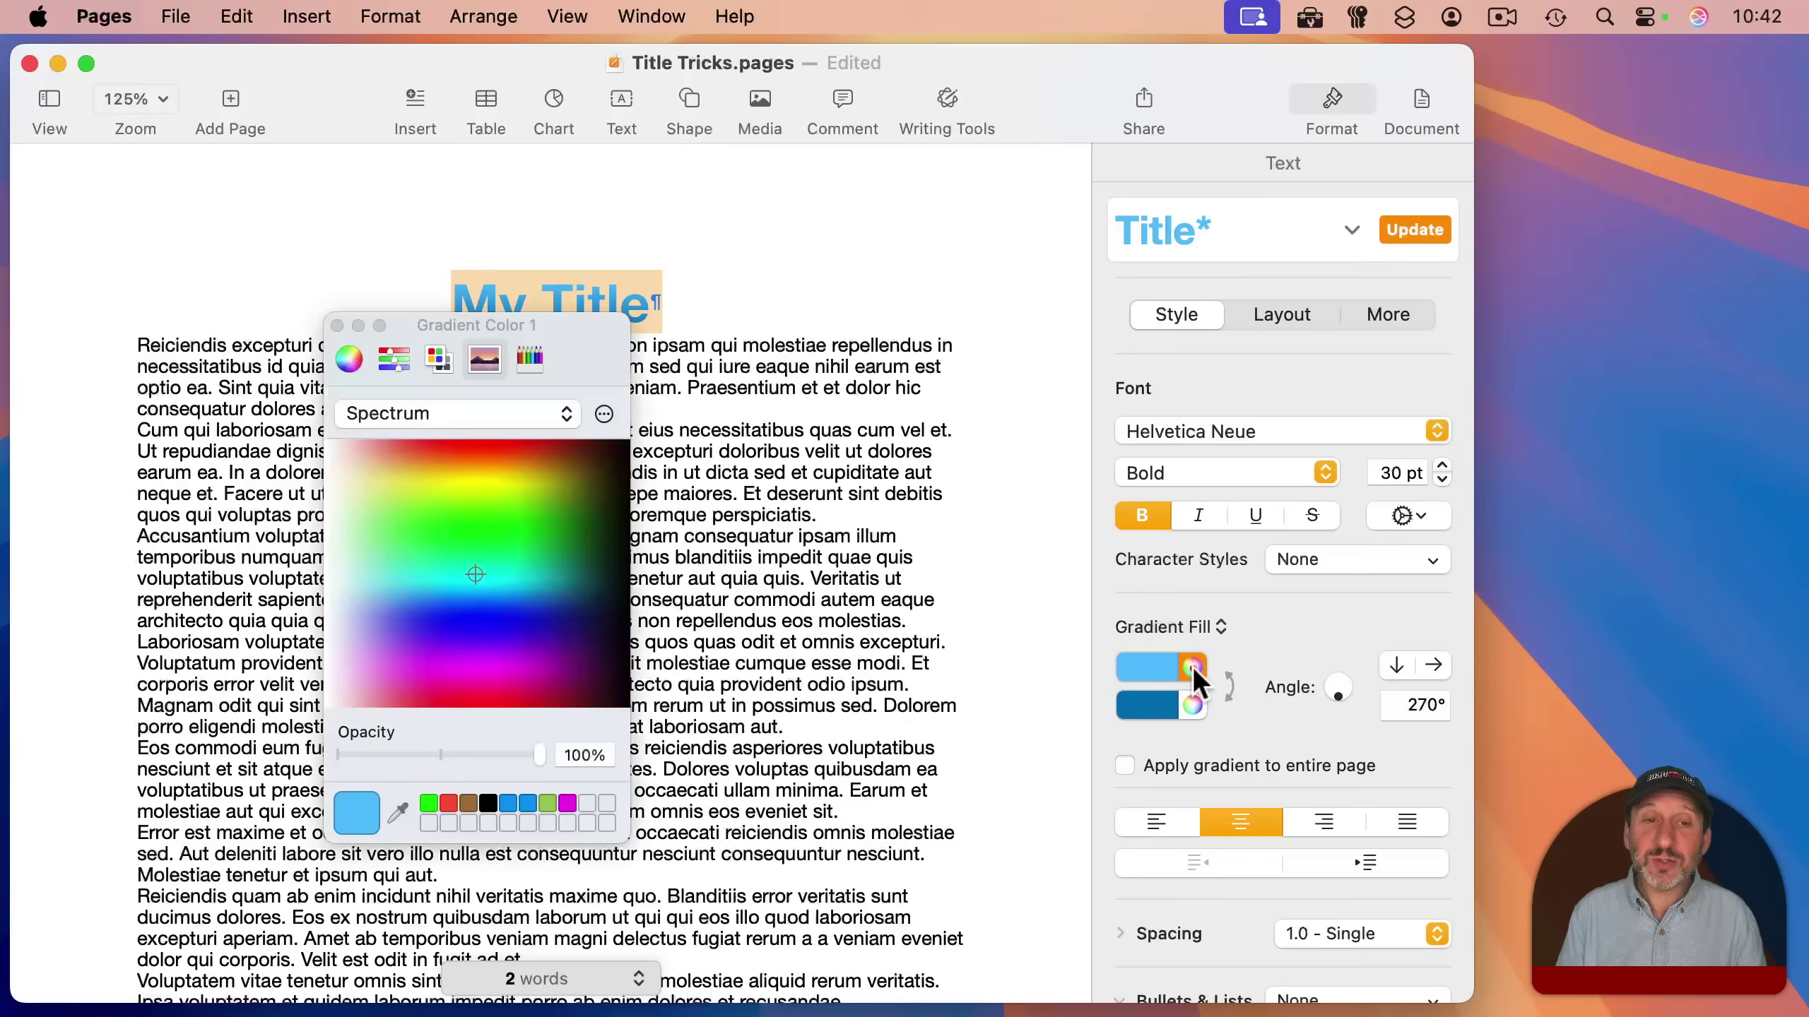
left_click(337, 325)
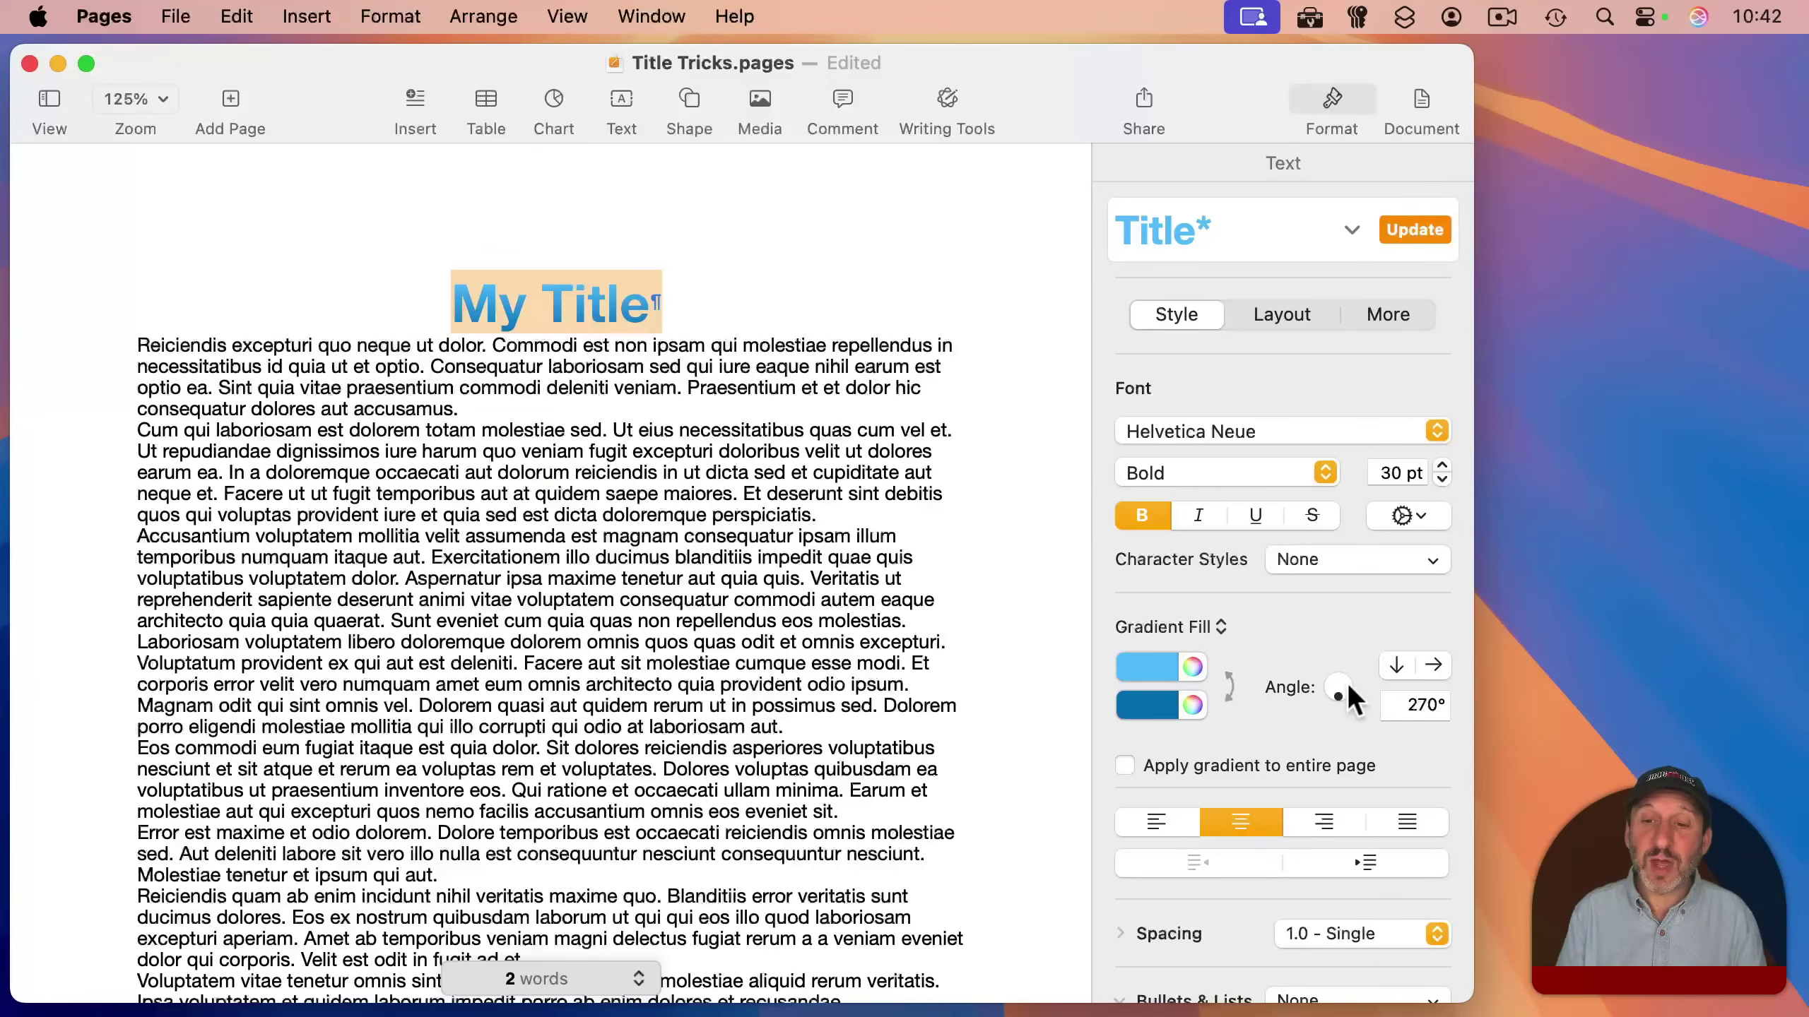
Tilt the title's gradient to 262.1° and switch it to an Advanced Gradient Fill.
mouse_move(1333, 691)
left_mouse_down()
mouse_move(1351, 682)
mouse_move(1324, 698)
mouse_move(1337, 708)
left_mouse_up()
left_click(1190, 627)
left_click(1192, 655)
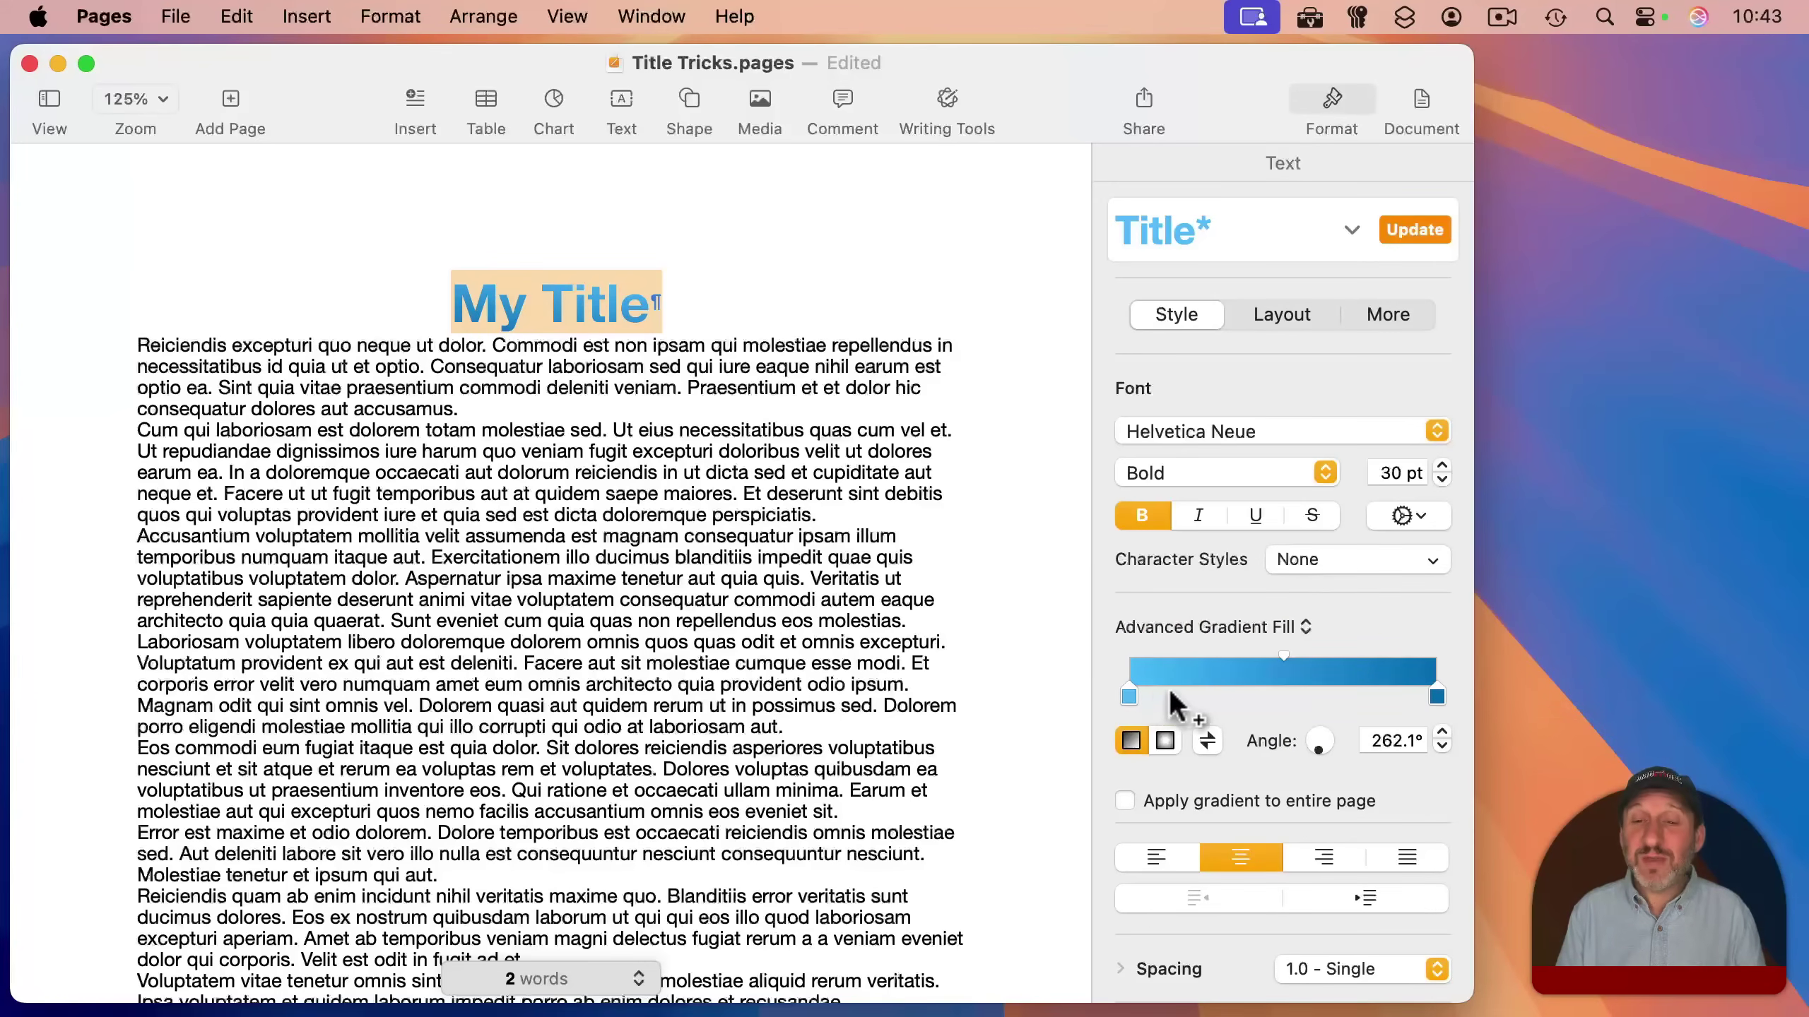
Add a red color stop about a third of the way along the title's gradient and try the radial gradient type.
double_click(1232, 691)
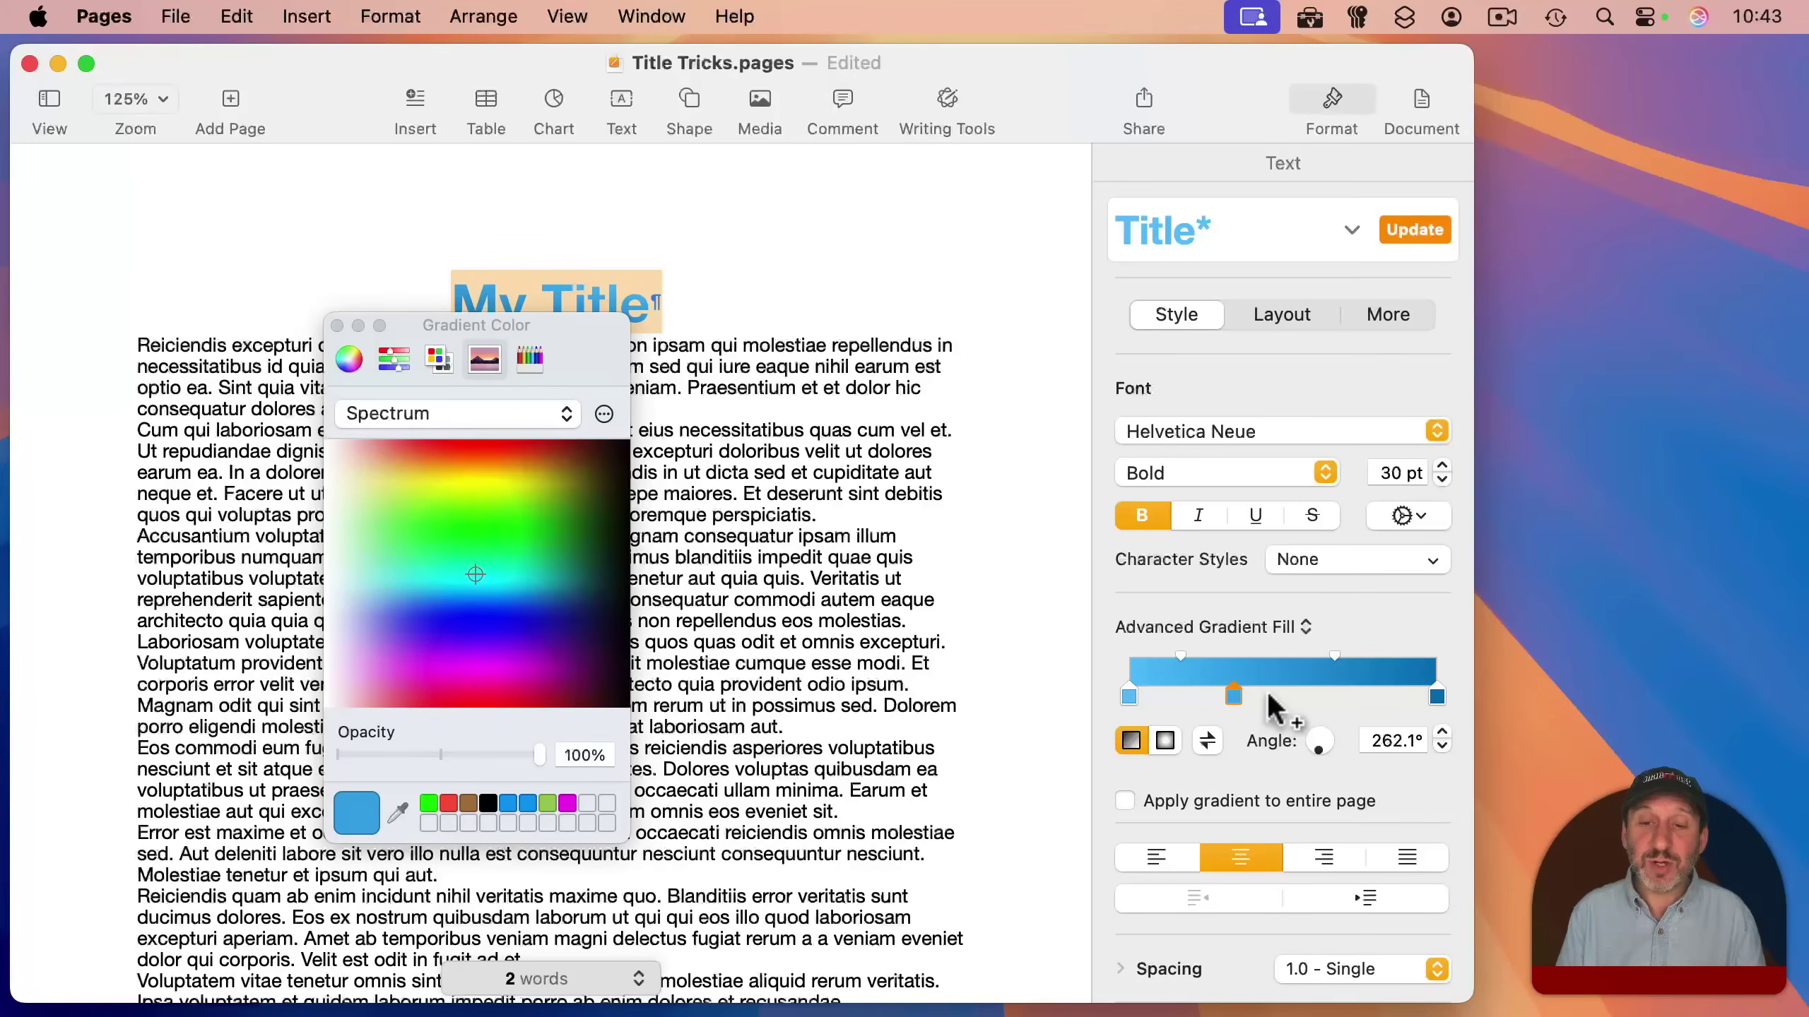
left_click(486, 442)
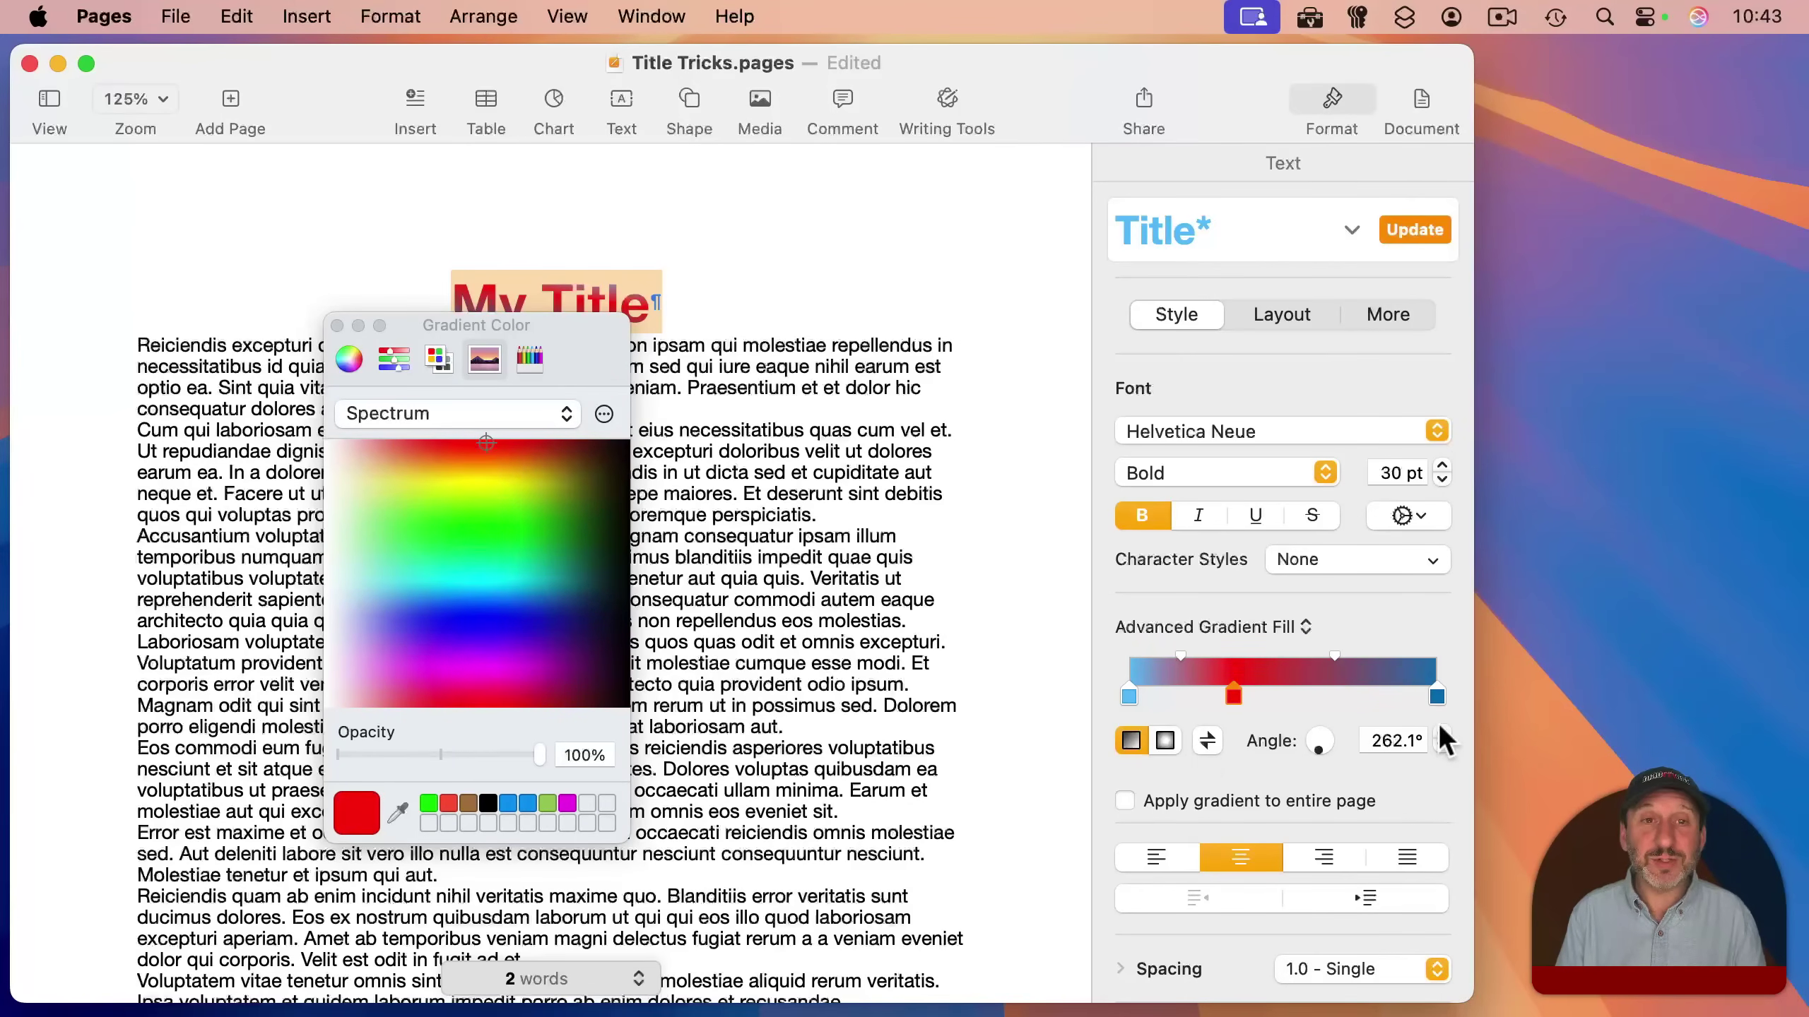
left_click(1167, 737)
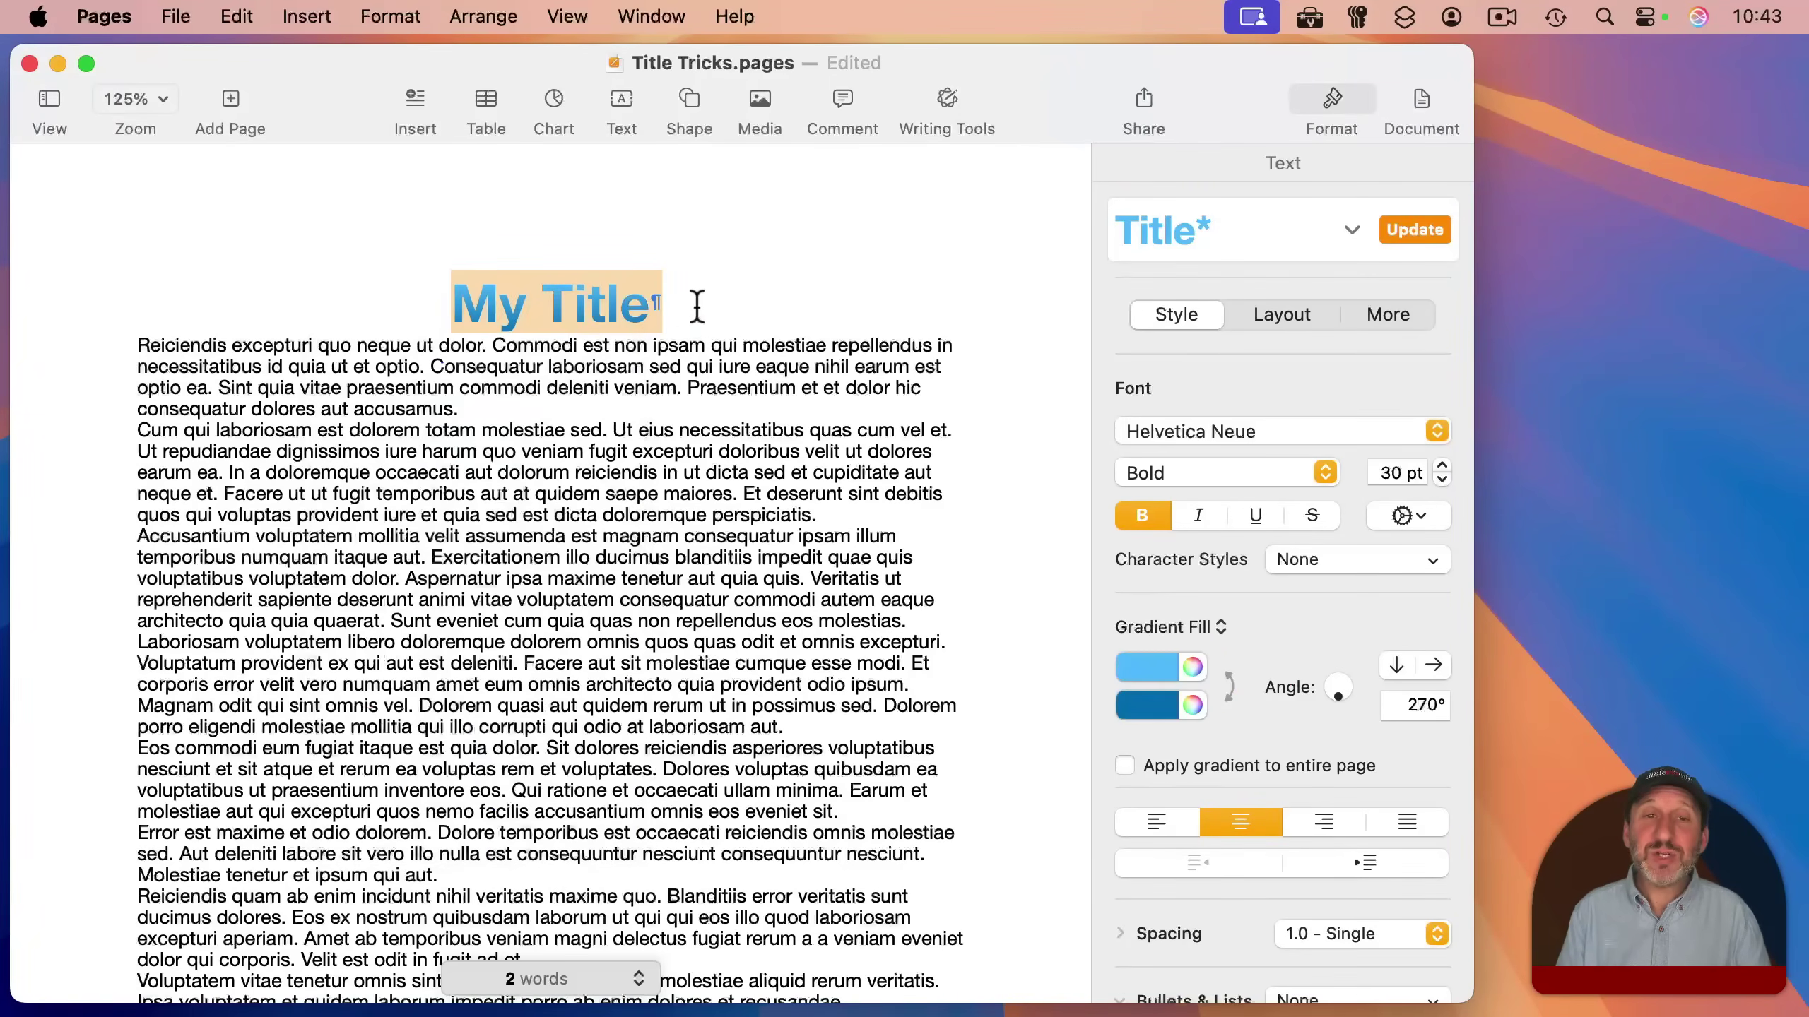
Try the Arial Black font on the "My Title" heading.
left_click(697, 306)
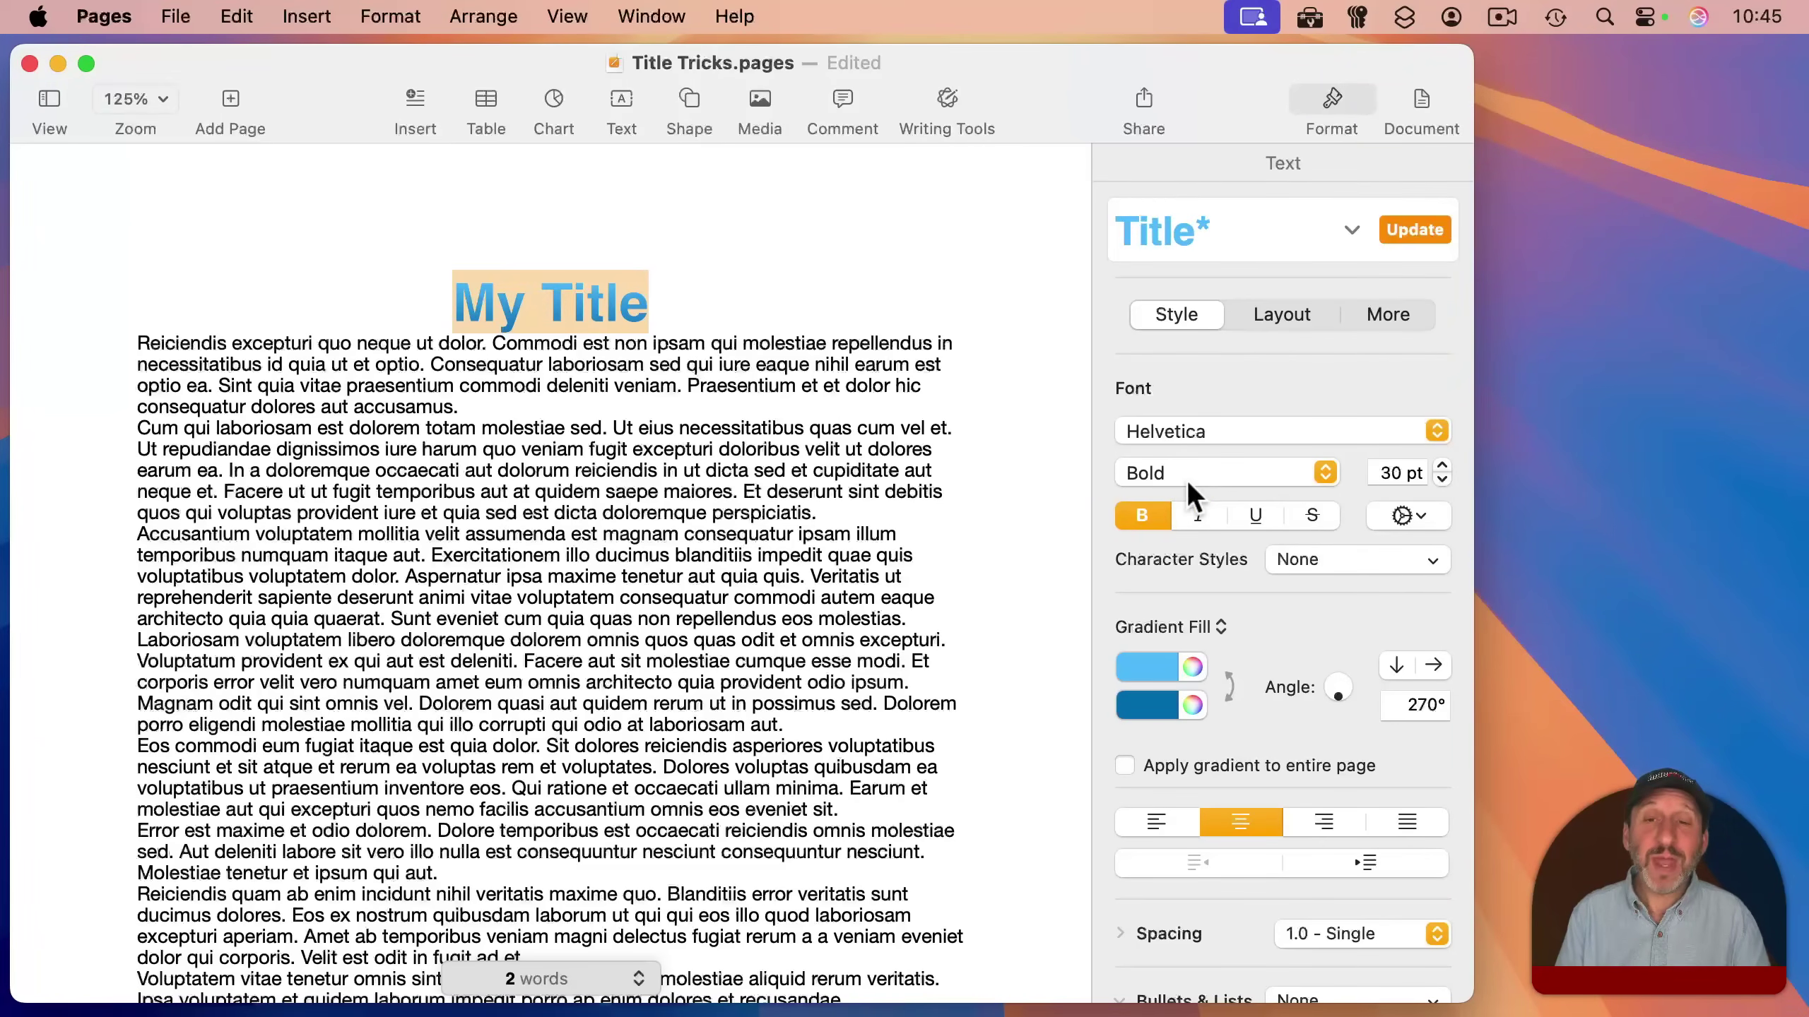
left_click(1187, 479)
left_click(1436, 363)
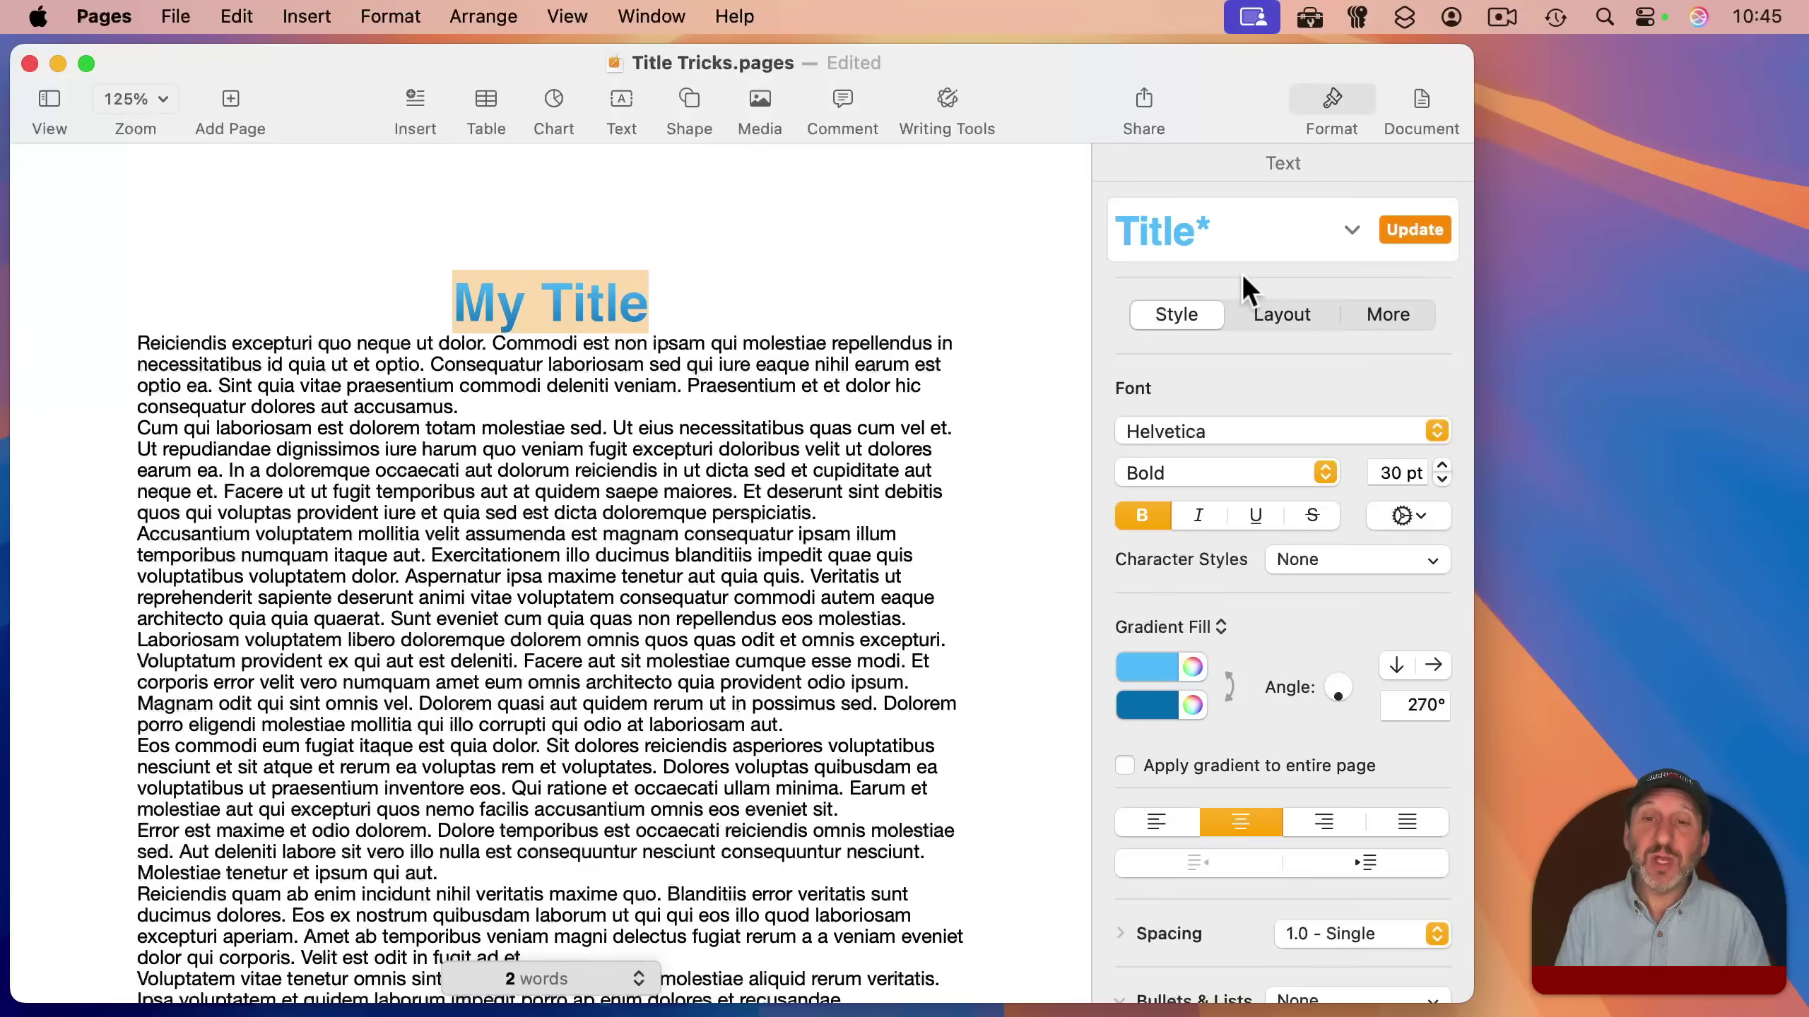
left_click(1223, 436)
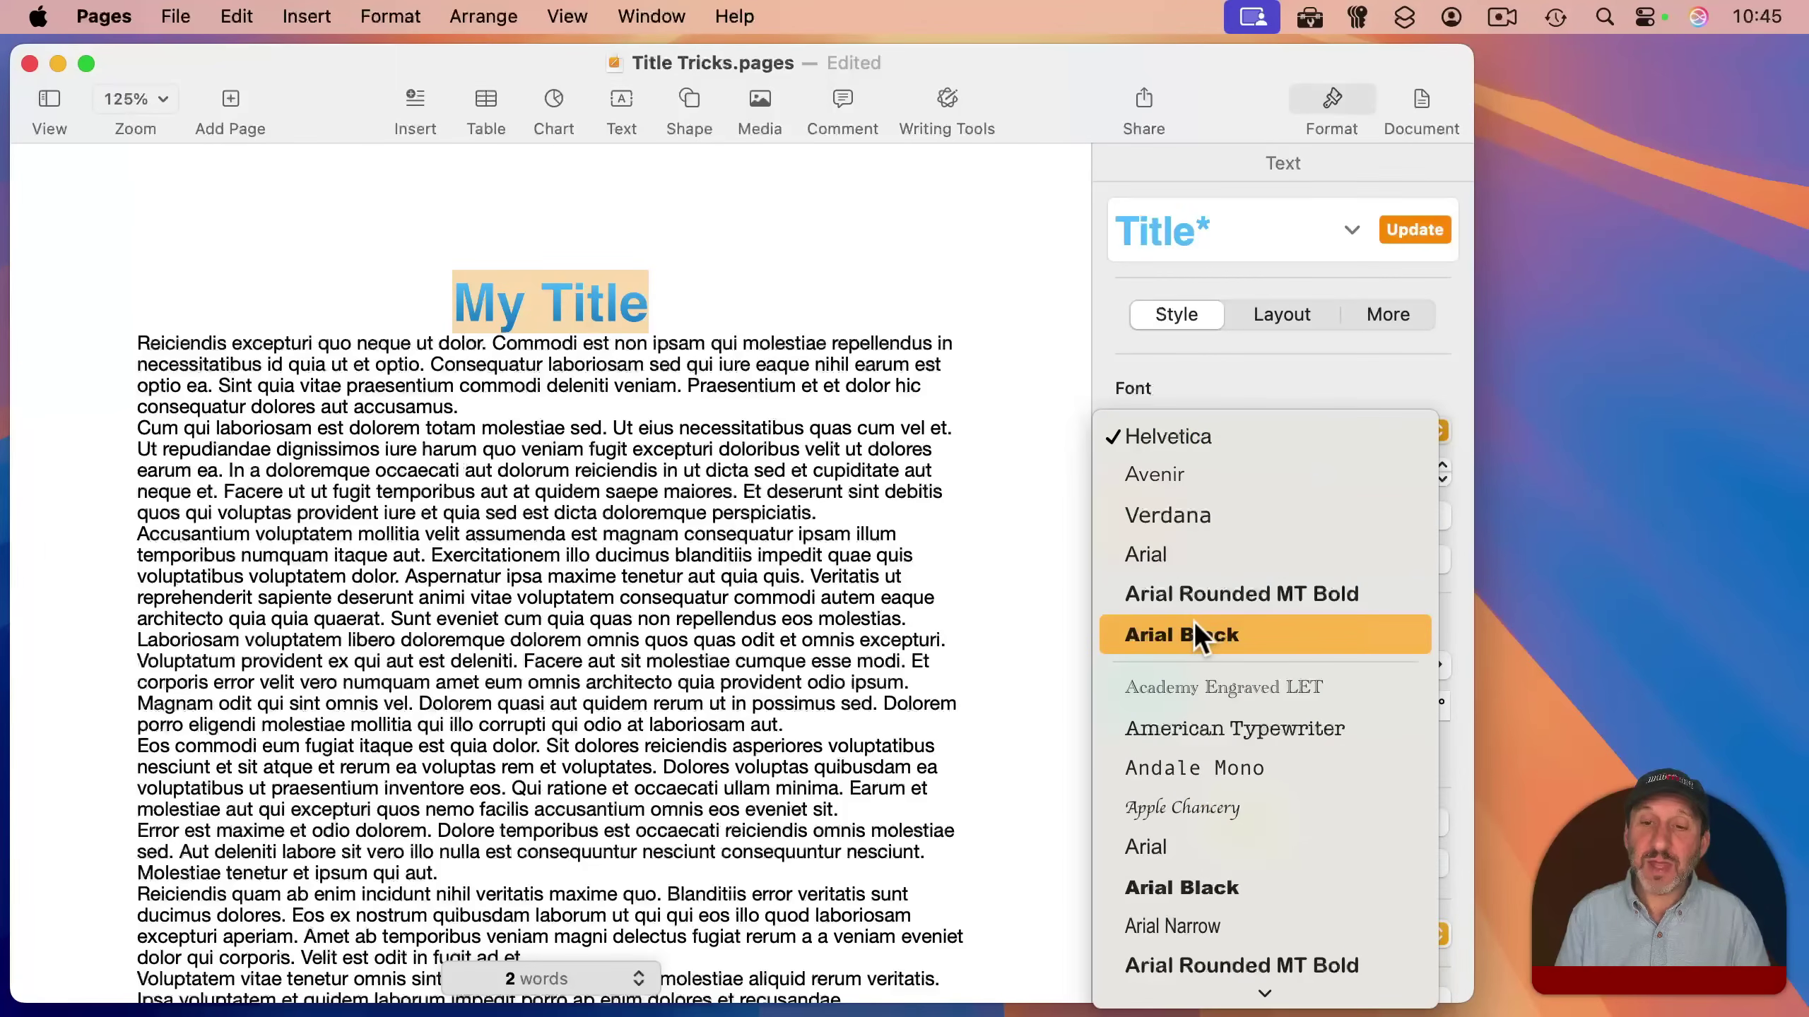
left_click(1174, 629)
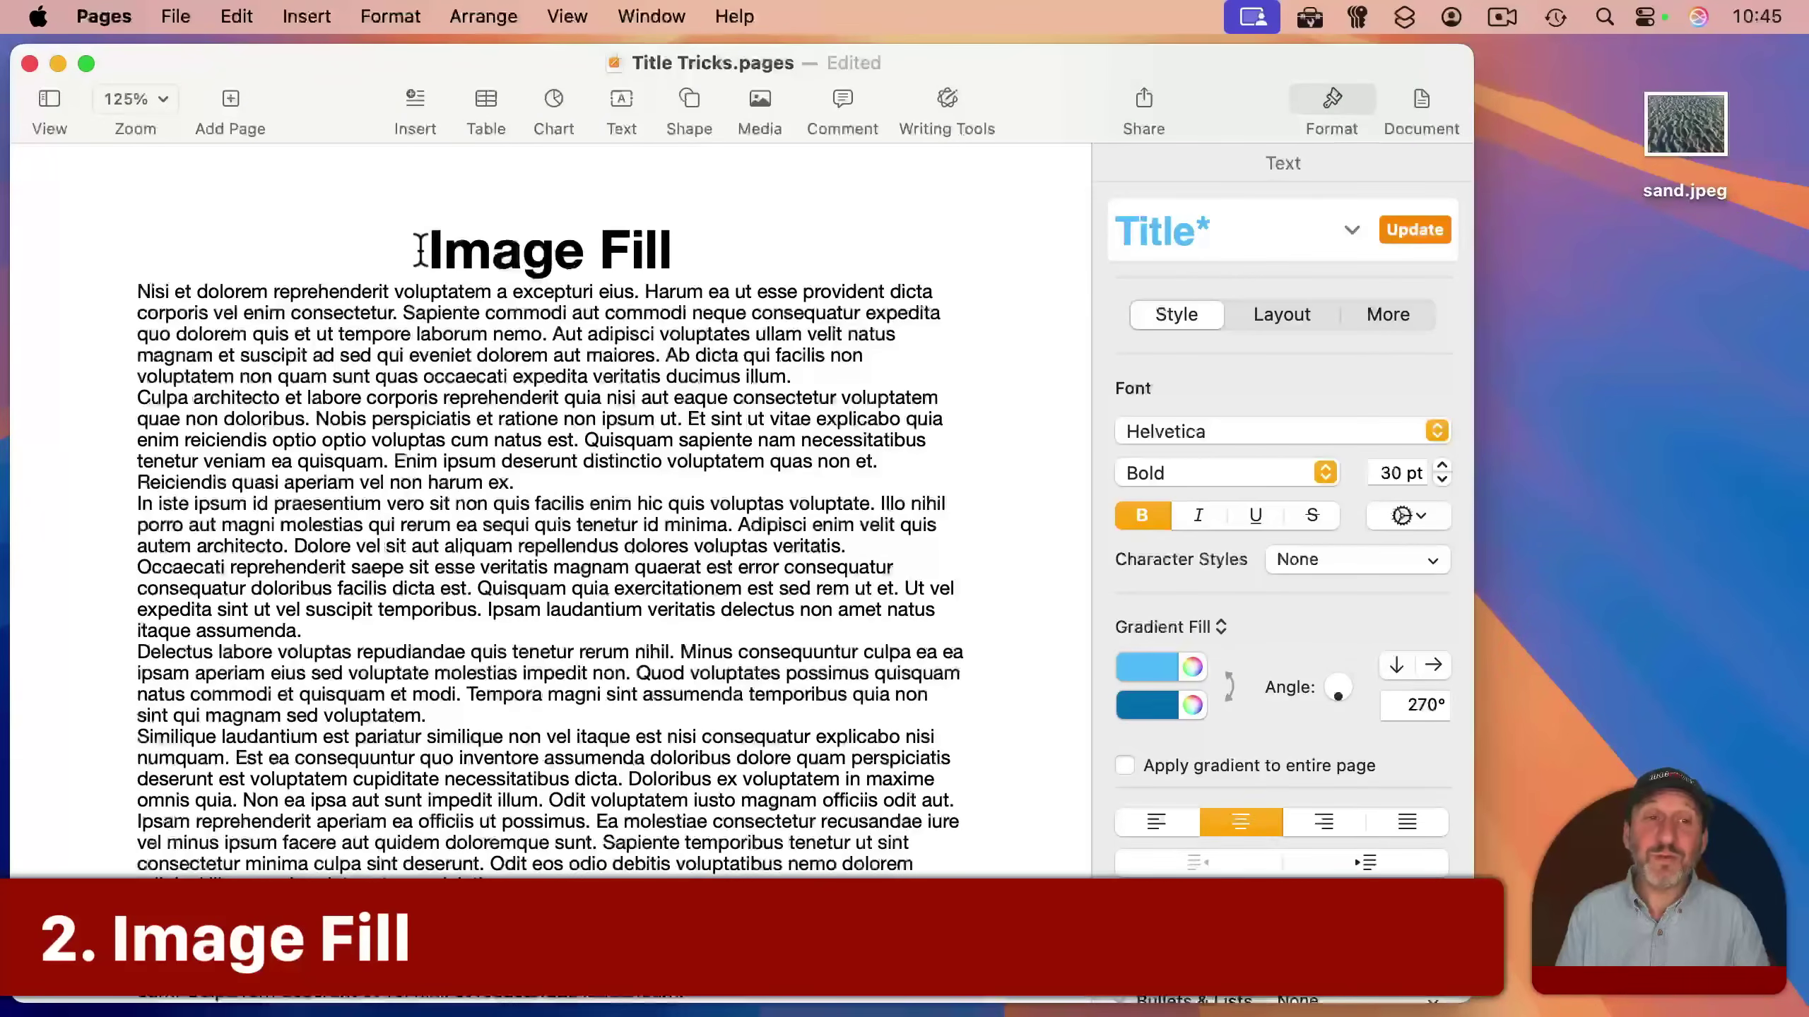
Give the "Image Fill" heading an Image Fill using the sand.jpeg picture from the desktop.
left_click_drag(421, 249, 669, 249)
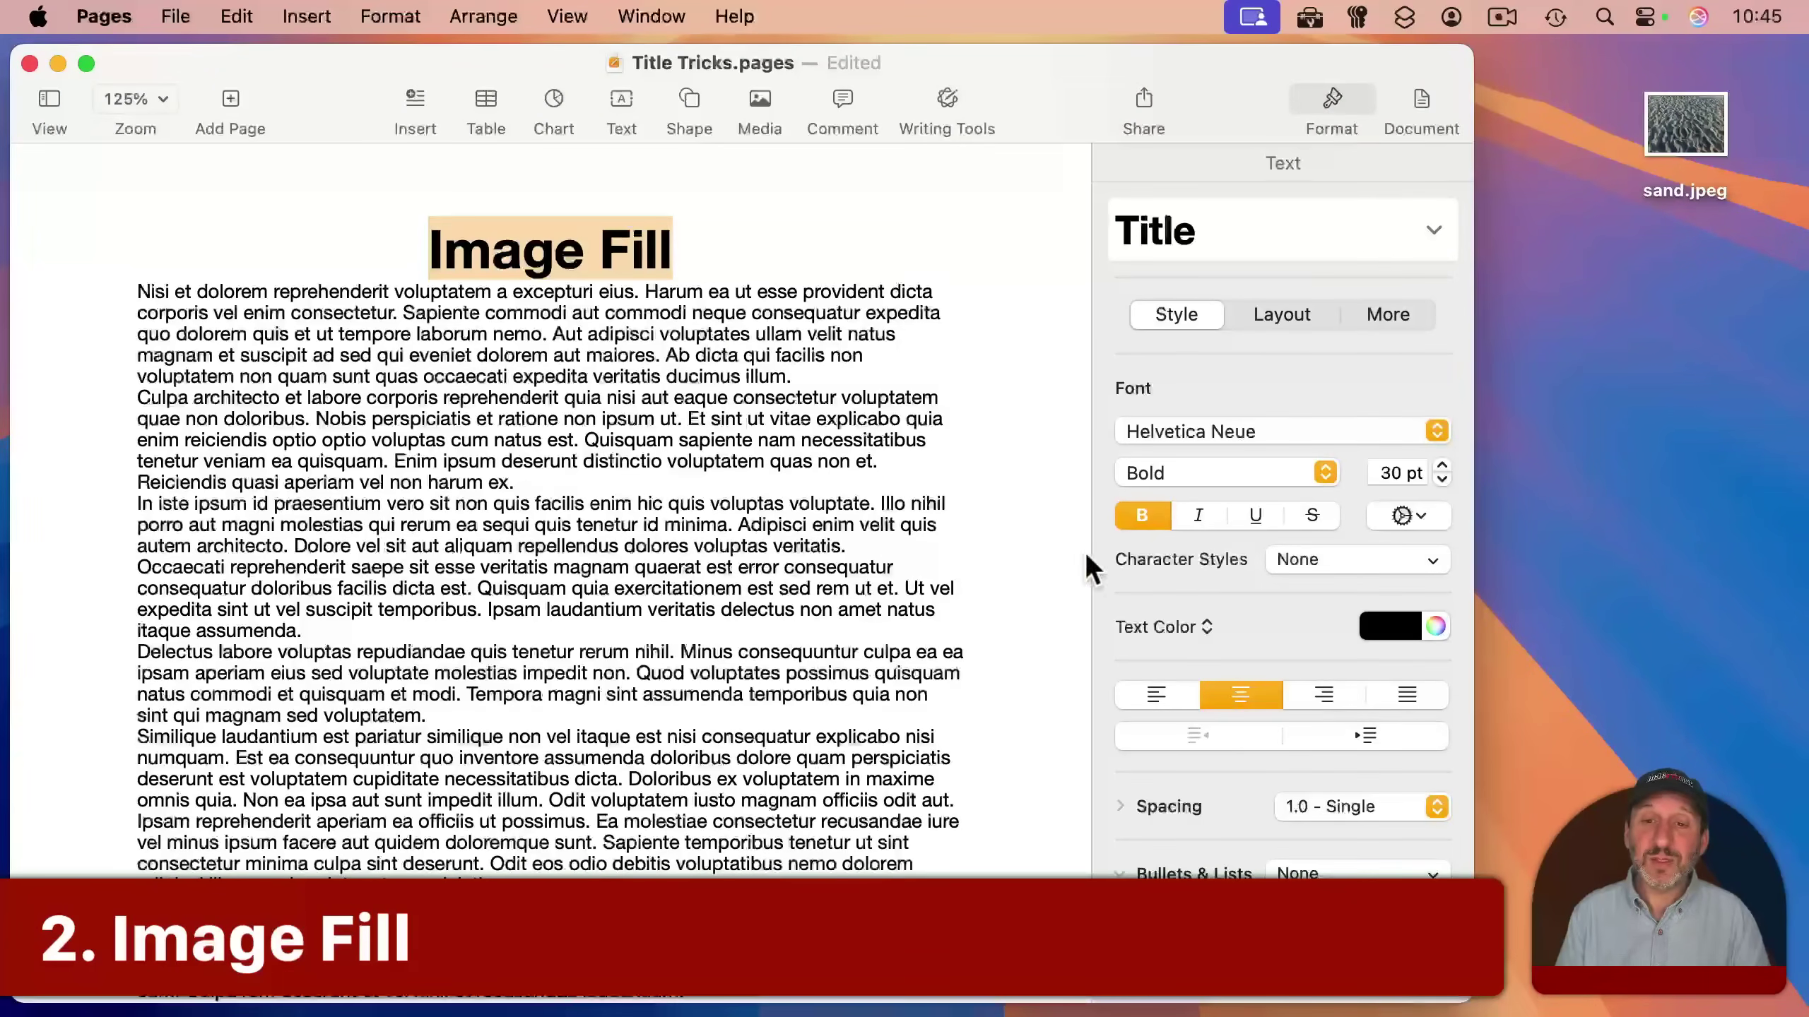
left_click(1170, 626)
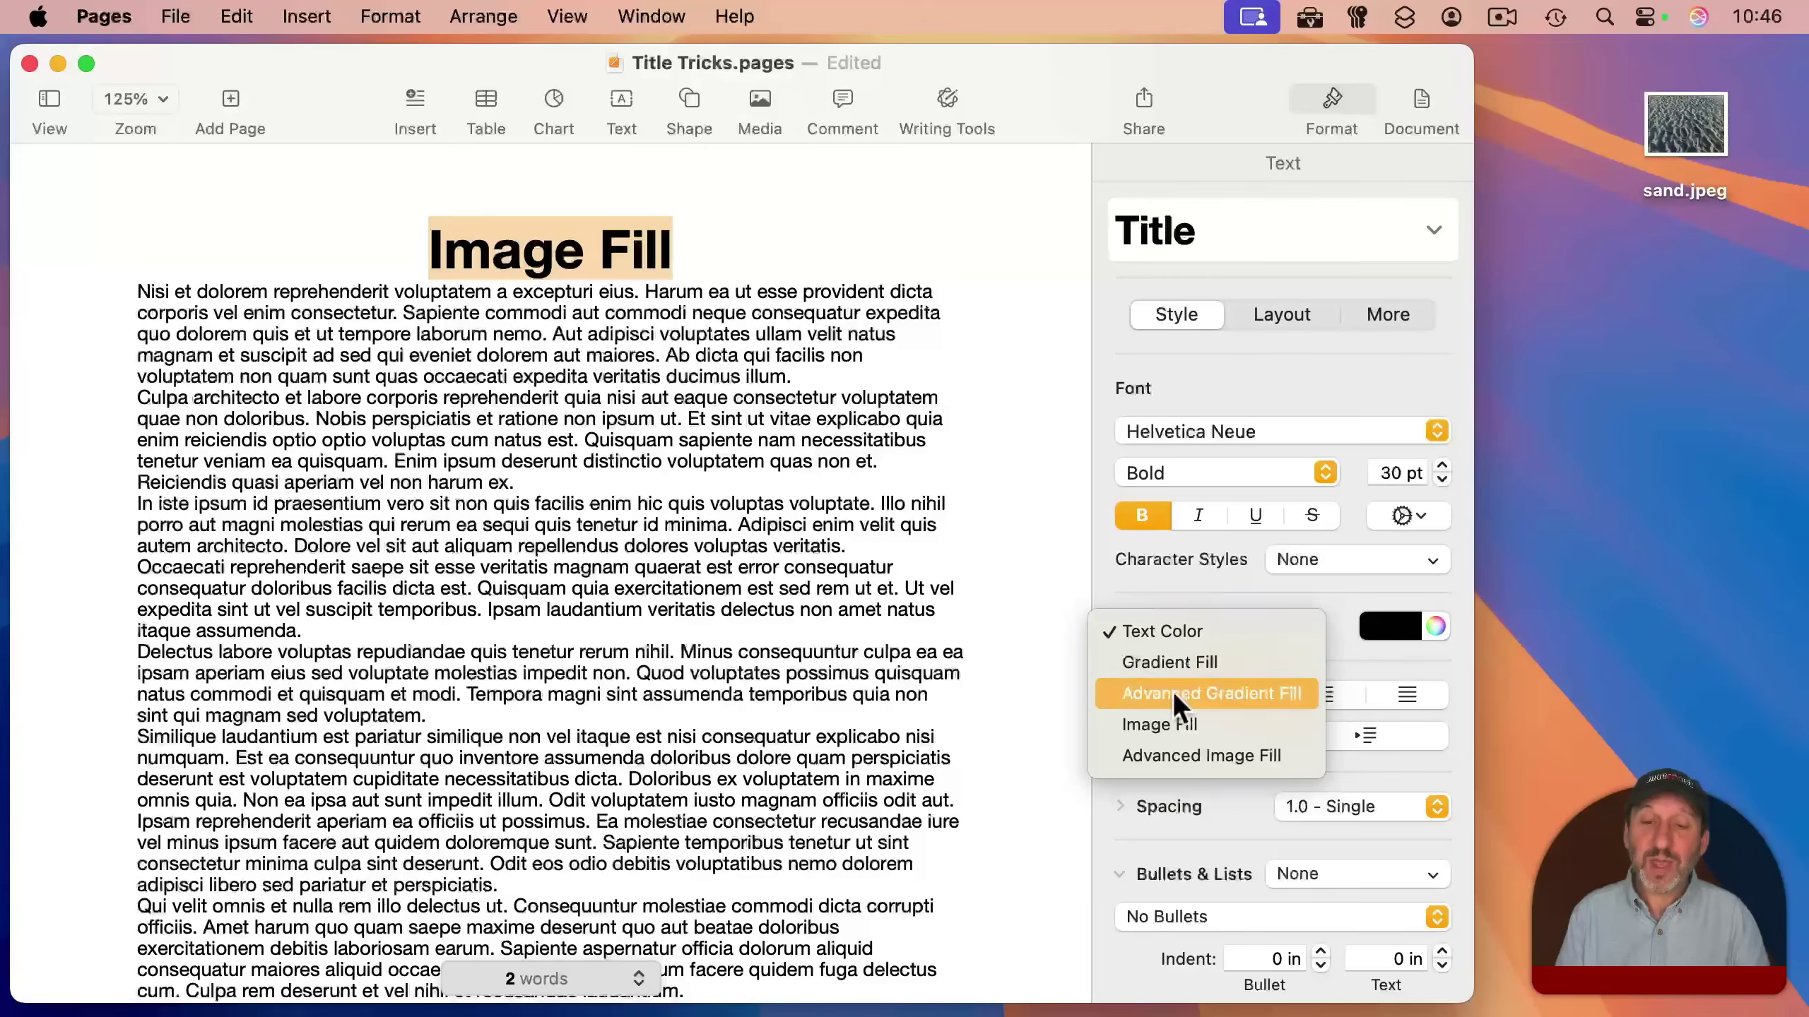
left_click(1173, 721)
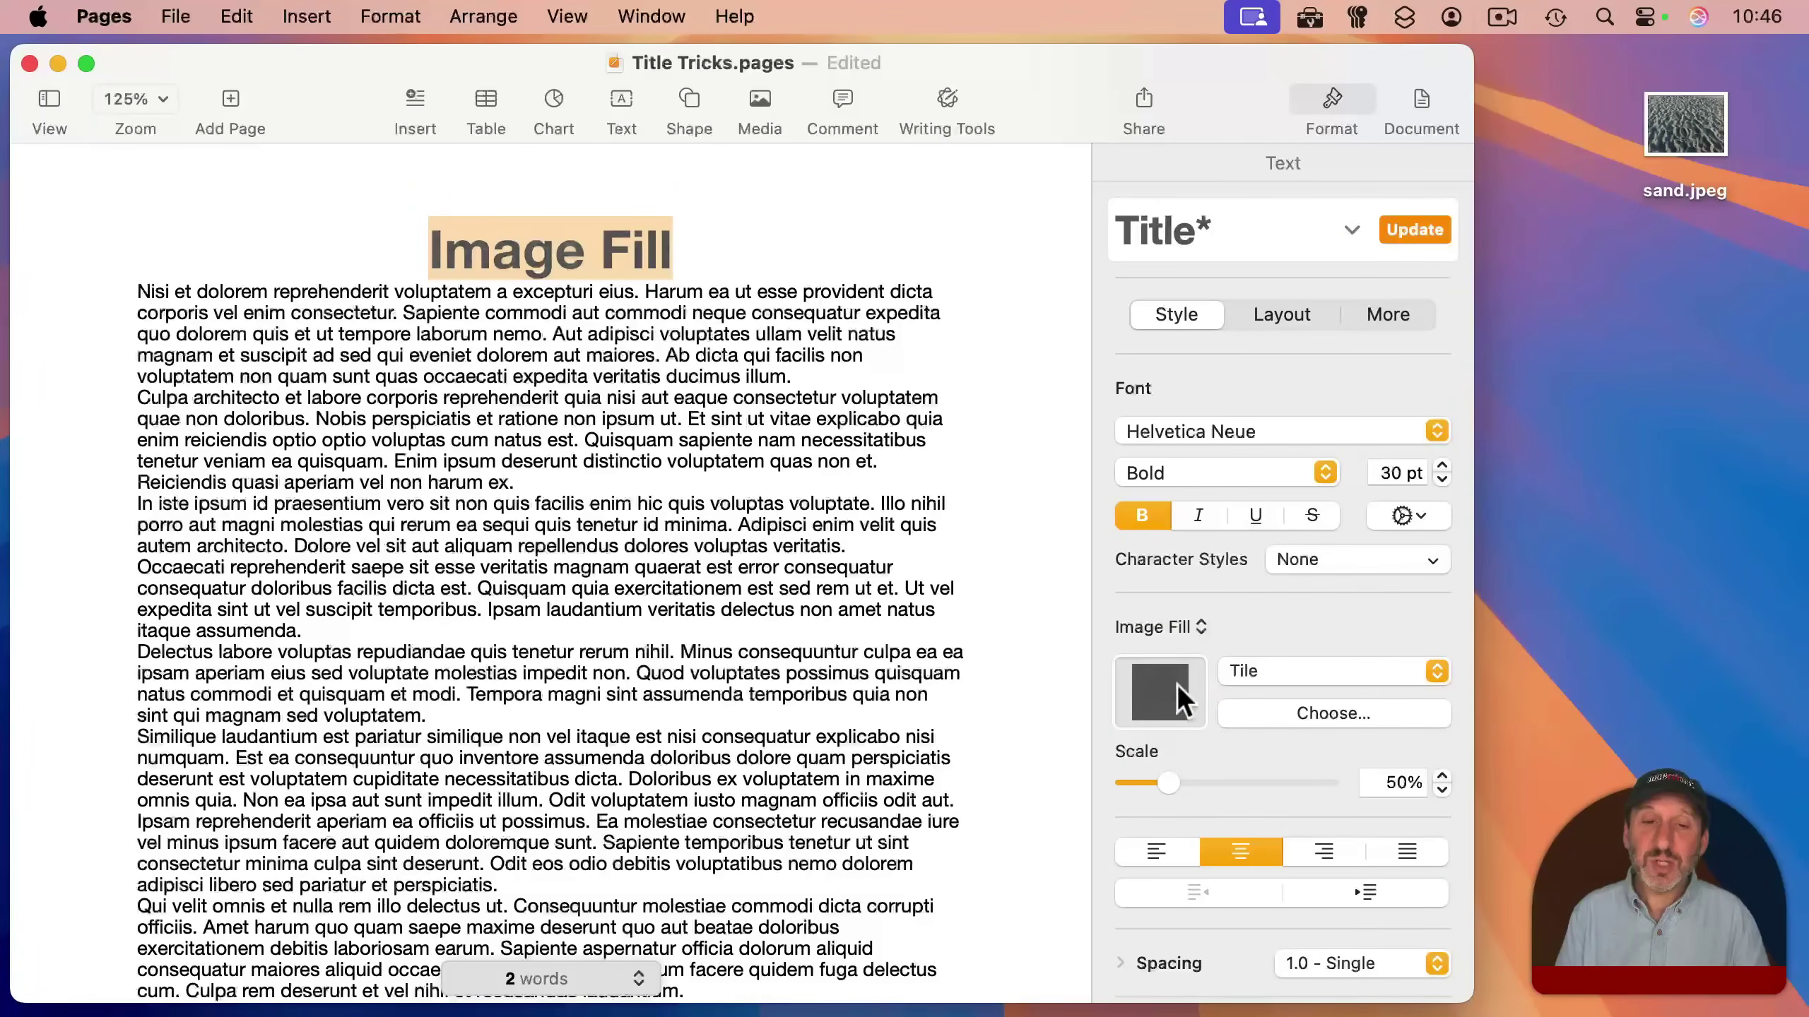
left_click_drag(1679, 132, 1143, 686)
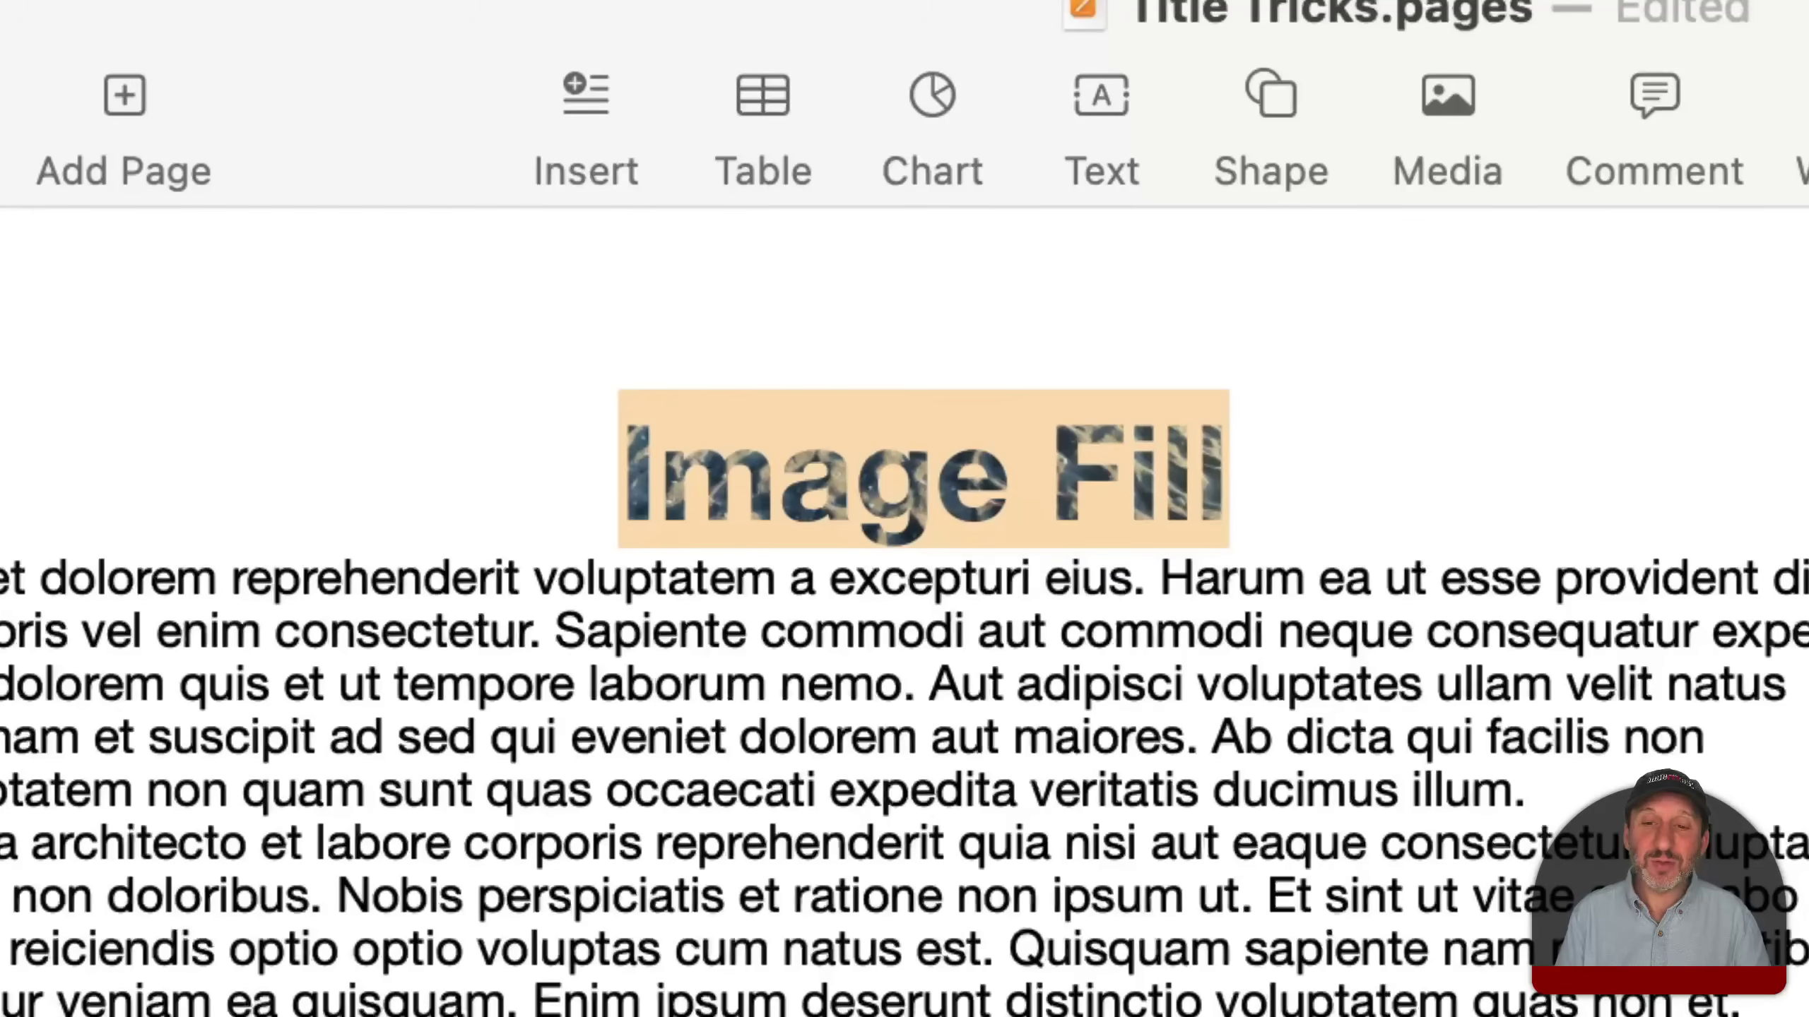
left_click(1211, 499)
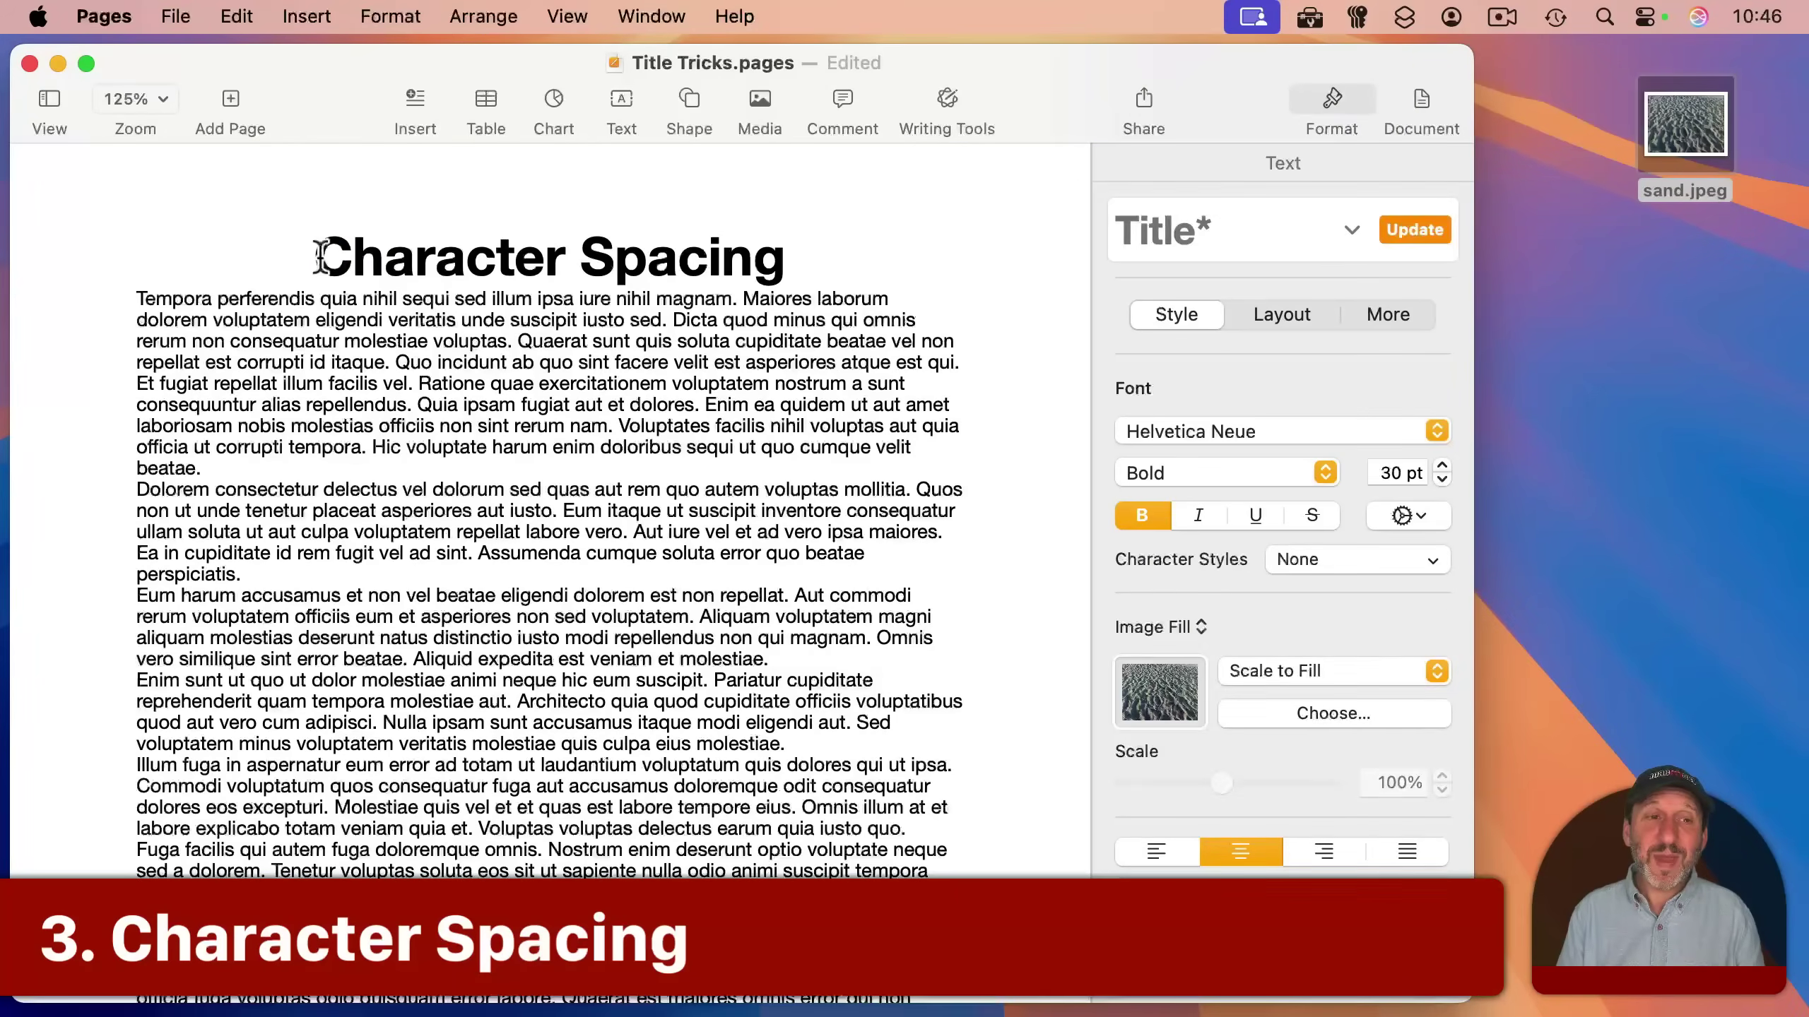
Increase the character spacing of the "Character Spacing" heading to 10%.
left_click_drag(319, 255, 776, 269)
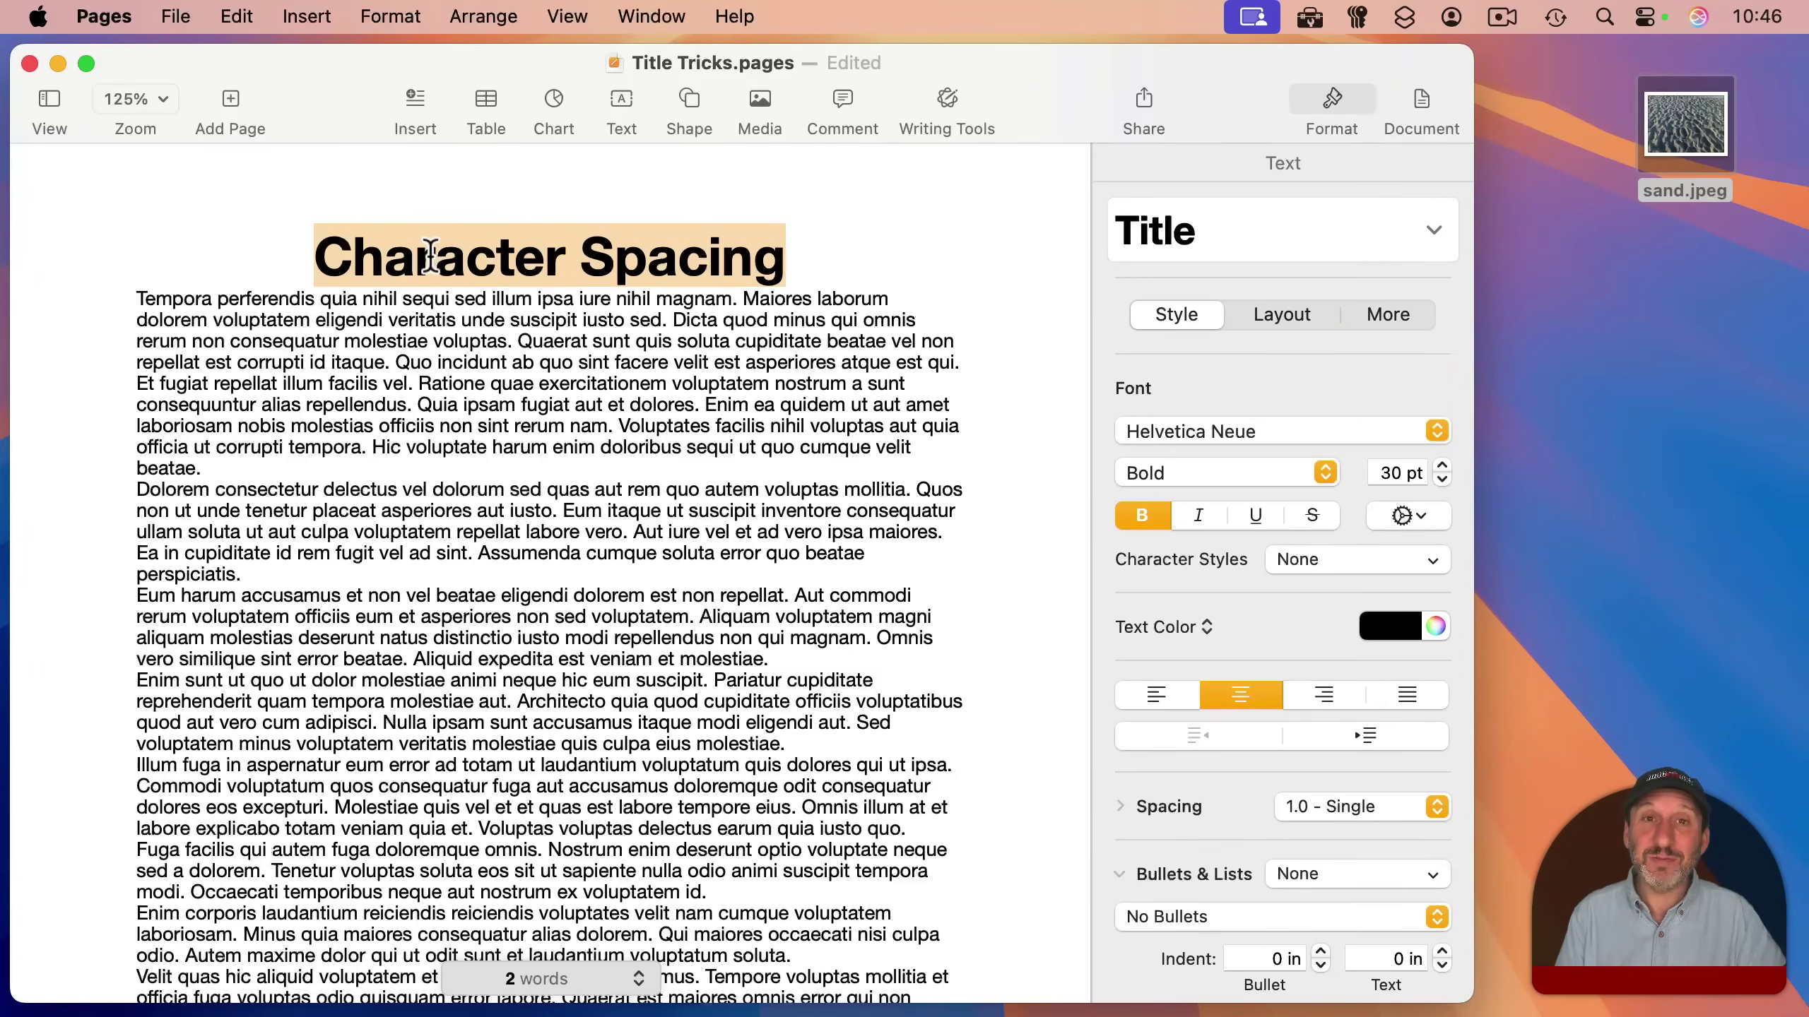
left_click(1403, 515)
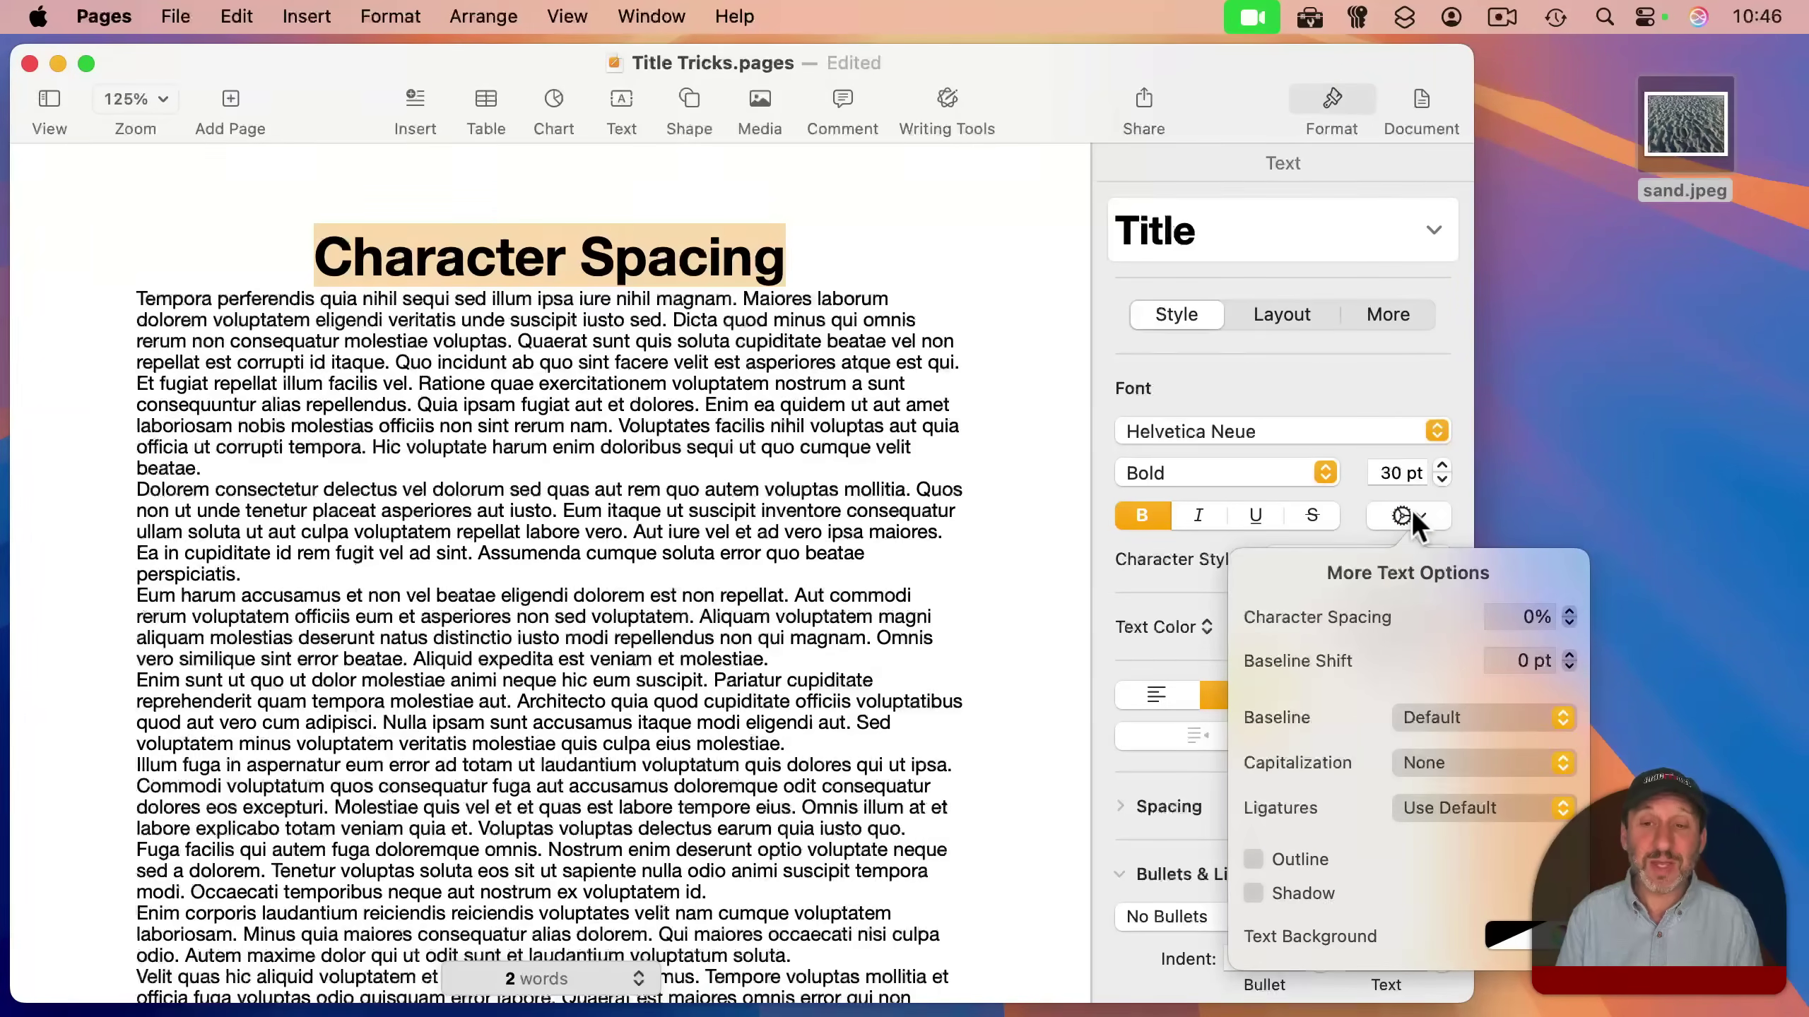
left_click(1568, 611)
left_click(1568, 611)
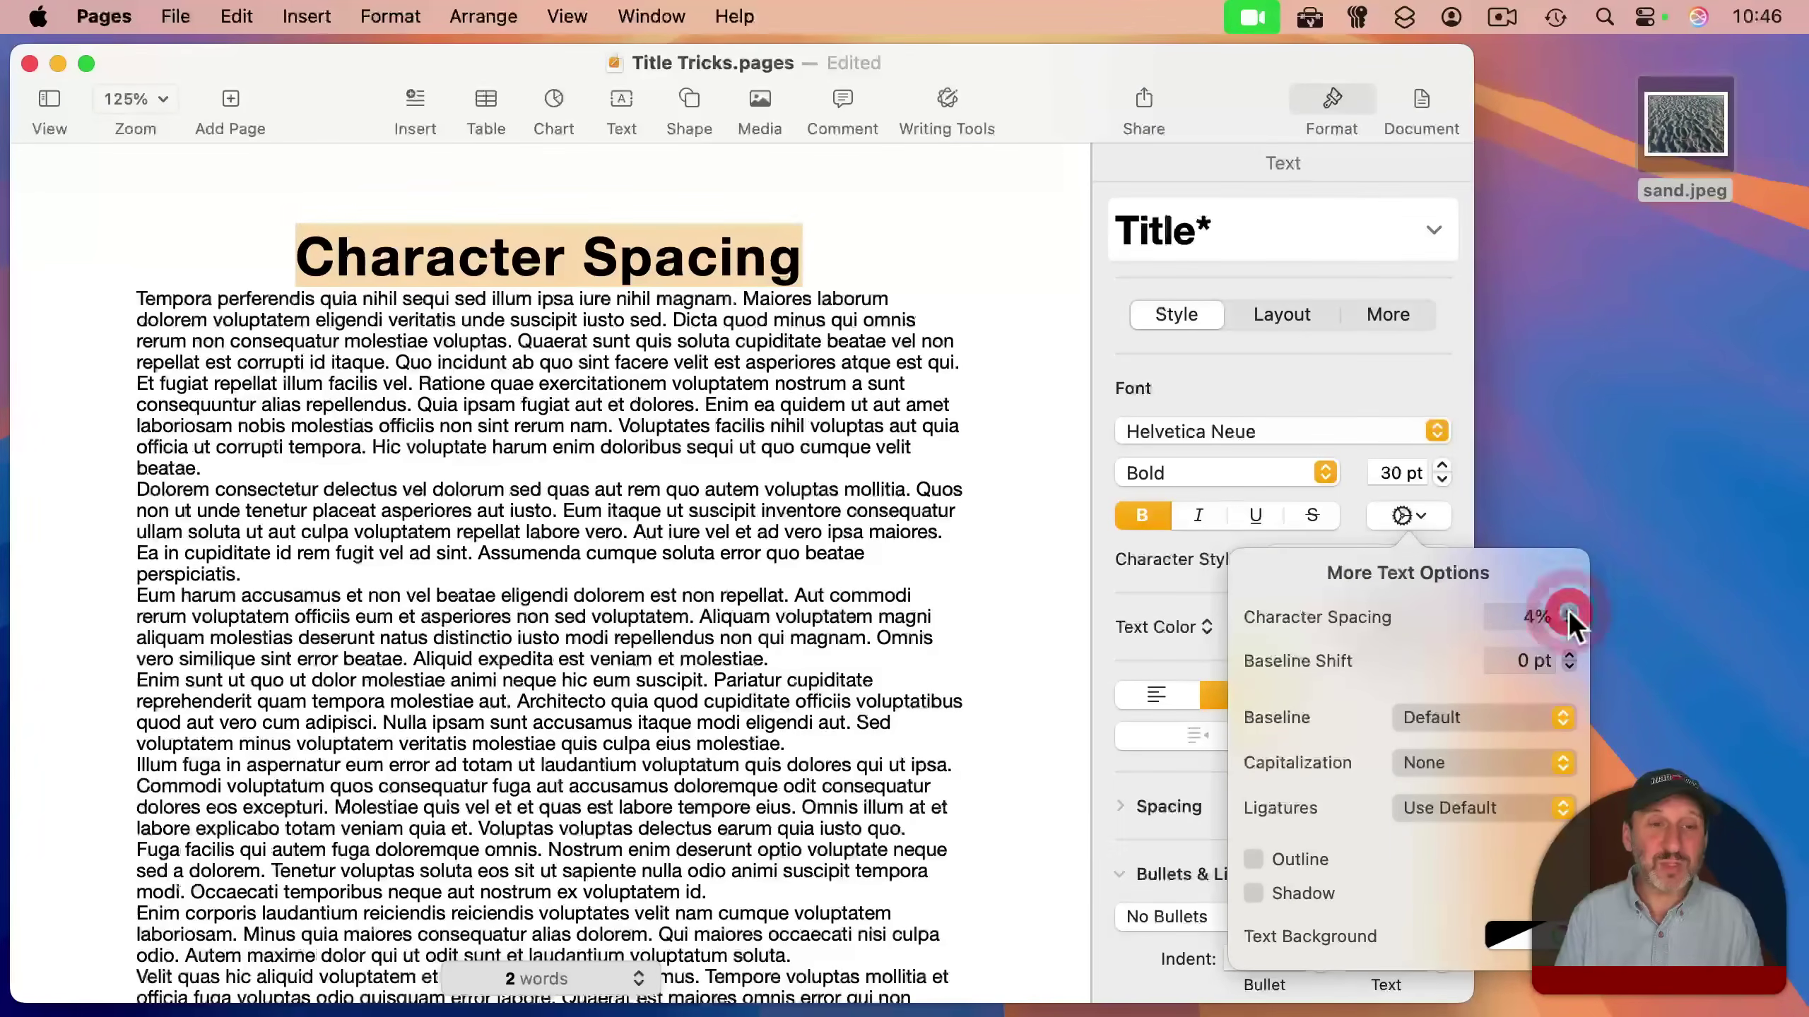
left_click(1569, 611)
left_click(1569, 611)
left_click(1569, 610)
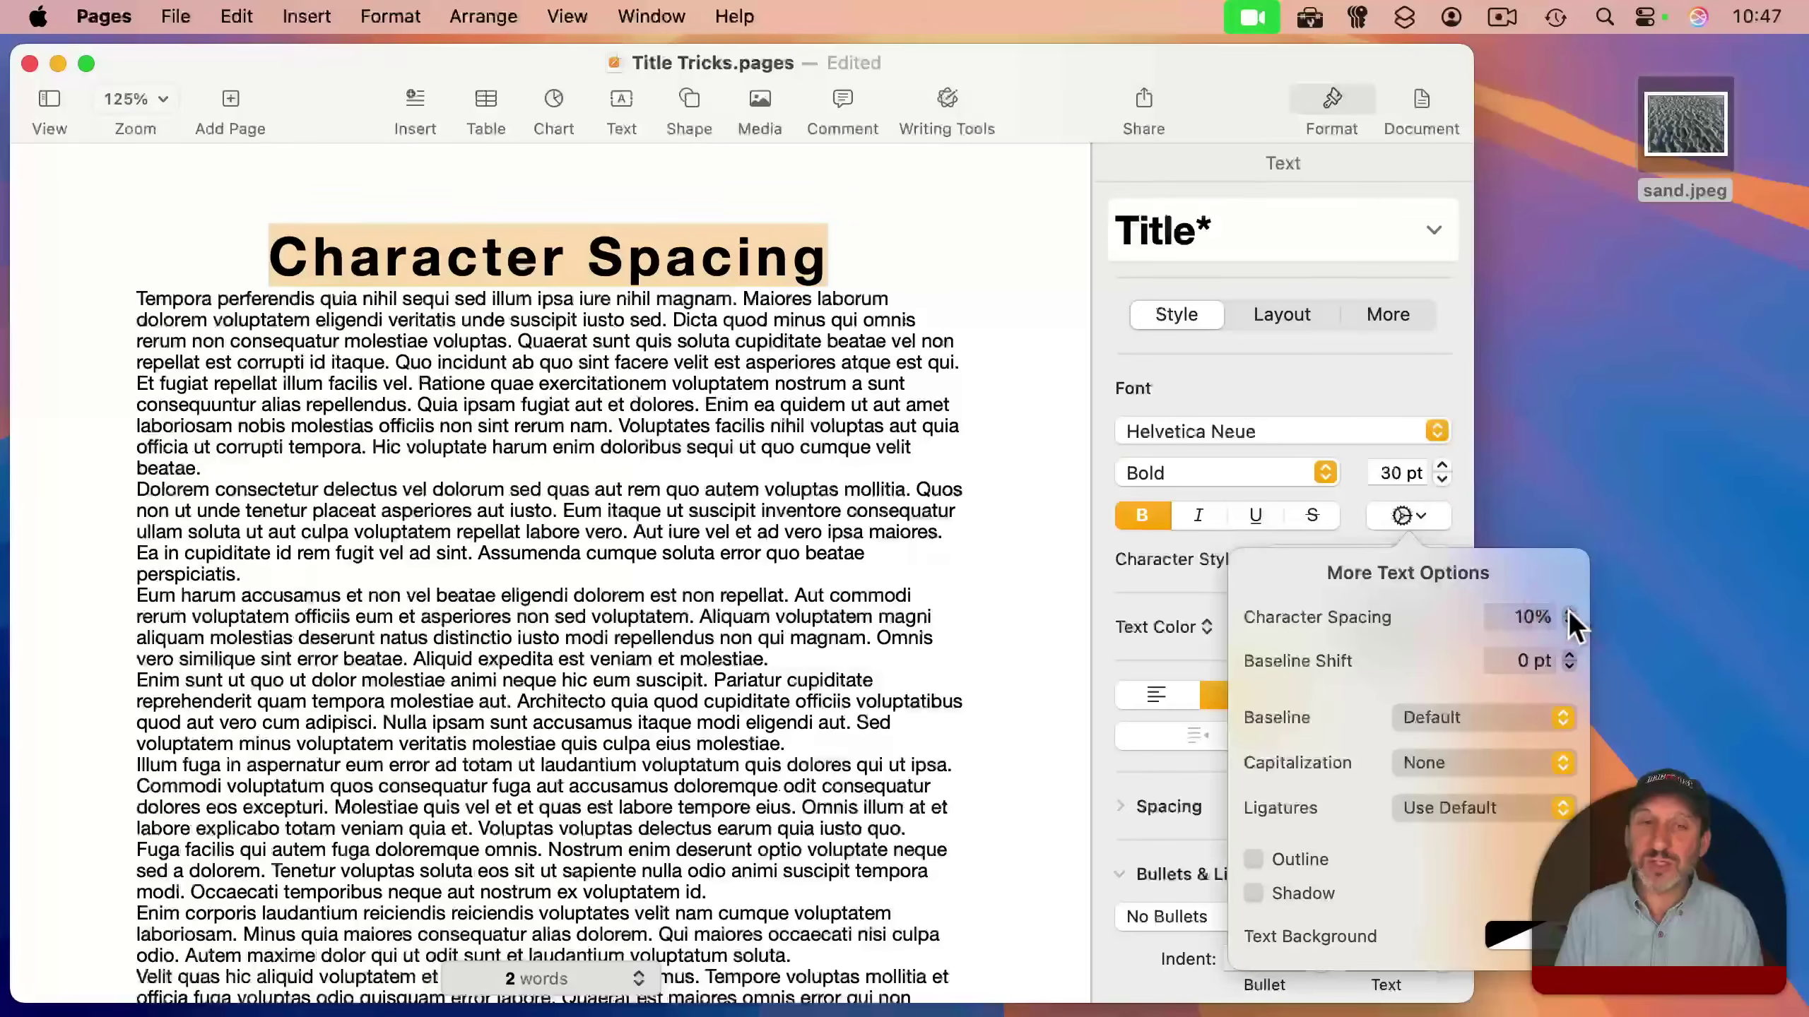
left_click(837, 342)
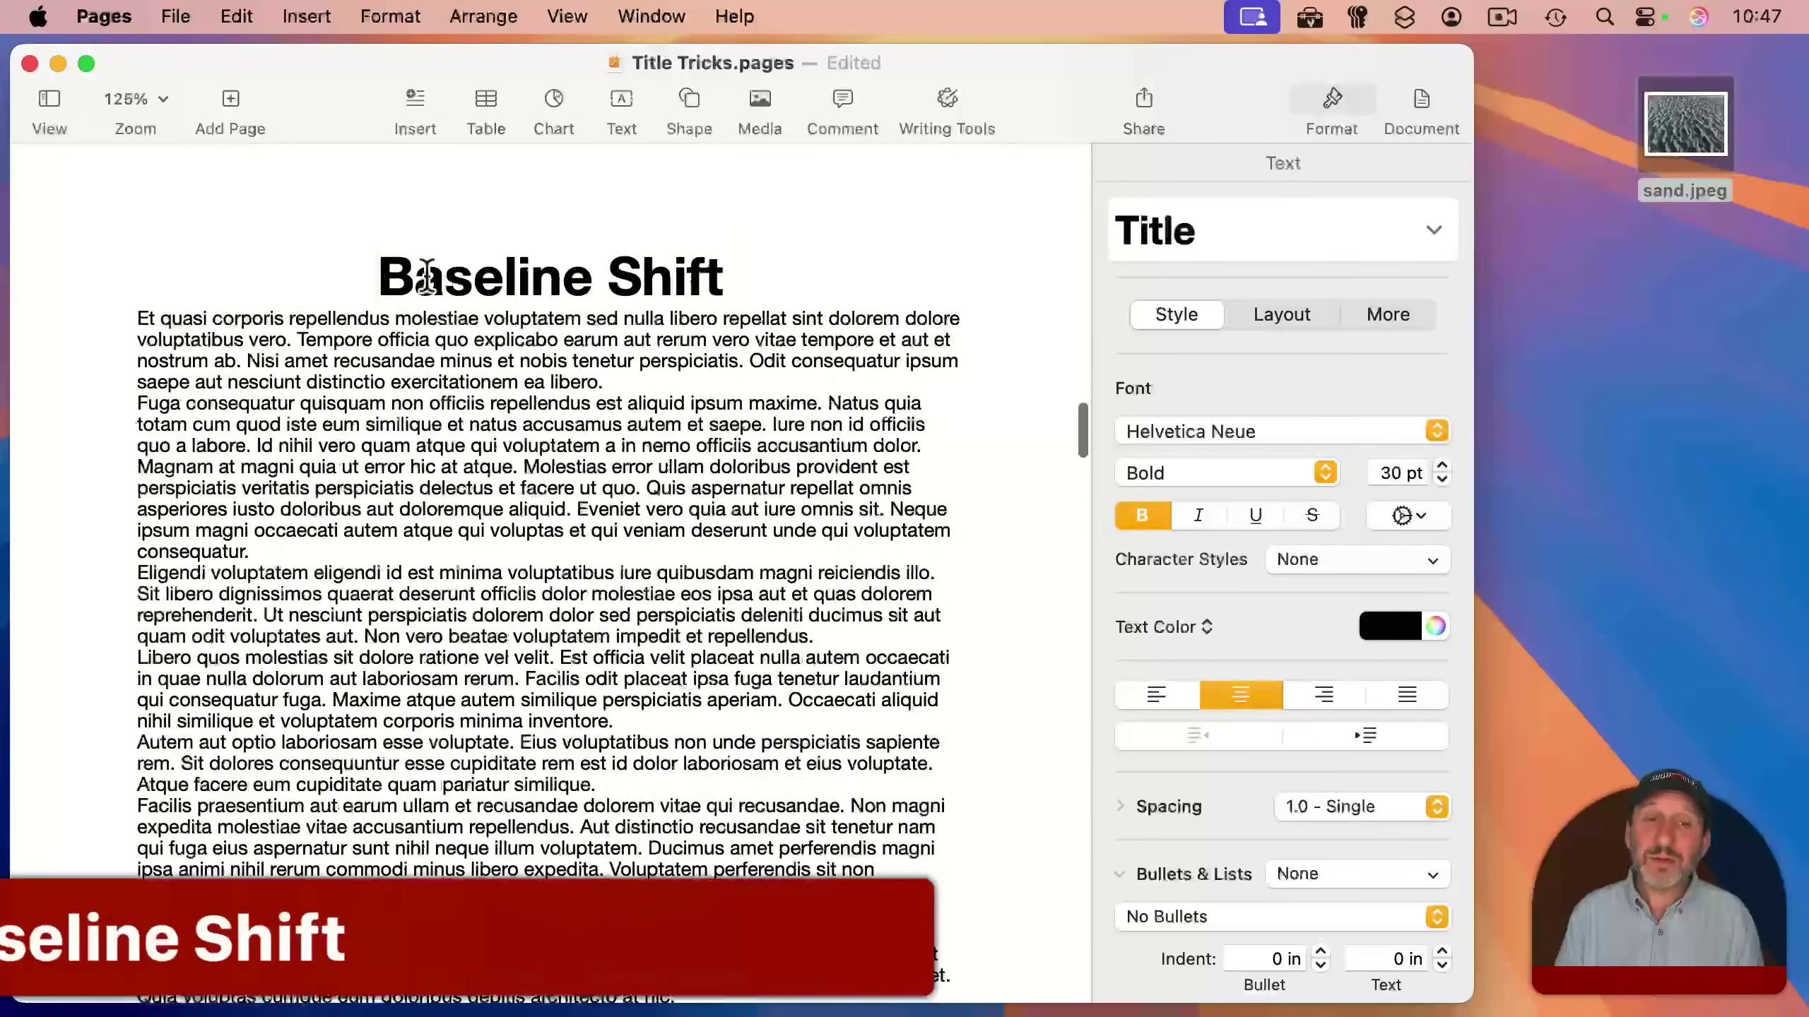
Raise the baseline shift of the whole "Baseline Shift" heading to 2 pt.
left_click_drag(412, 274, 727, 278)
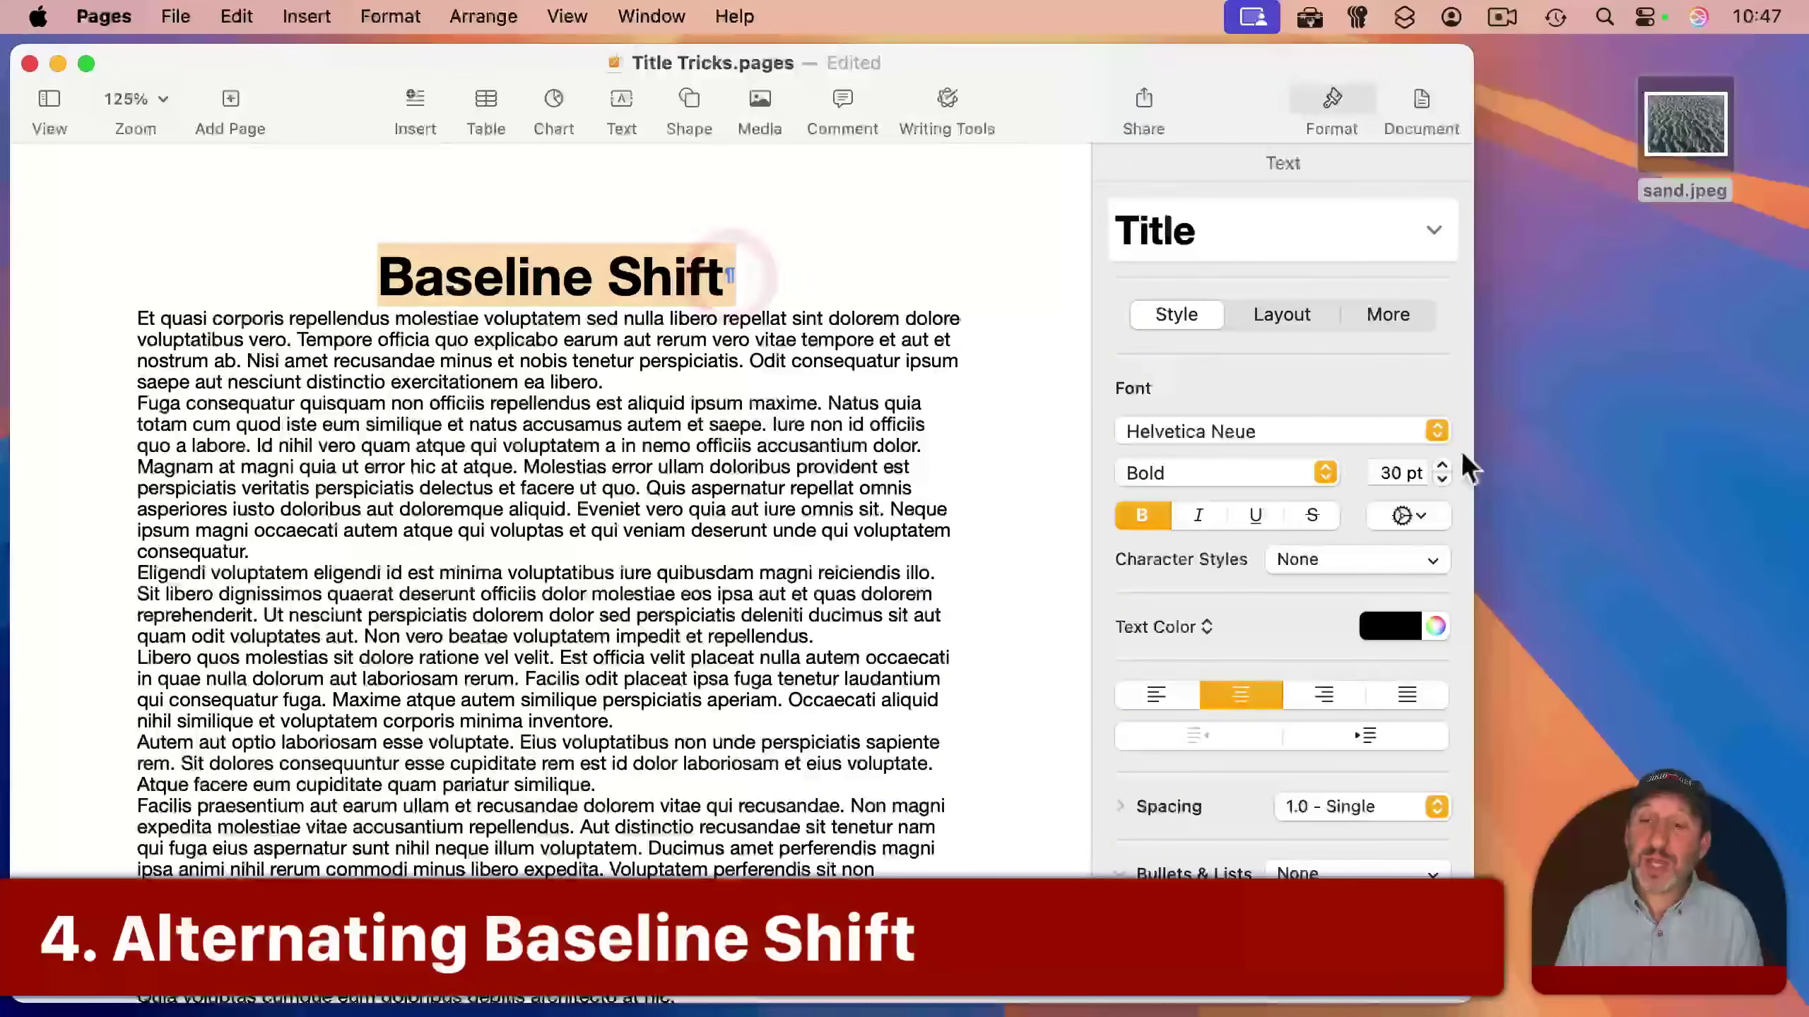
left_click(1414, 510)
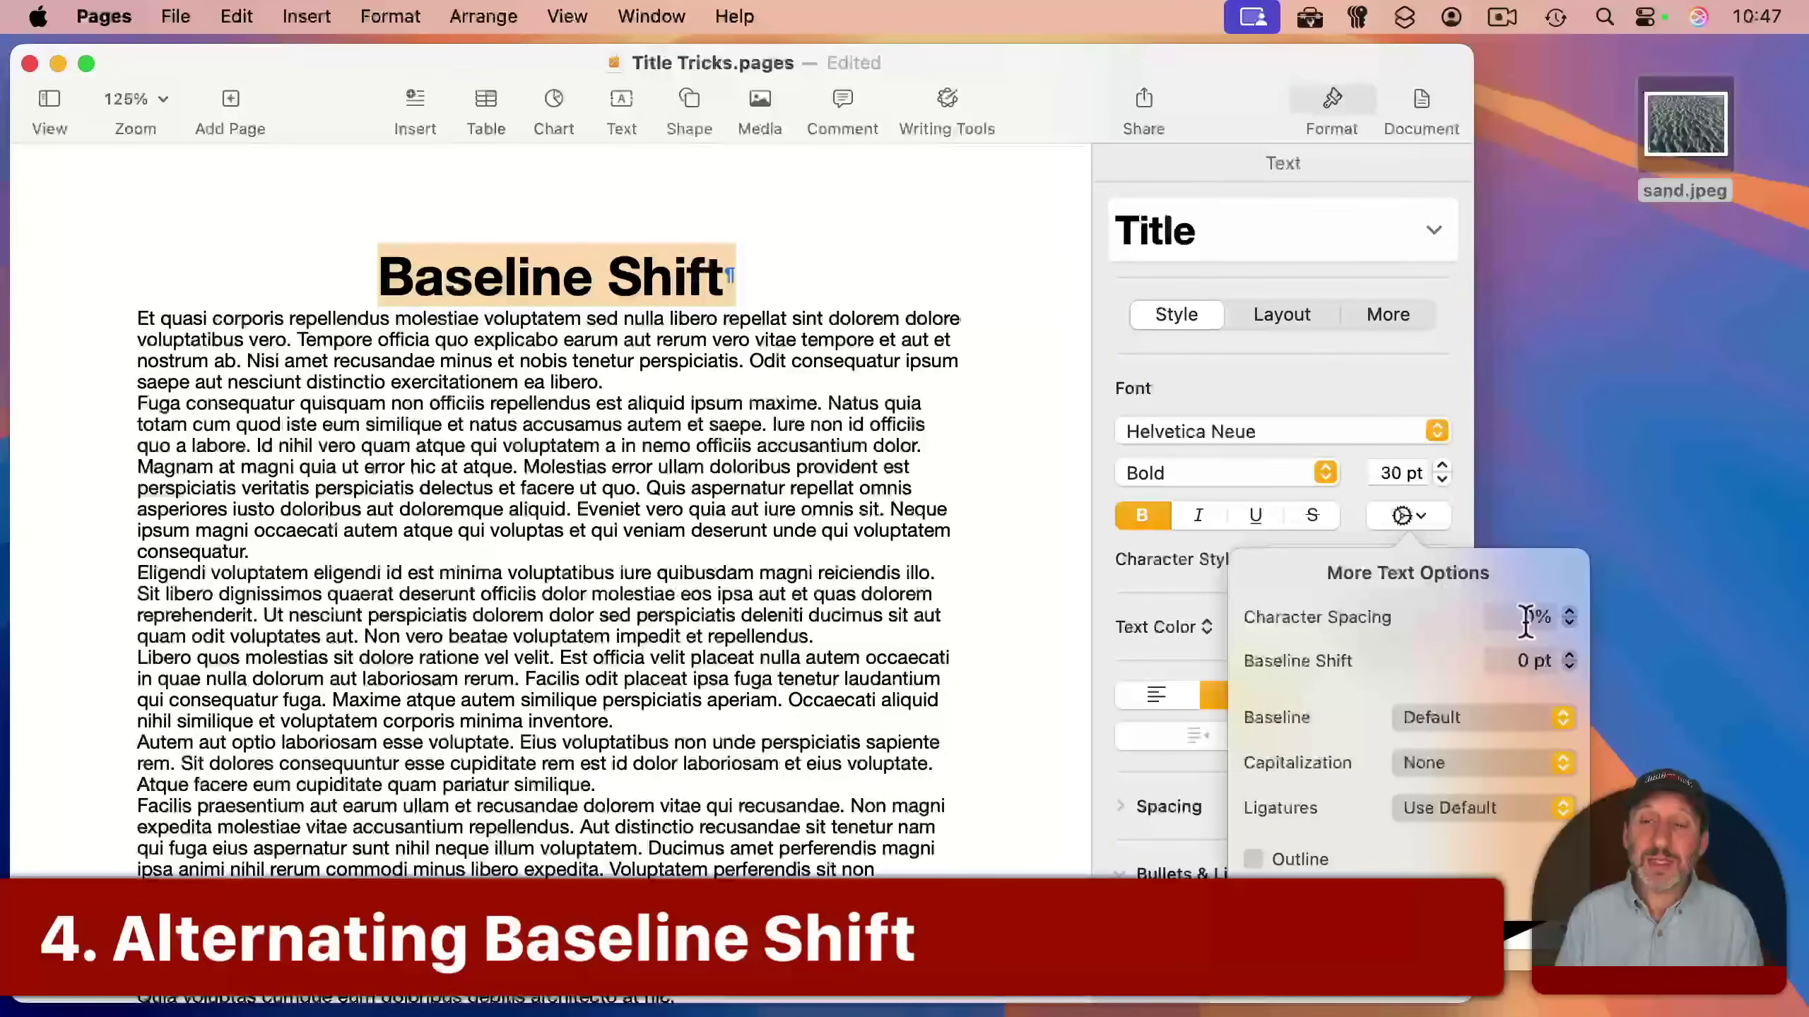
left_click(1569, 653)
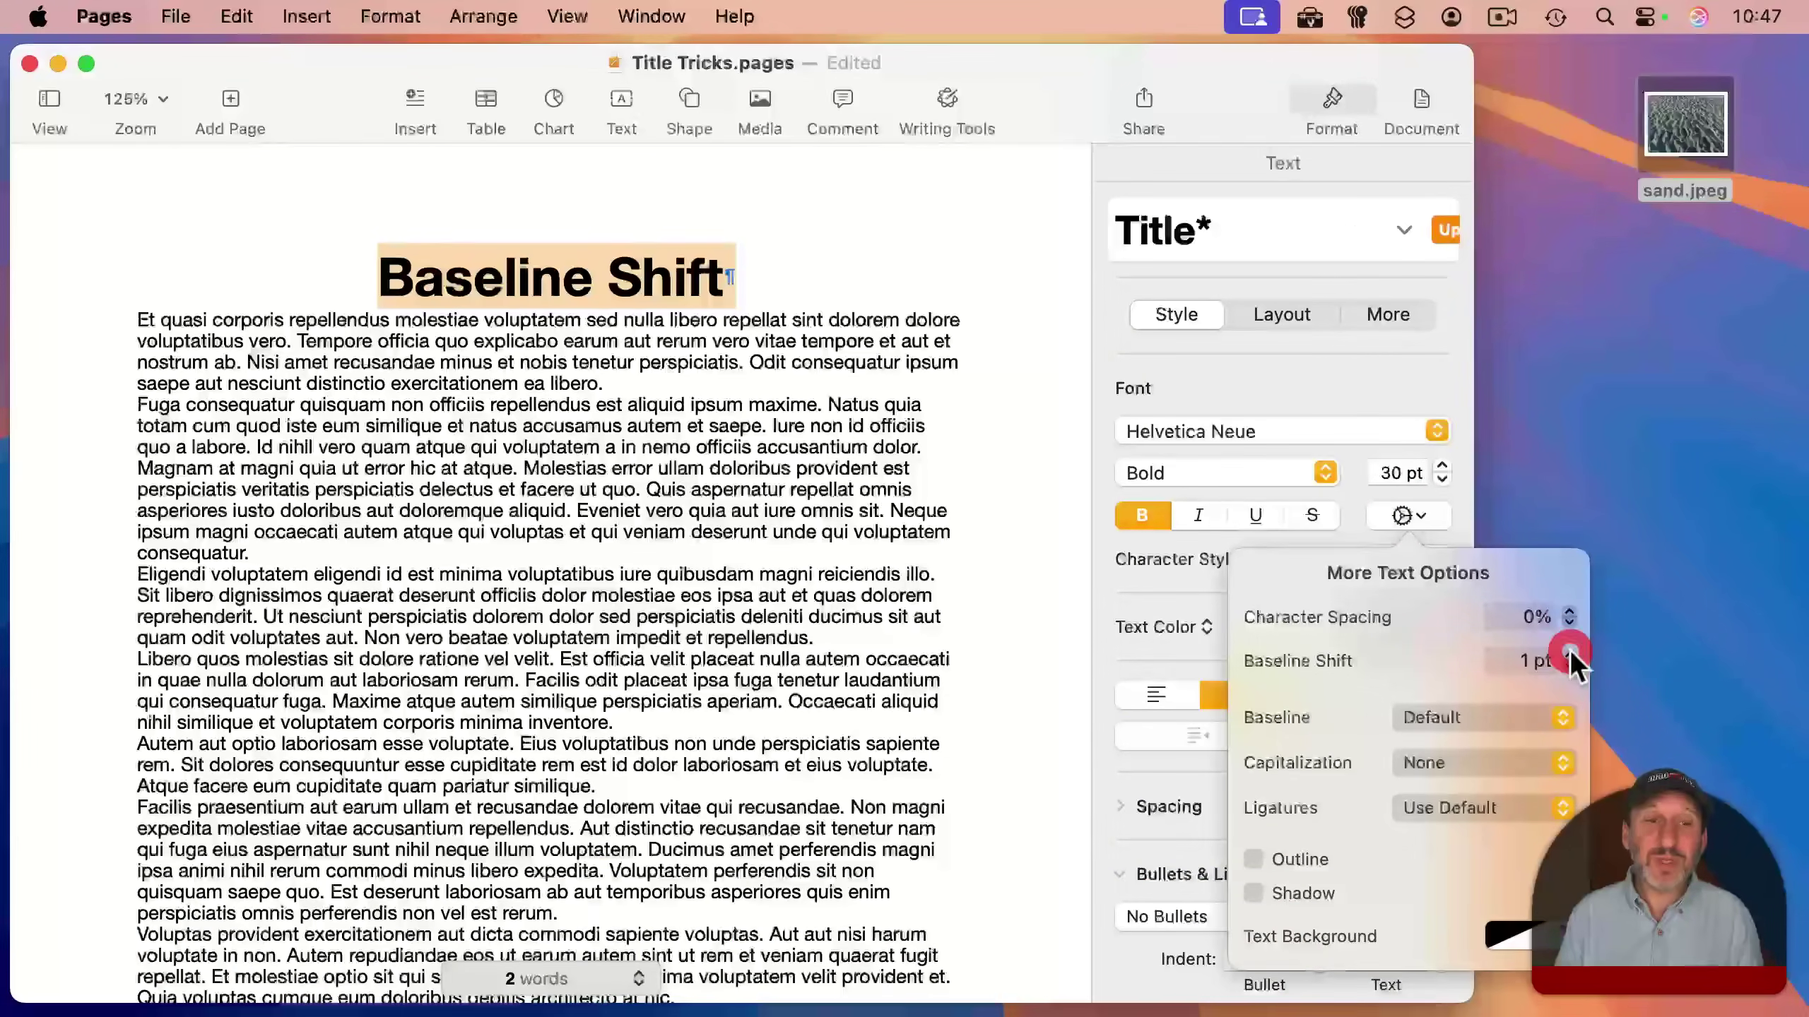
left_click(1569, 665)
left_click(1570, 665)
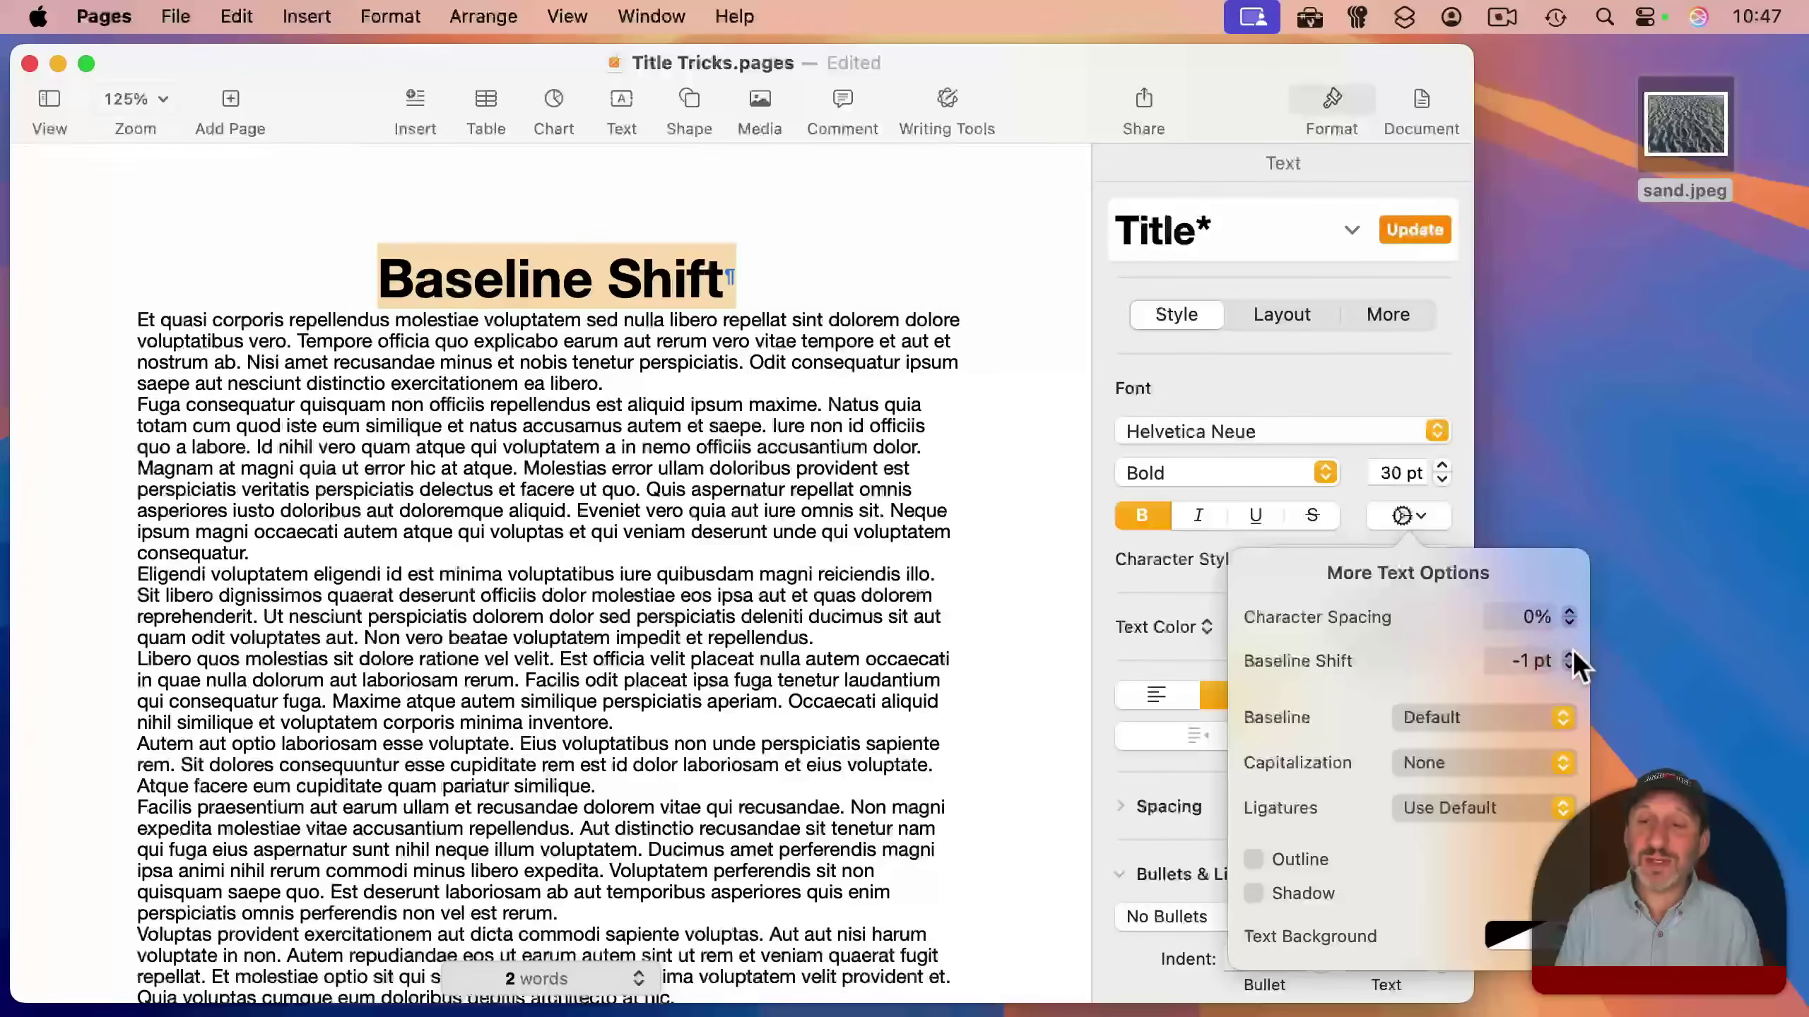
left_click(1570, 653)
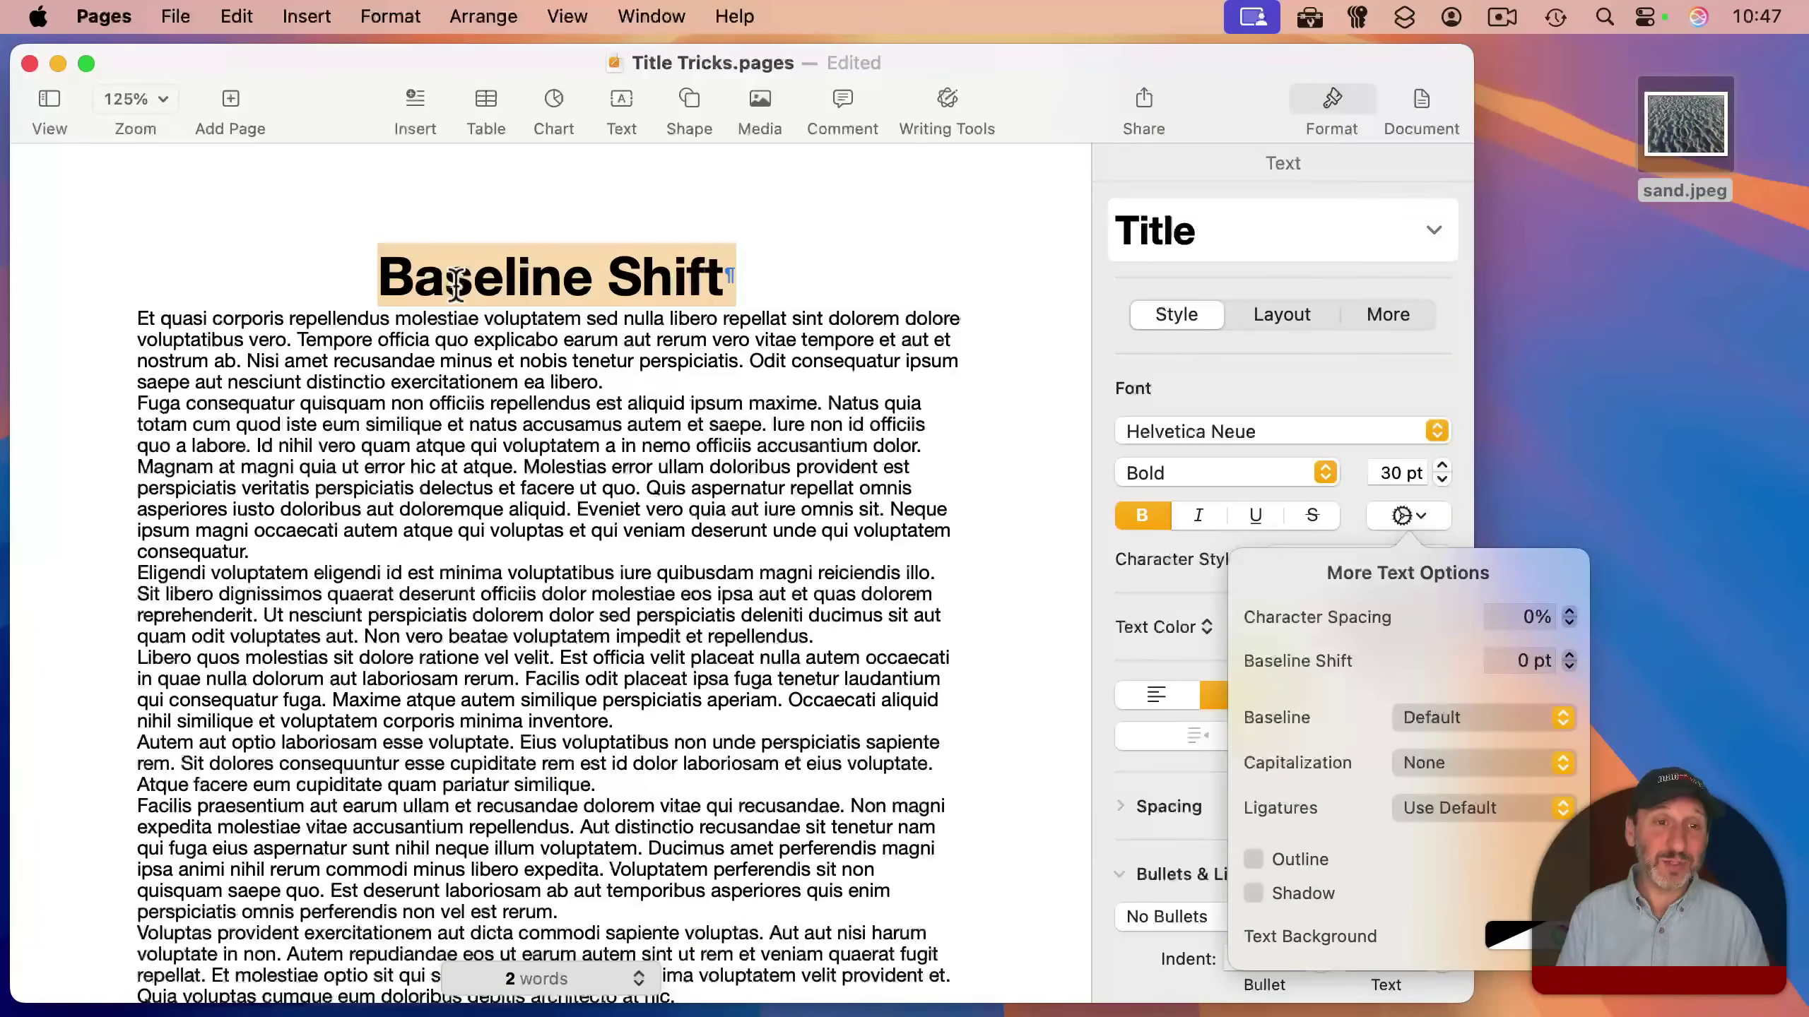
left_click(1569, 652)
left_click(1569, 652)
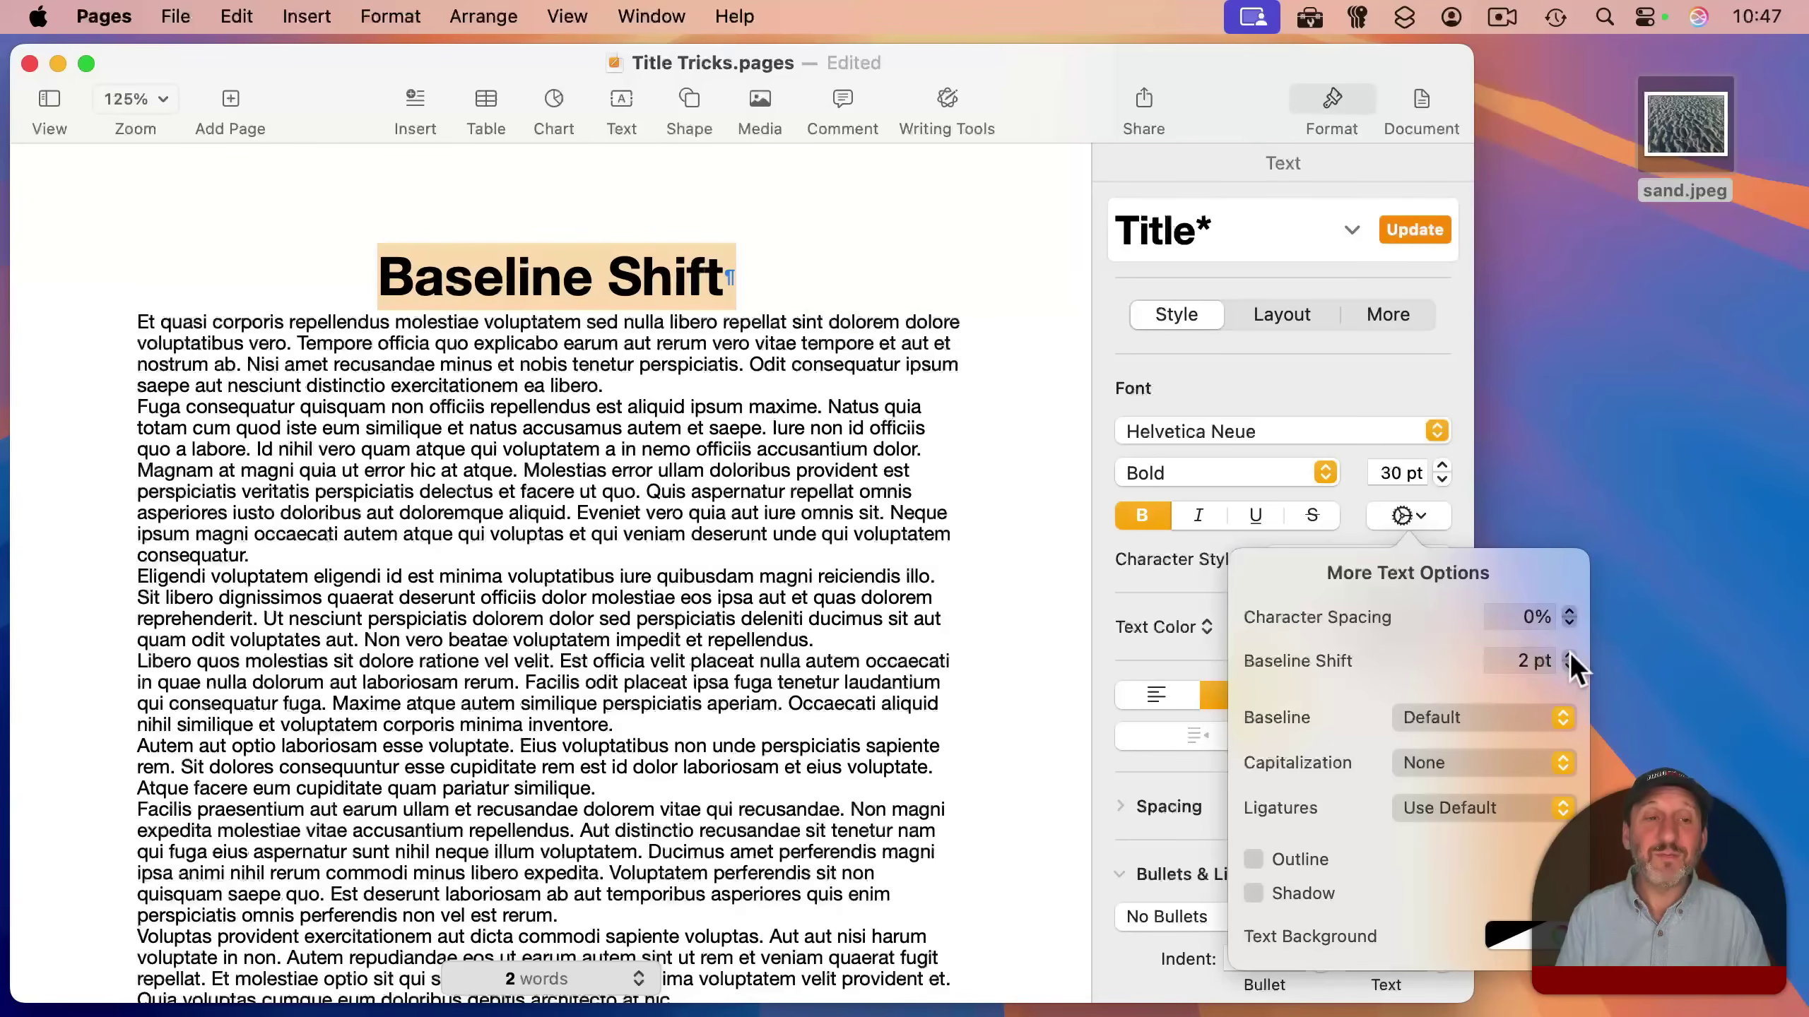
Lower every other letter of the "Baseline Shift" heading, starting with the first "a", to a baseline shift of -2 pt.
left_click(415, 290)
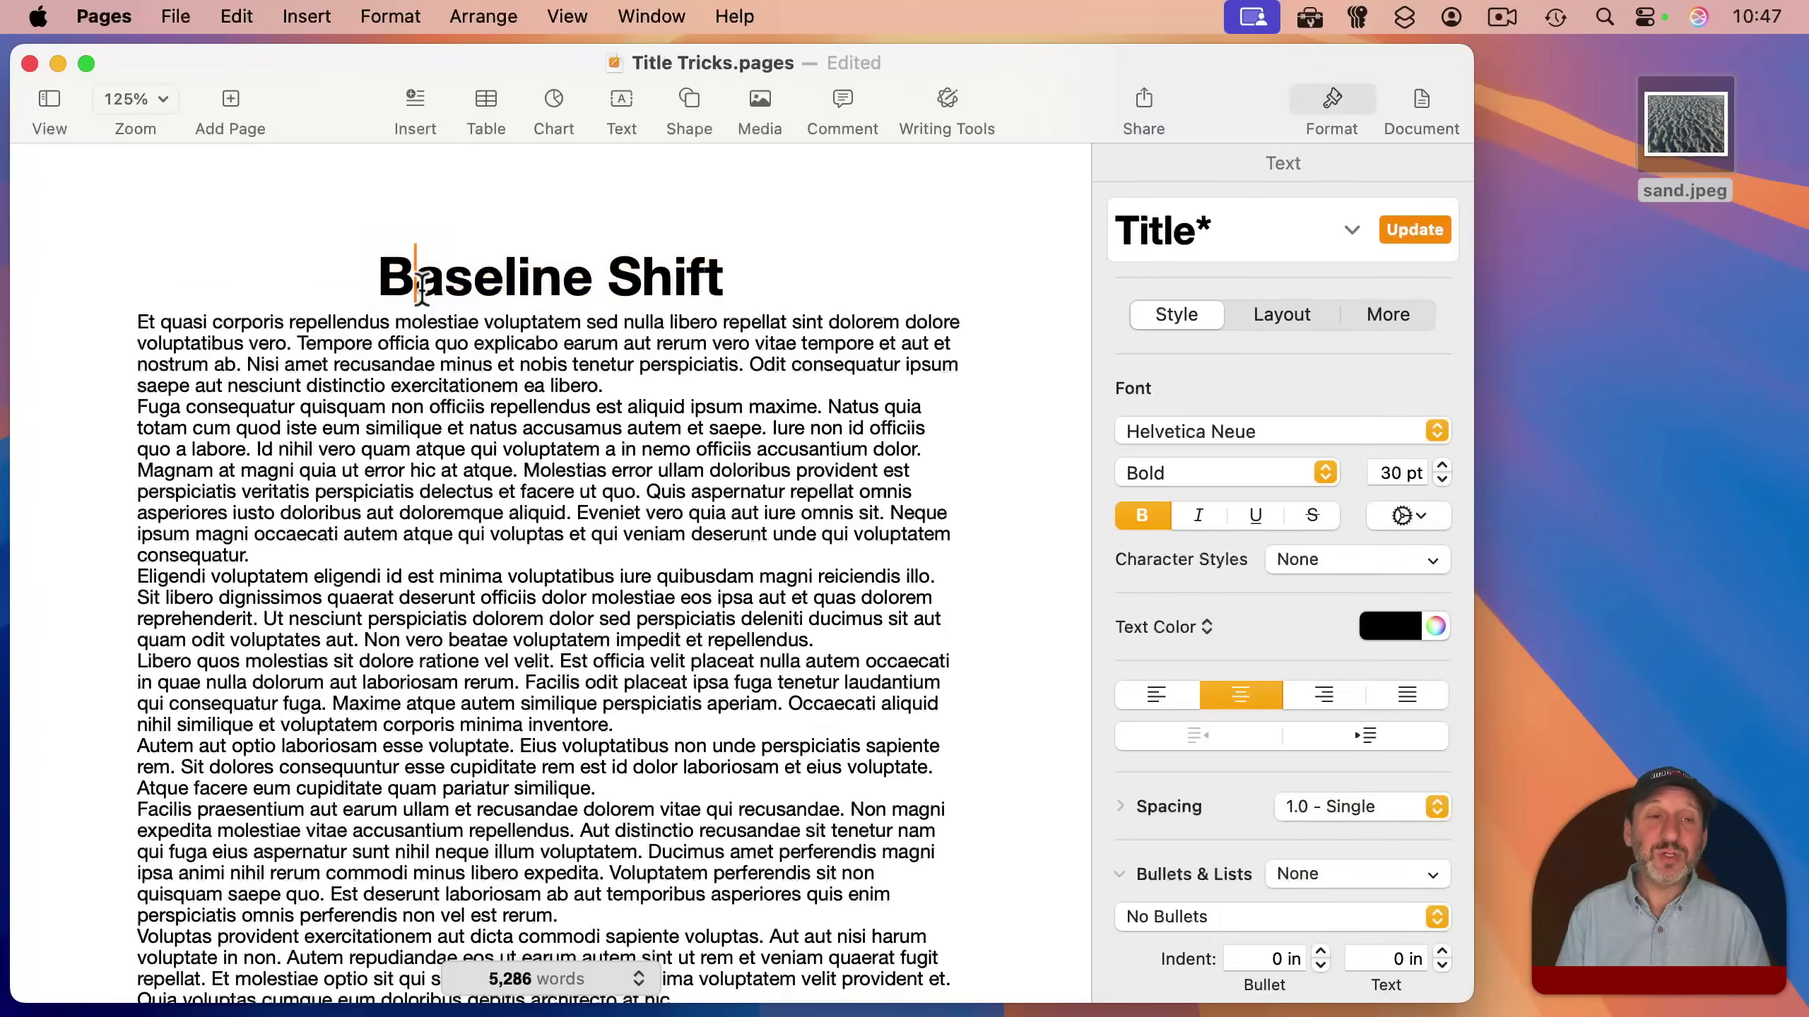
left_click_drag(424, 282, 446, 281)
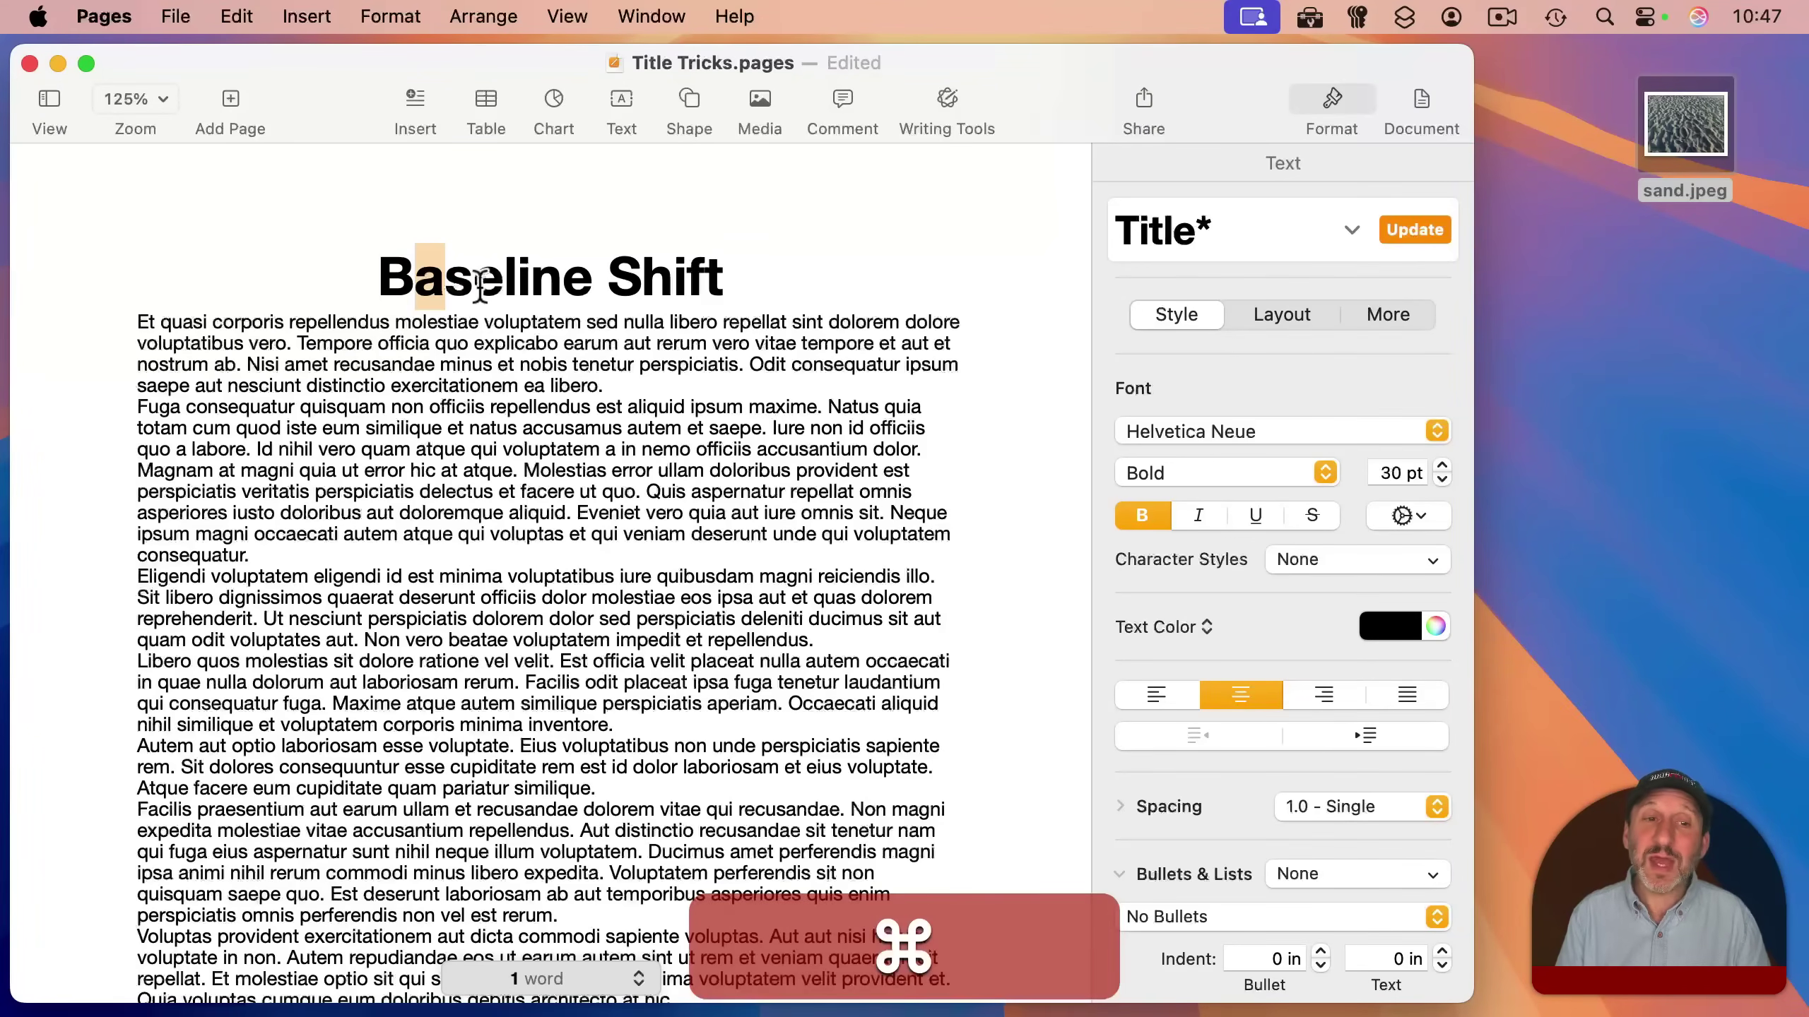
left_click_drag(473, 281, 705, 281)
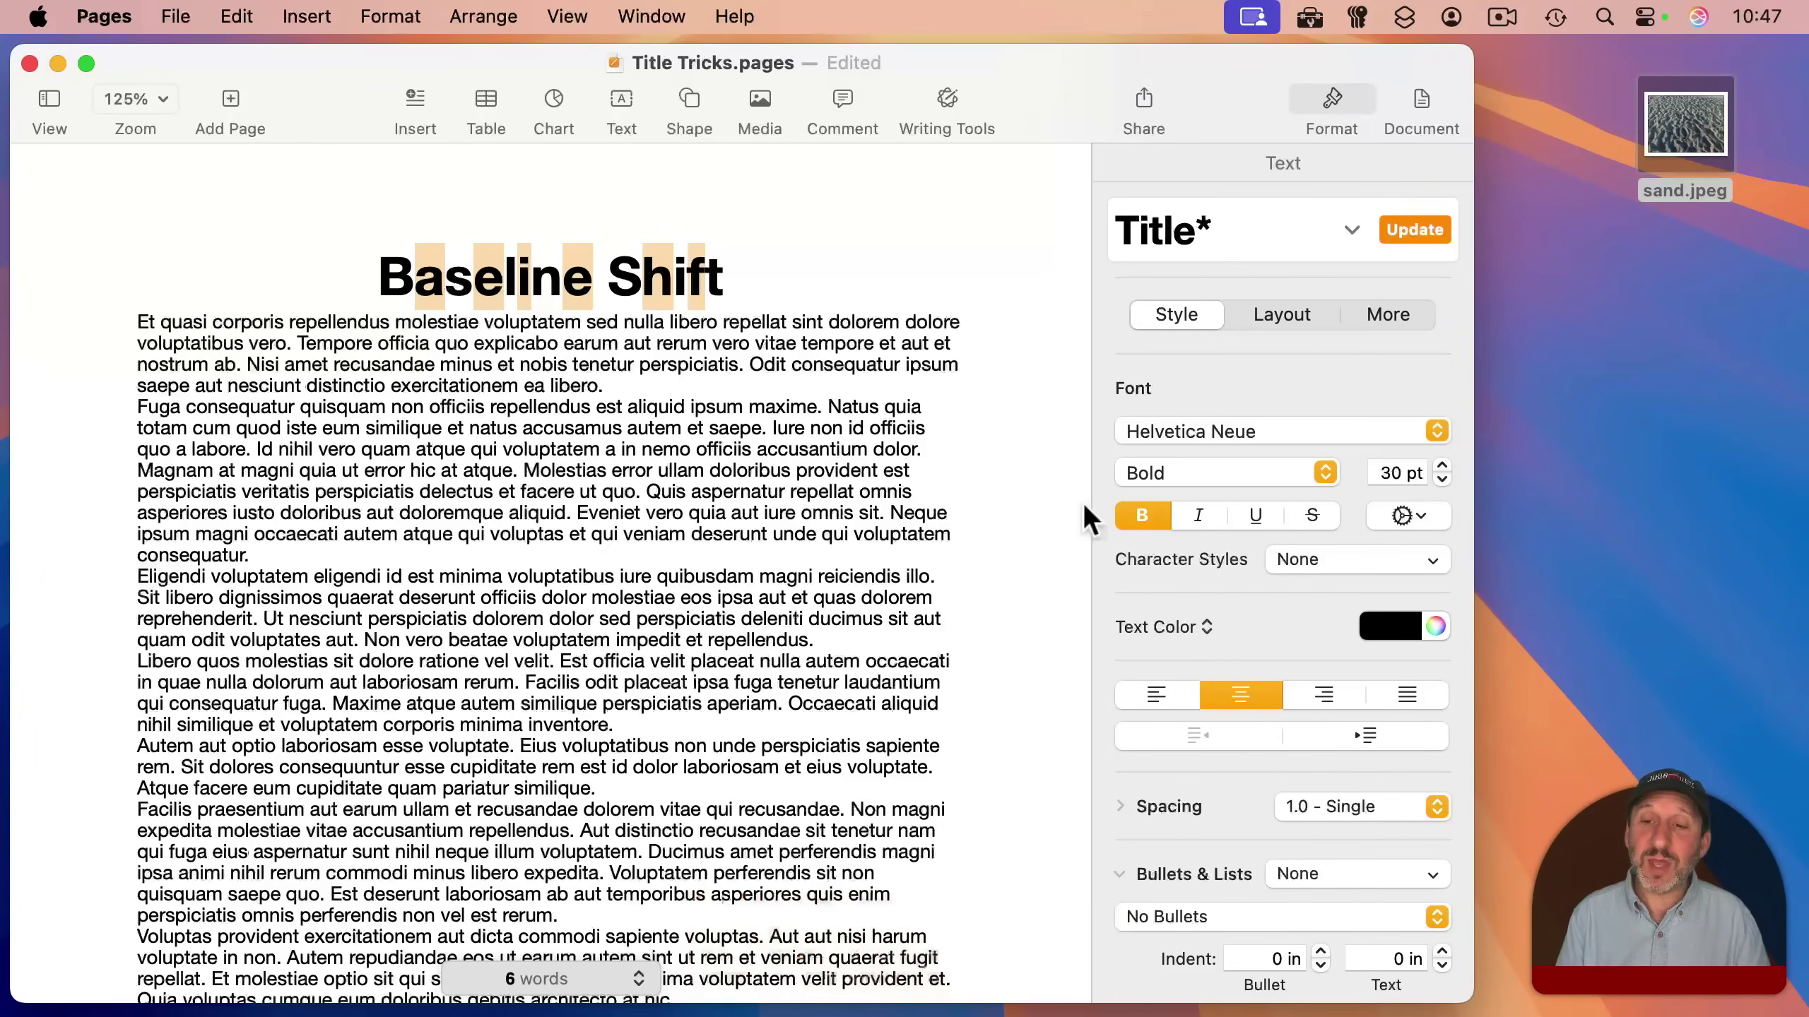
left_click(1402, 515)
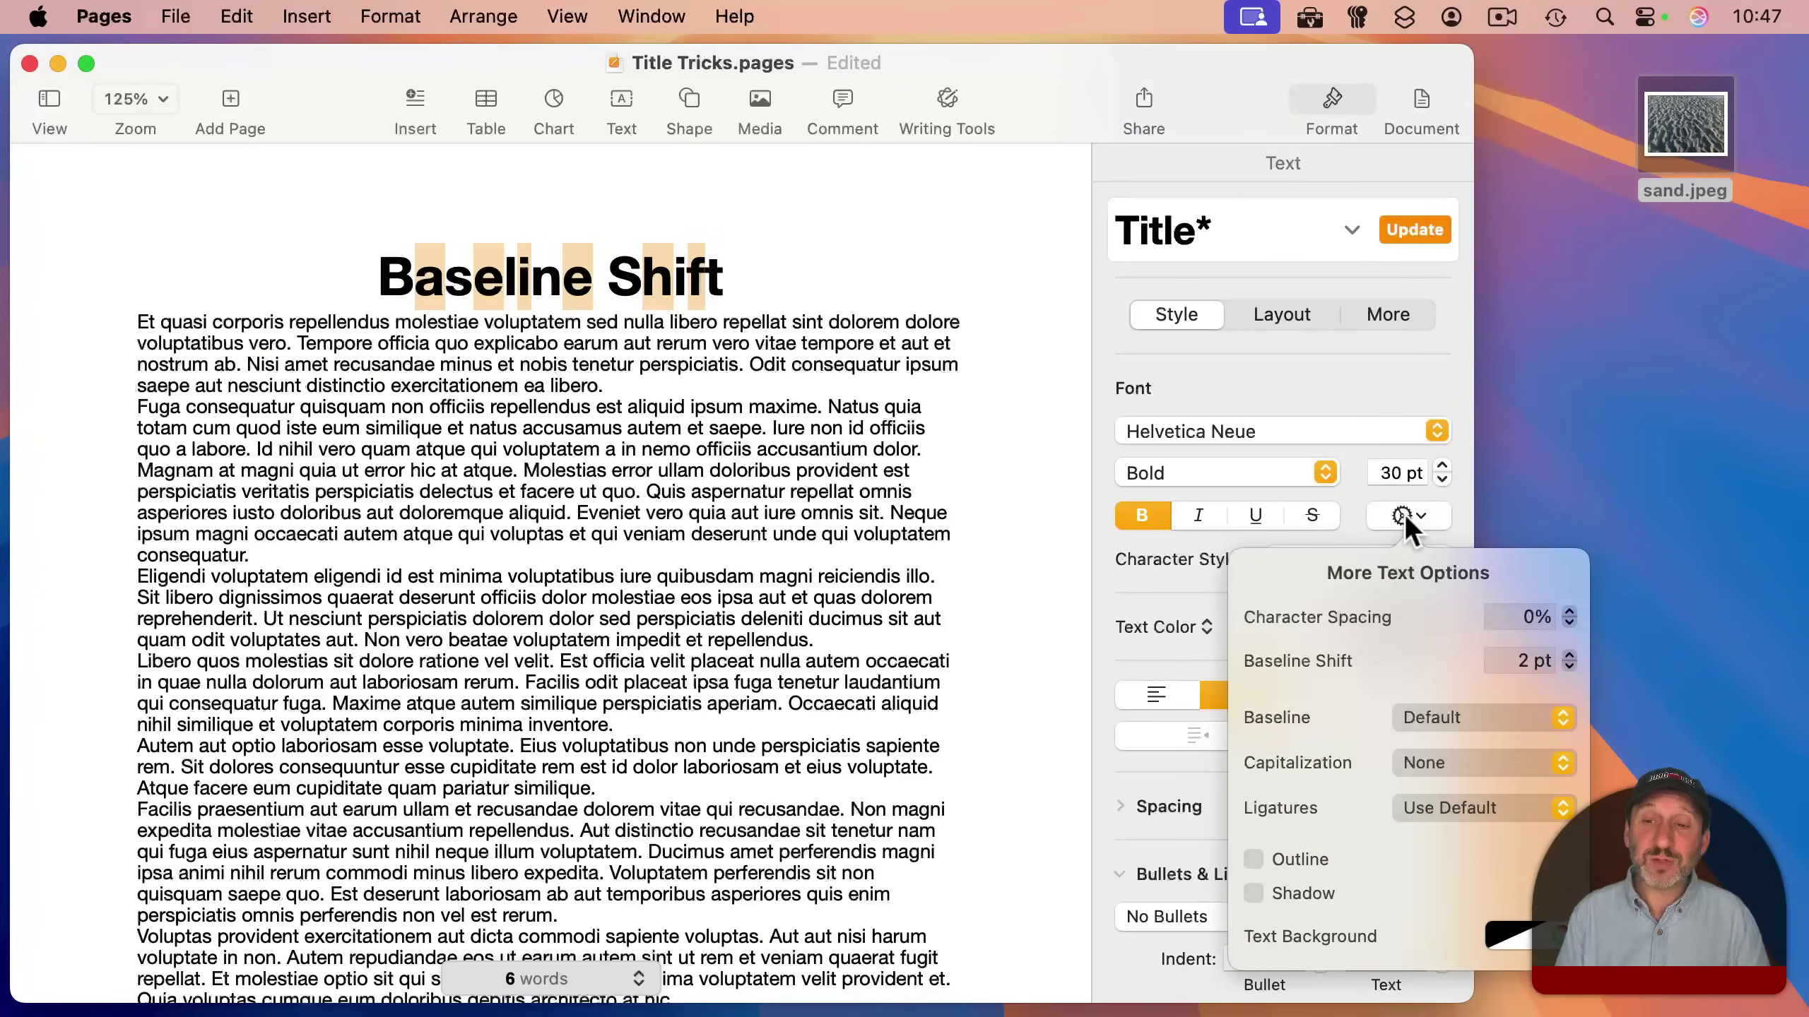
left_click(1571, 664)
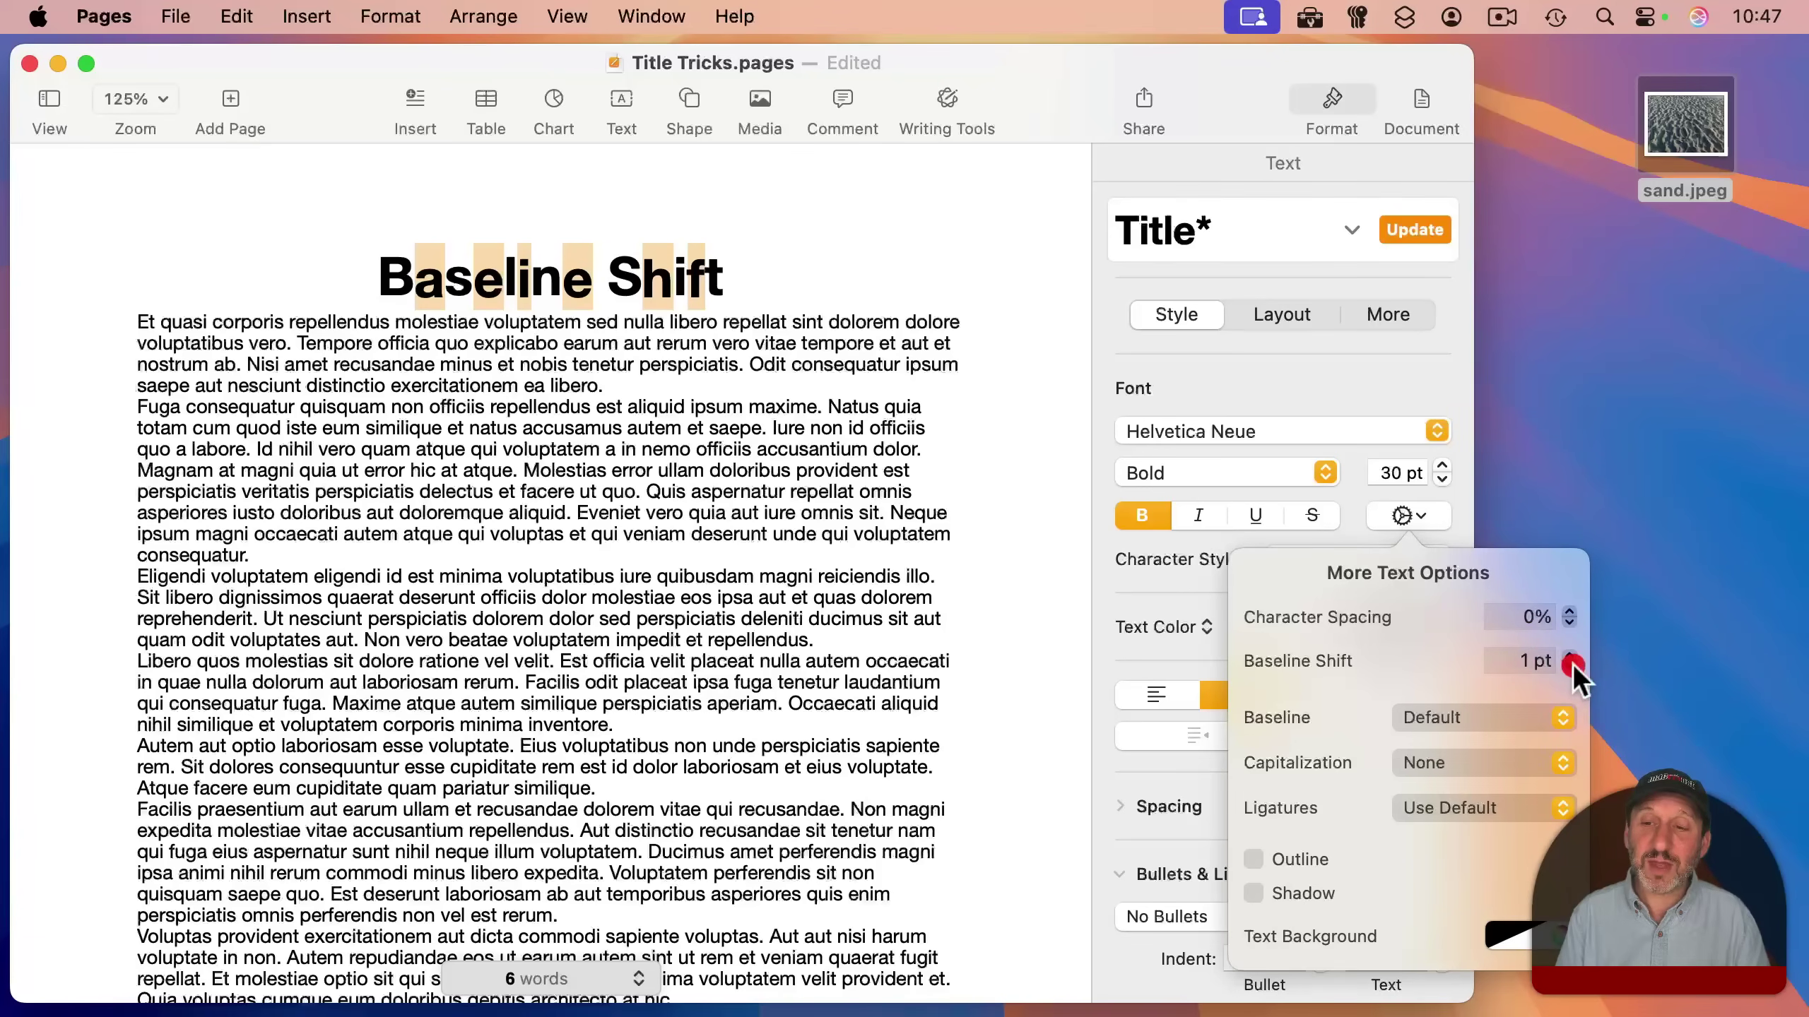
left_click(1571, 665)
left_click(1571, 665)
left_click(1572, 665)
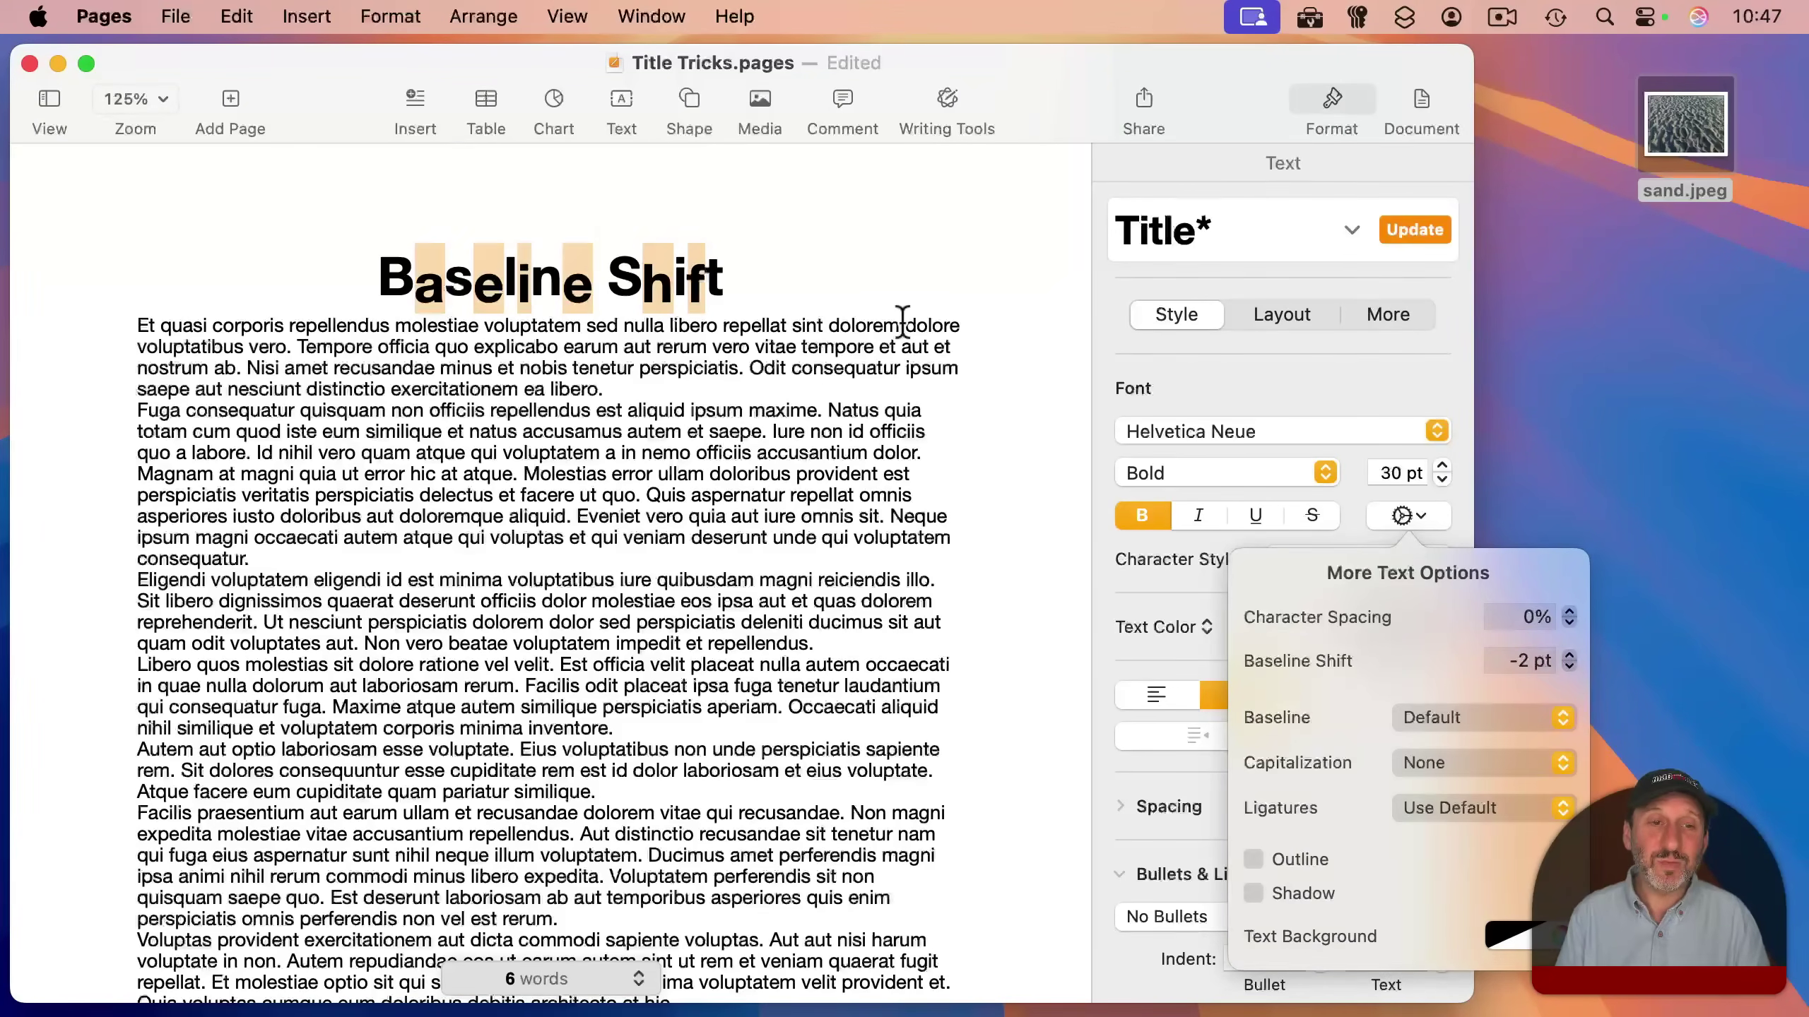
left_click(813, 367)
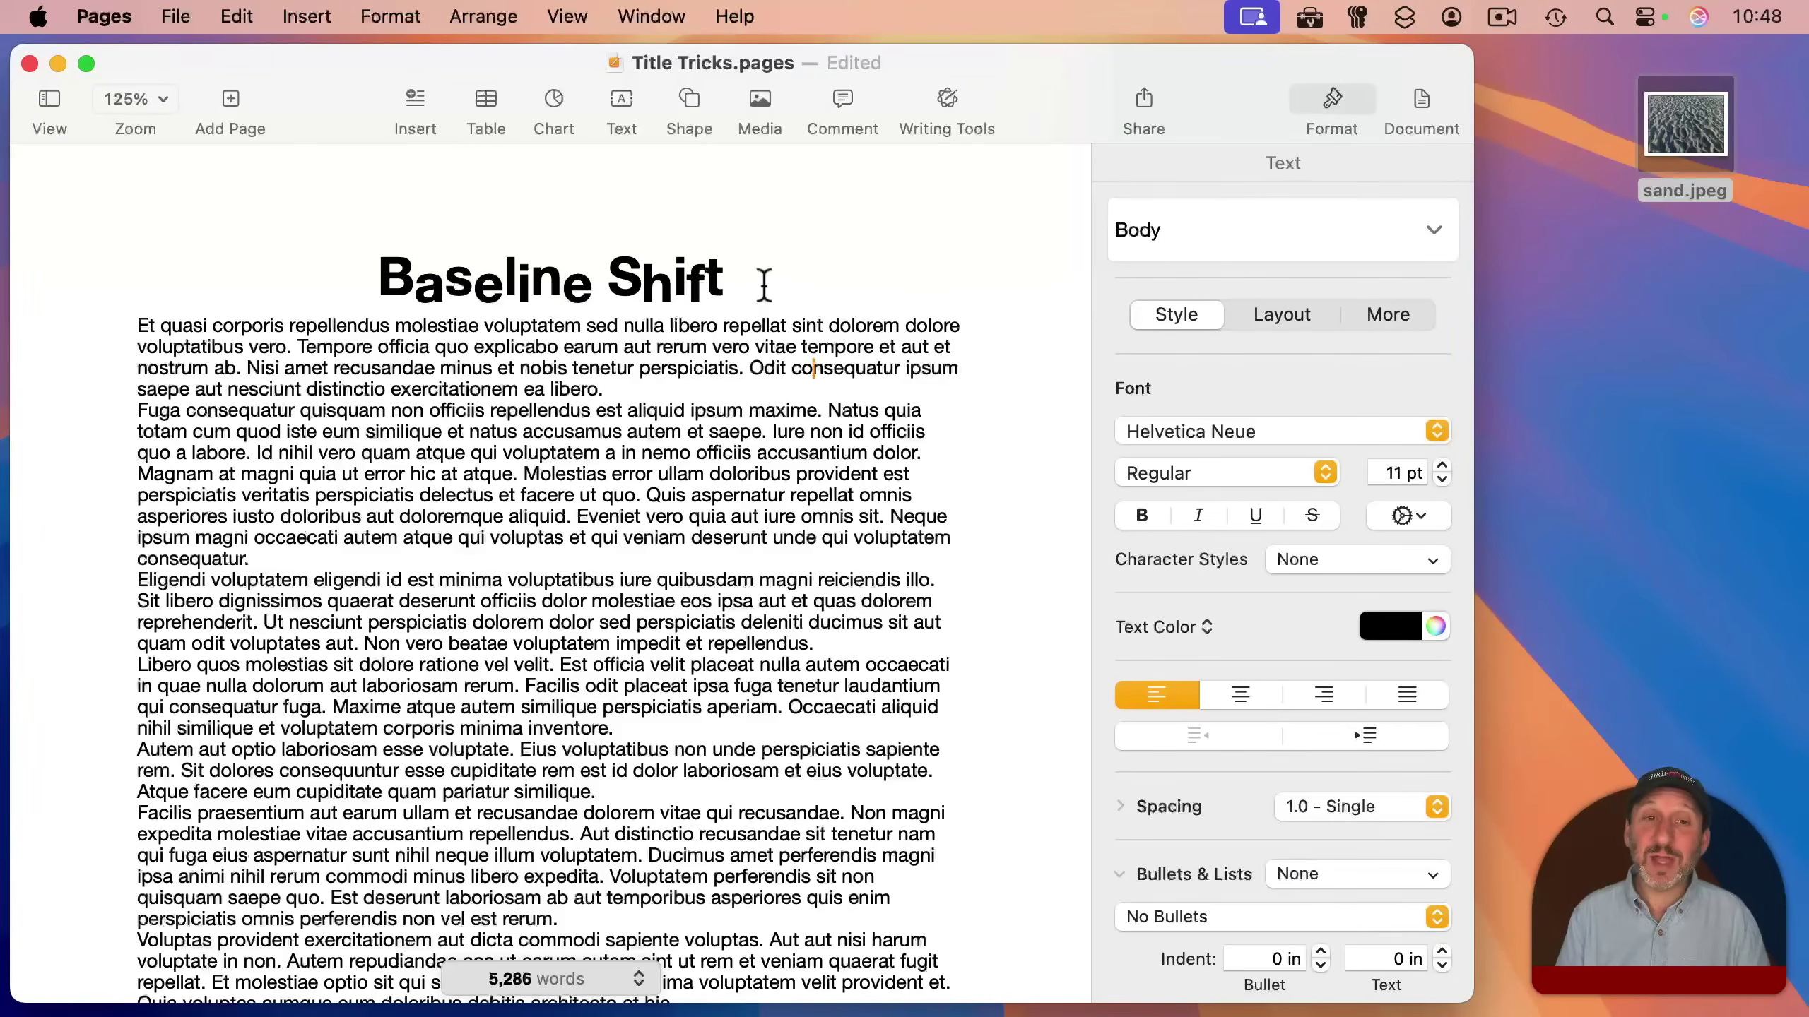
Increase the character spacing of the whole "Baseline Shift" heading to 5%.
left_click_drag(377, 281, 720, 288)
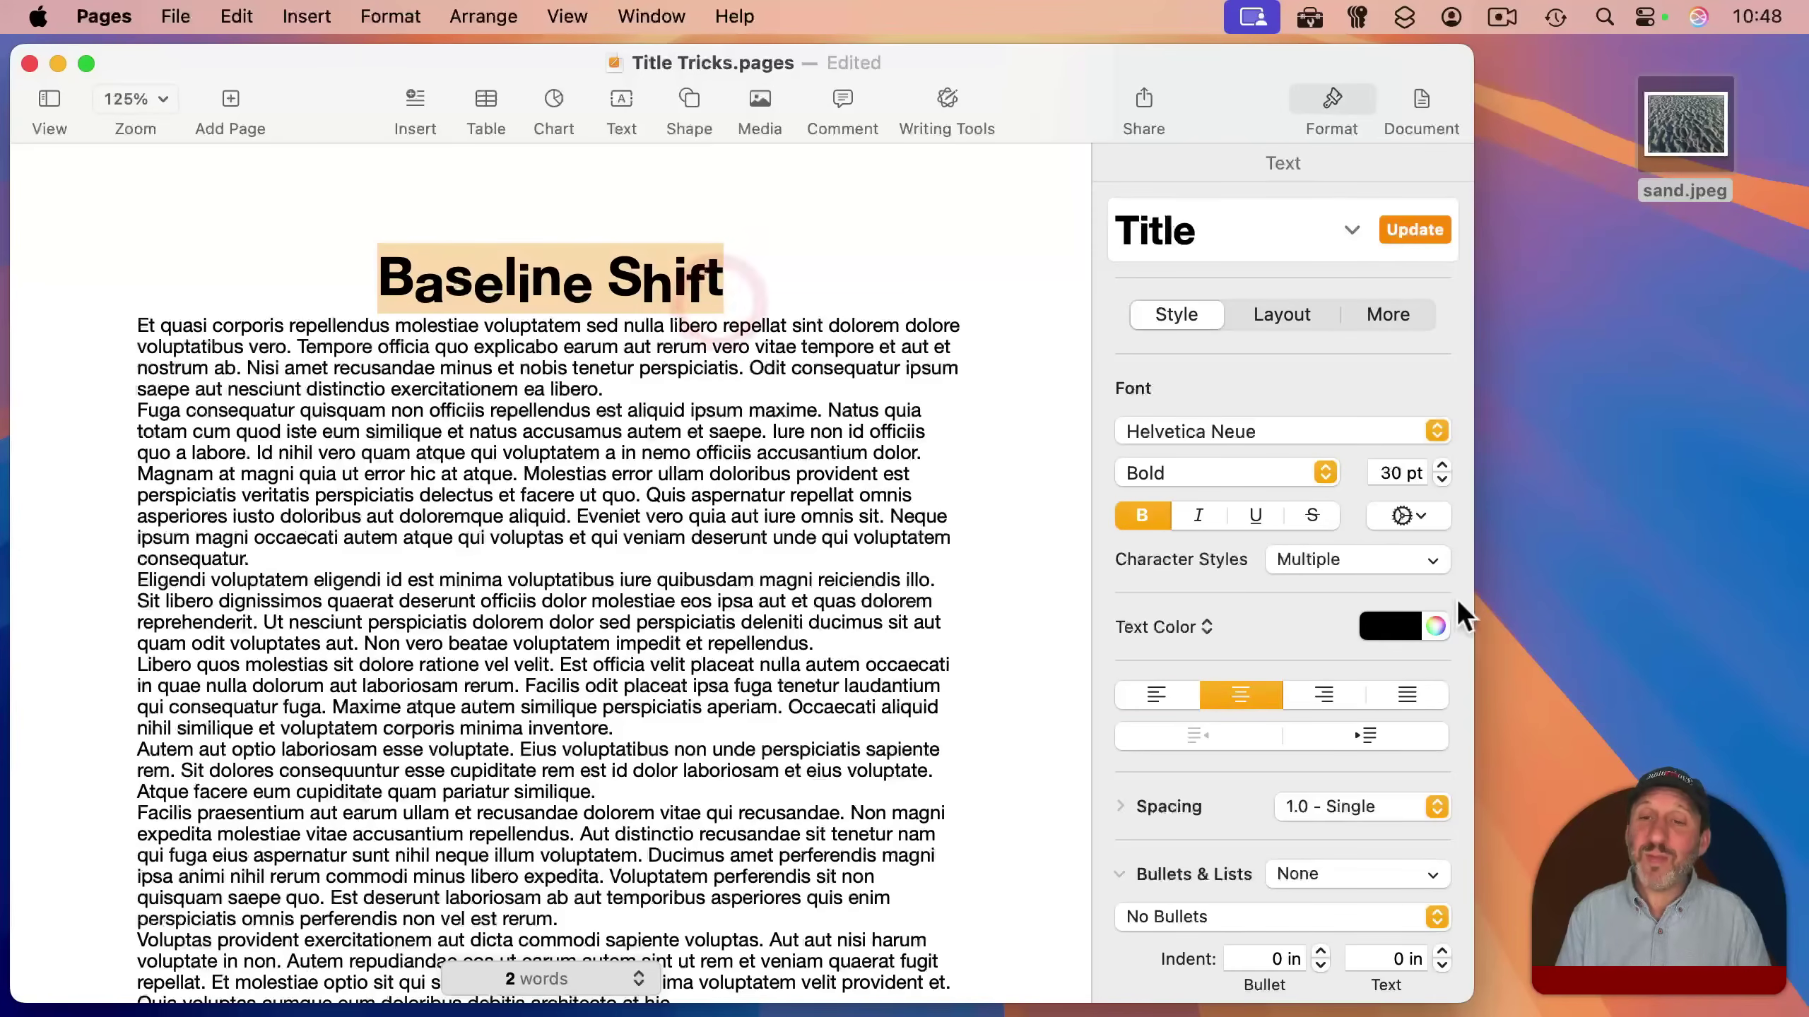
left_click(1416, 514)
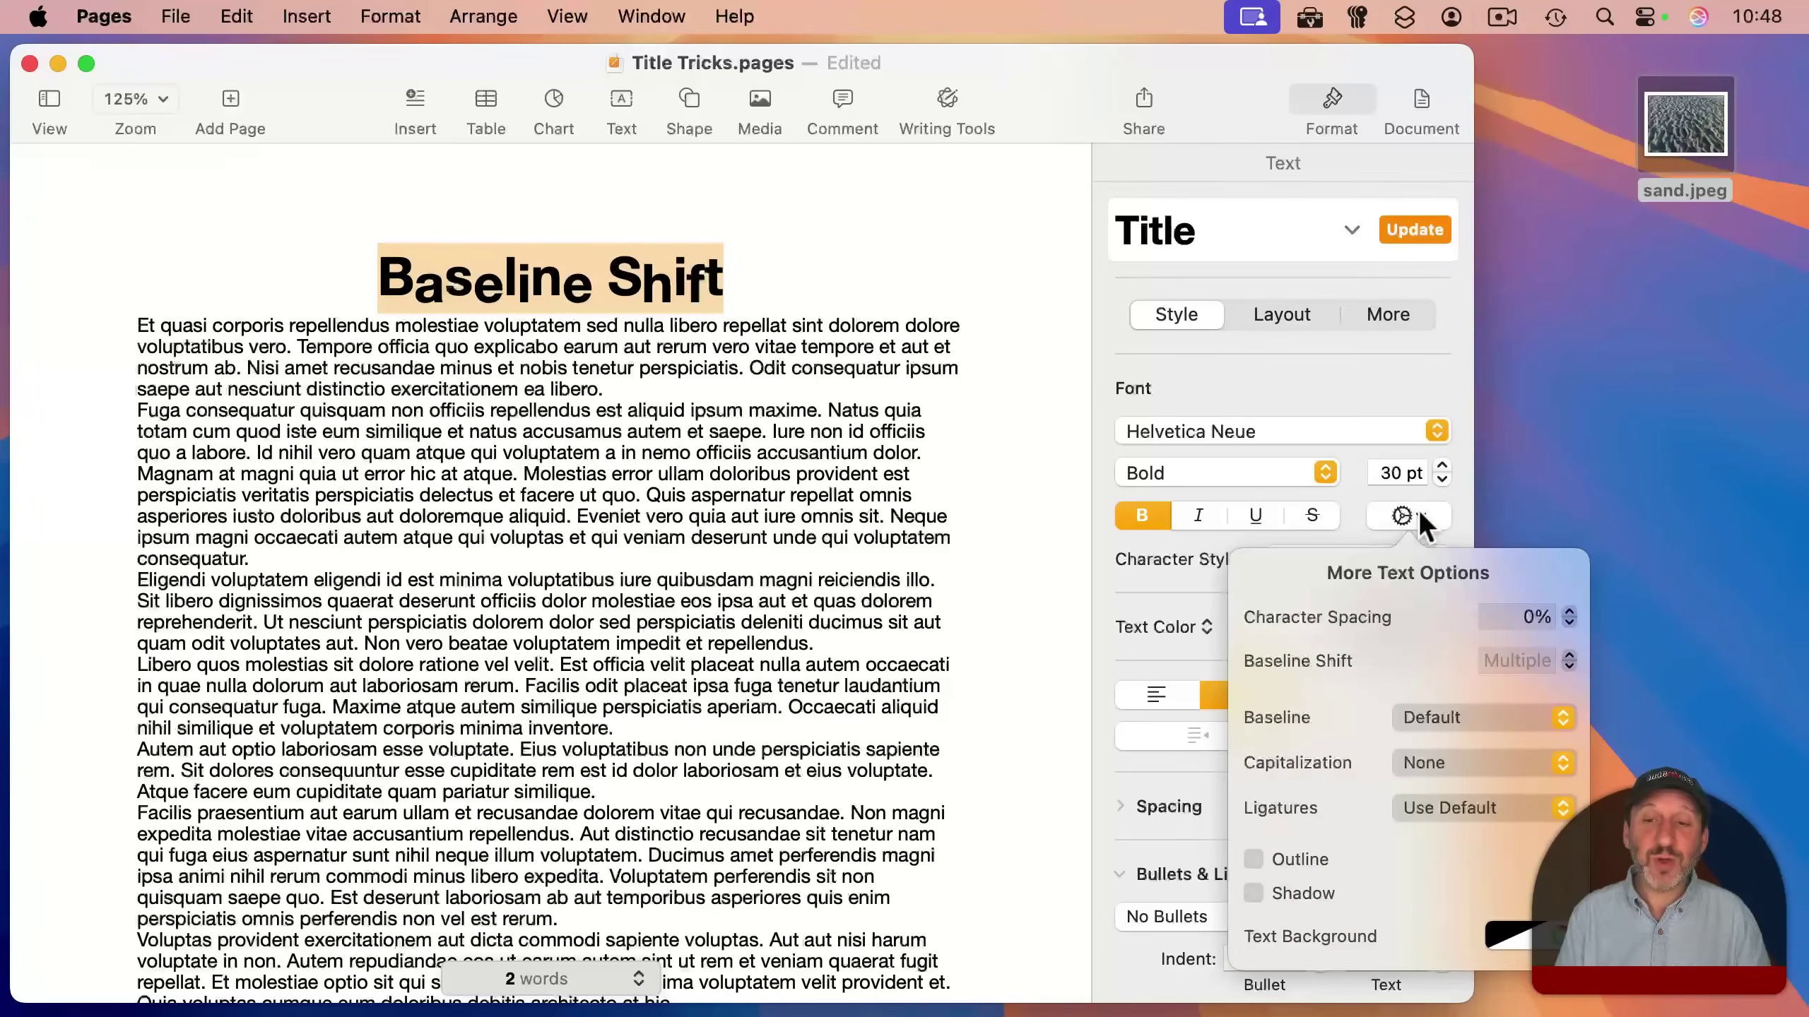
left_click(1568, 611)
left_click(1569, 611)
left_click(1569, 611)
left_click(1569, 611)
left_click(1568, 611)
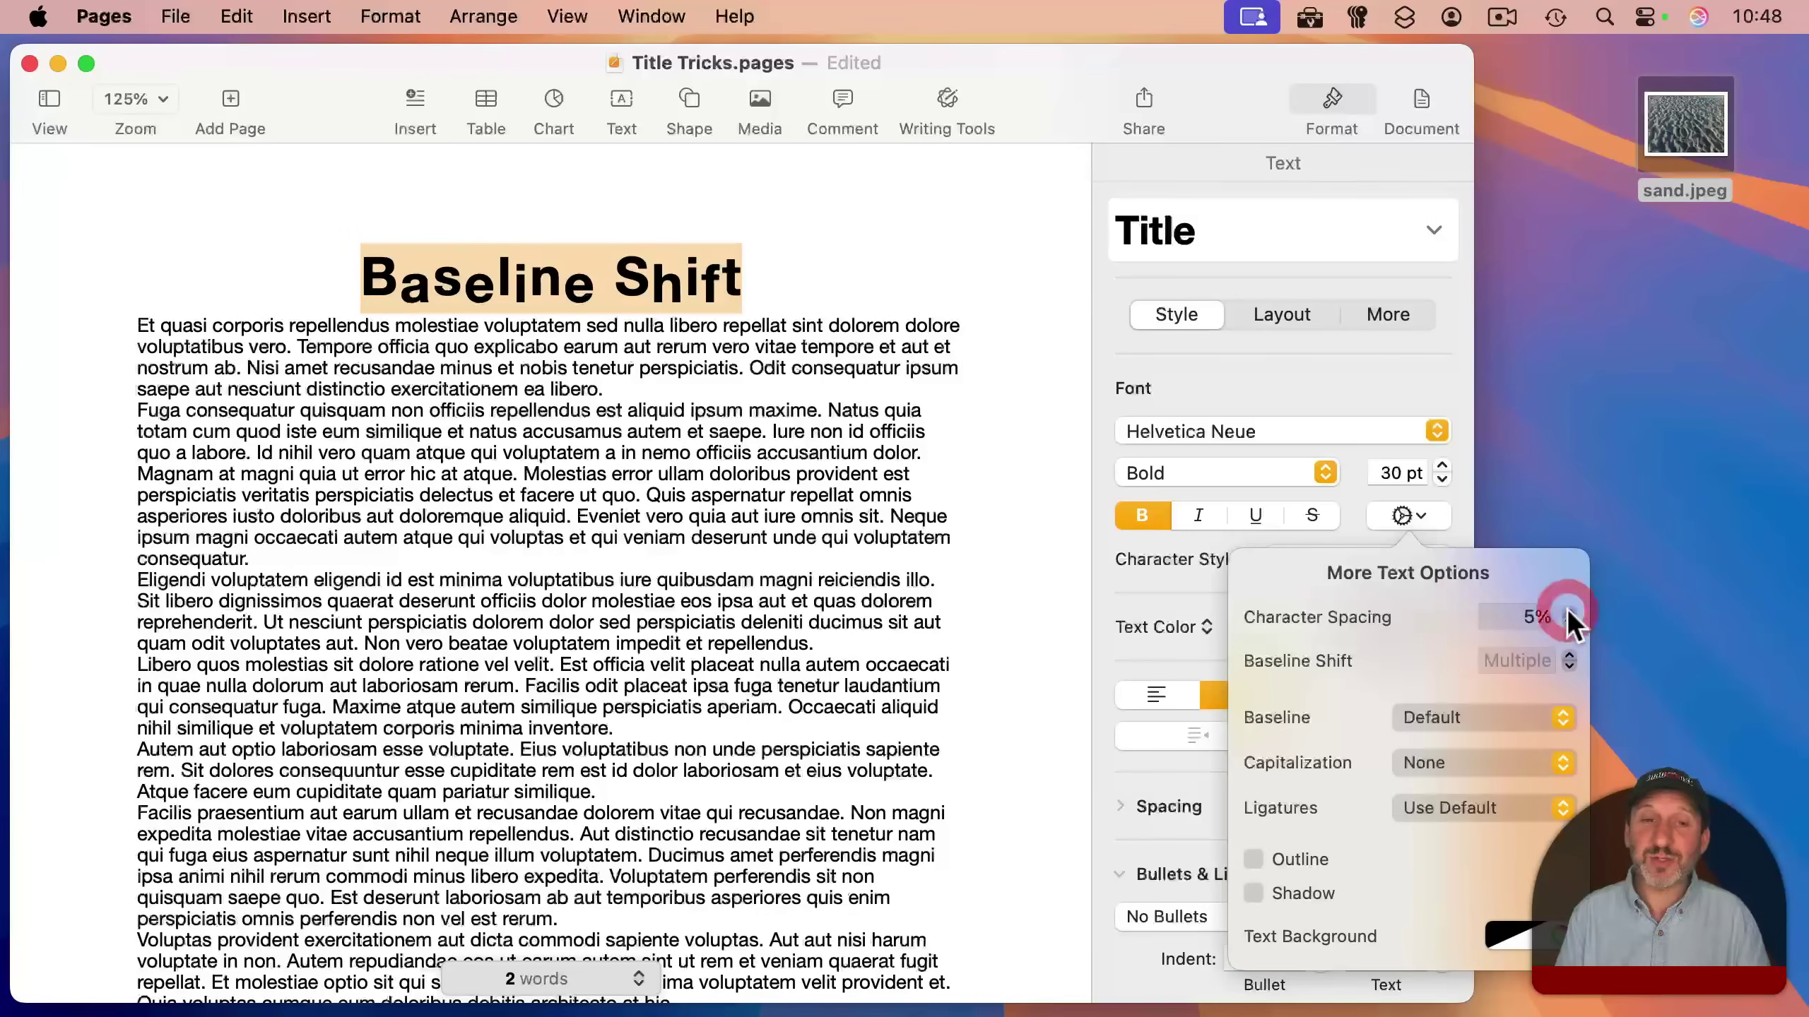
left_click(724, 481)
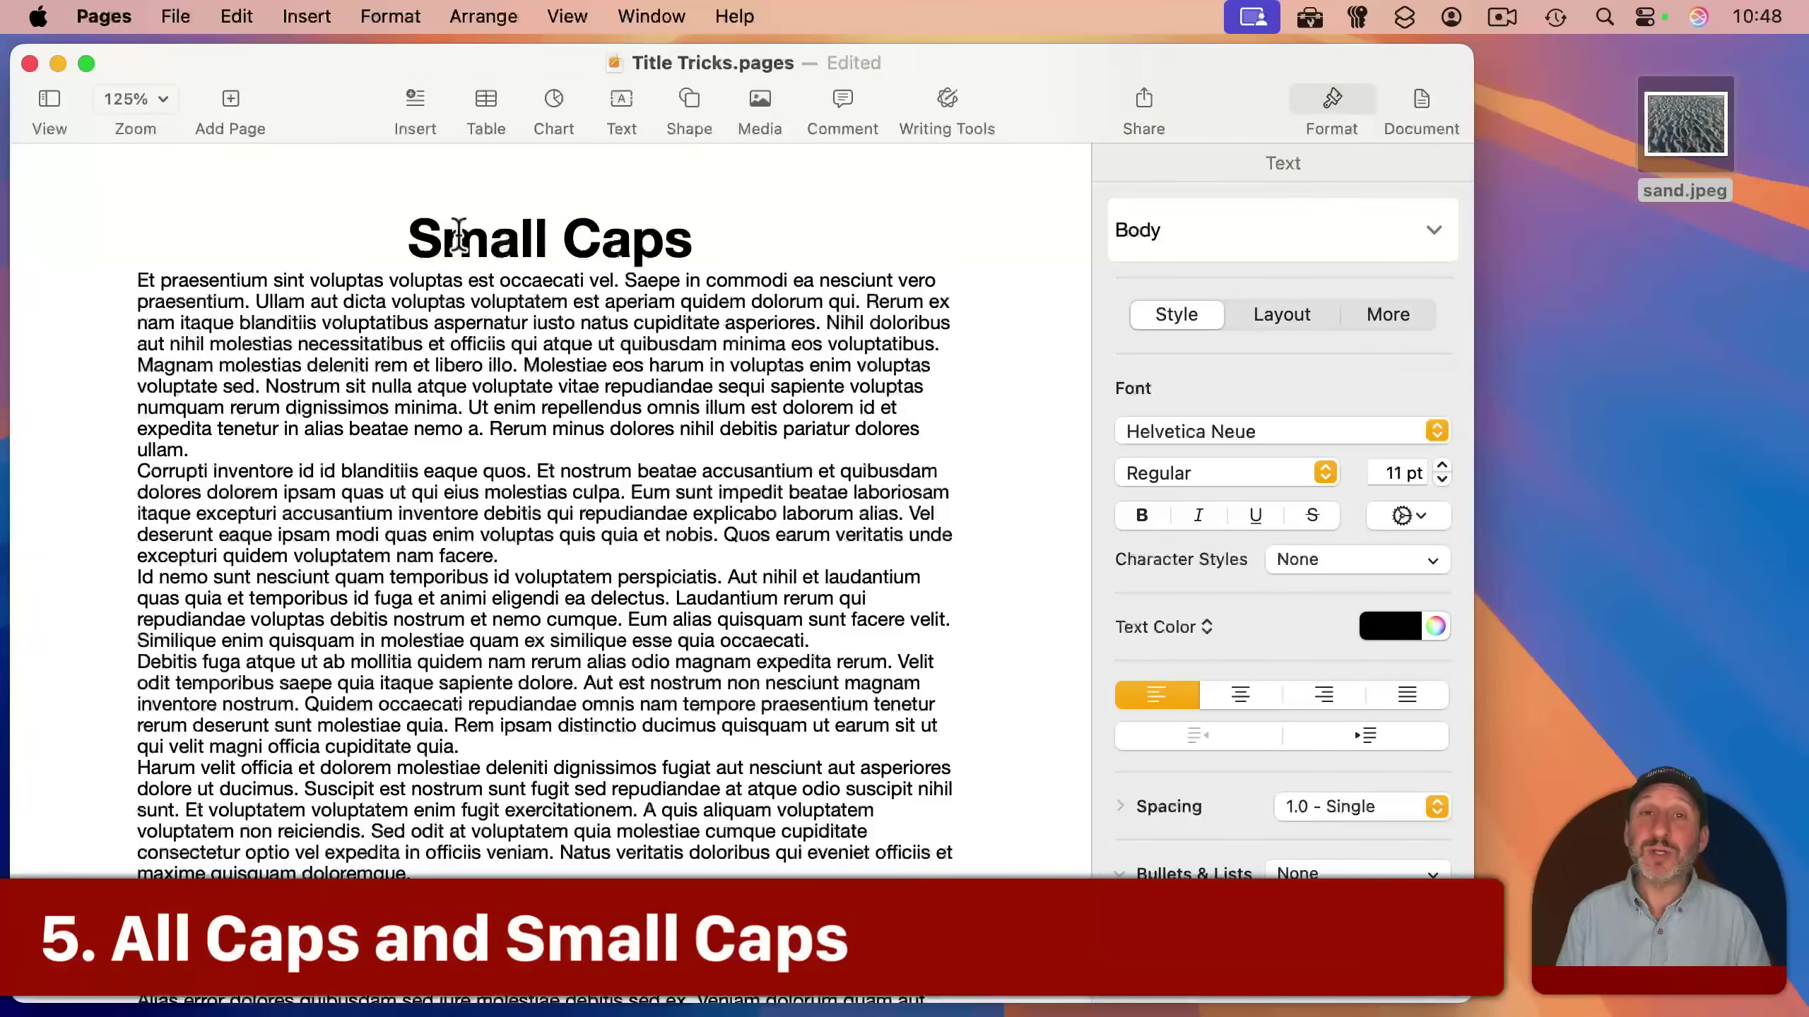
Try All Caps capitalization on the "Small Caps" heading and return it to None.
left_click(432, 240)
left_click_drag(431, 240, 694, 239)
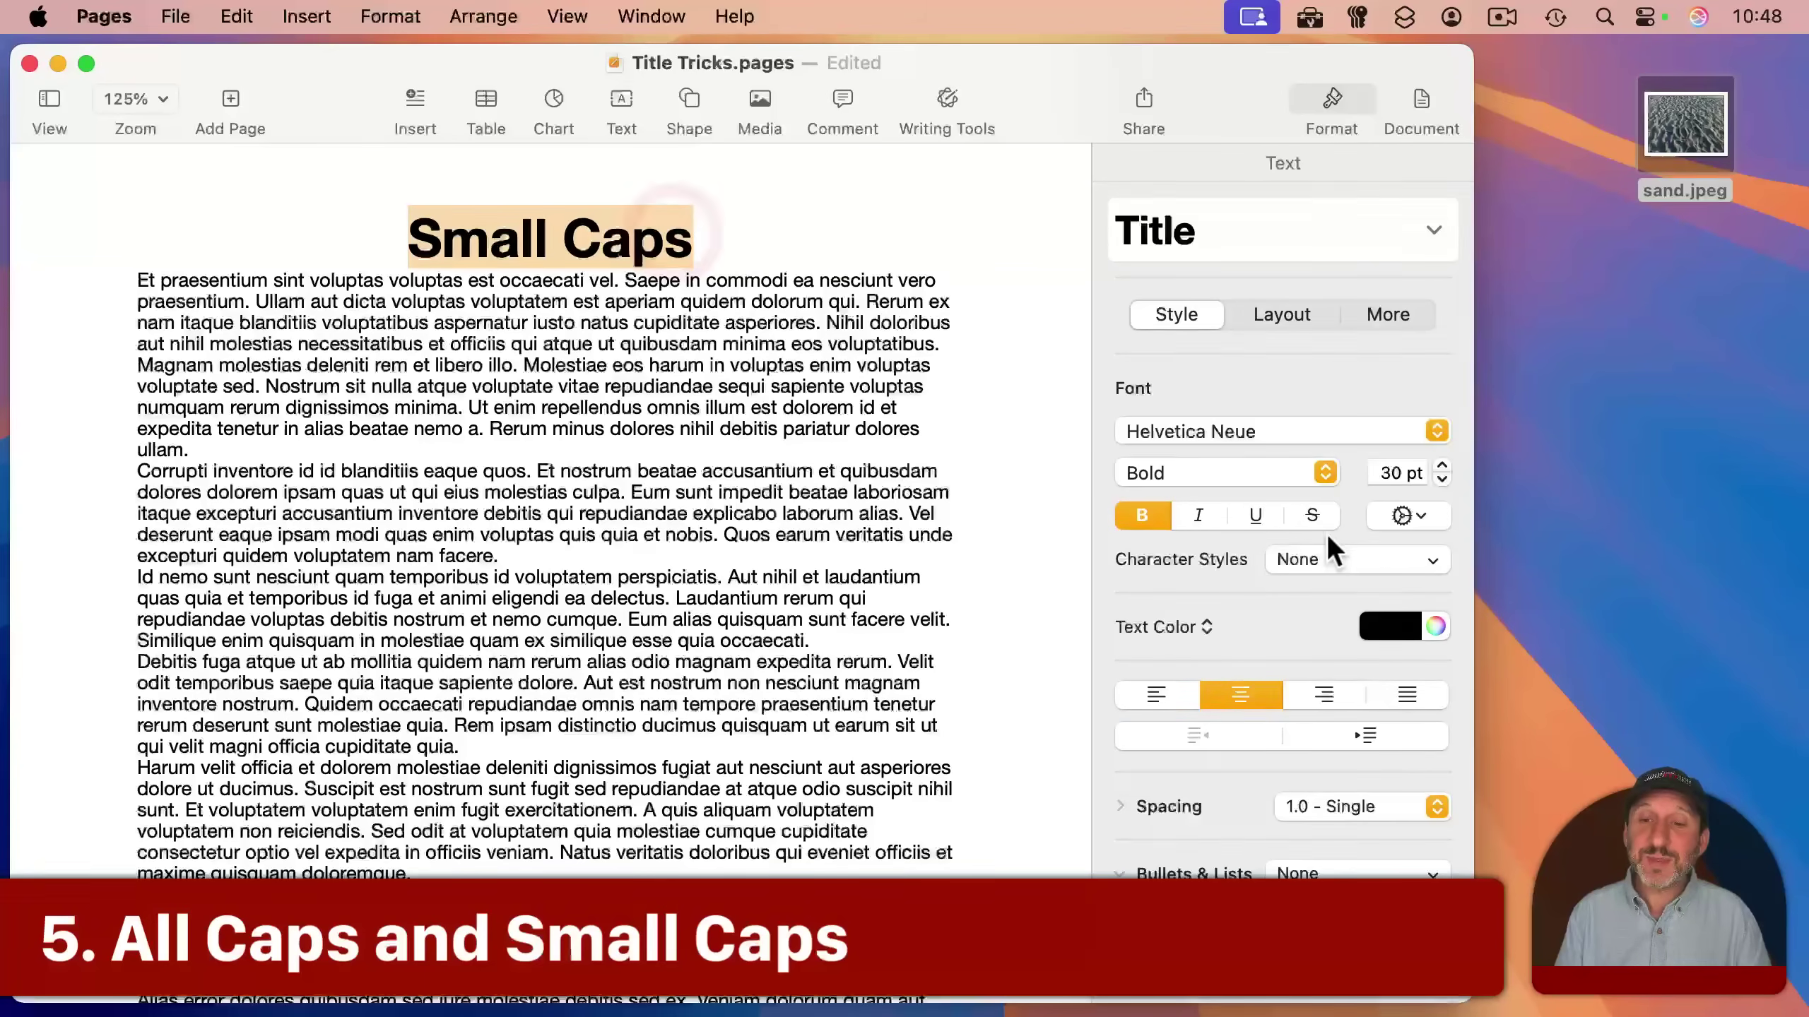
left_click(1391, 520)
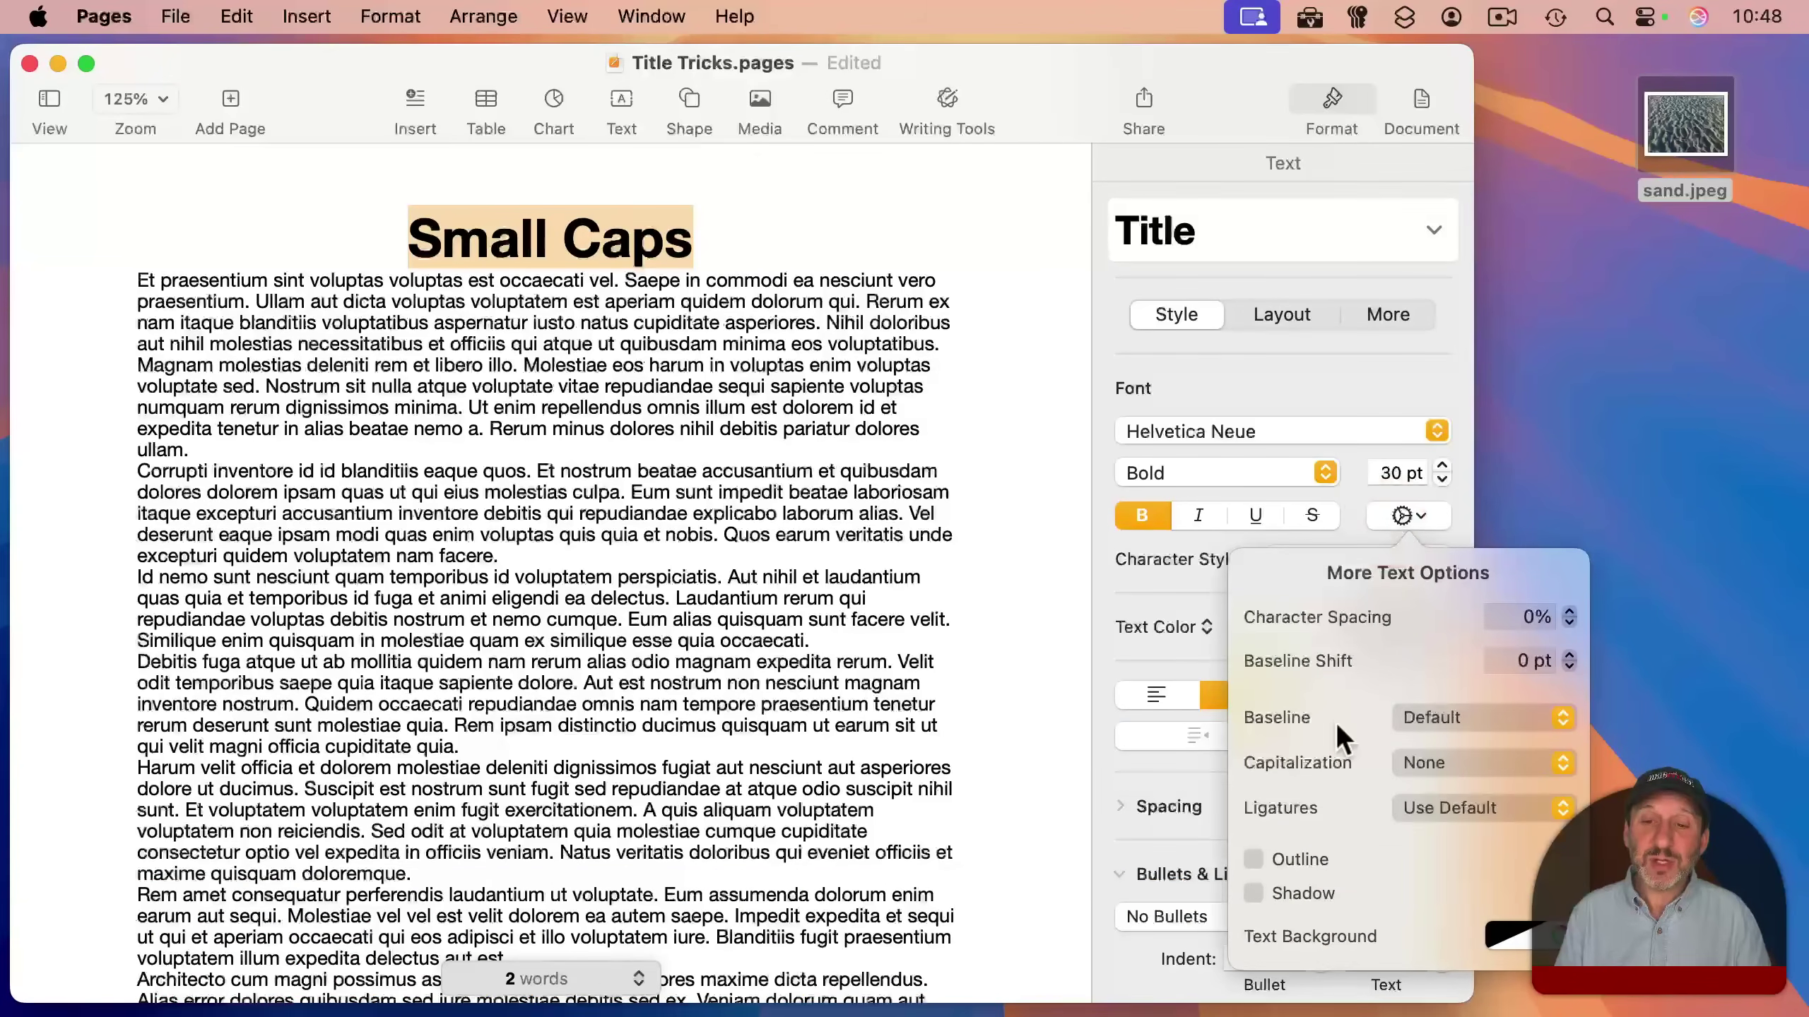
left_click(1417, 764)
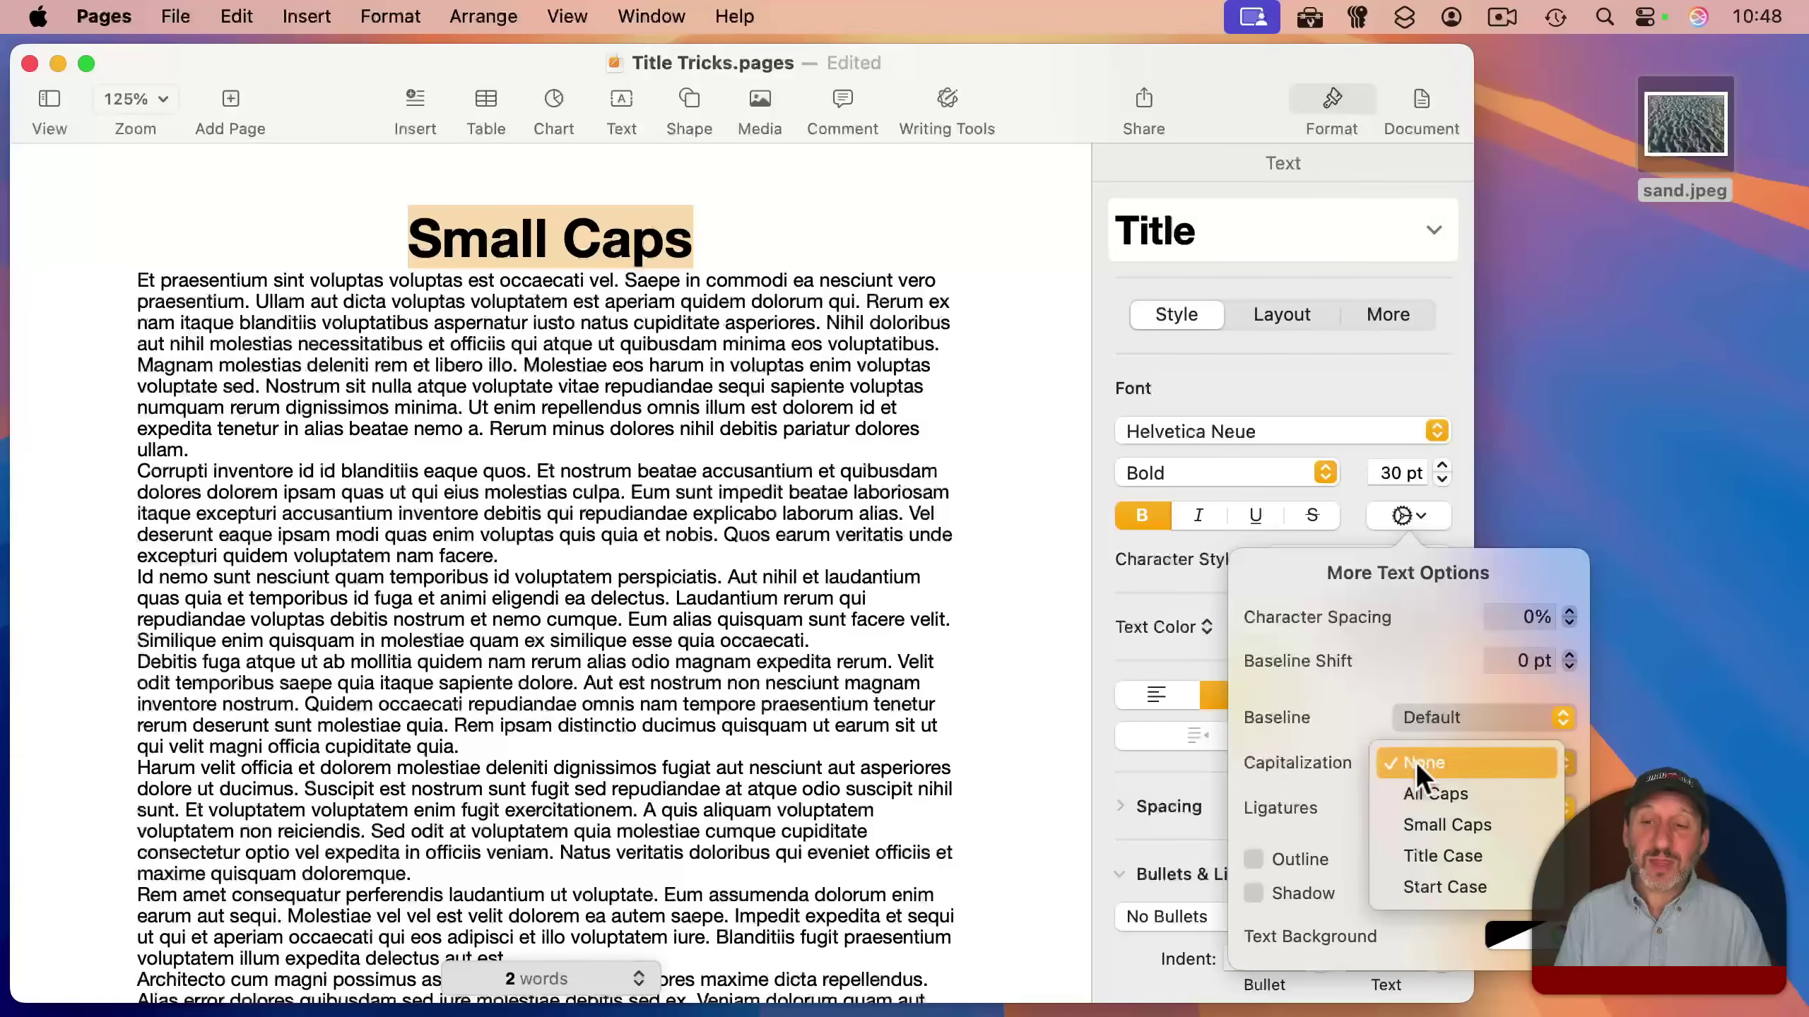
left_click(1416, 793)
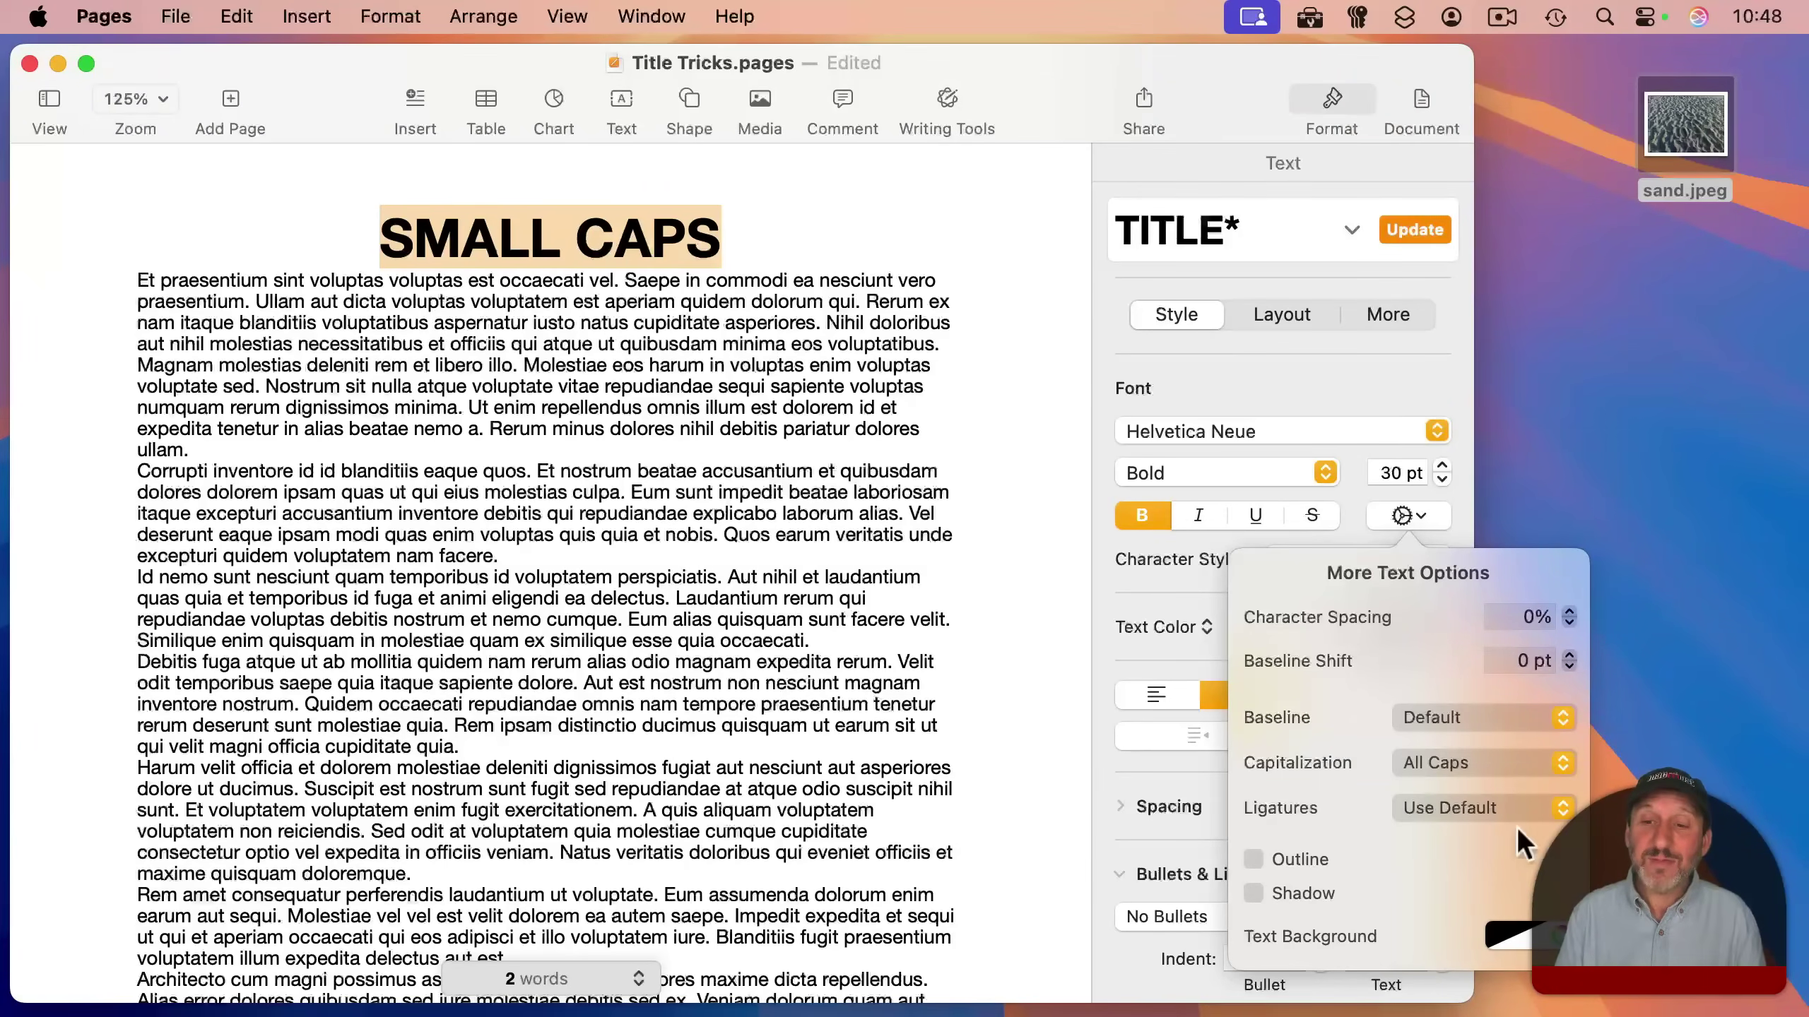
left_click(1441, 760)
left_click(1432, 734)
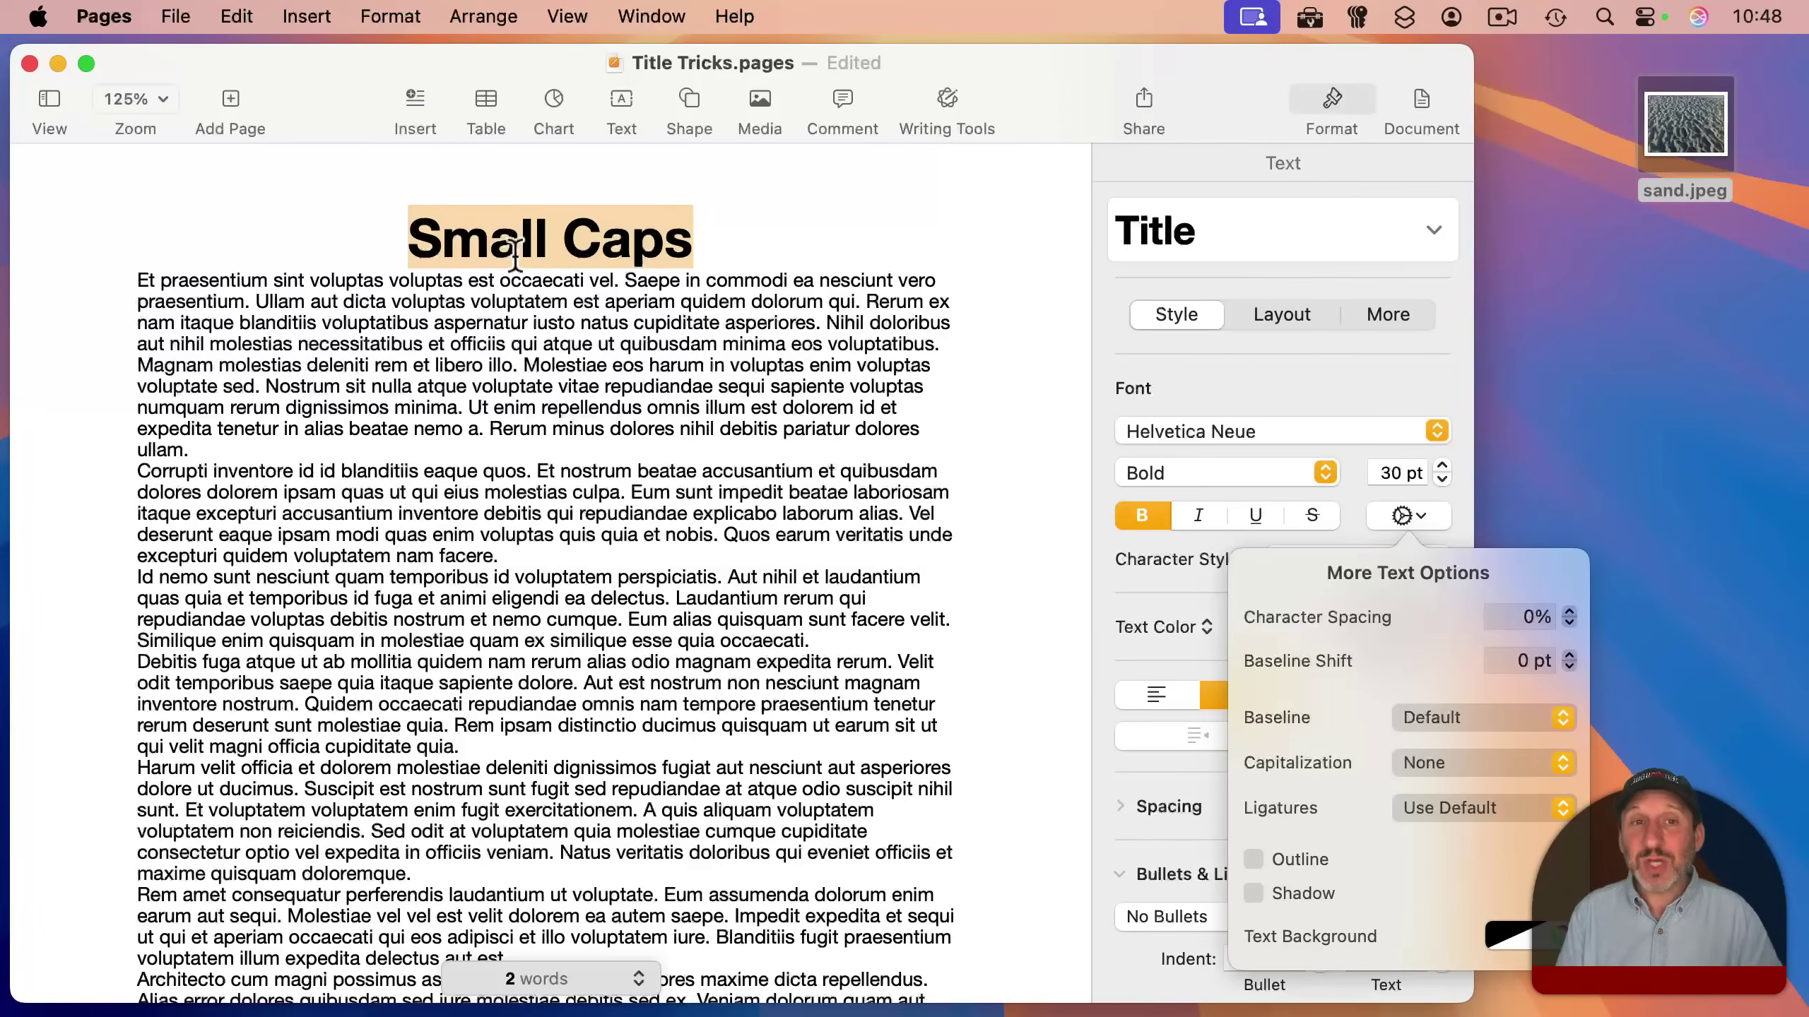
Set the capitalization of the "Small Caps" heading to Small Caps.
left_click(1421, 762)
left_click(1422, 825)
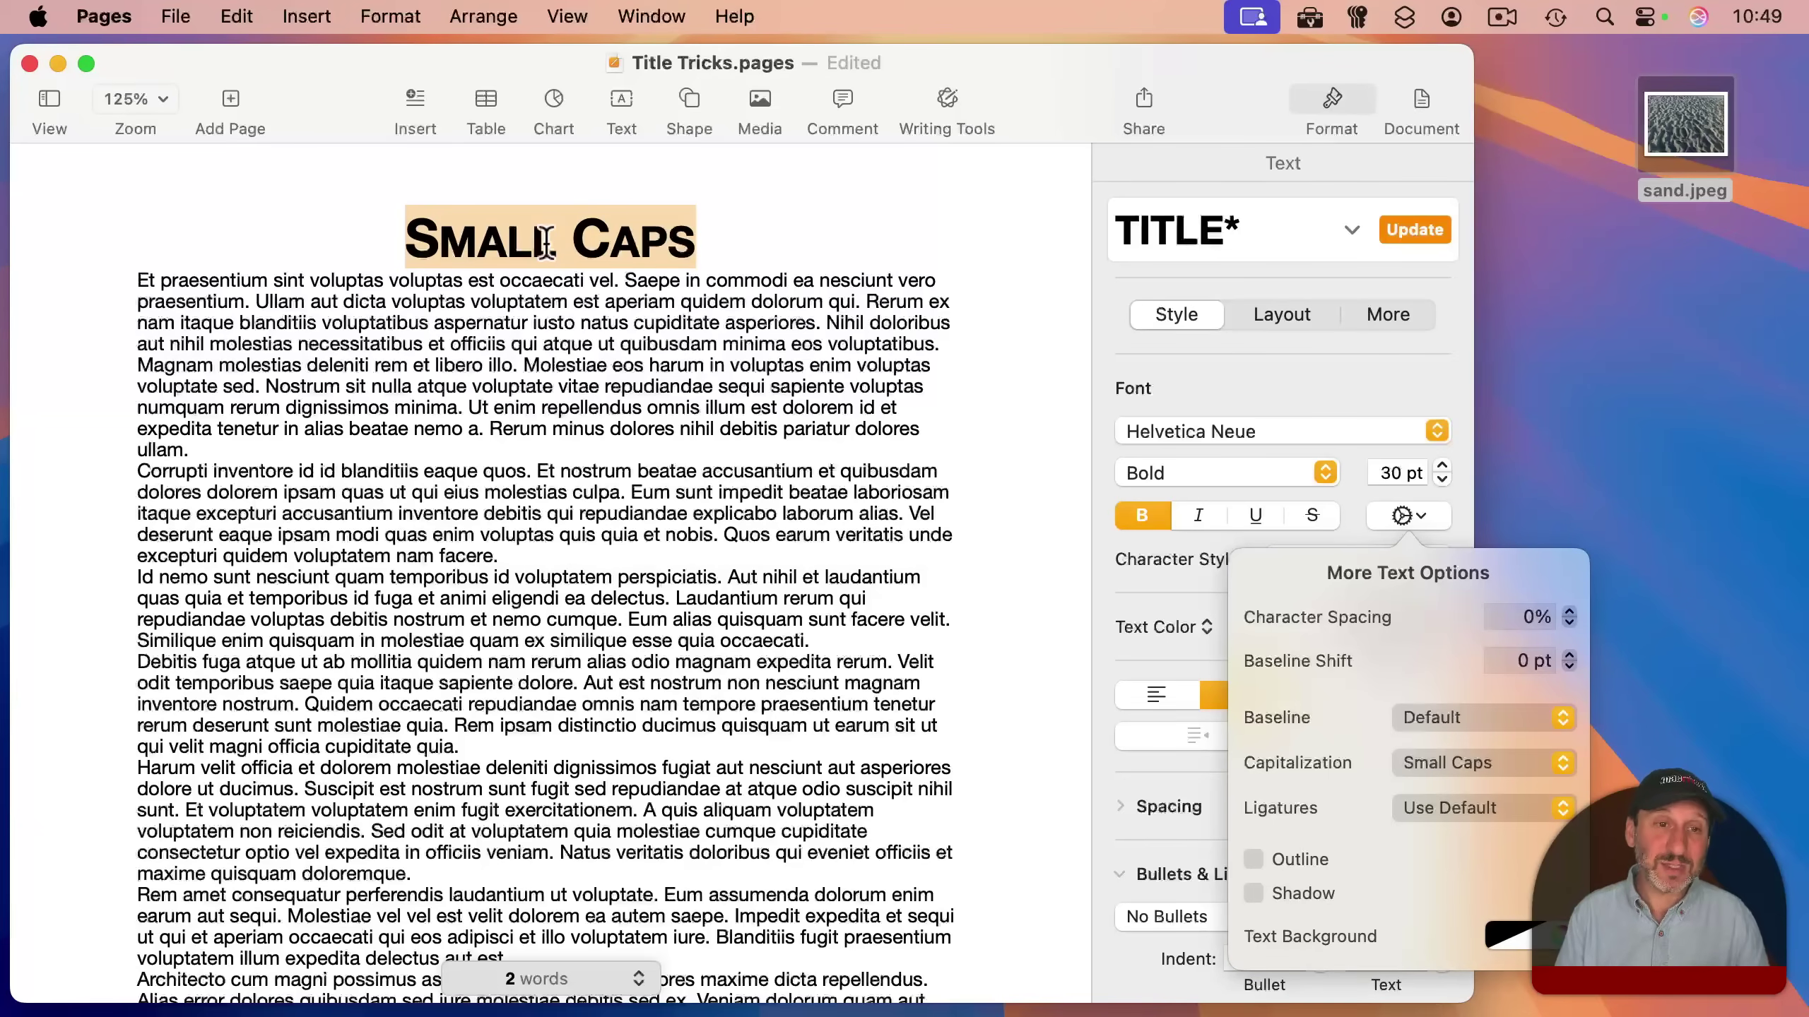
left_click(740, 246)
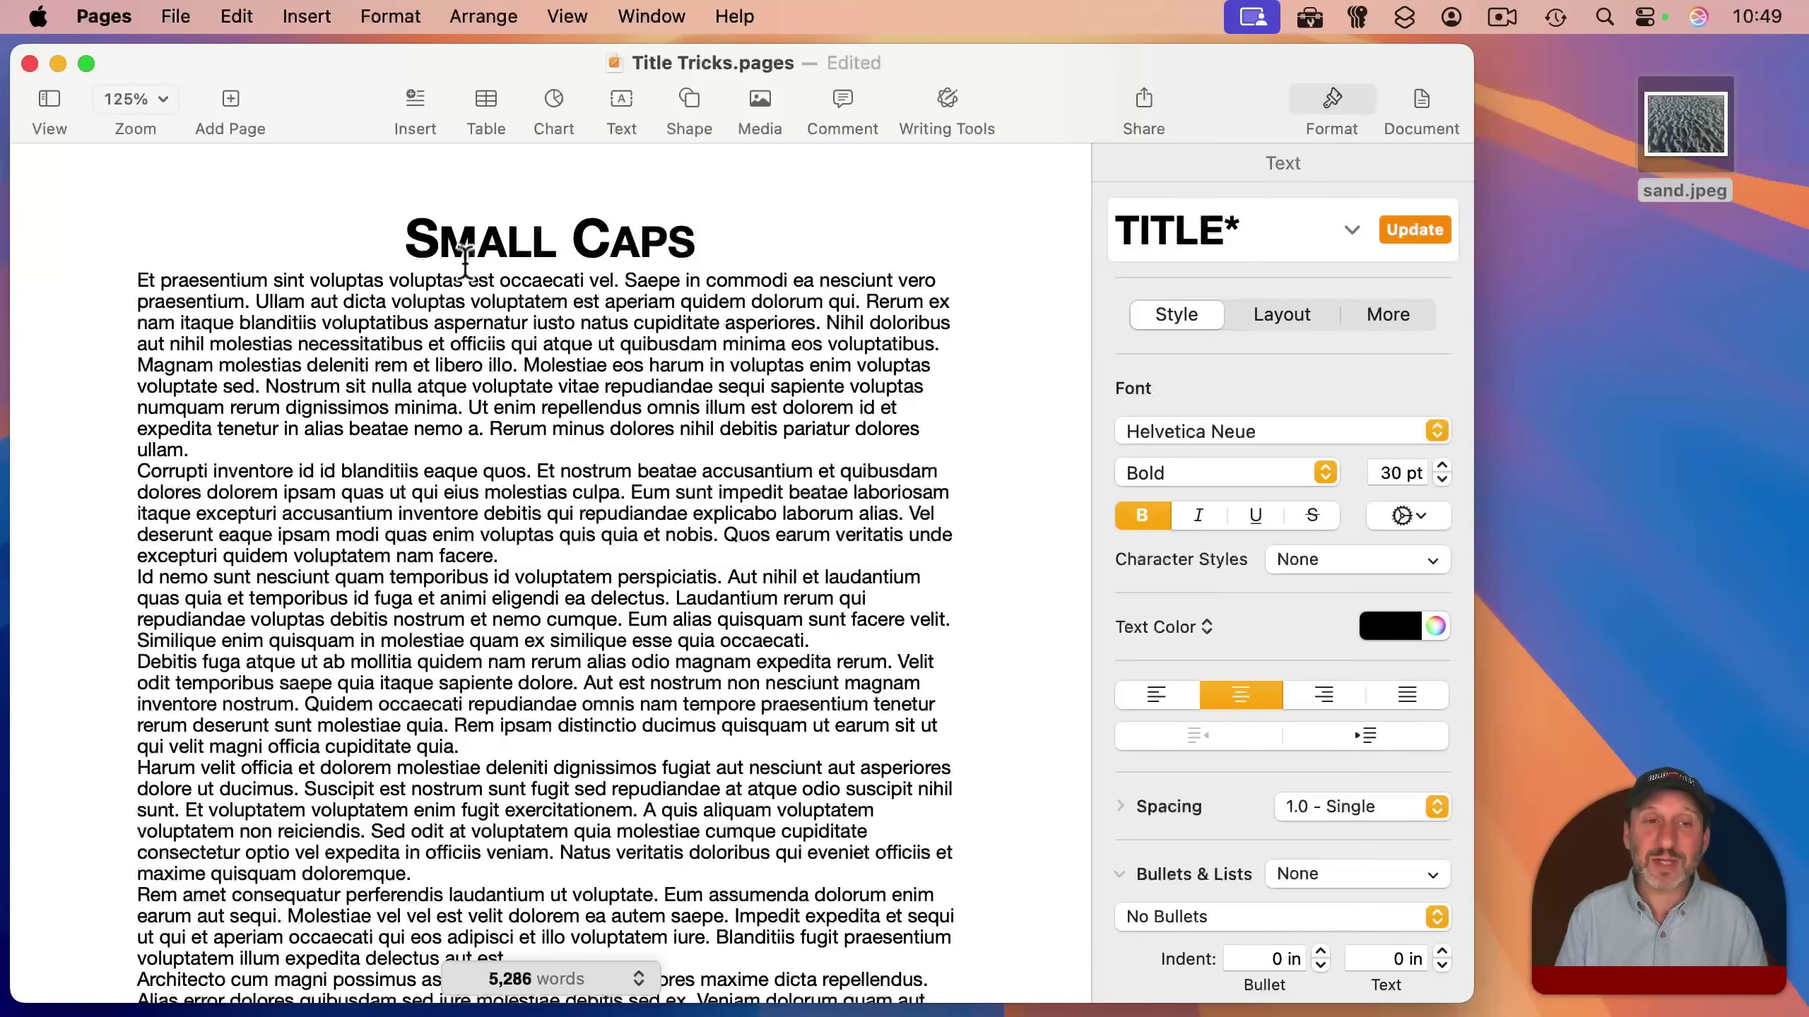
left_click_drag(417, 243, 685, 242)
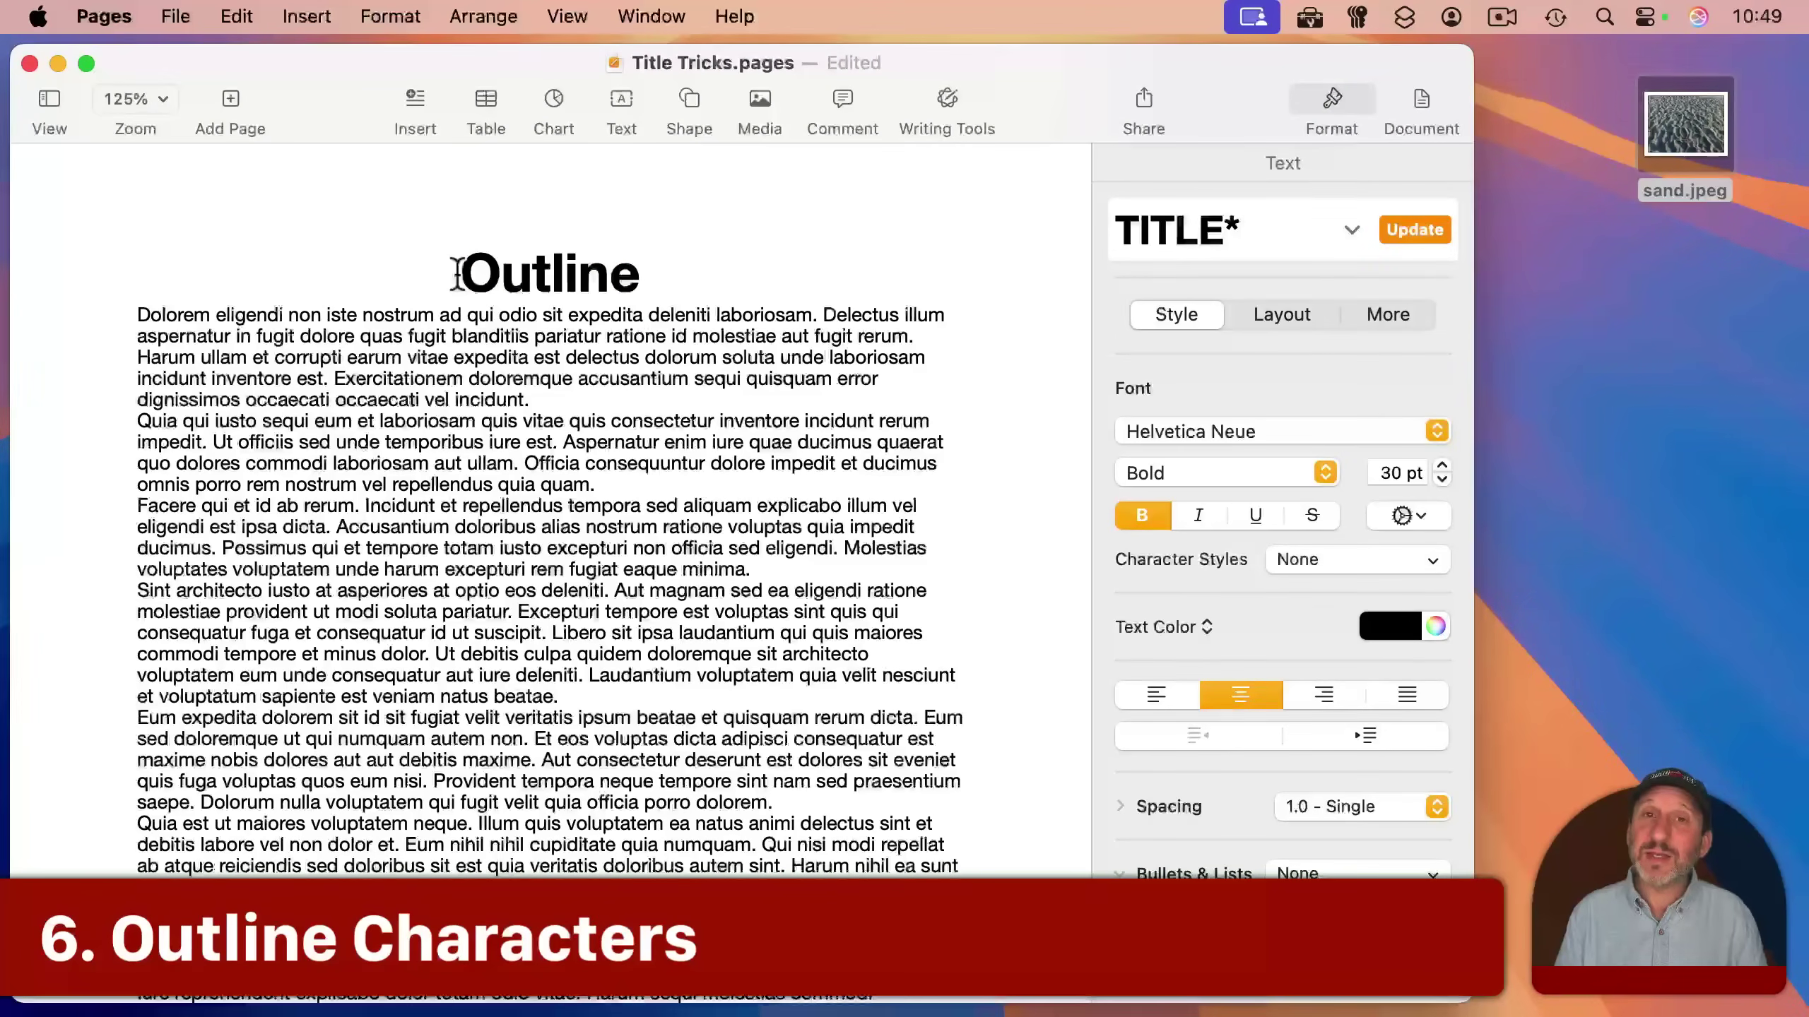
Apply a solid black outline to the "Outline" heading, trying a 2 pt width and settling on 1 pt.
left_click_drag(457, 273, 633, 274)
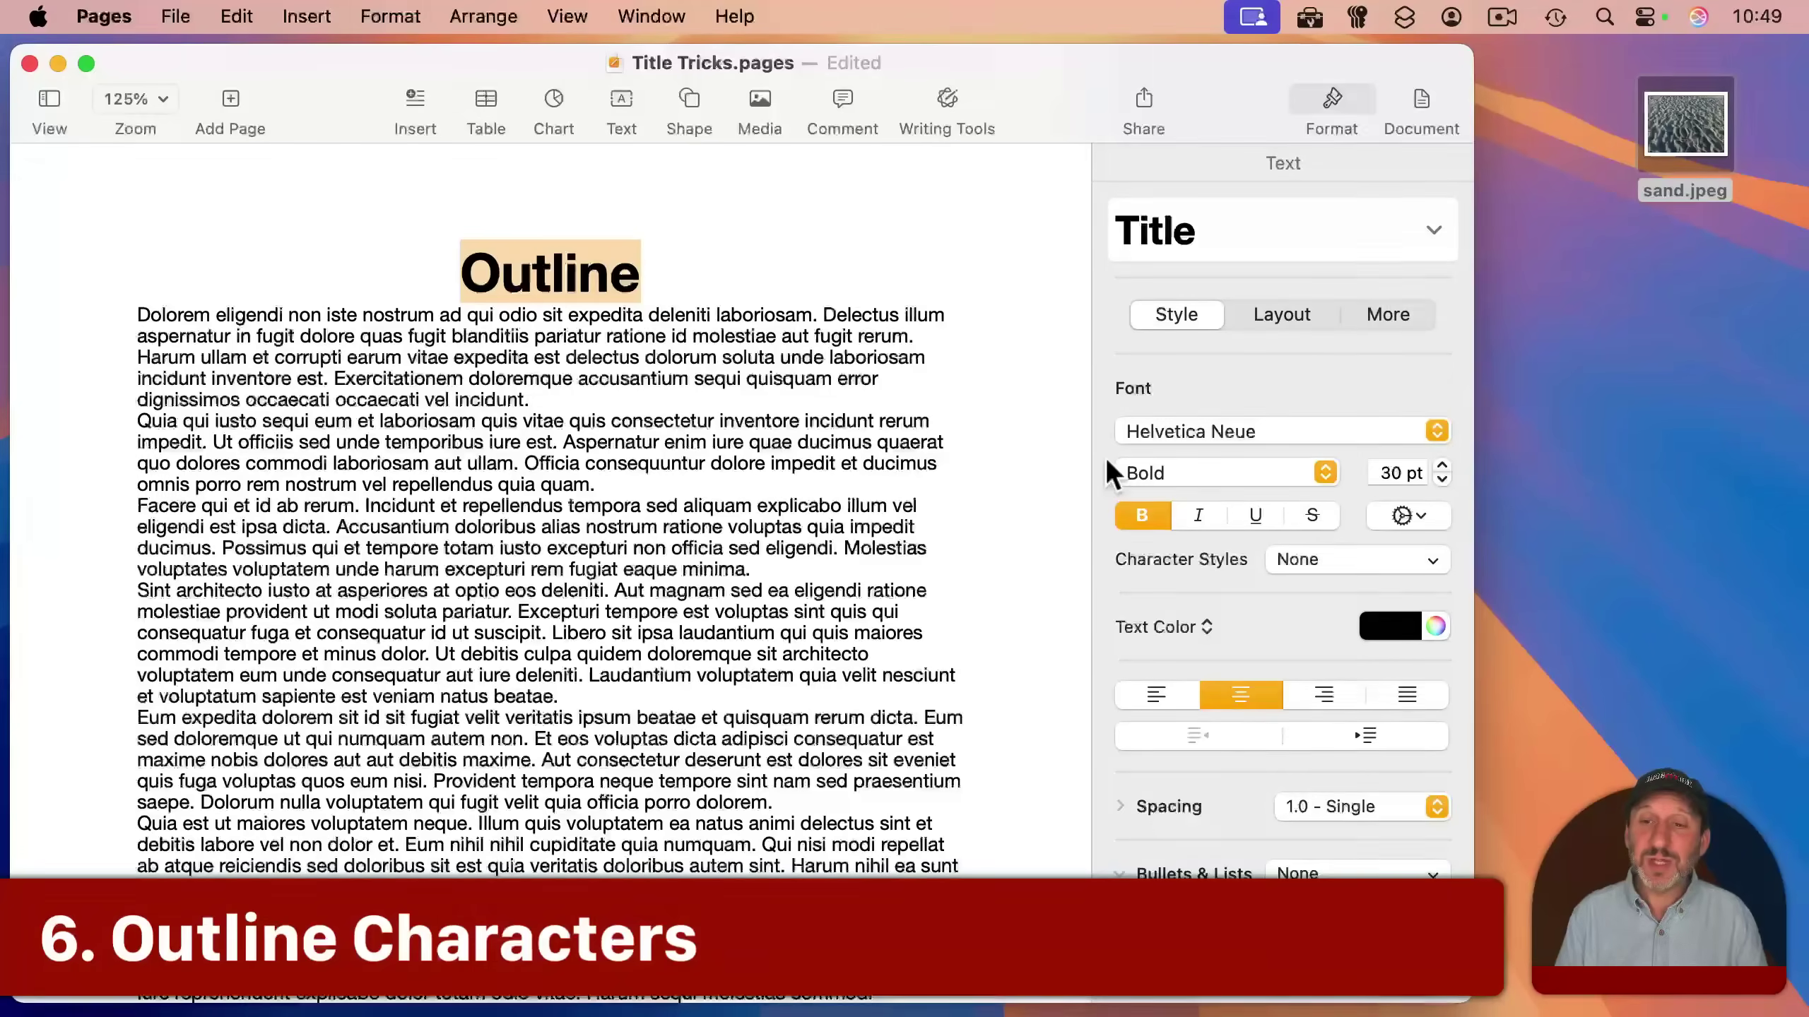
left_click(1401, 514)
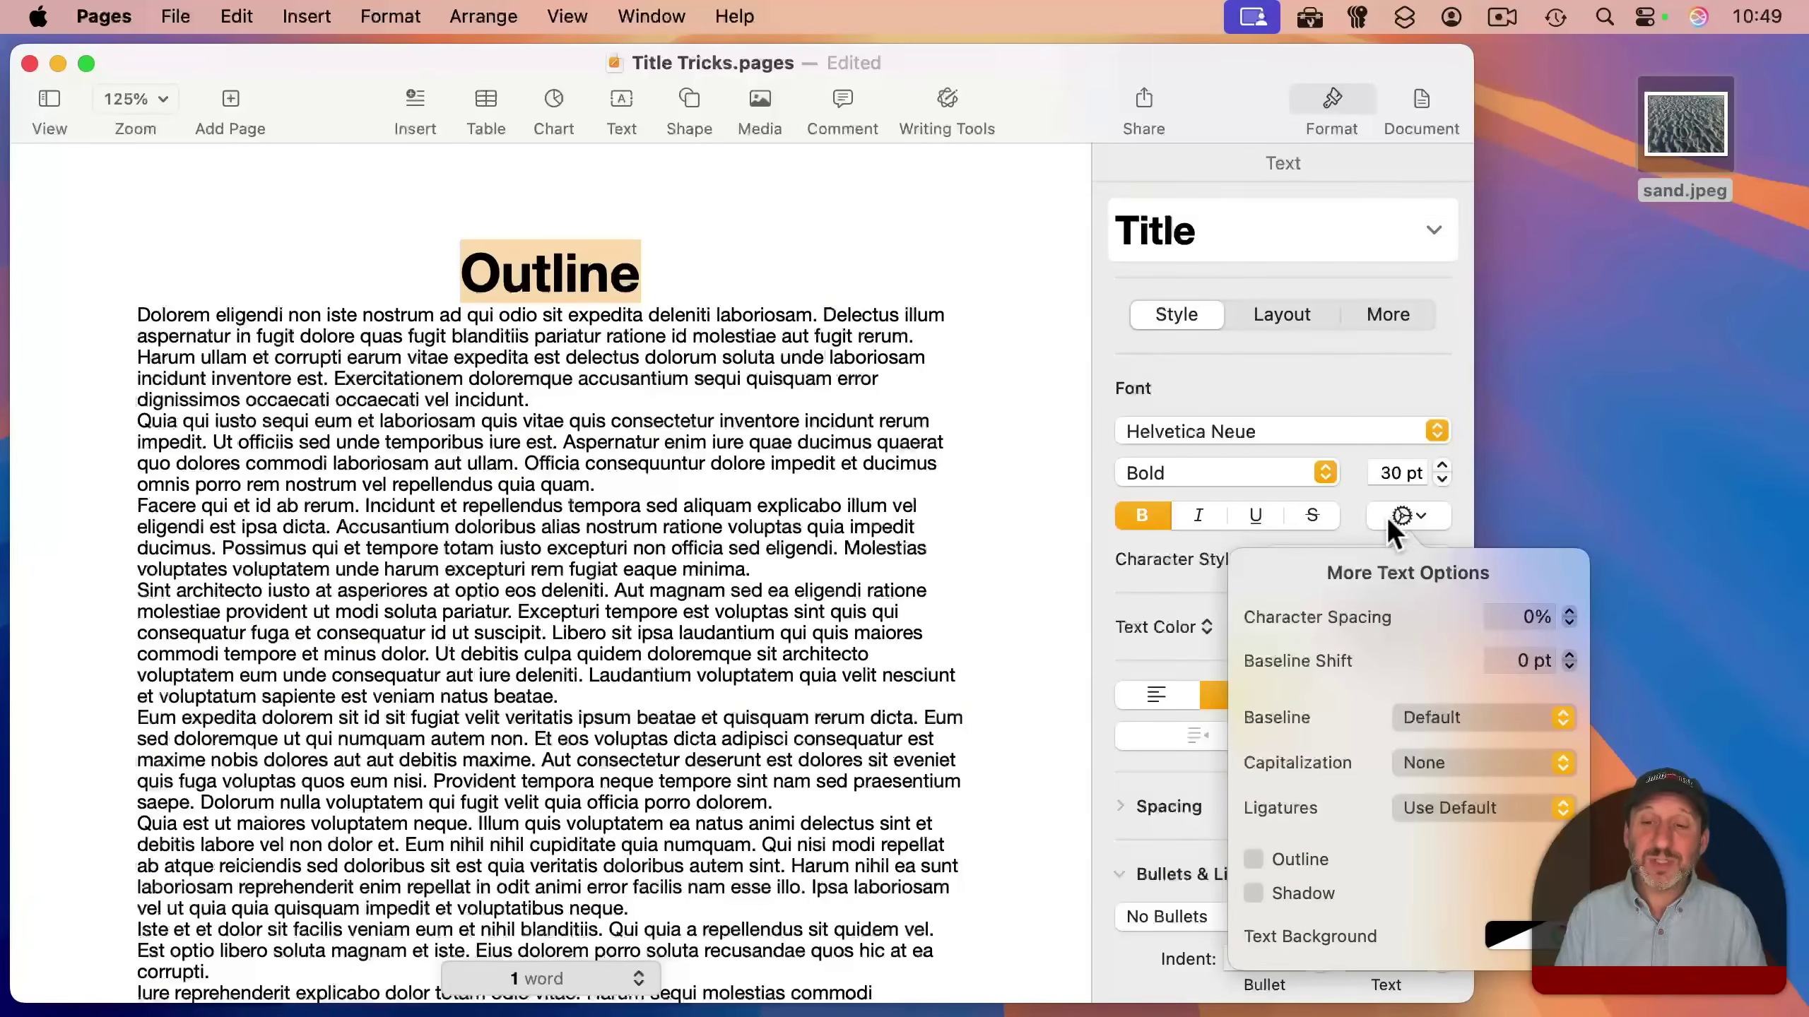
left_click(1254, 859)
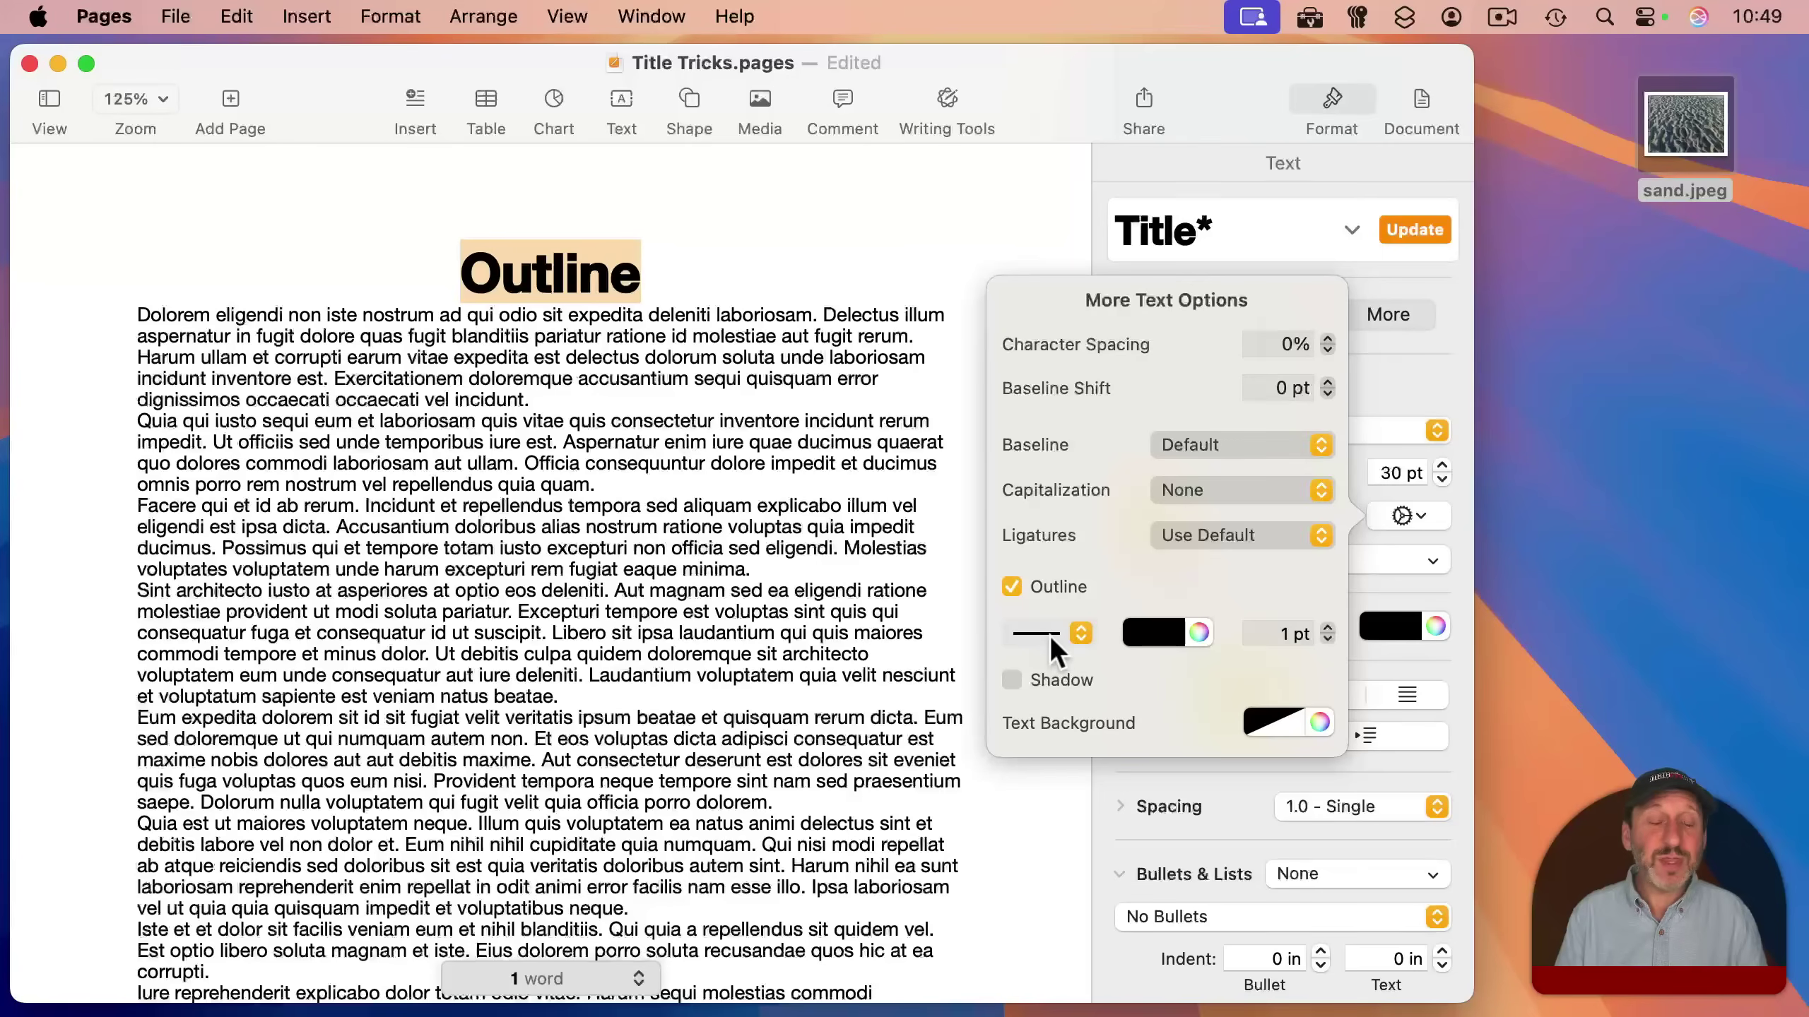
left_click(1080, 632)
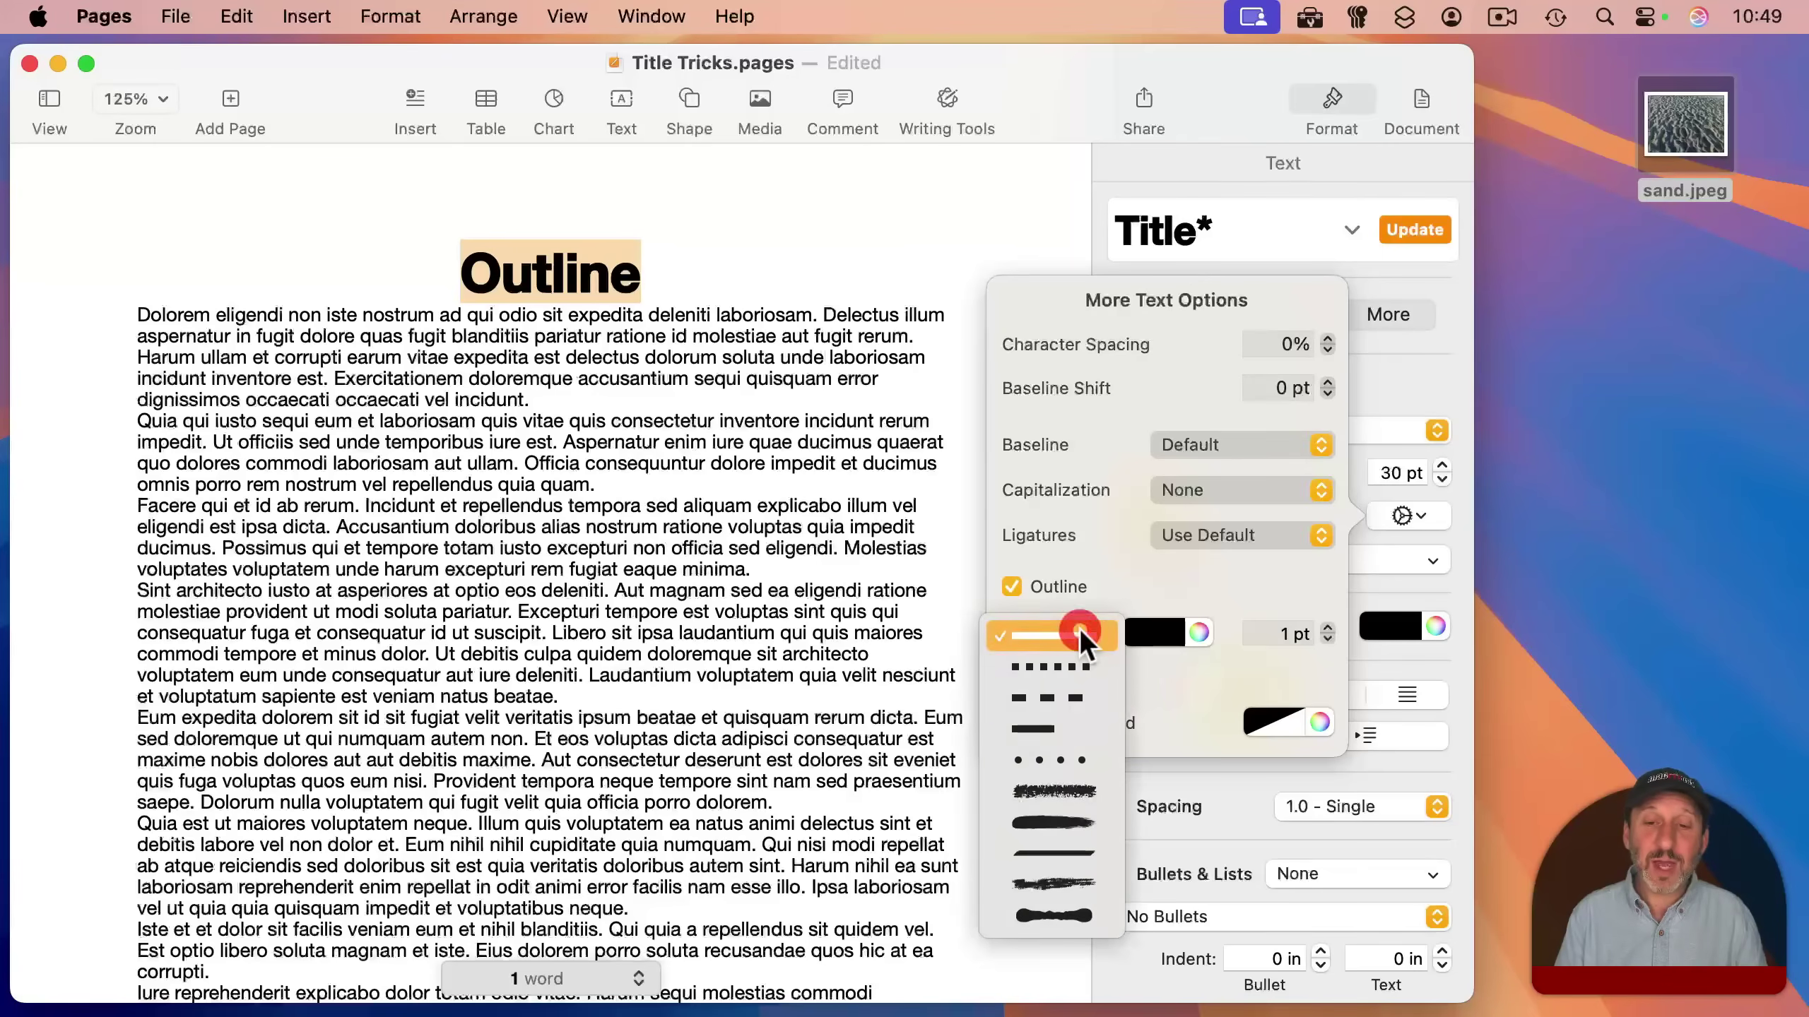
left_click(1114, 607)
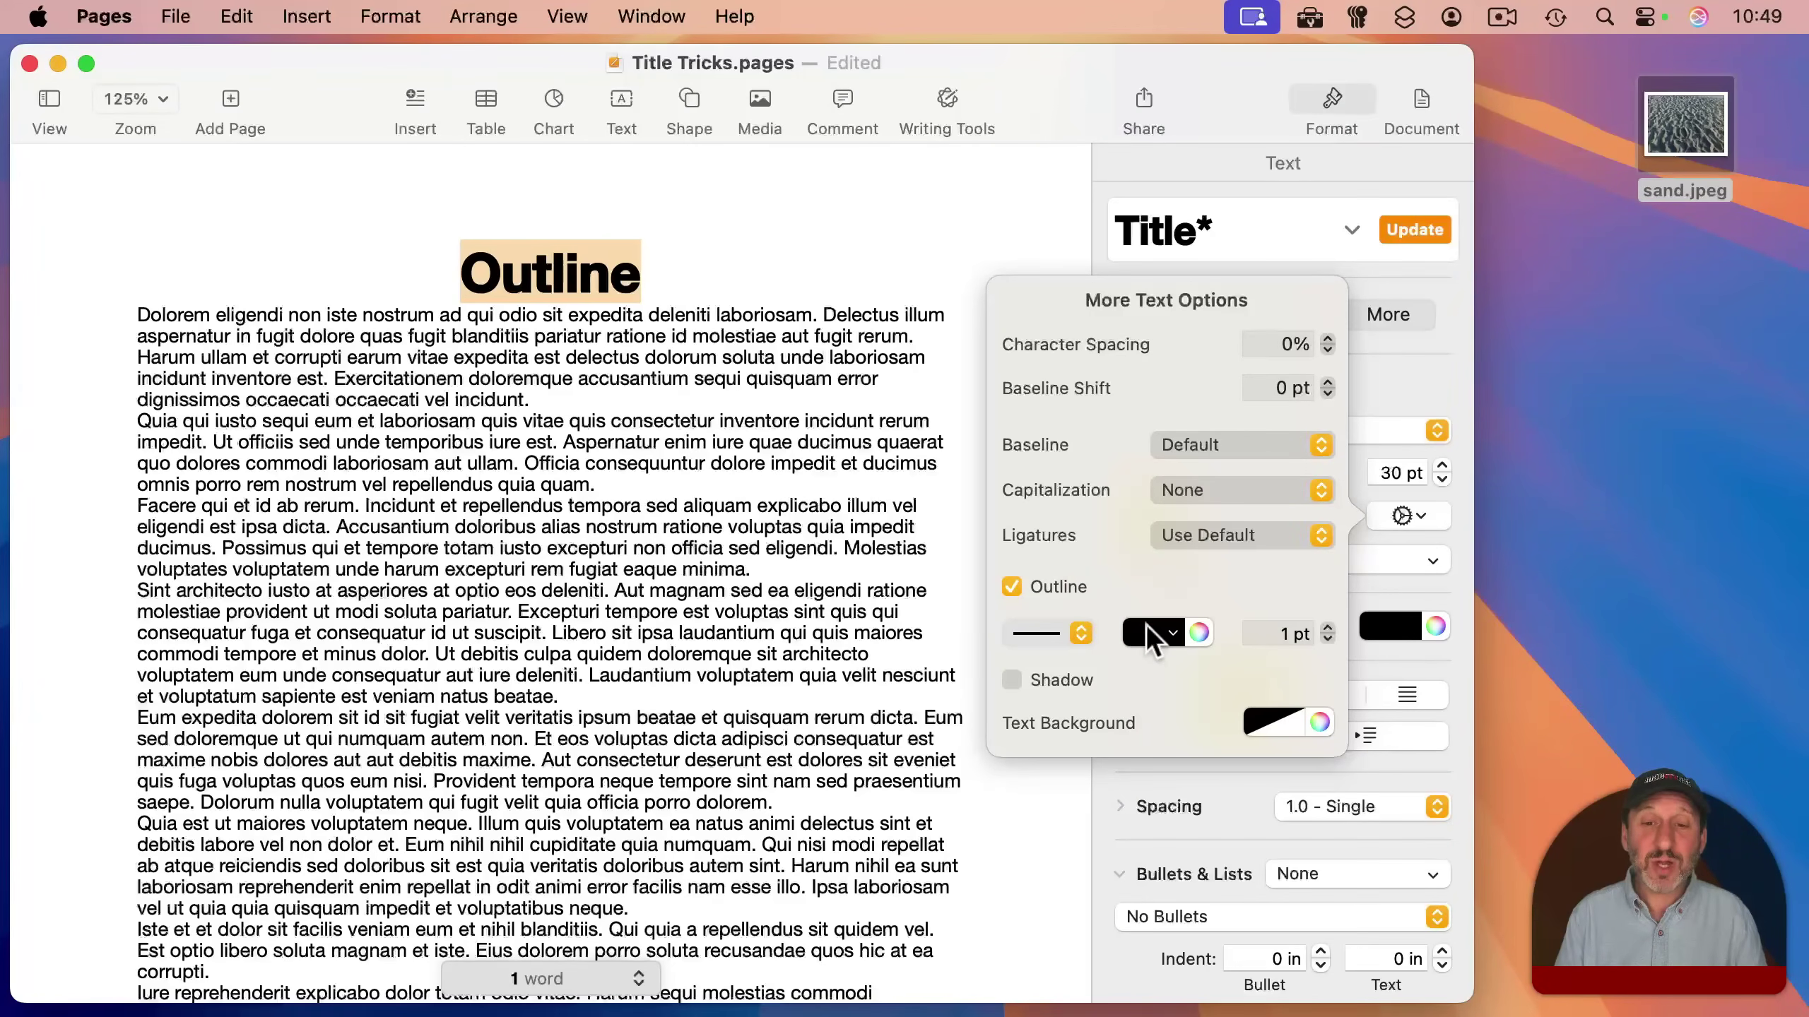
left_click(1329, 627)
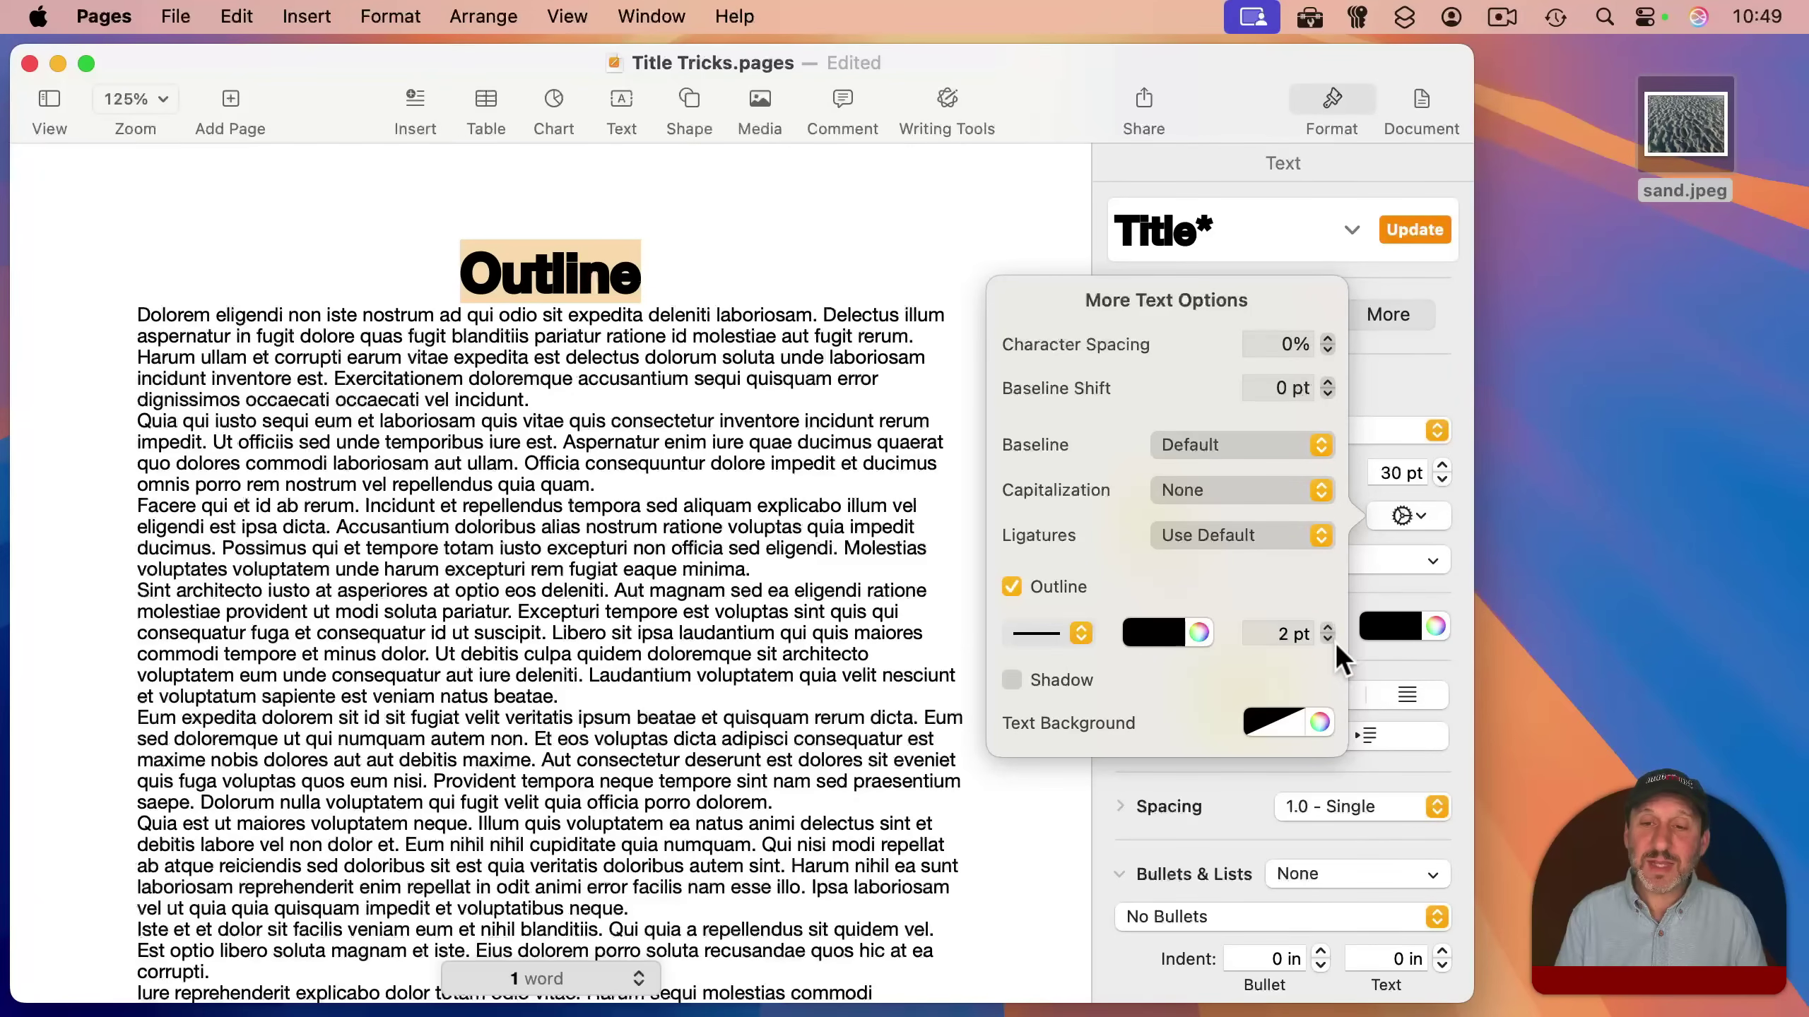
left_click(1328, 640)
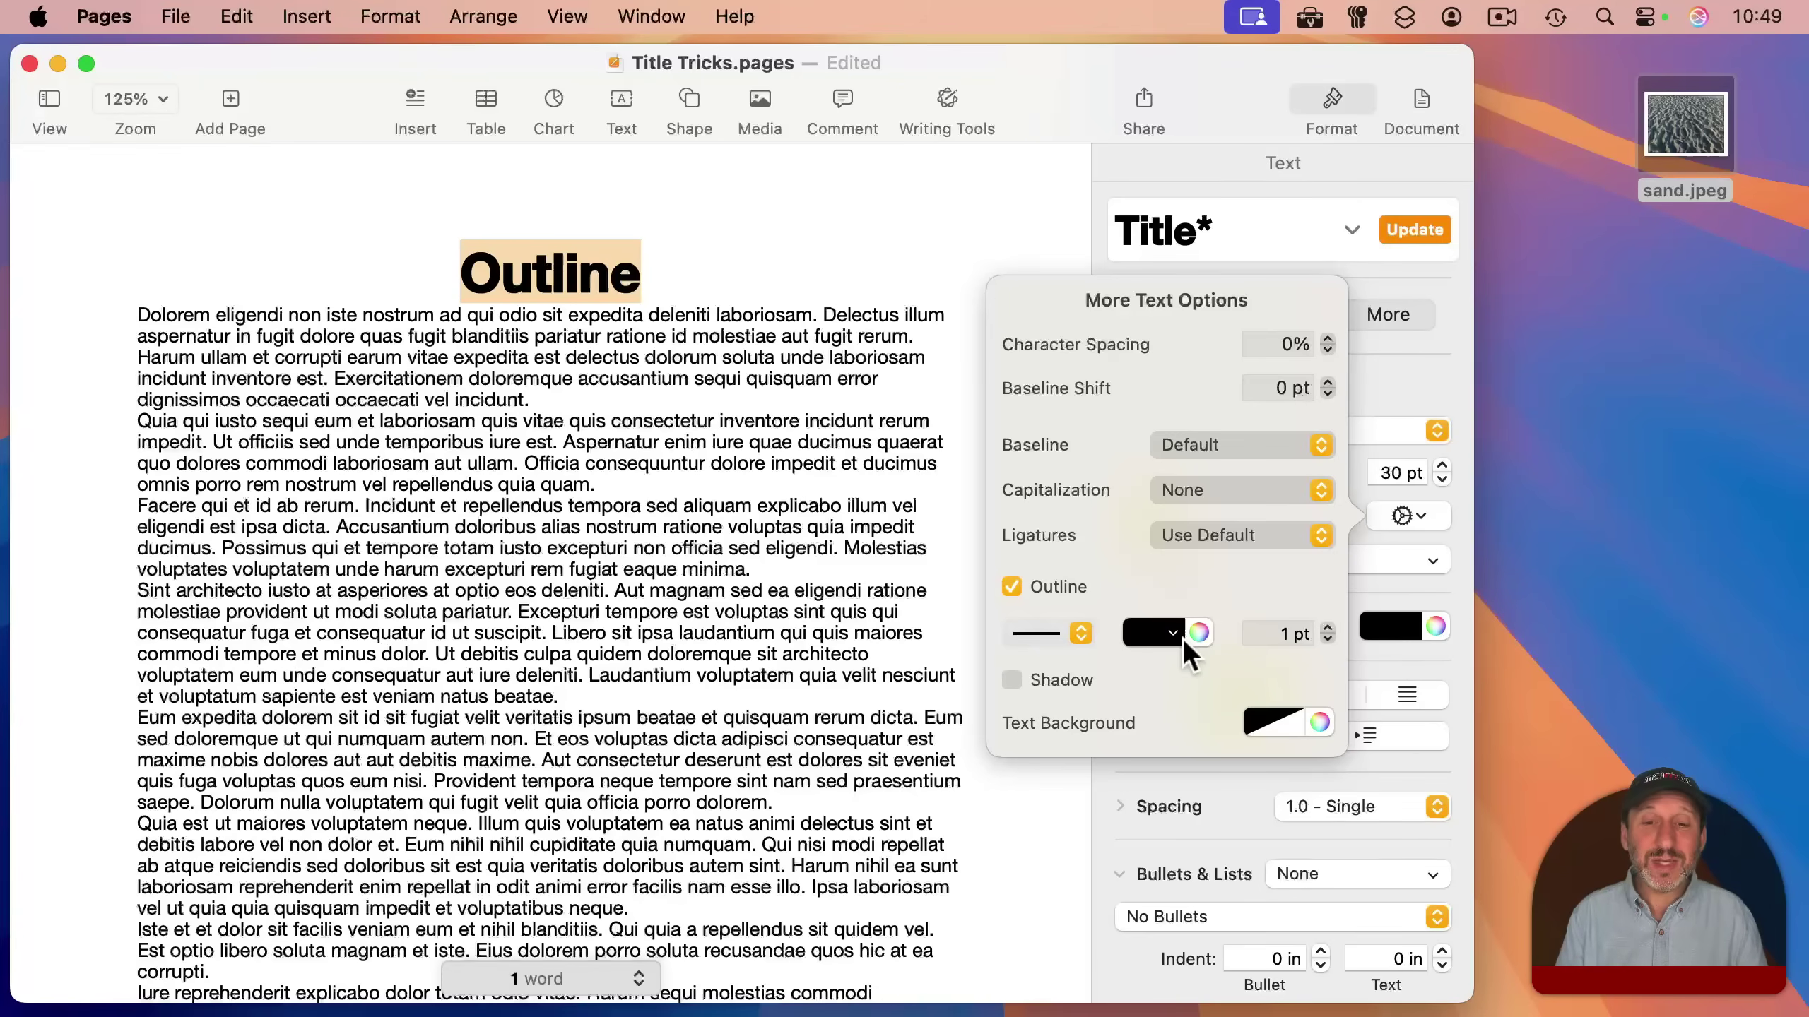
left_click(1183, 171)
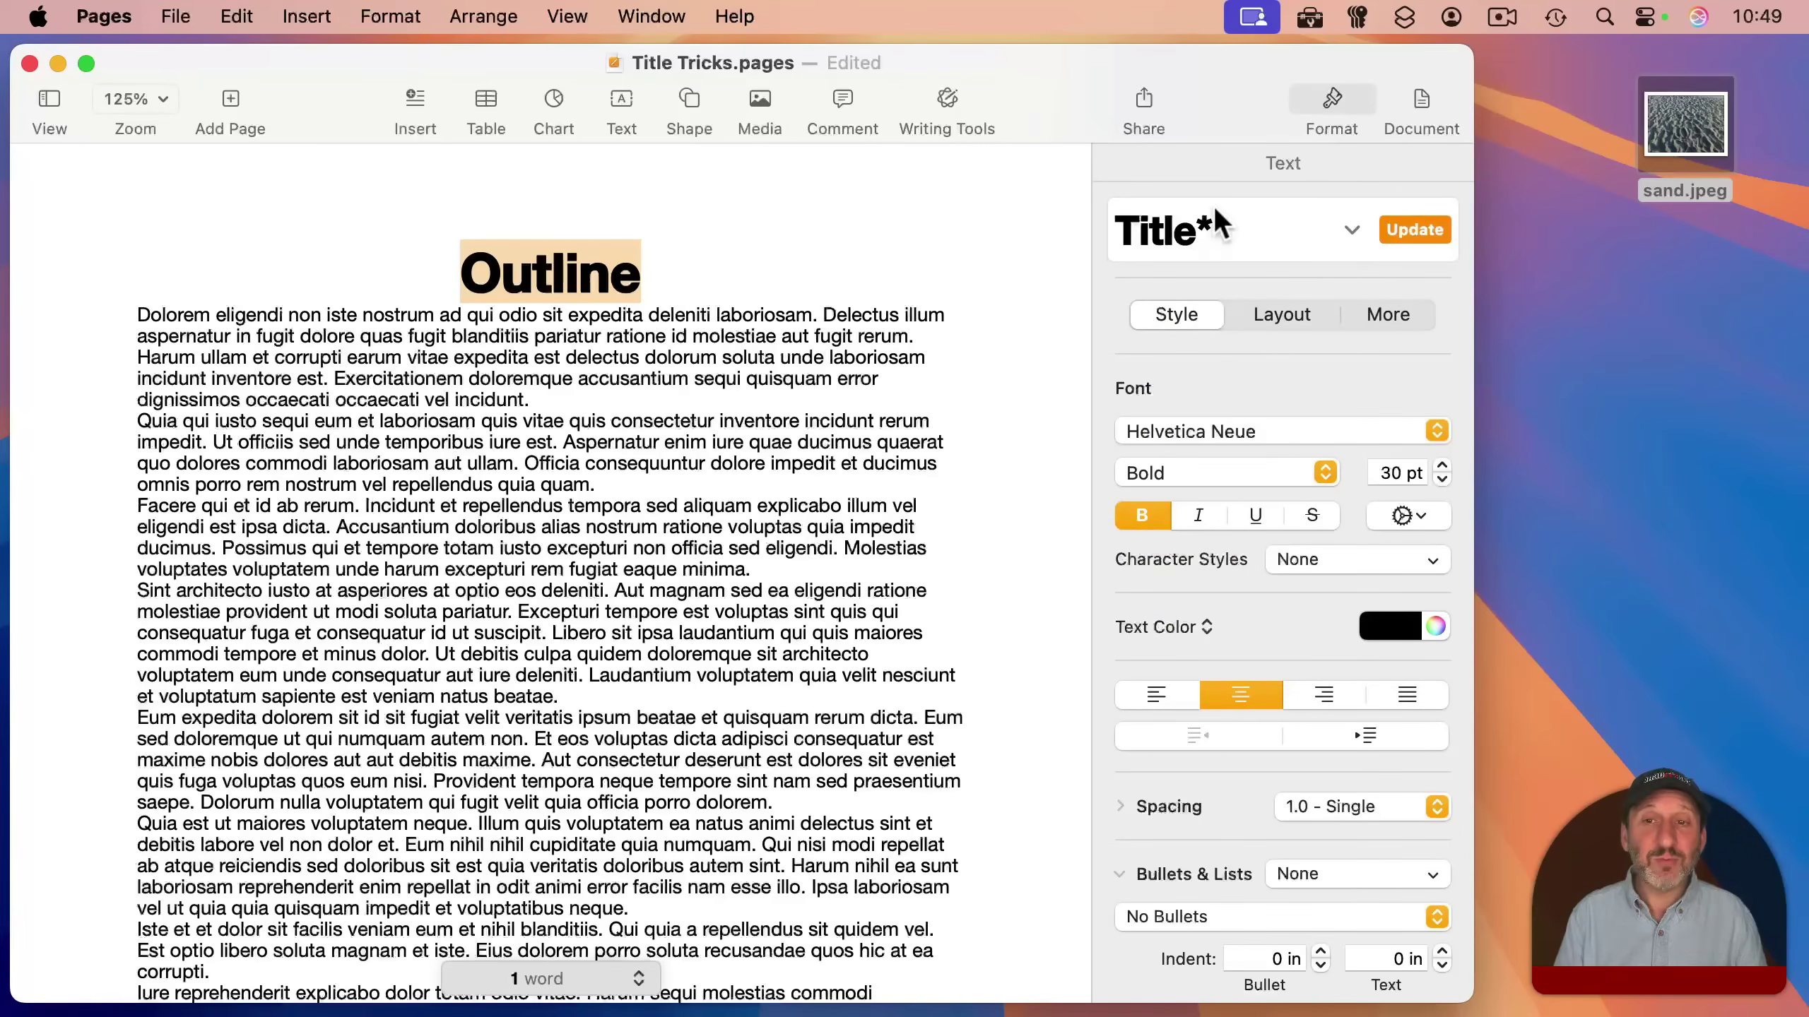
Try white as the text color of the "Outline" heading and settle on light blue.
left_click(1385, 627)
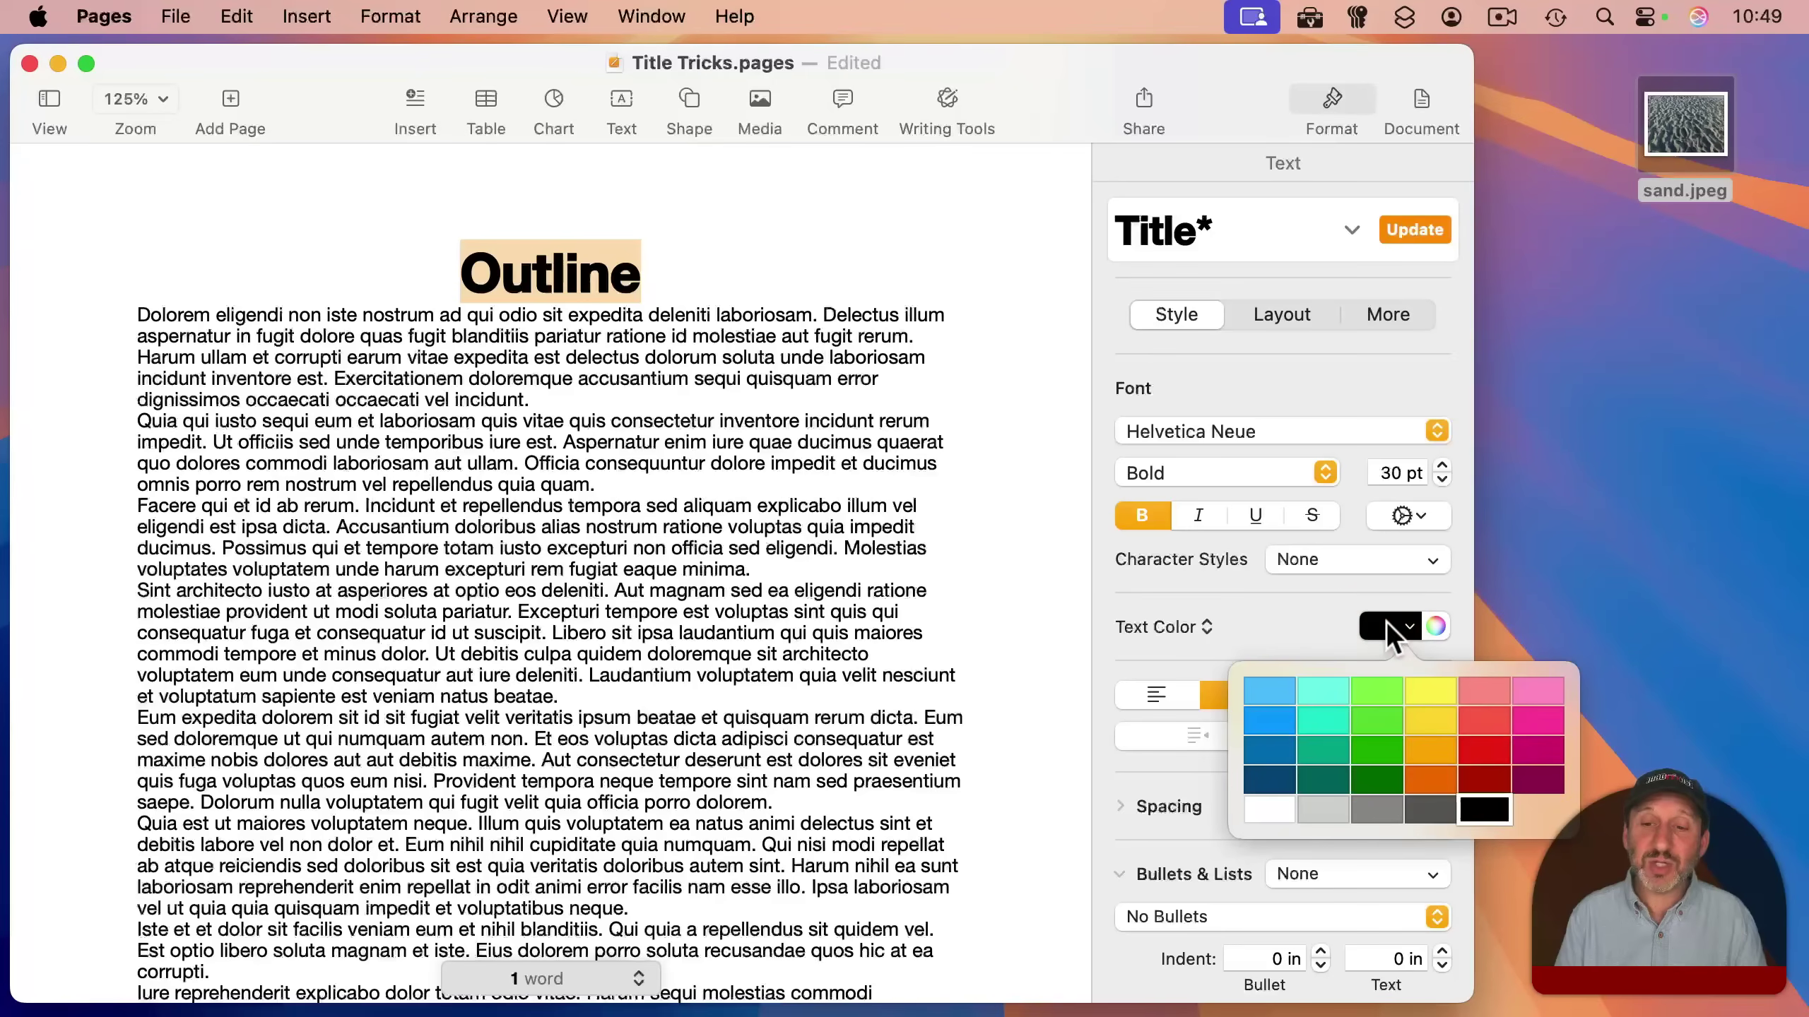
left_click(1269, 810)
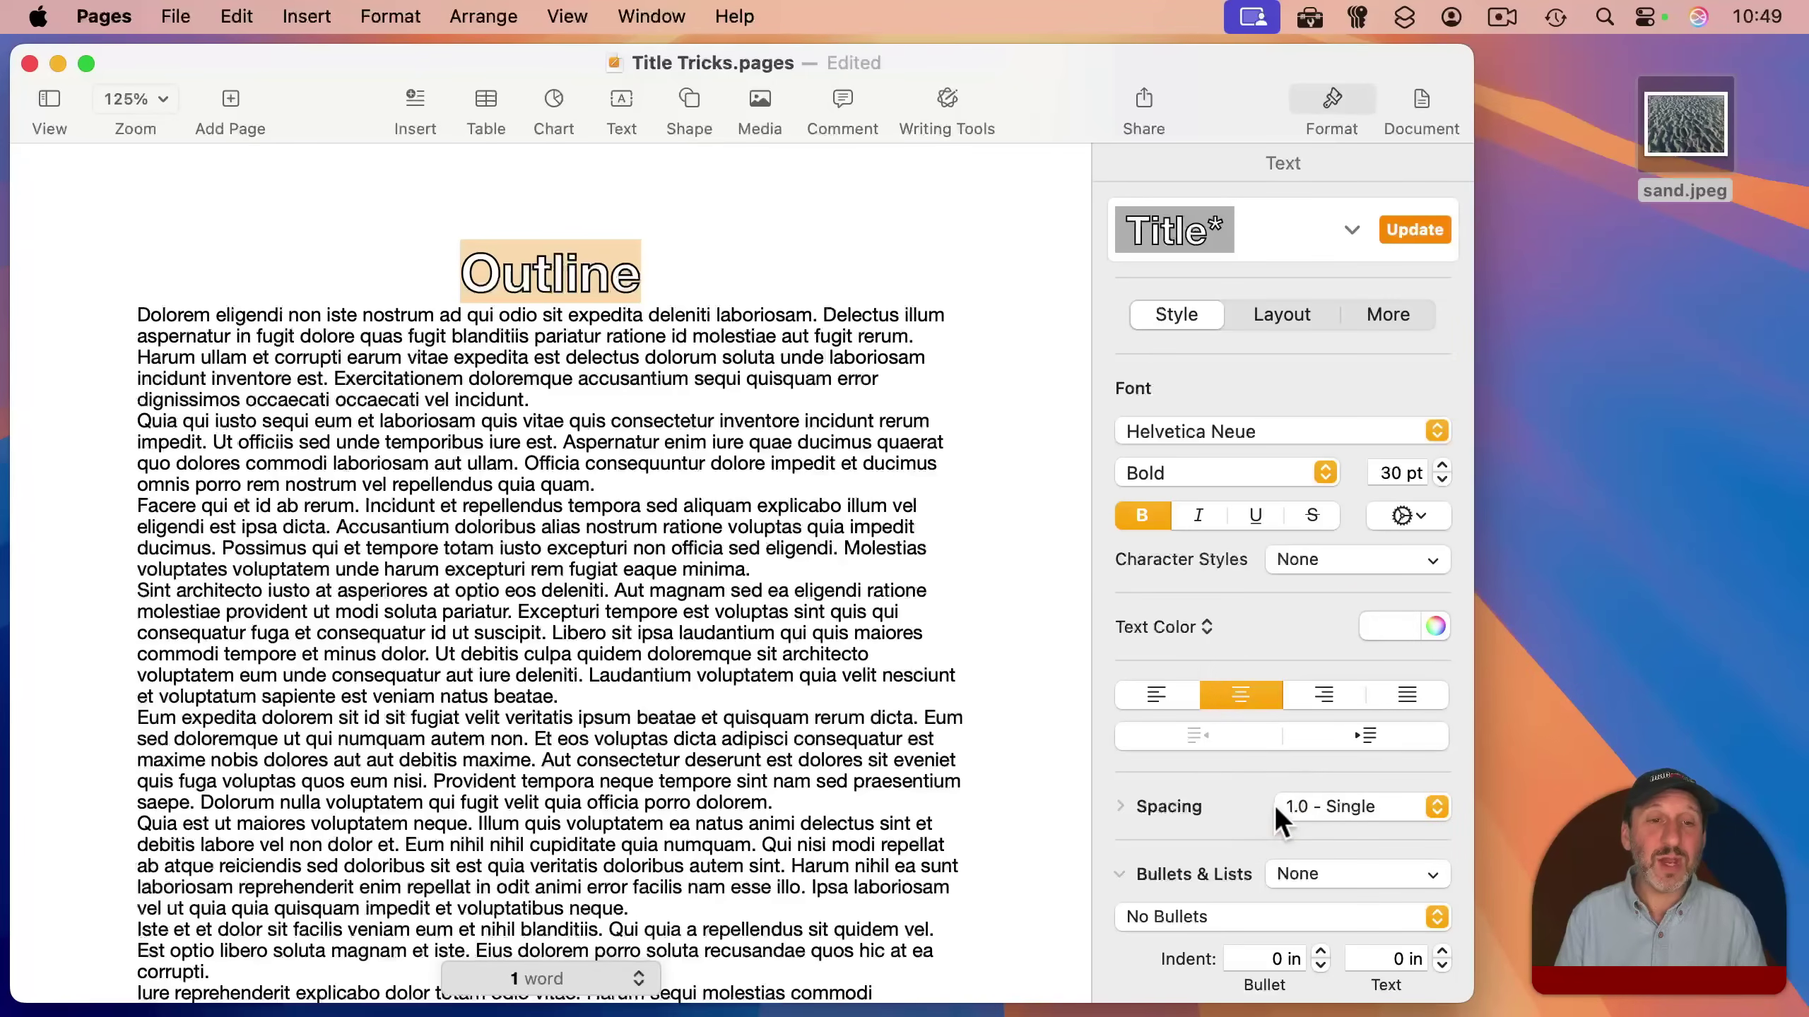
left_click(1400, 614)
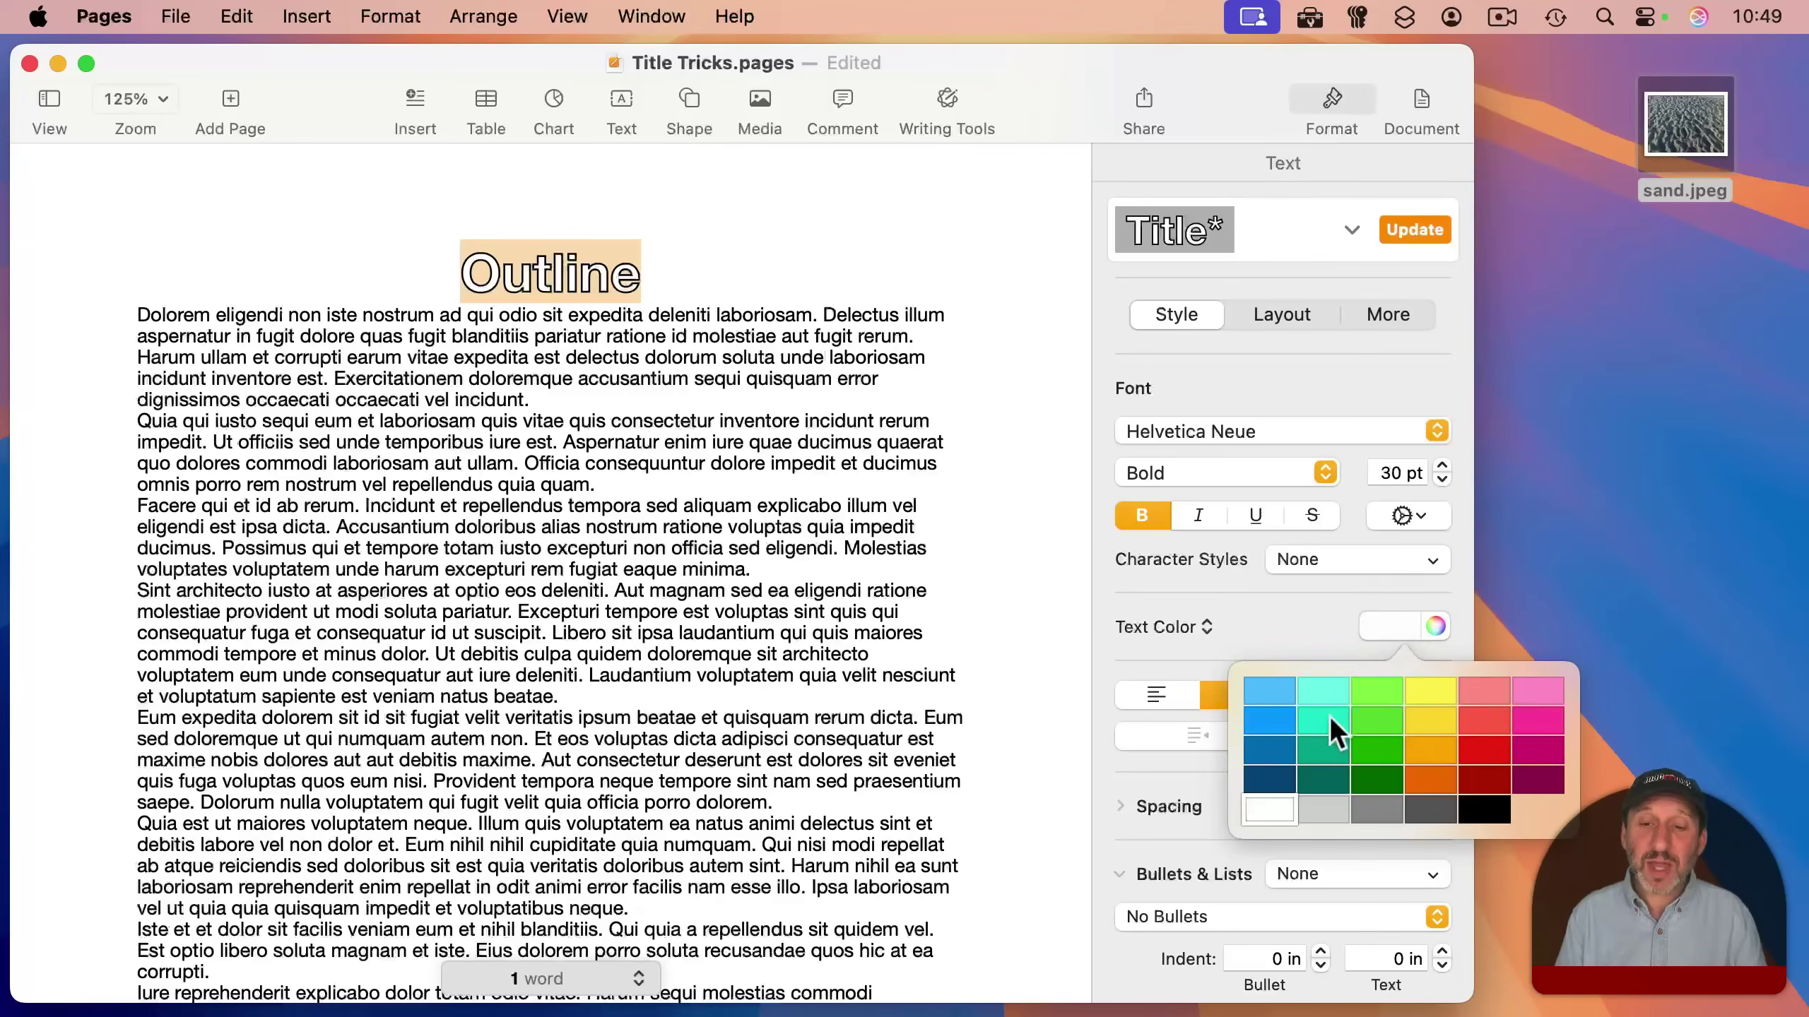
left_click(1271, 705)
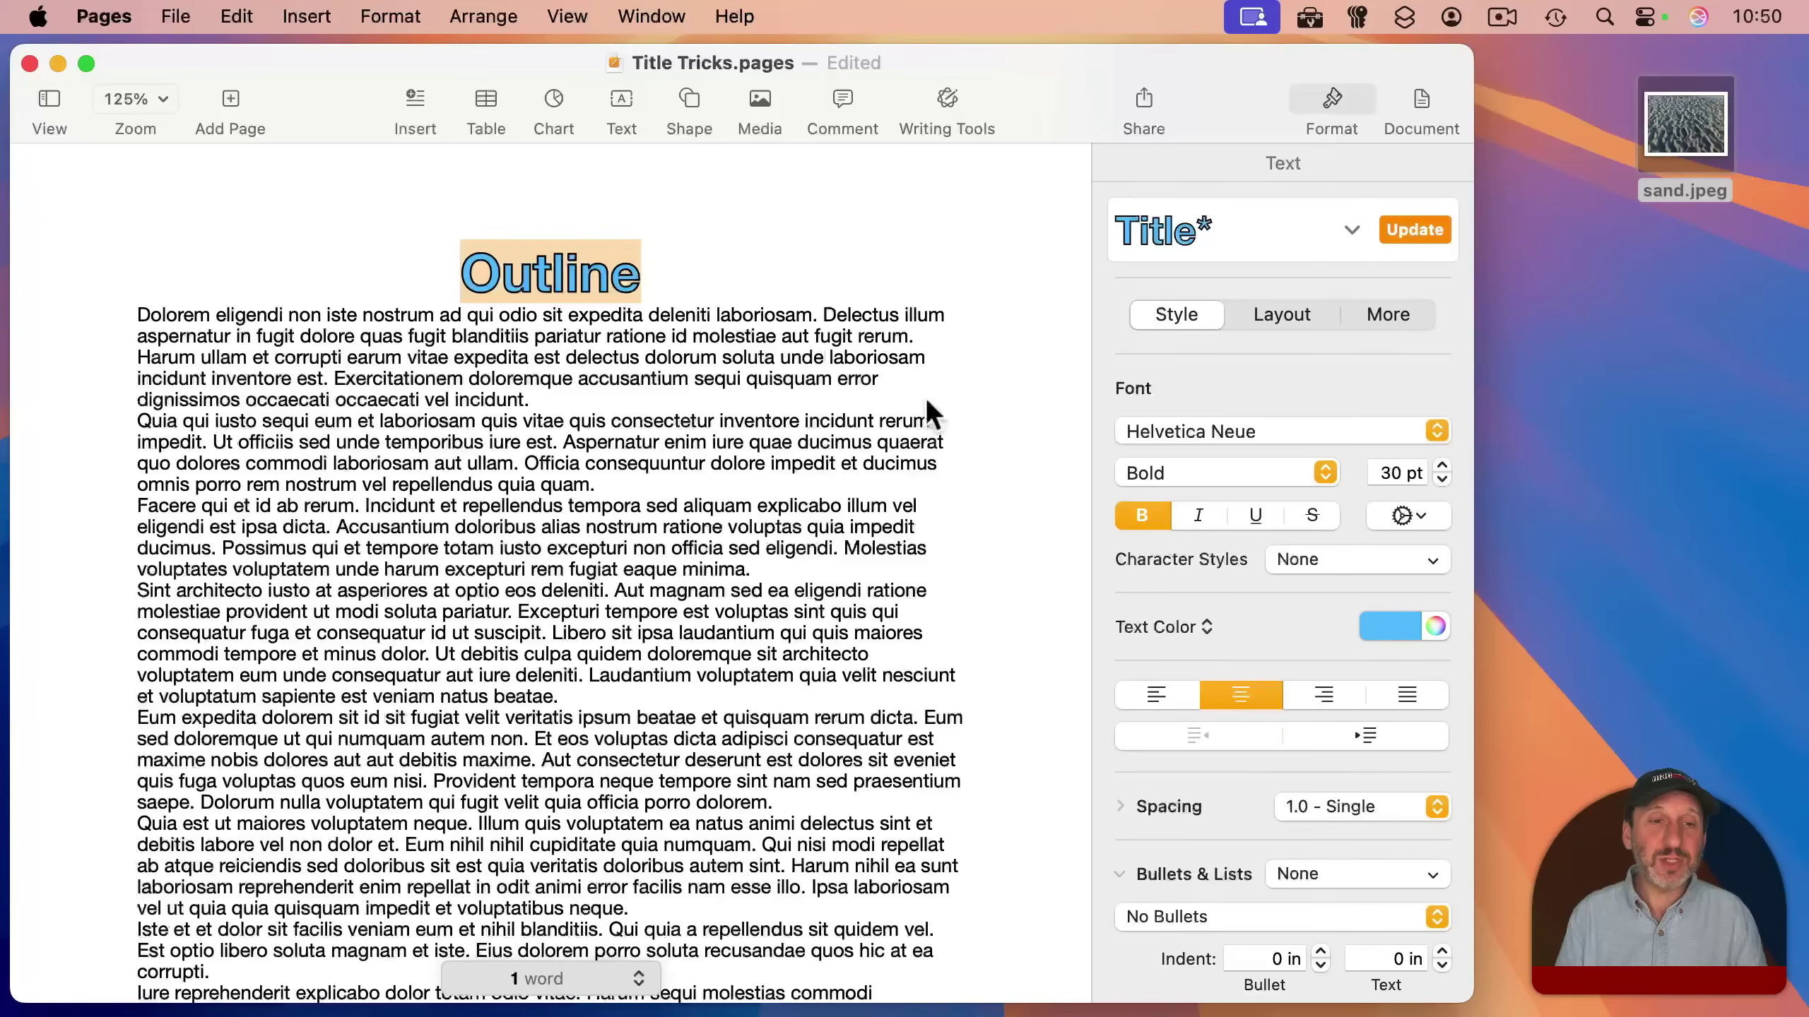
left_click(712, 341)
Try a 2 pt outline width on the light blue "Outline" heading and restore it to 1 pt.
left_click_drag(644, 282, 459, 281)
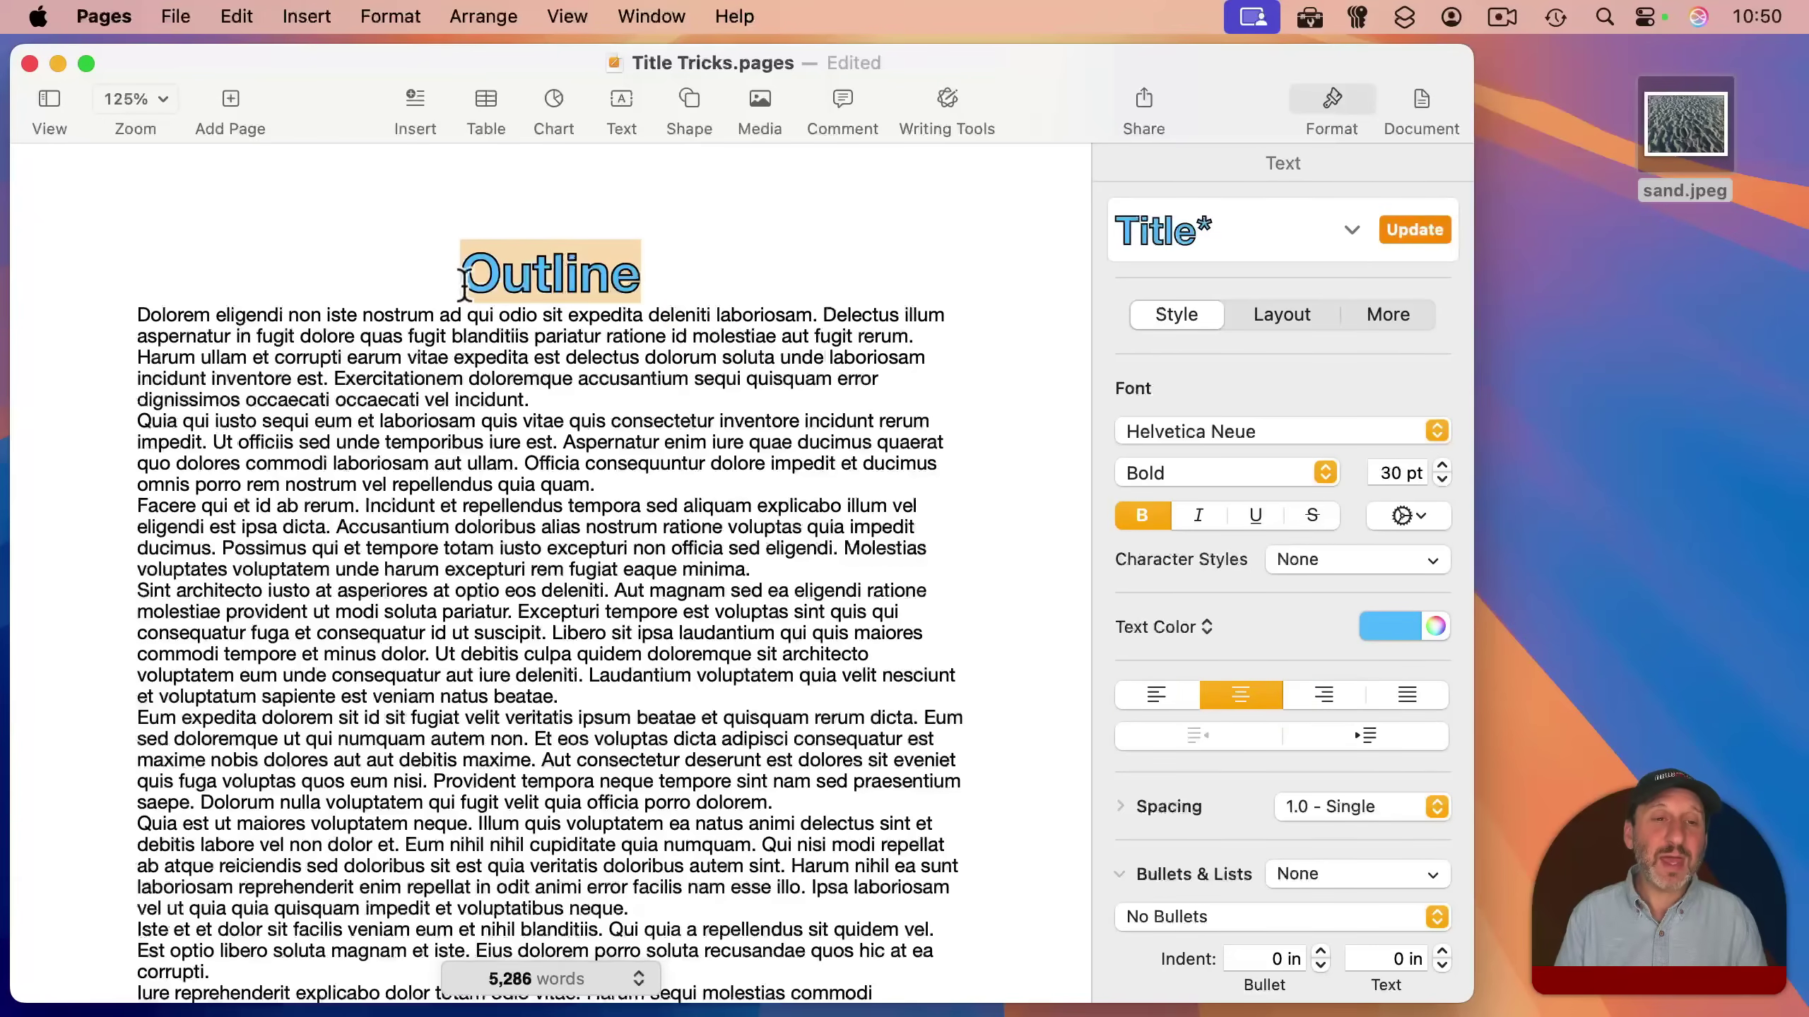
left_click(1382, 515)
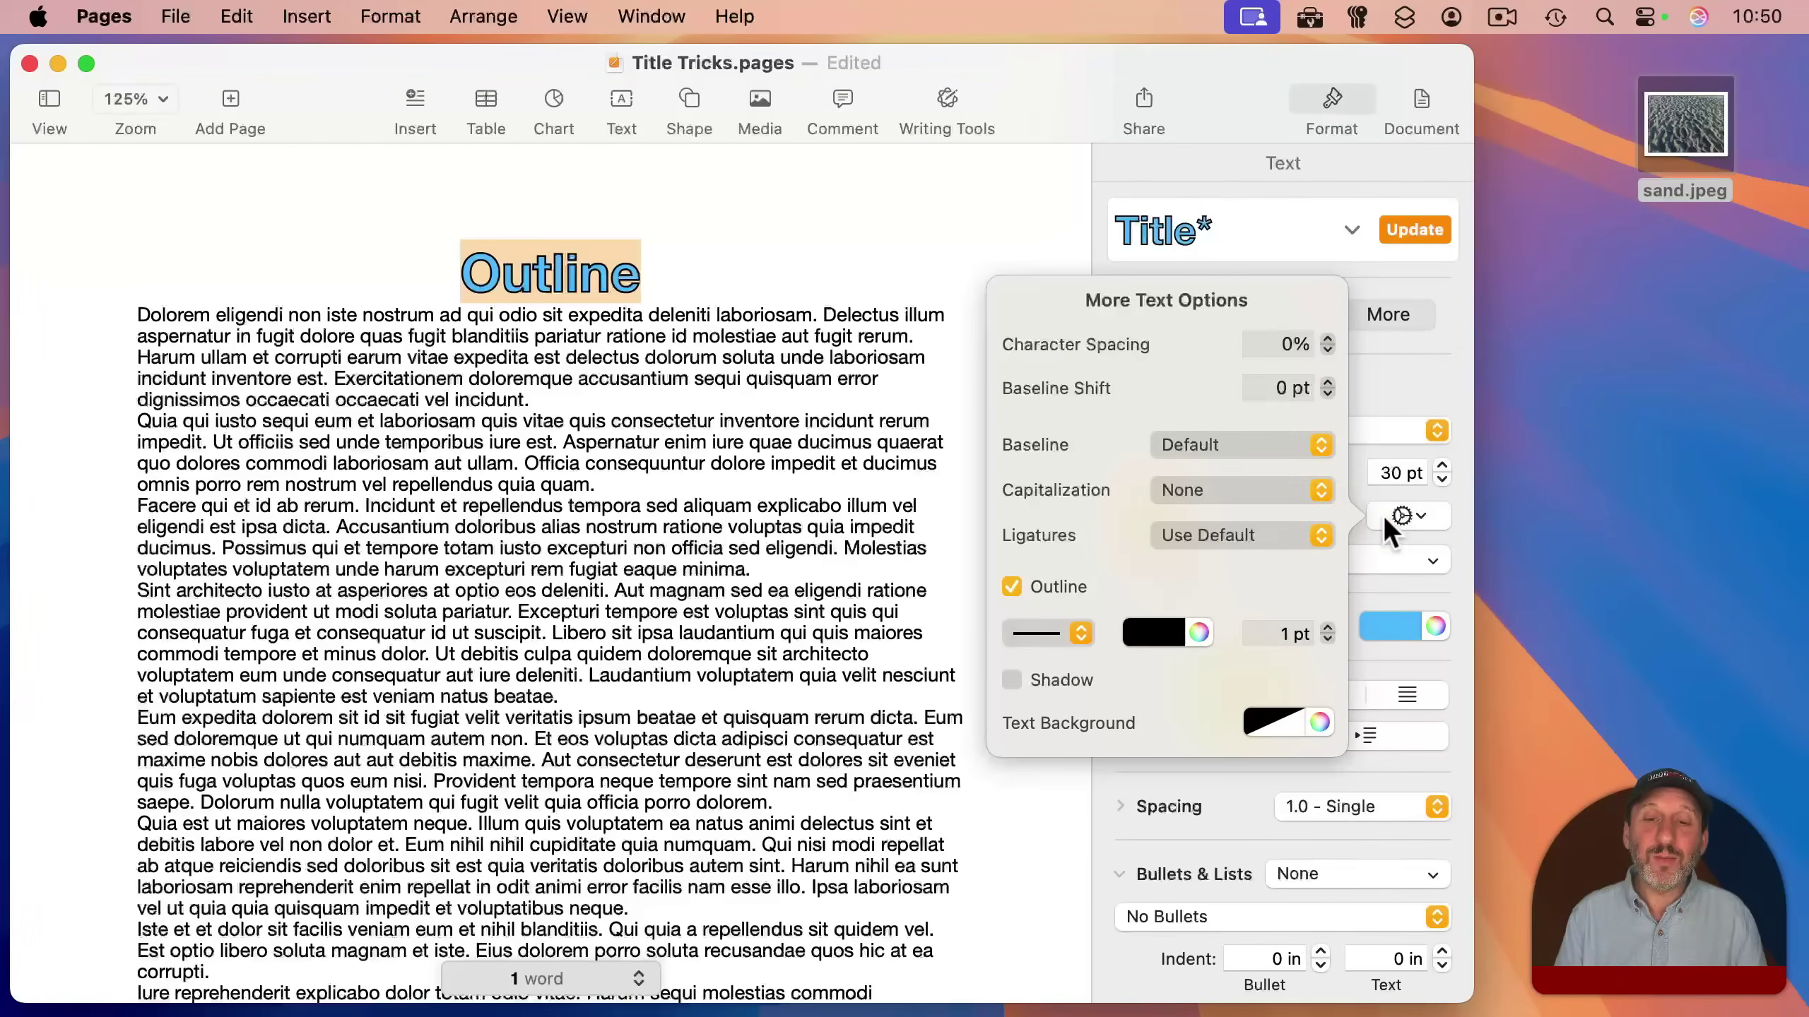
left_click(1328, 628)
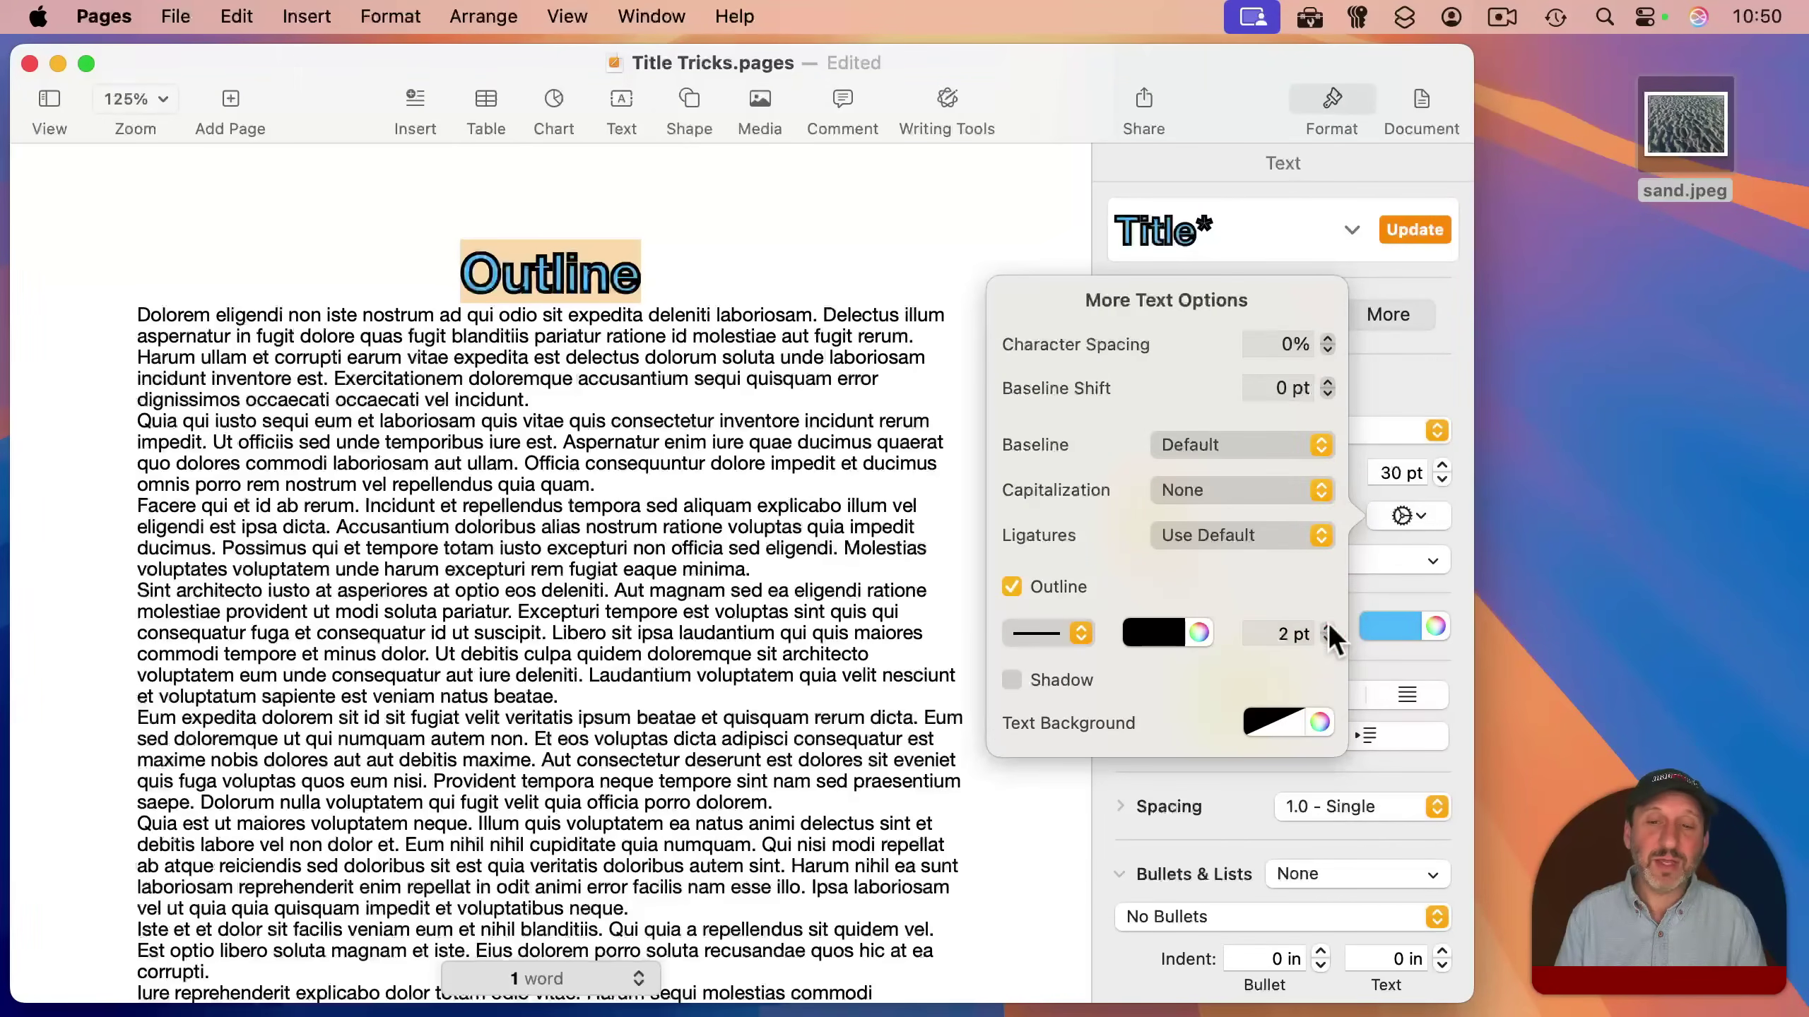
left_click(1327, 640)
Try a dashed line style for the "Outline" heading's outline and restore the solid line.
left_click(1048, 634)
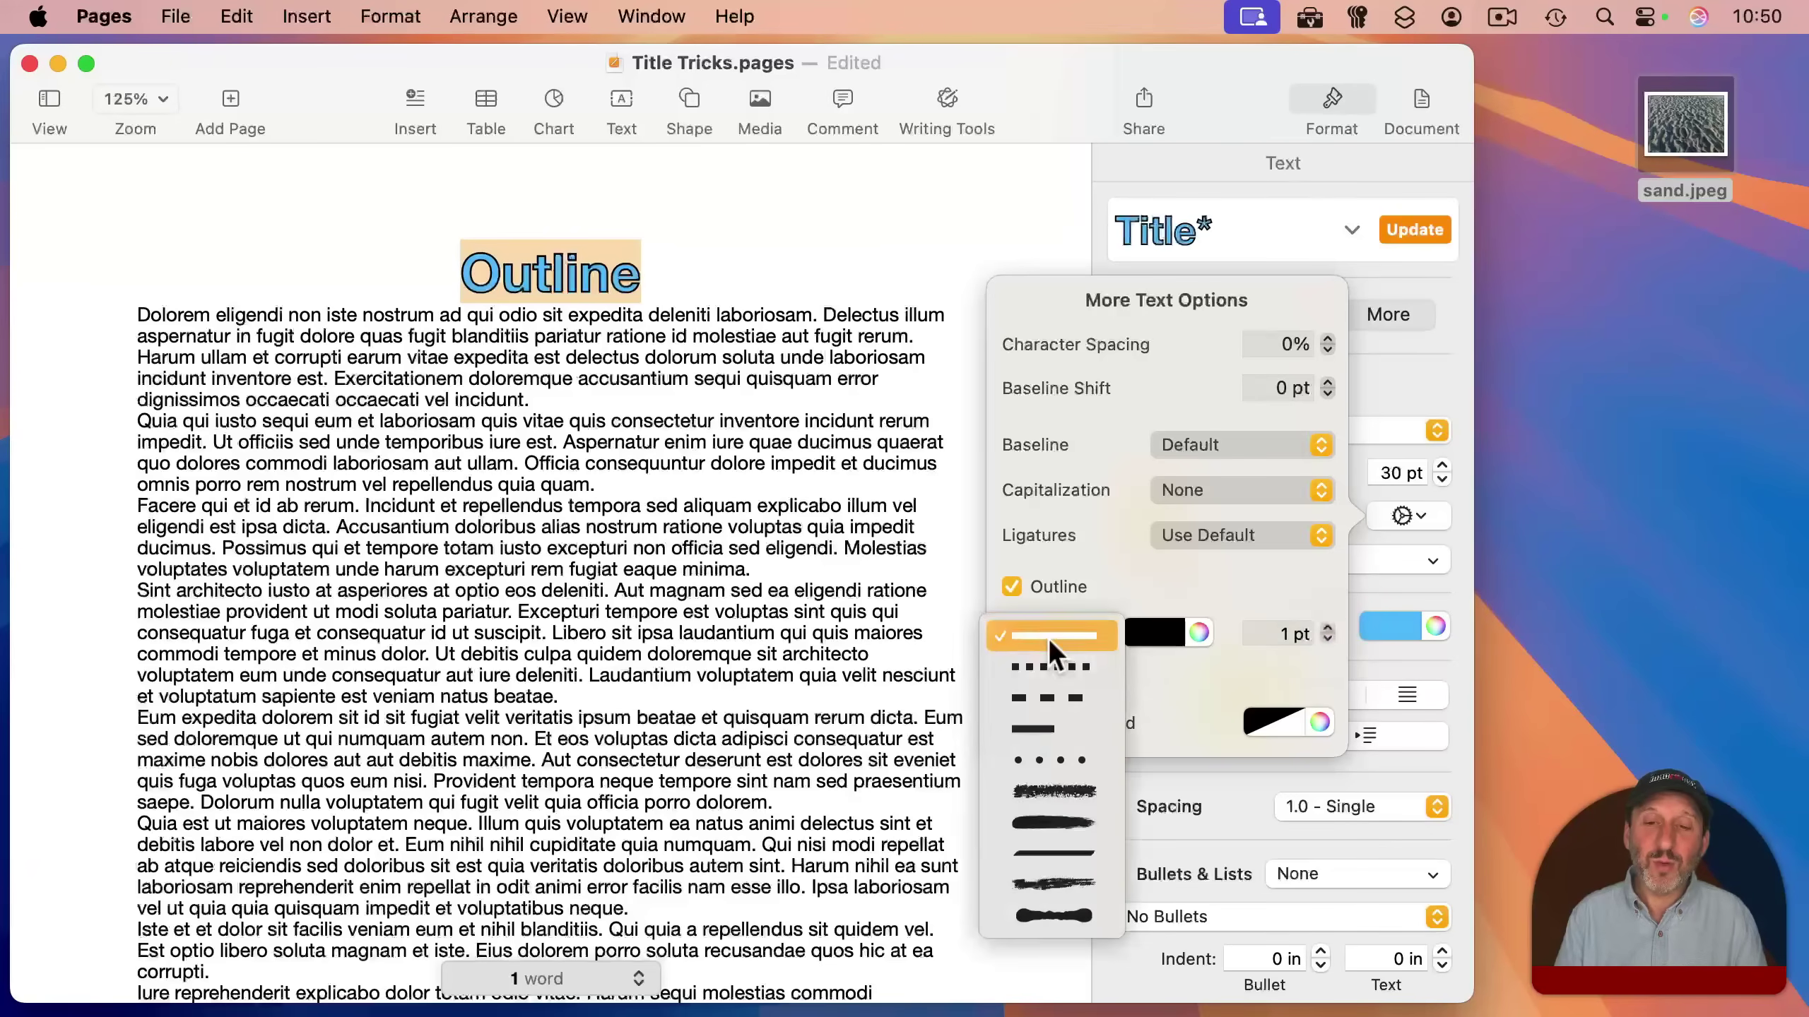
left_click(1051, 698)
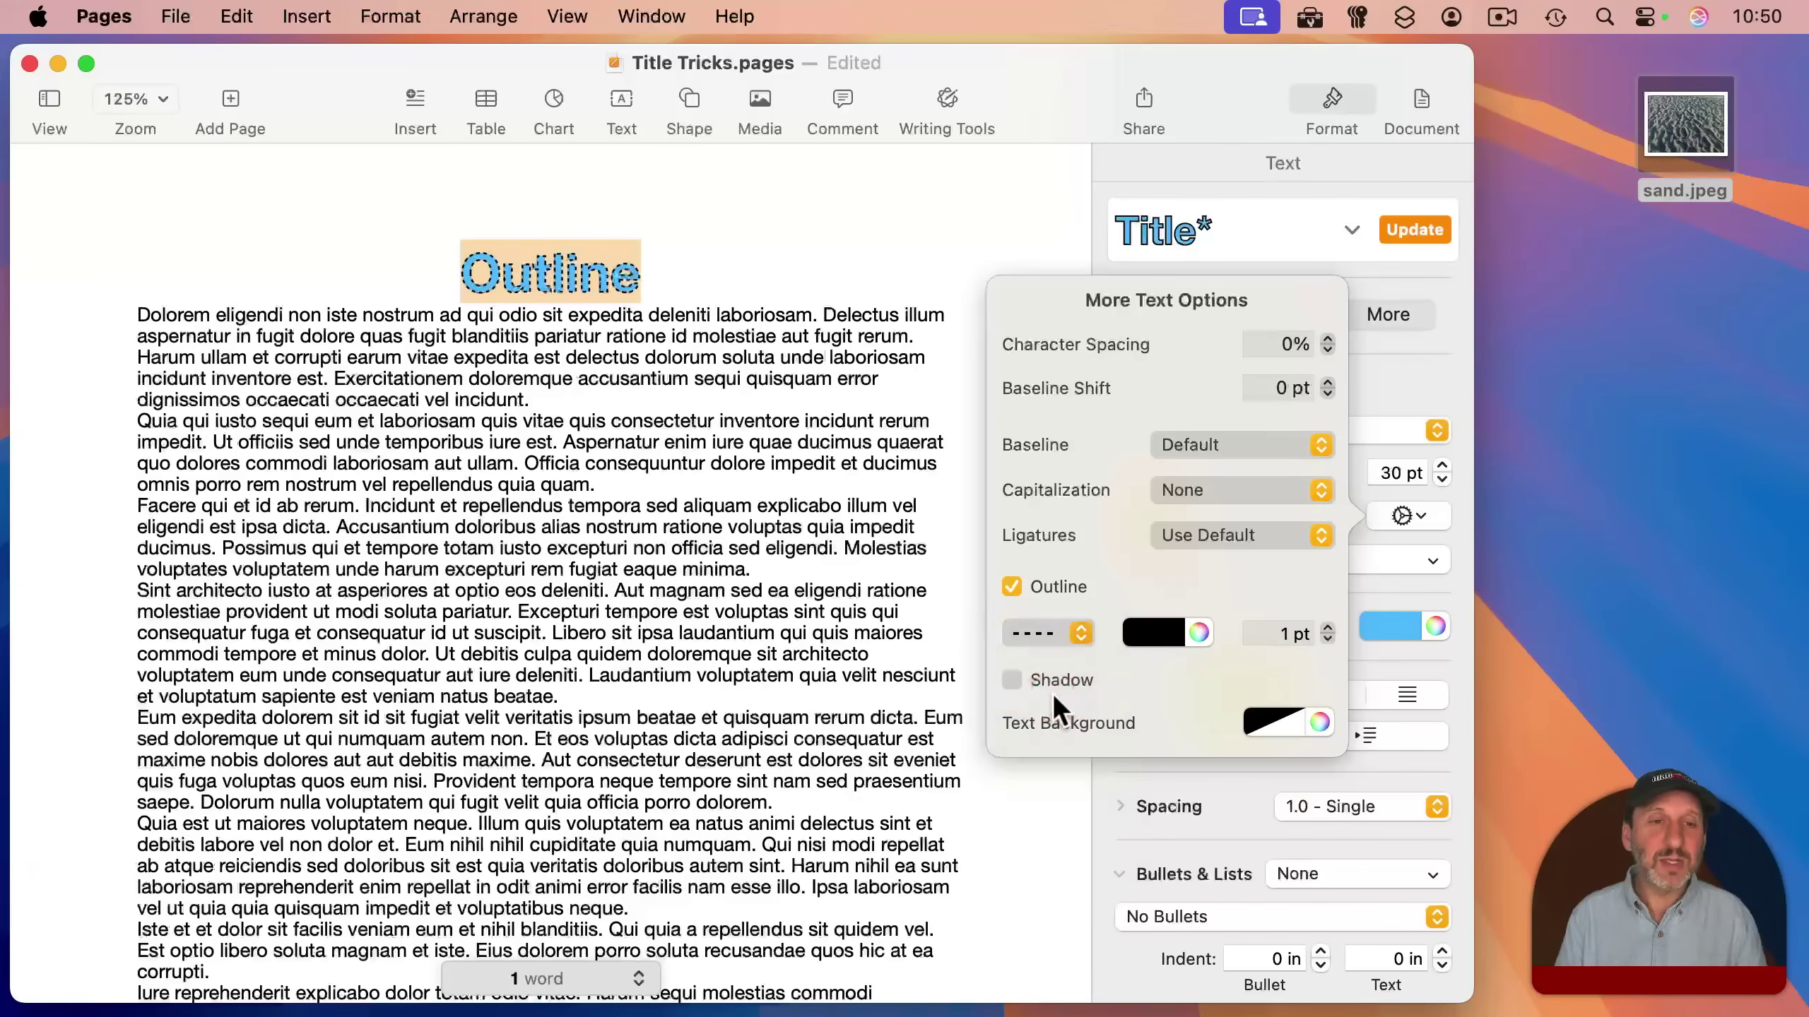
left_click(1046, 633)
left_click(1051, 574)
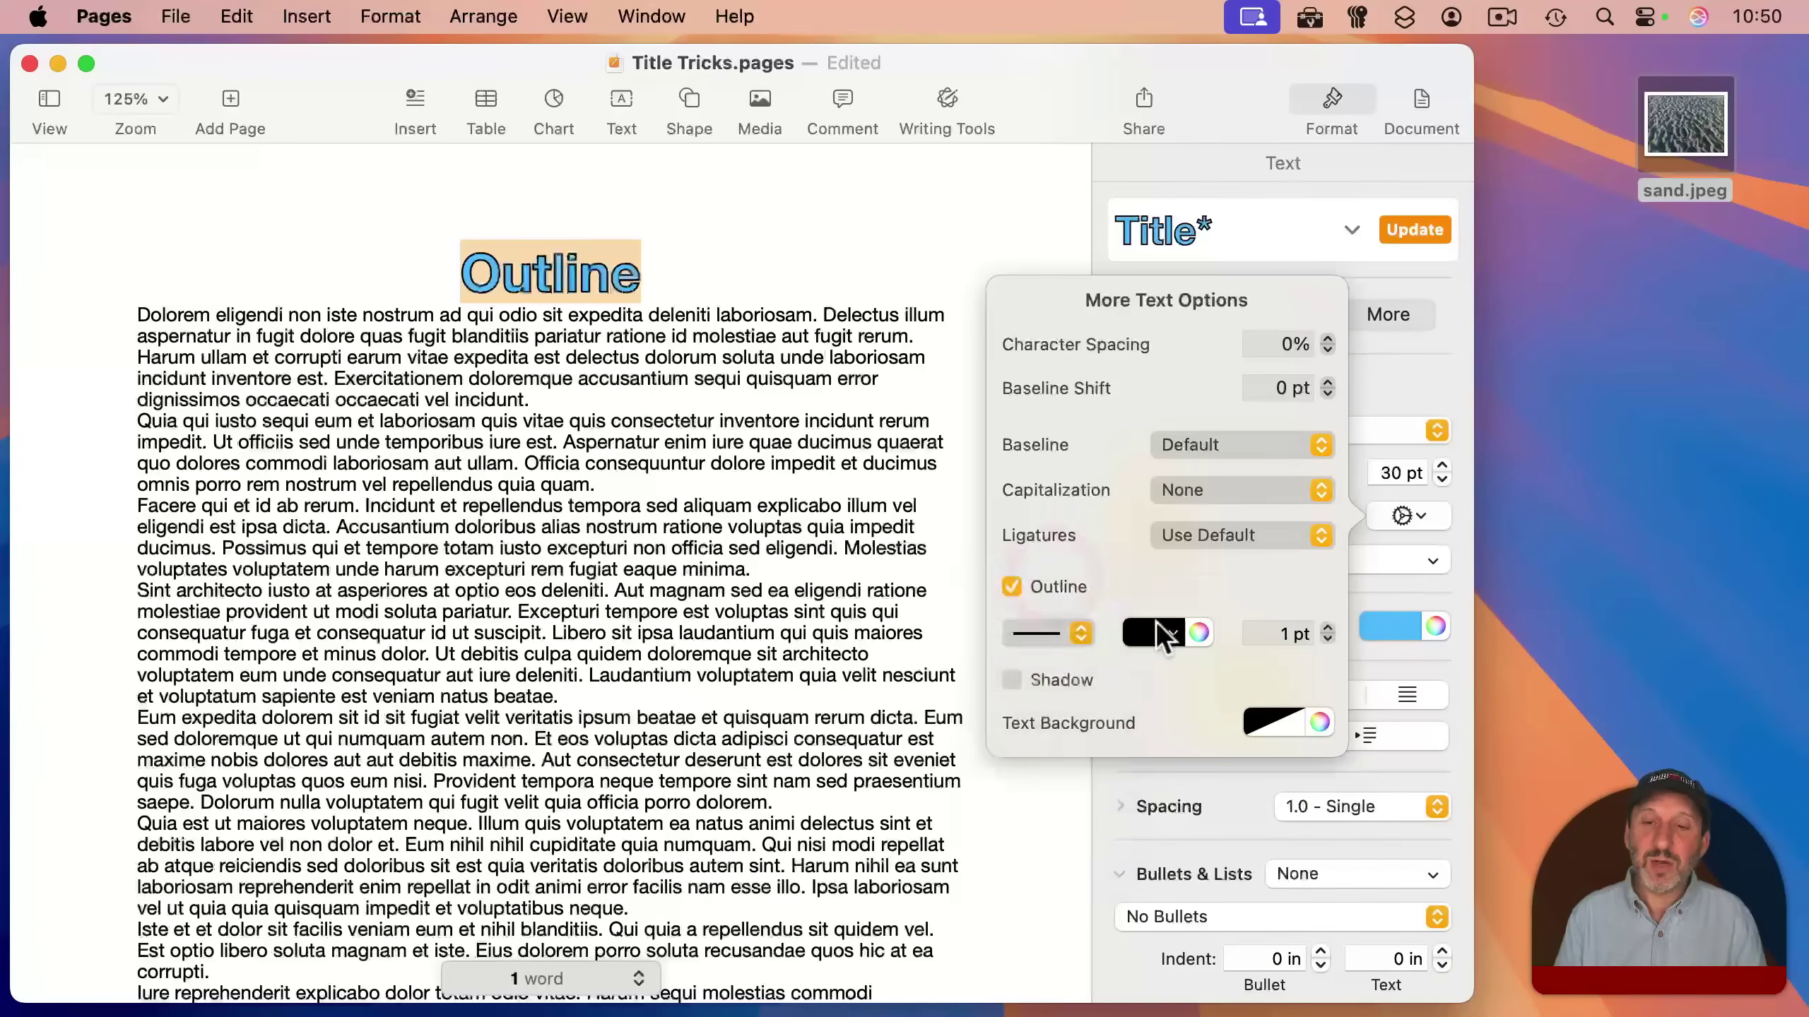
left_click(1161, 625)
left_click(798, 632)
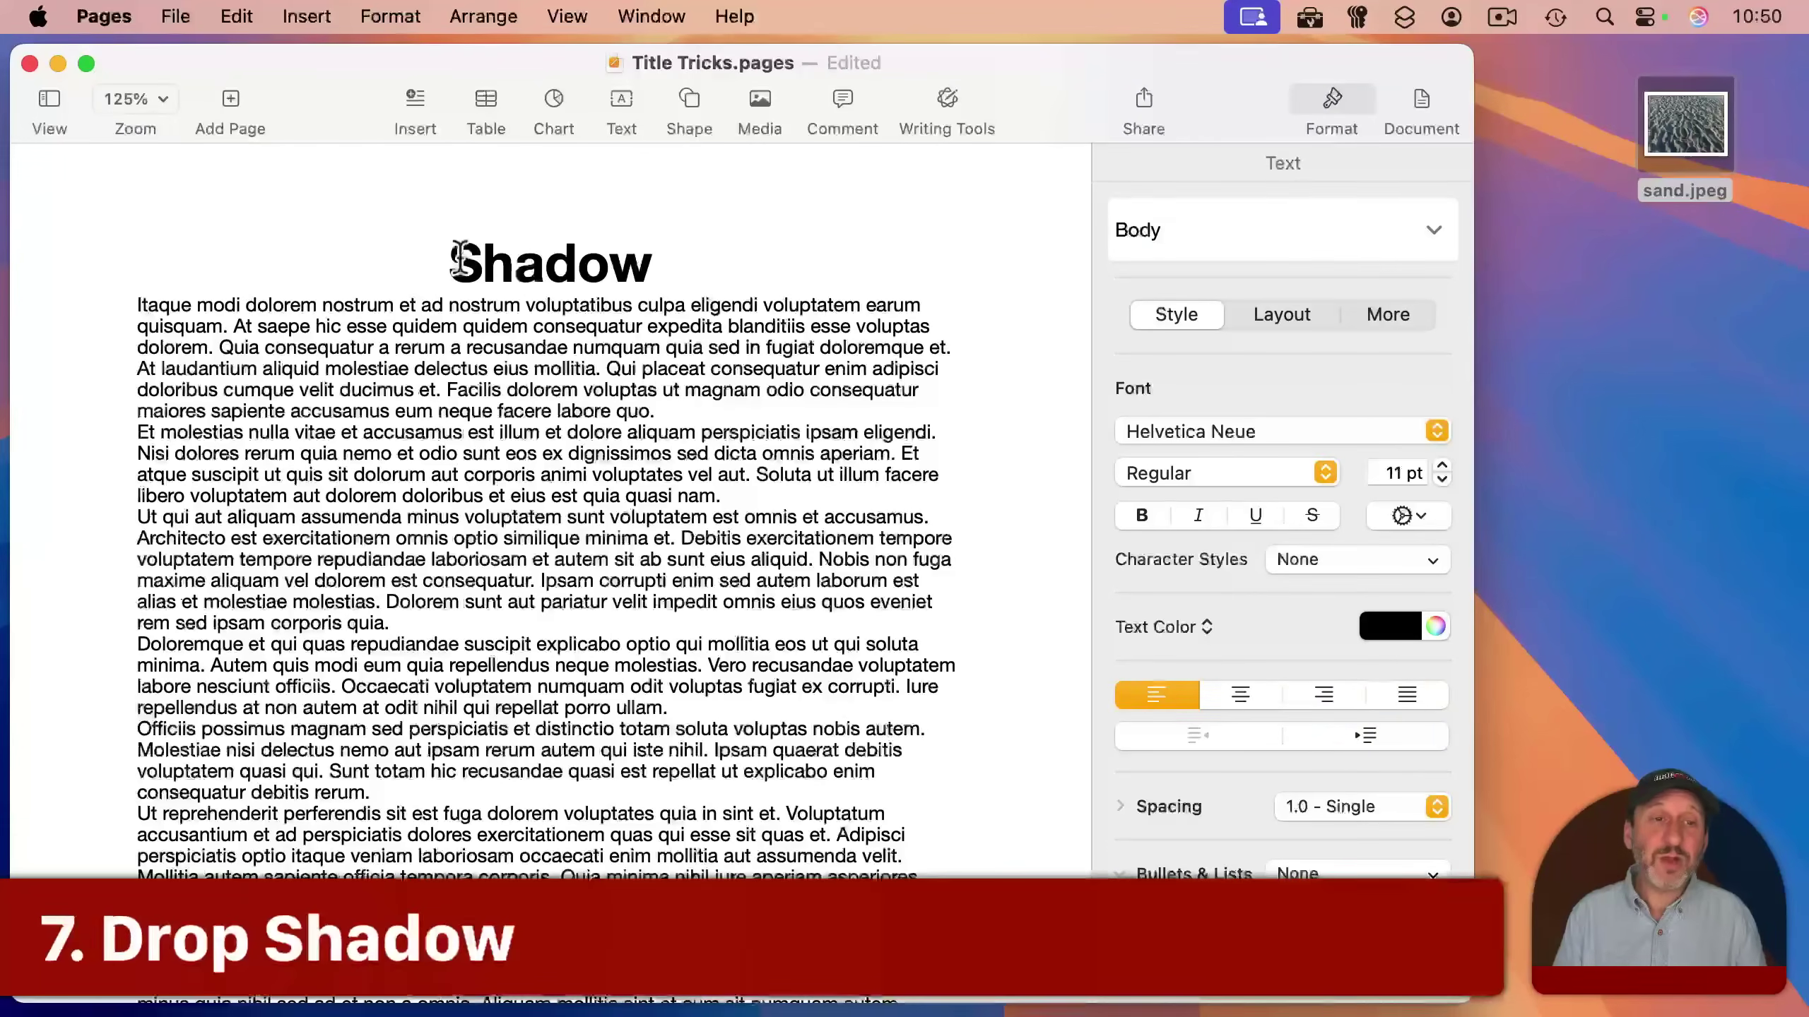
Add a drop shadow to the "Shadow" heading and reduce the shadow offset to 1 pt.
left_click_drag(456, 260, 644, 260)
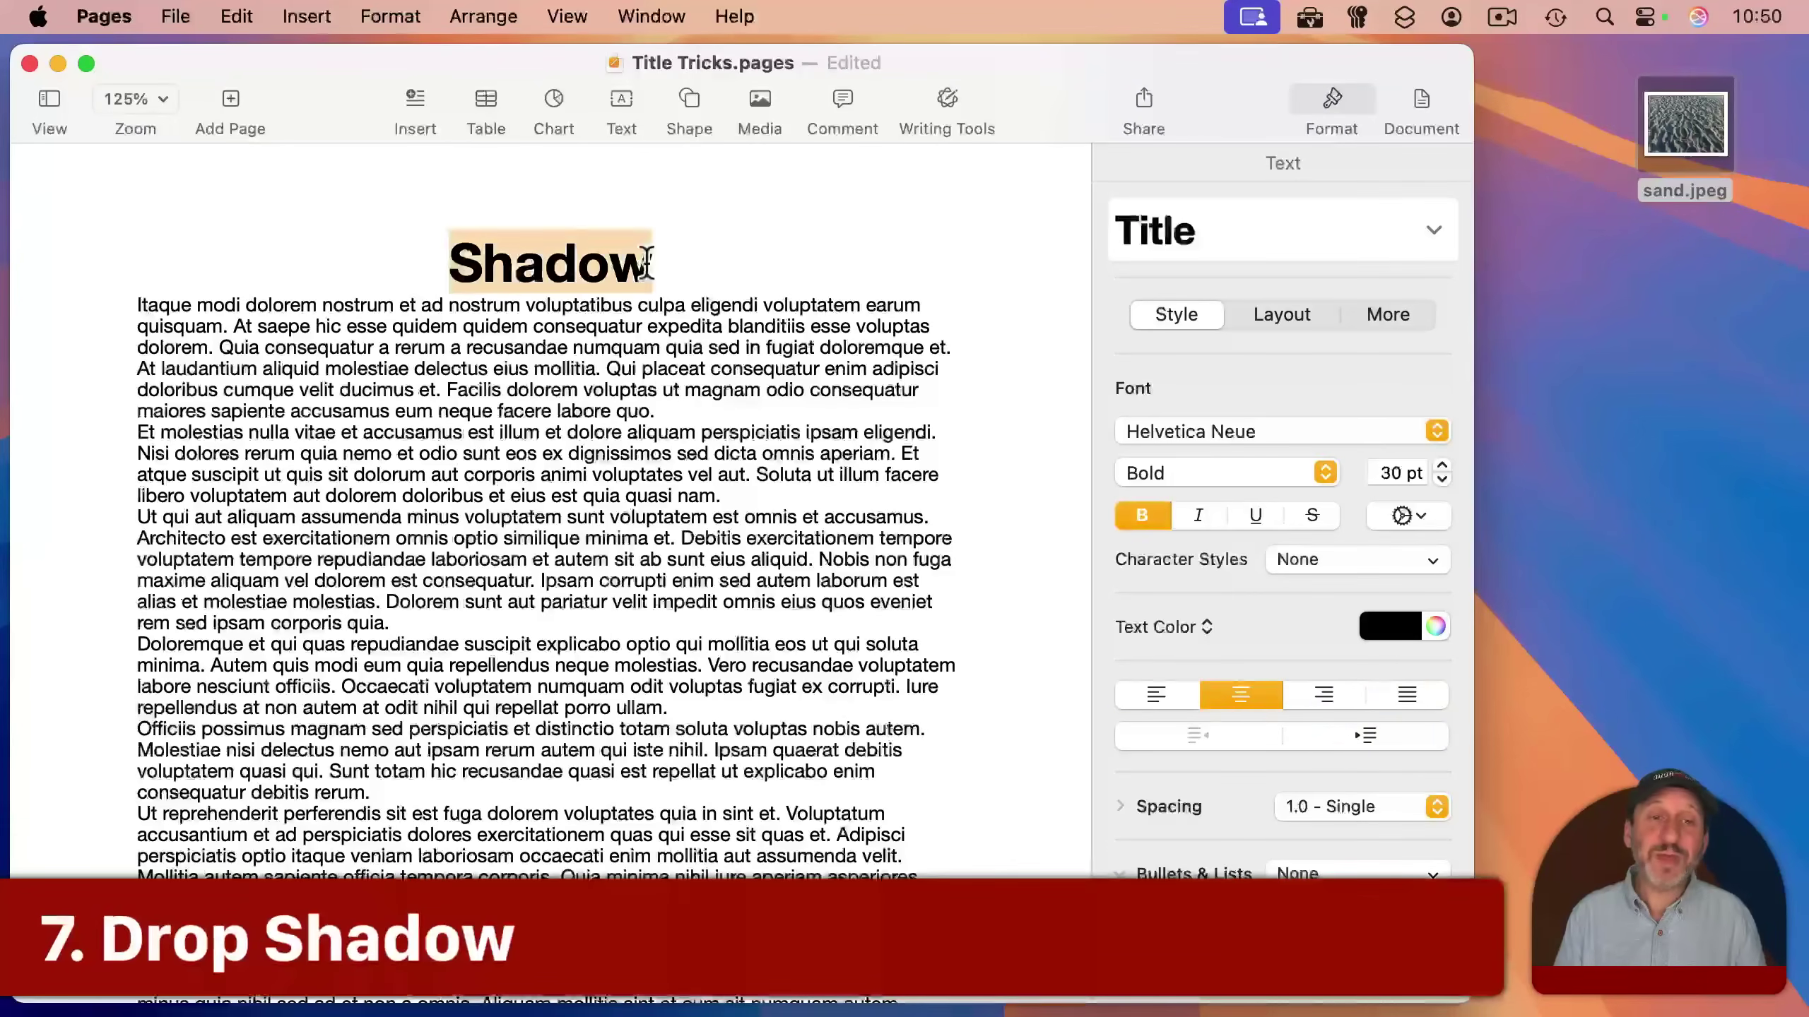
left_click(1395, 515)
left_click(1254, 894)
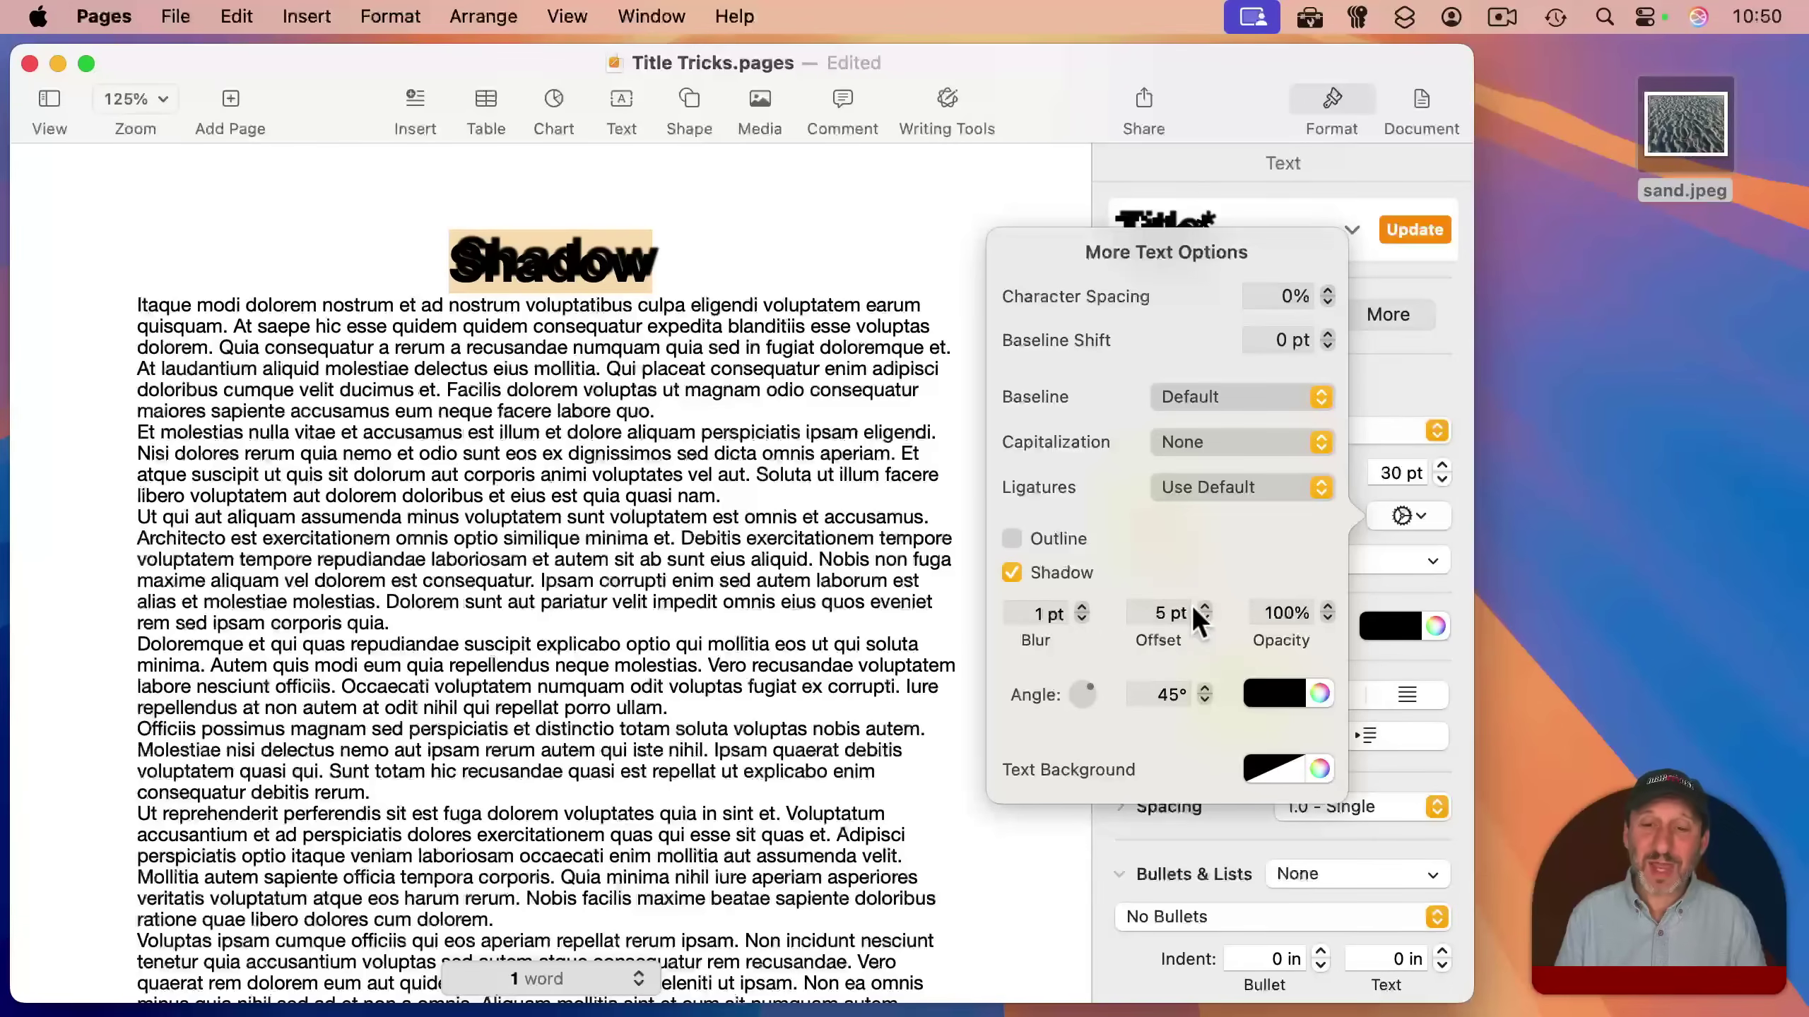
left_click(1204, 617)
left_click(1204, 617)
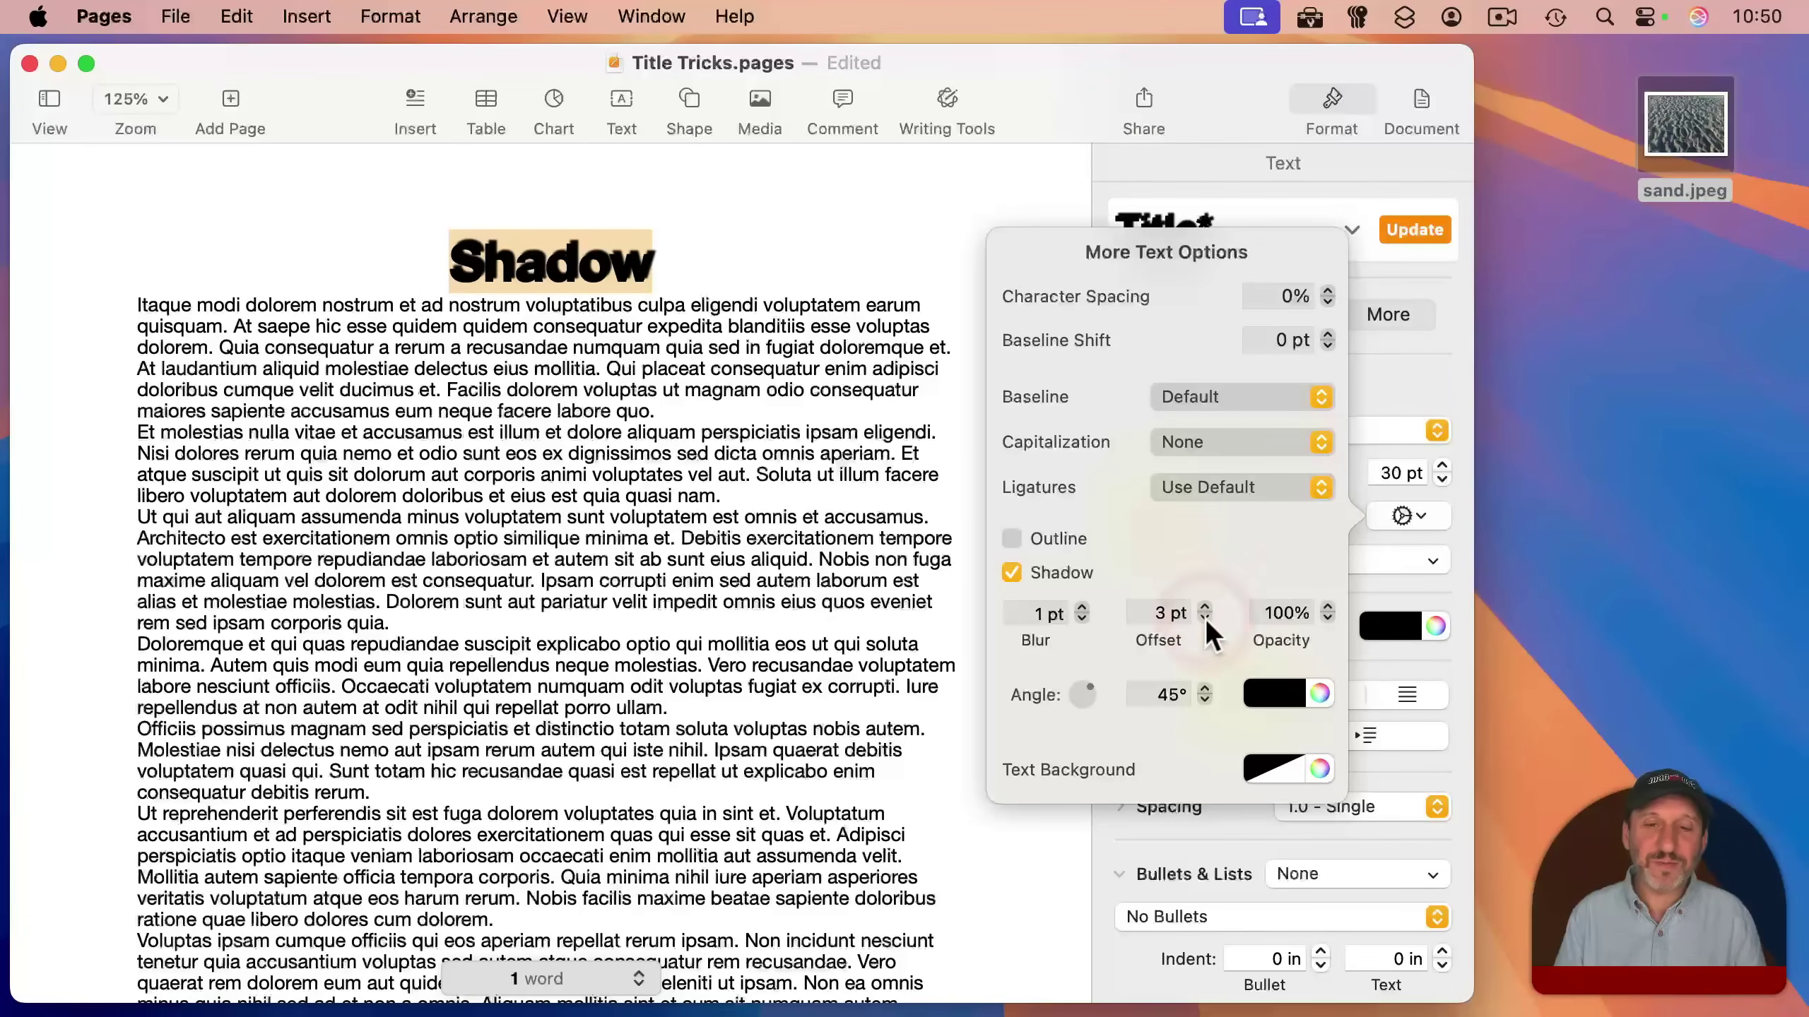
left_click(1204, 617)
left_click(1204, 617)
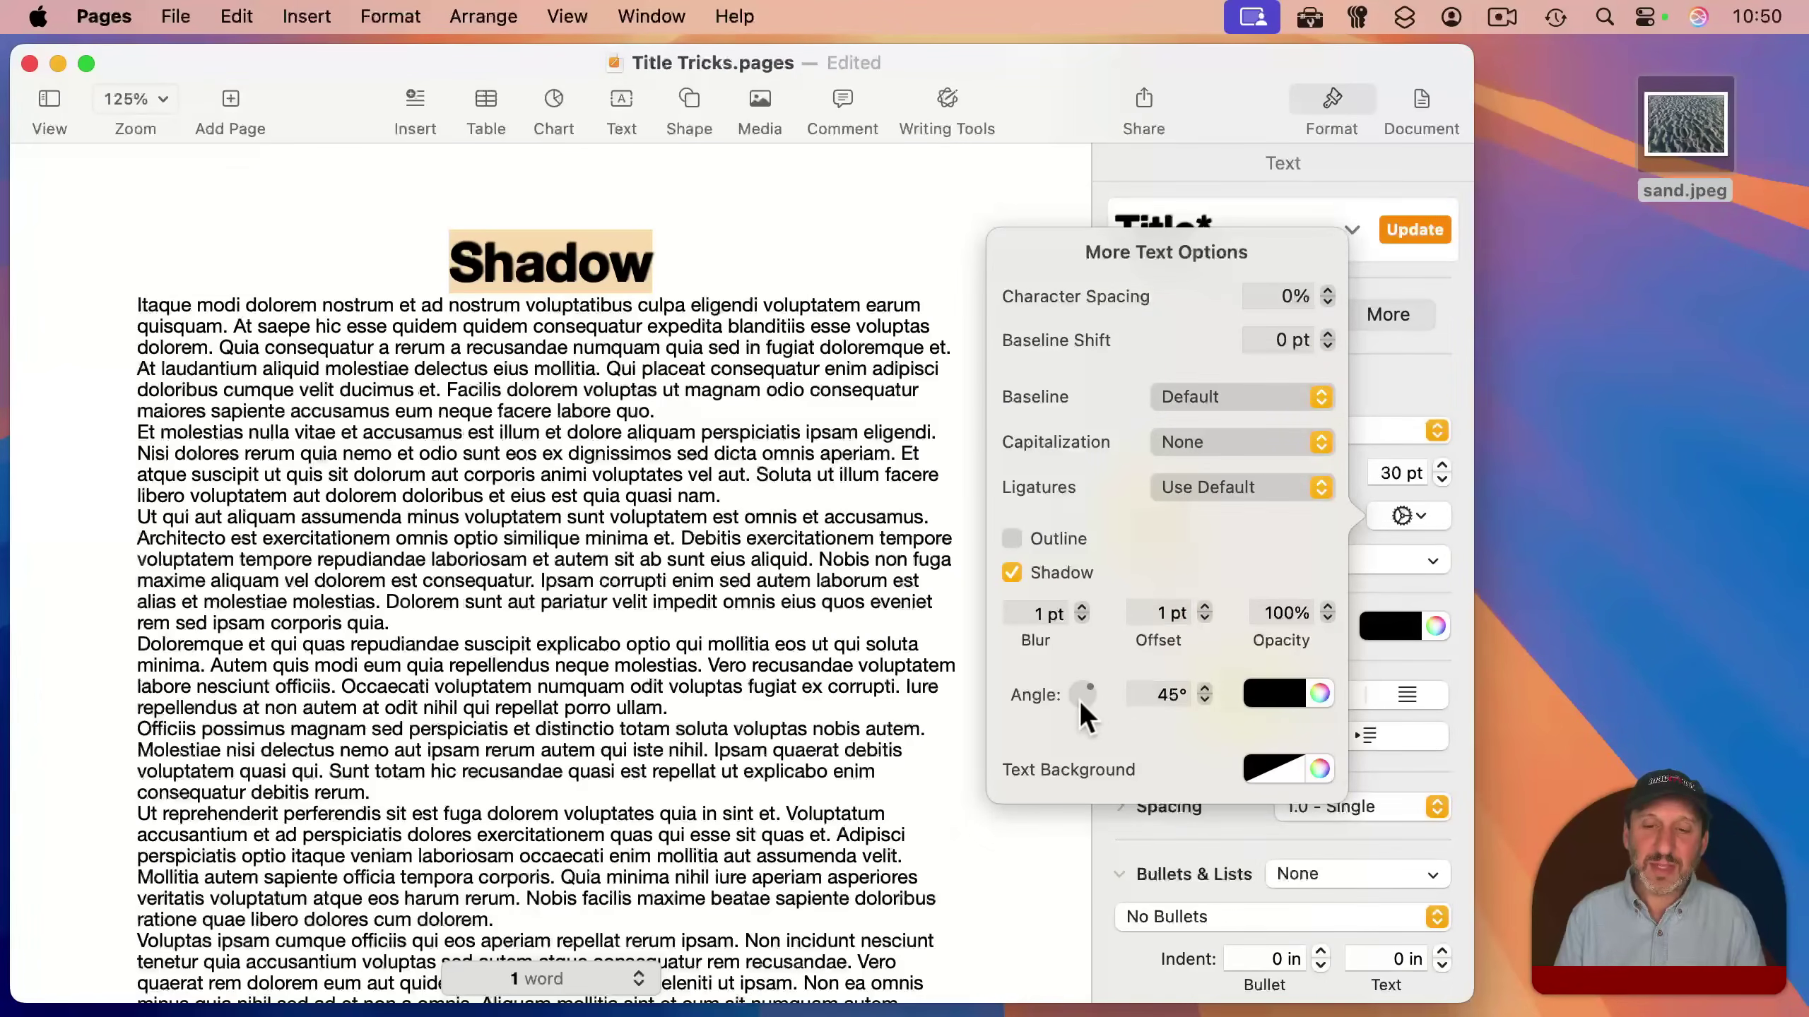
Set the shadow angle of the "Shadow" heading to 315°.
left_click_drag(1079, 700, 1094, 704)
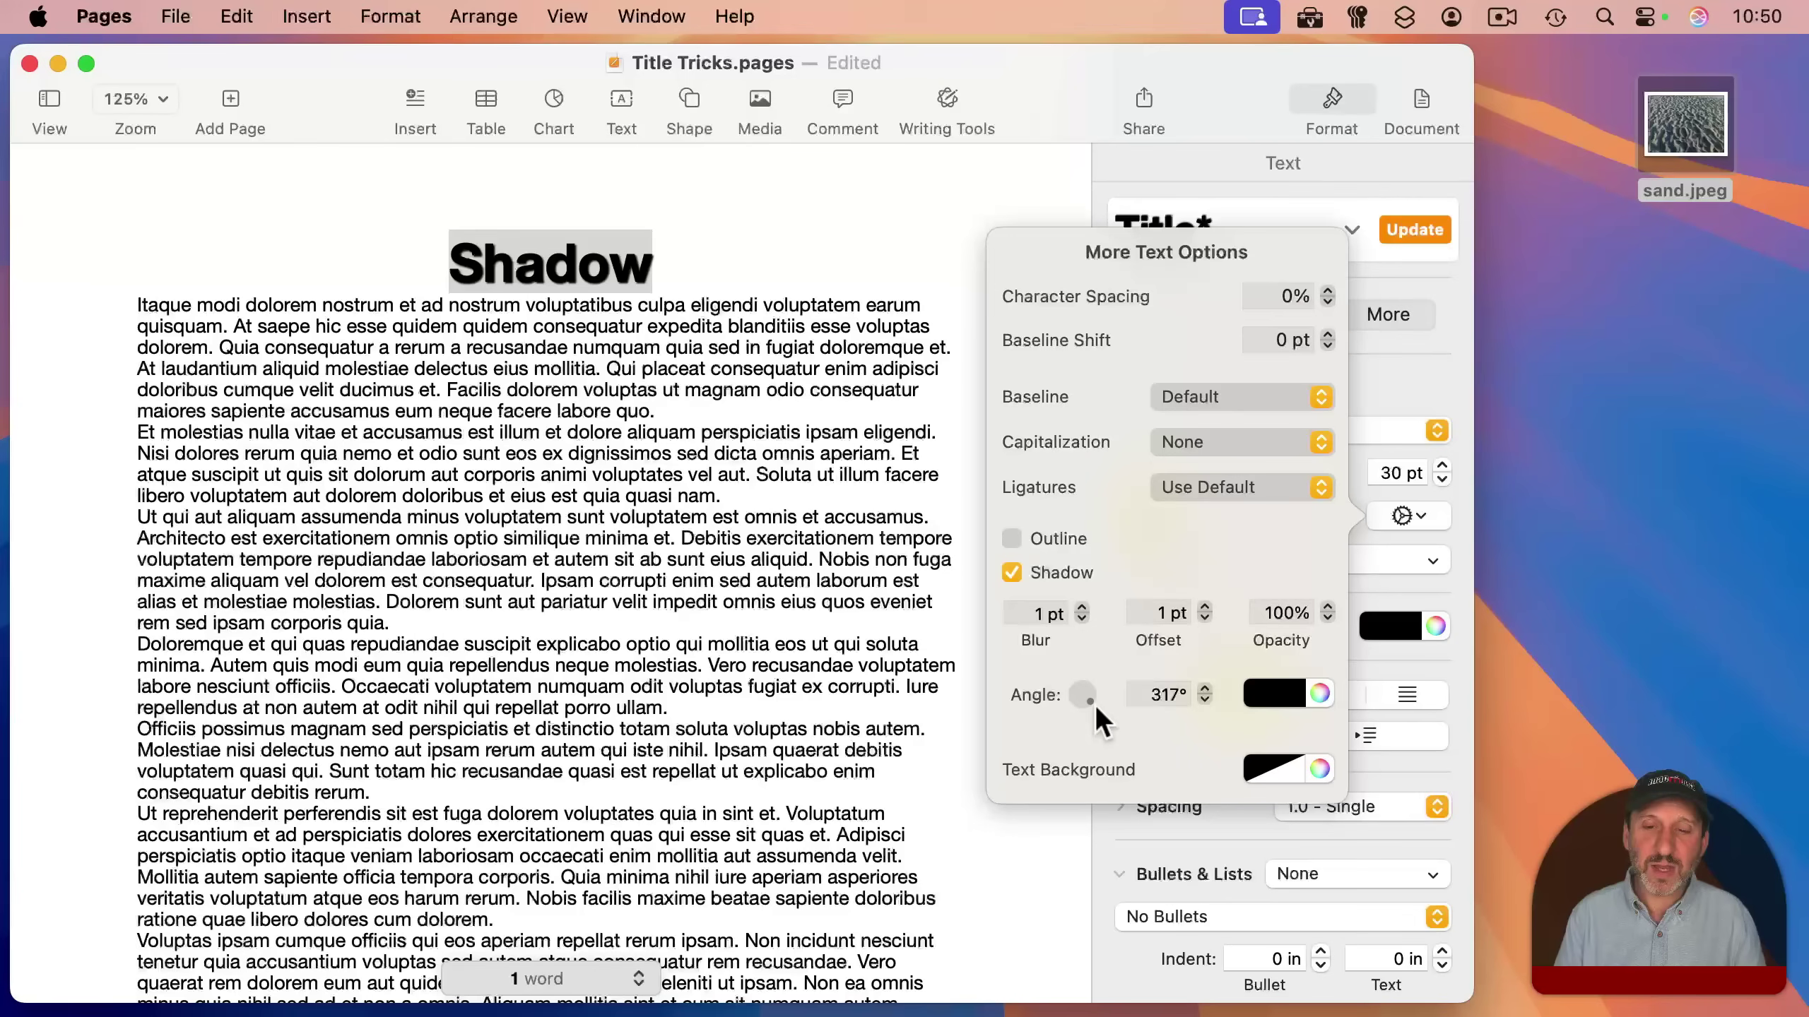
left_click(1159, 704)
type("315")
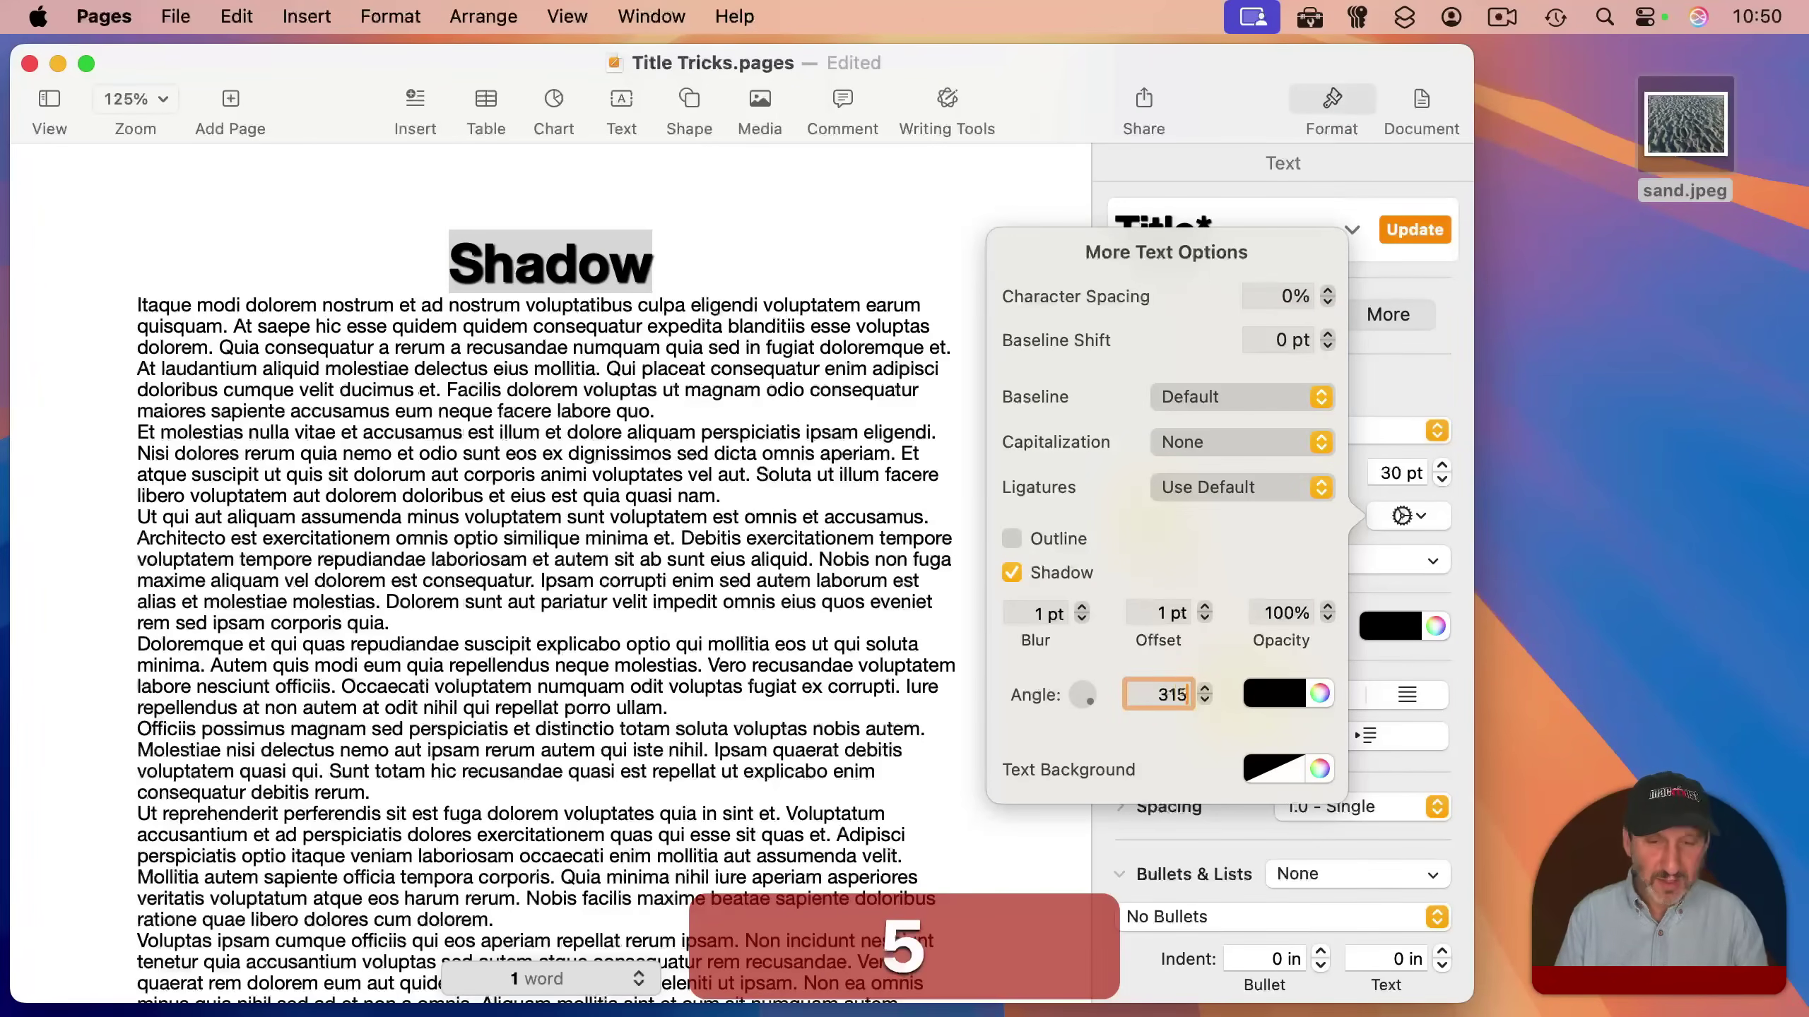
key("Return")
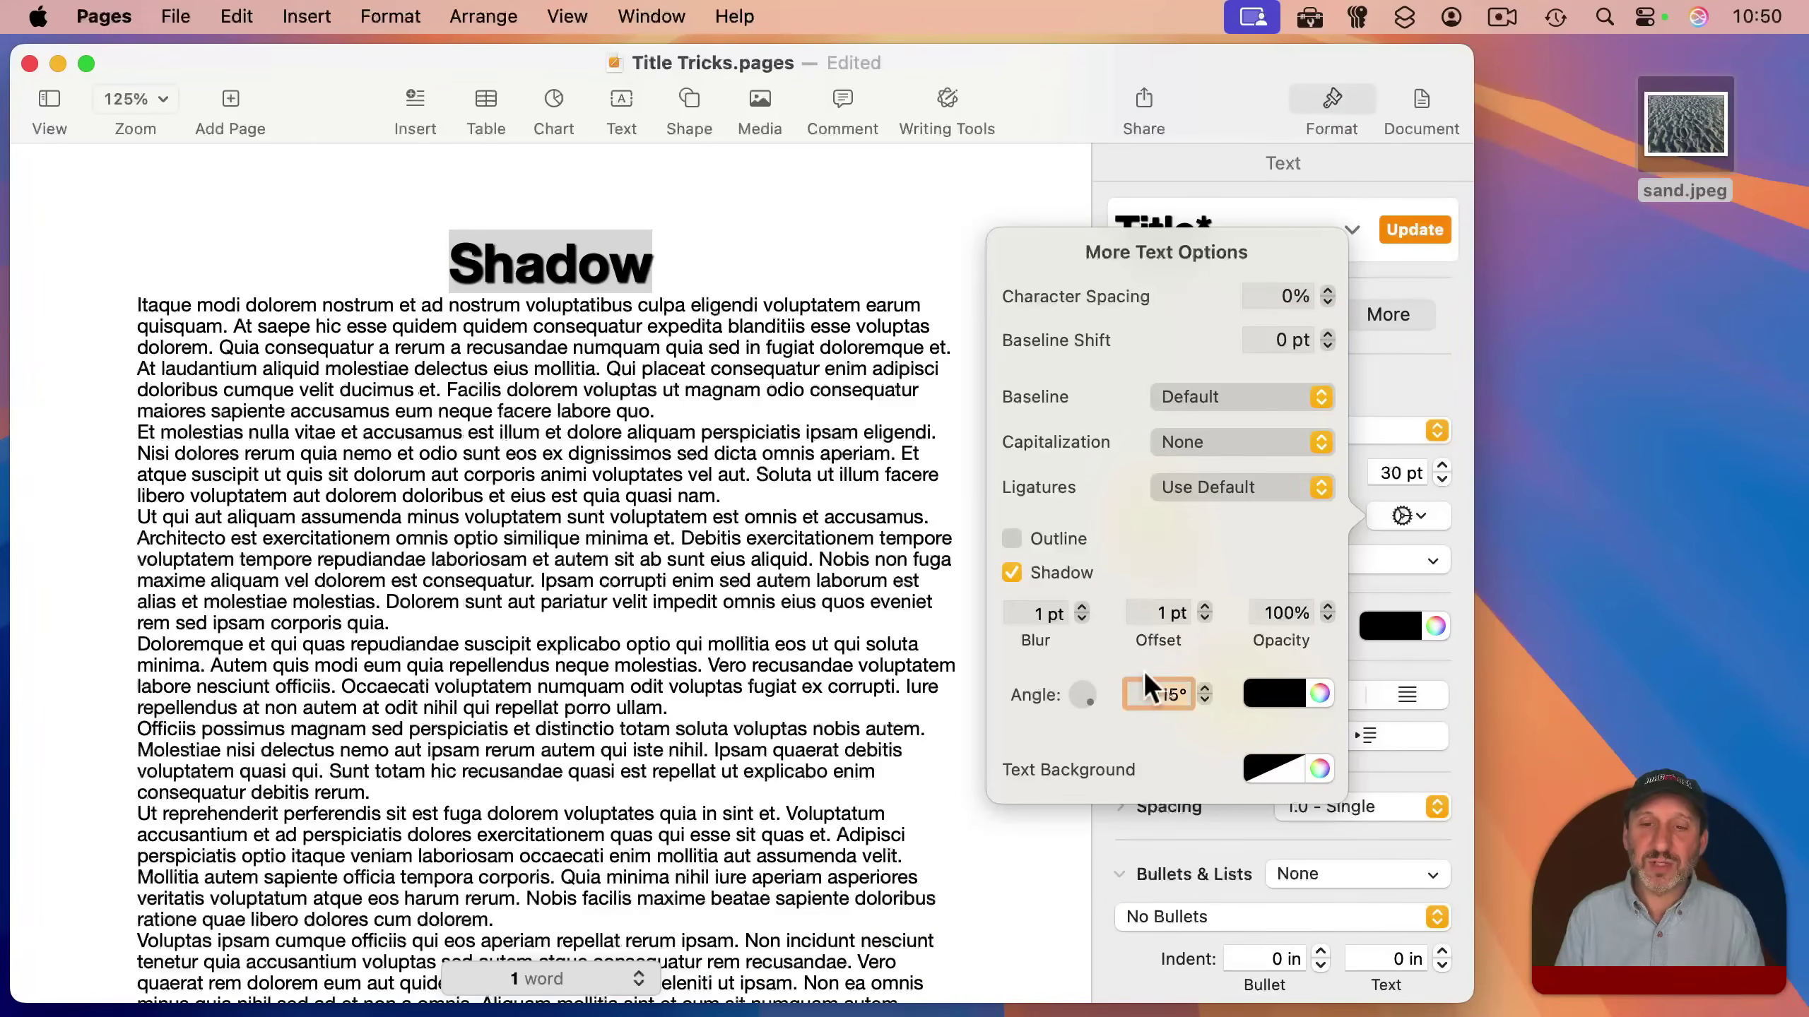
Try a 3 pt shadow blur on the "Shadow" heading and restore it to 1 pt.
left_click(1080, 607)
left_click(1080, 607)
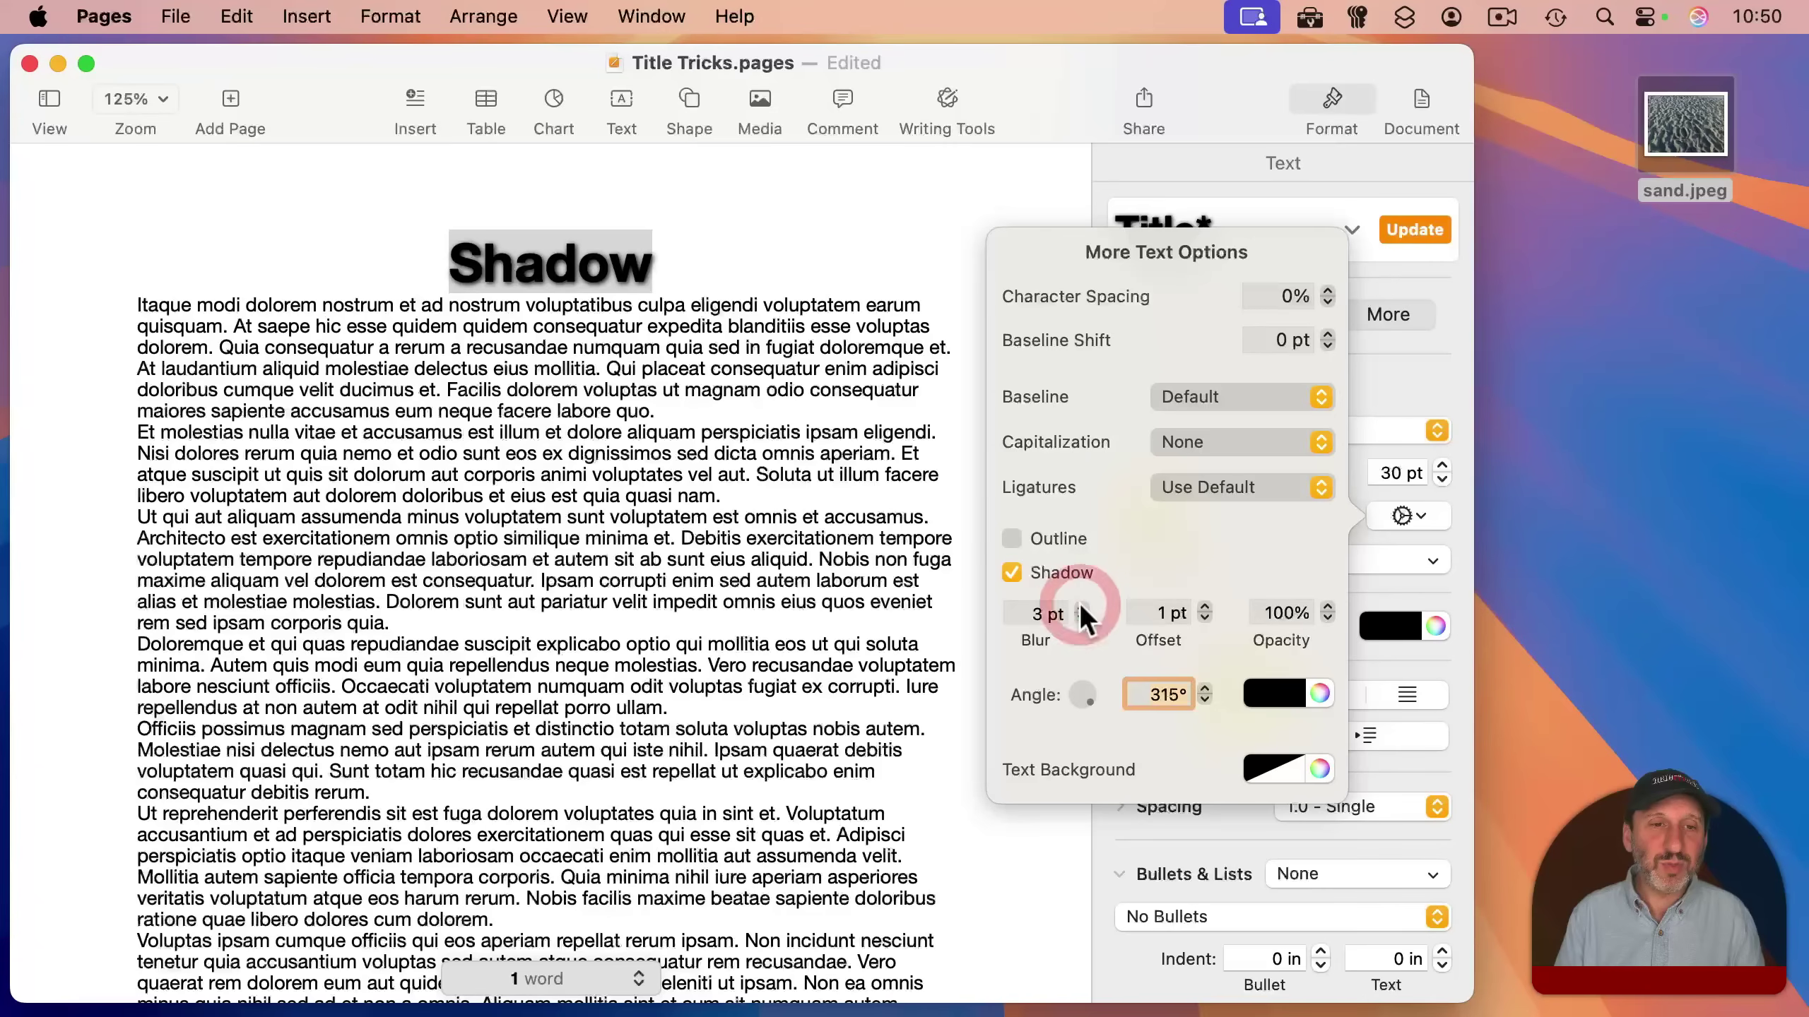
left_click(1081, 619)
left_click(1080, 617)
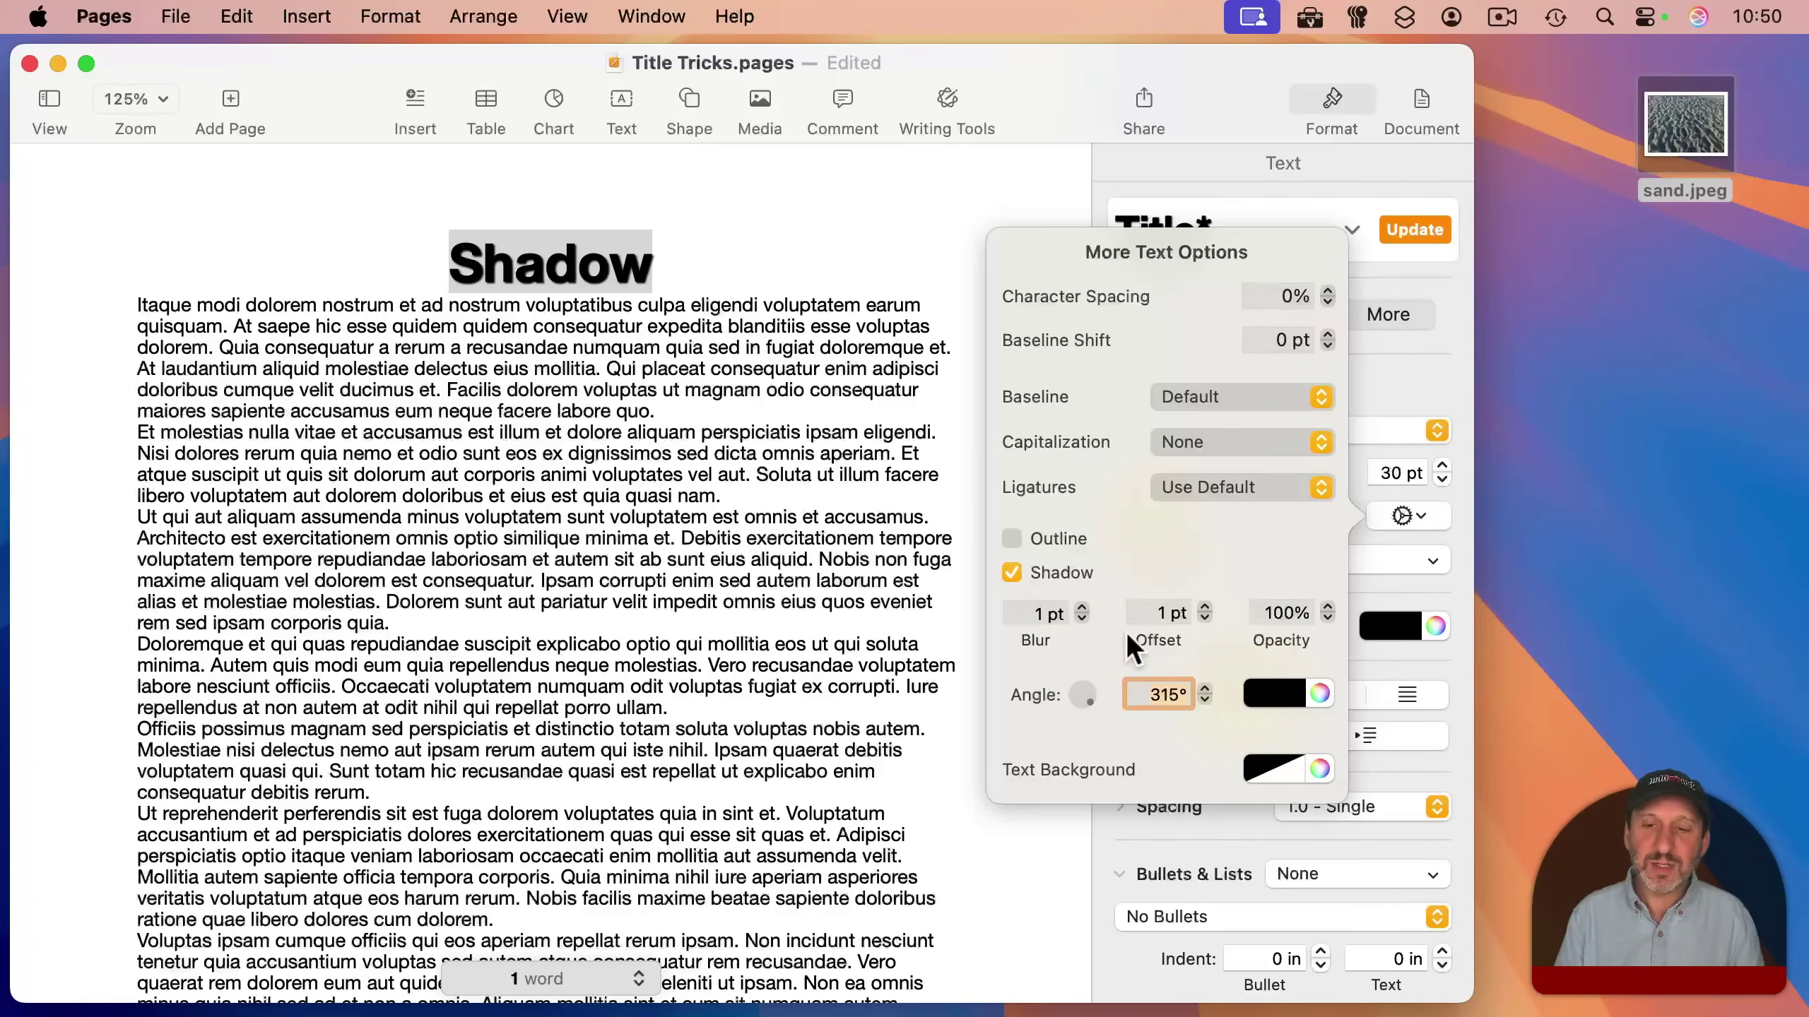
Set the "Shadow" heading's shadow opacity to 50% and its offset to 2 pt.
left_click(1285, 612)
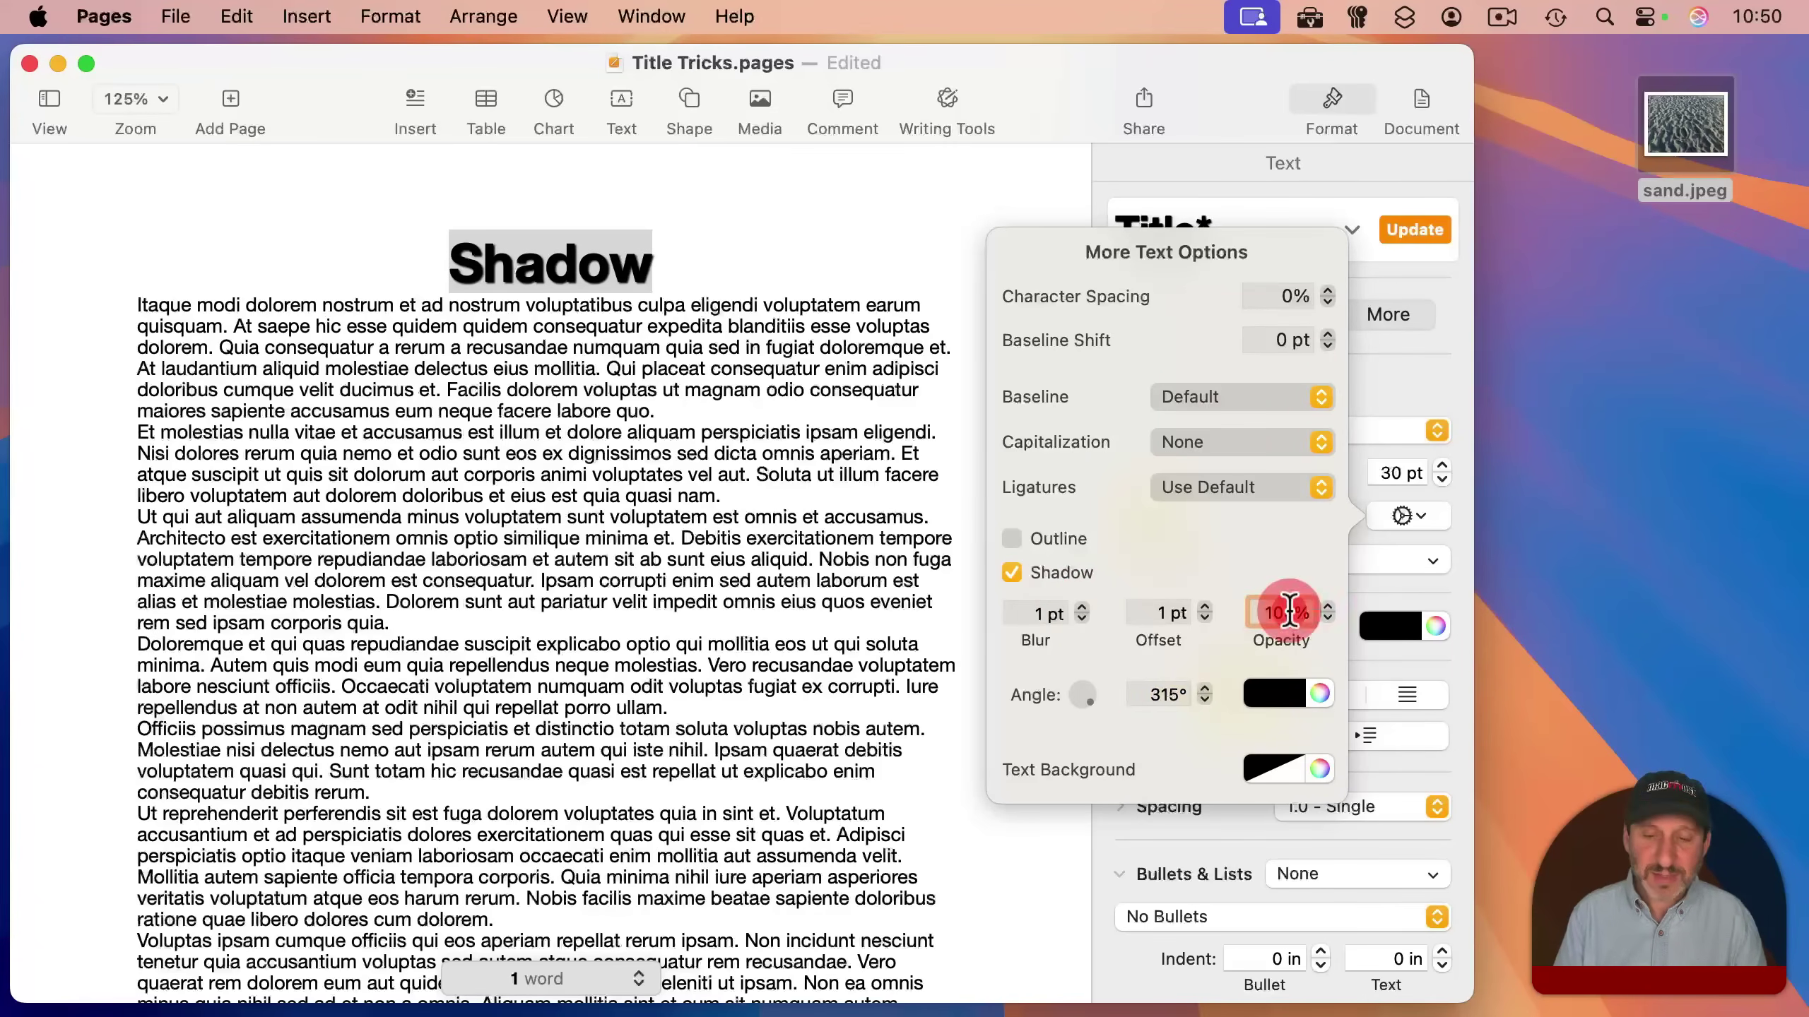
type("50")
key("Return")
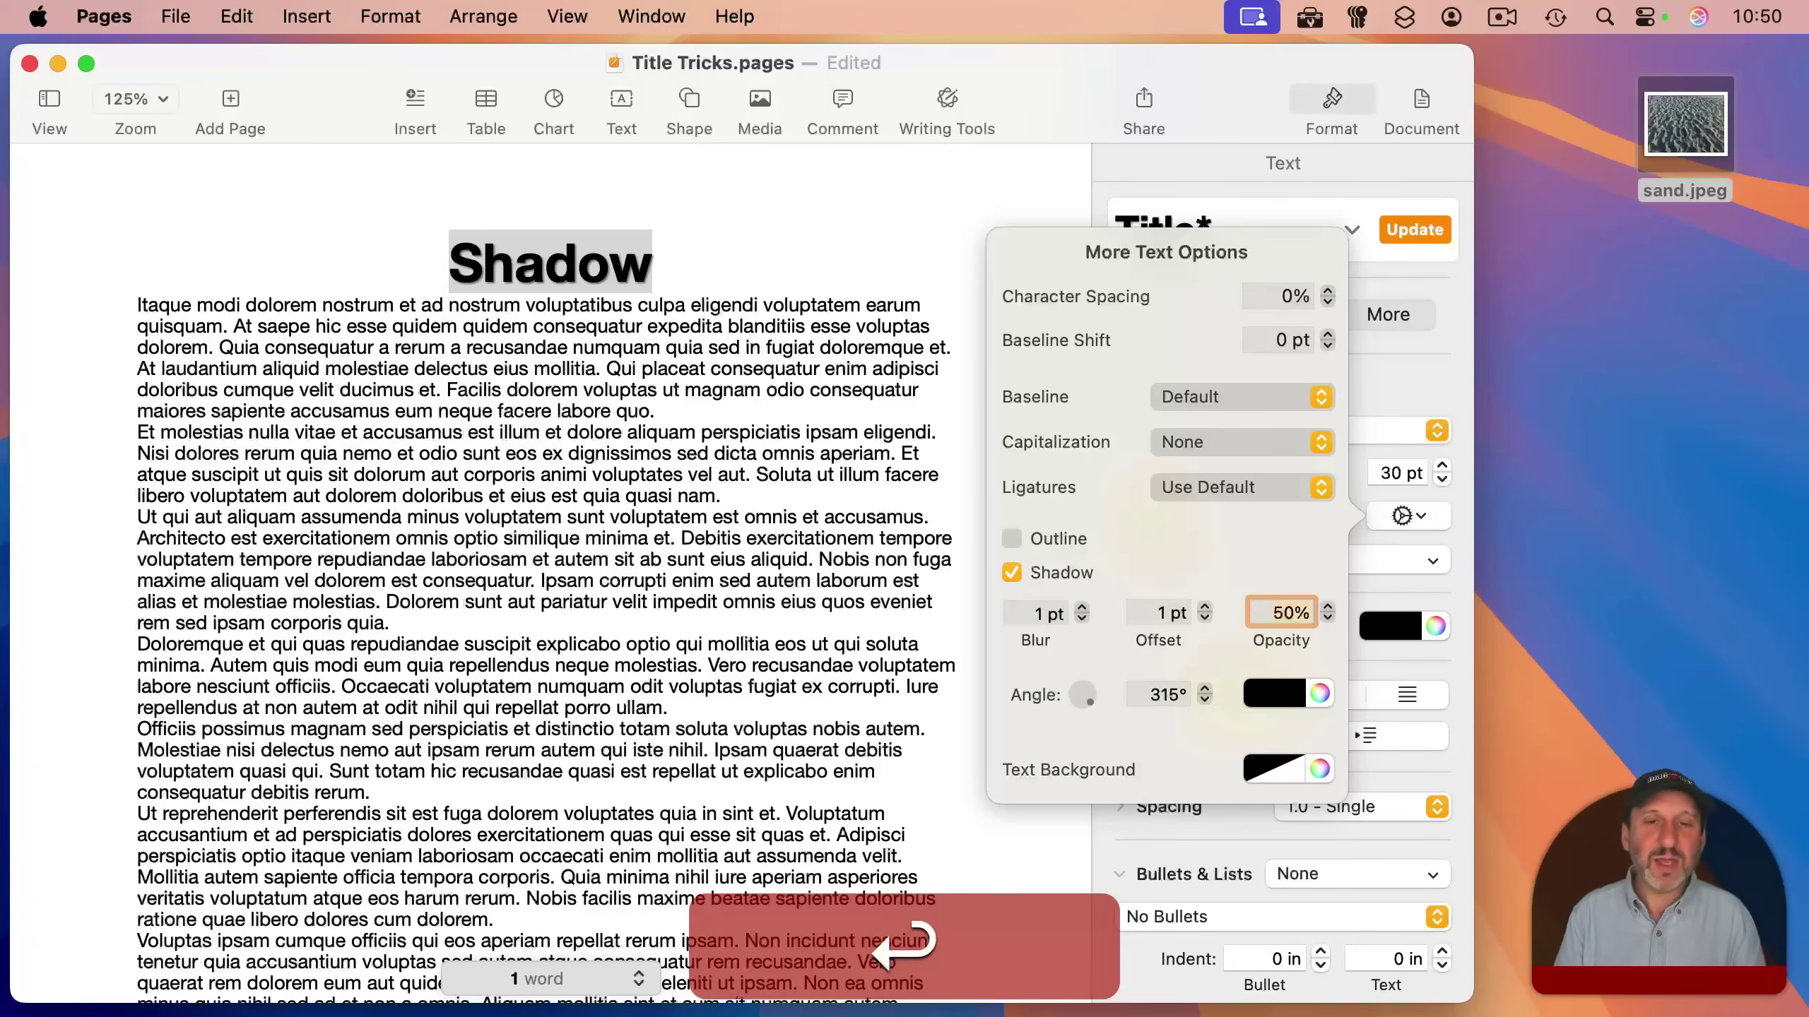
left_click(1203, 607)
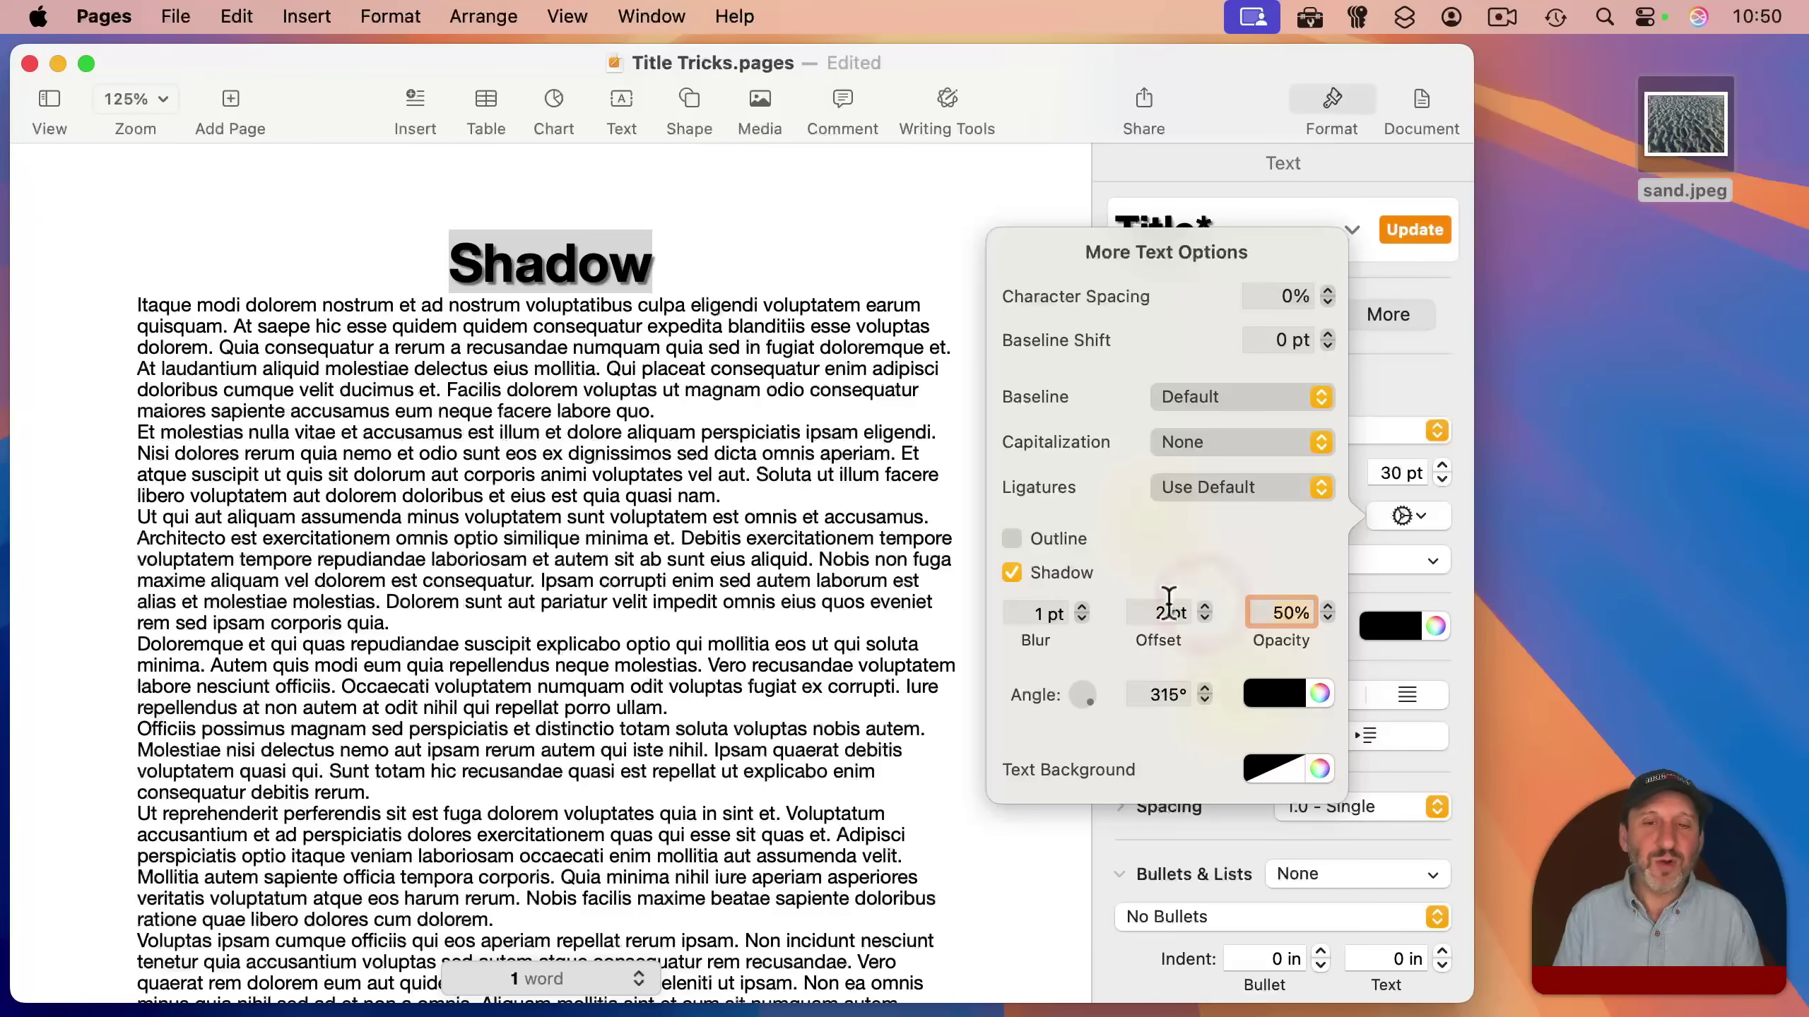
left_click(755, 394)
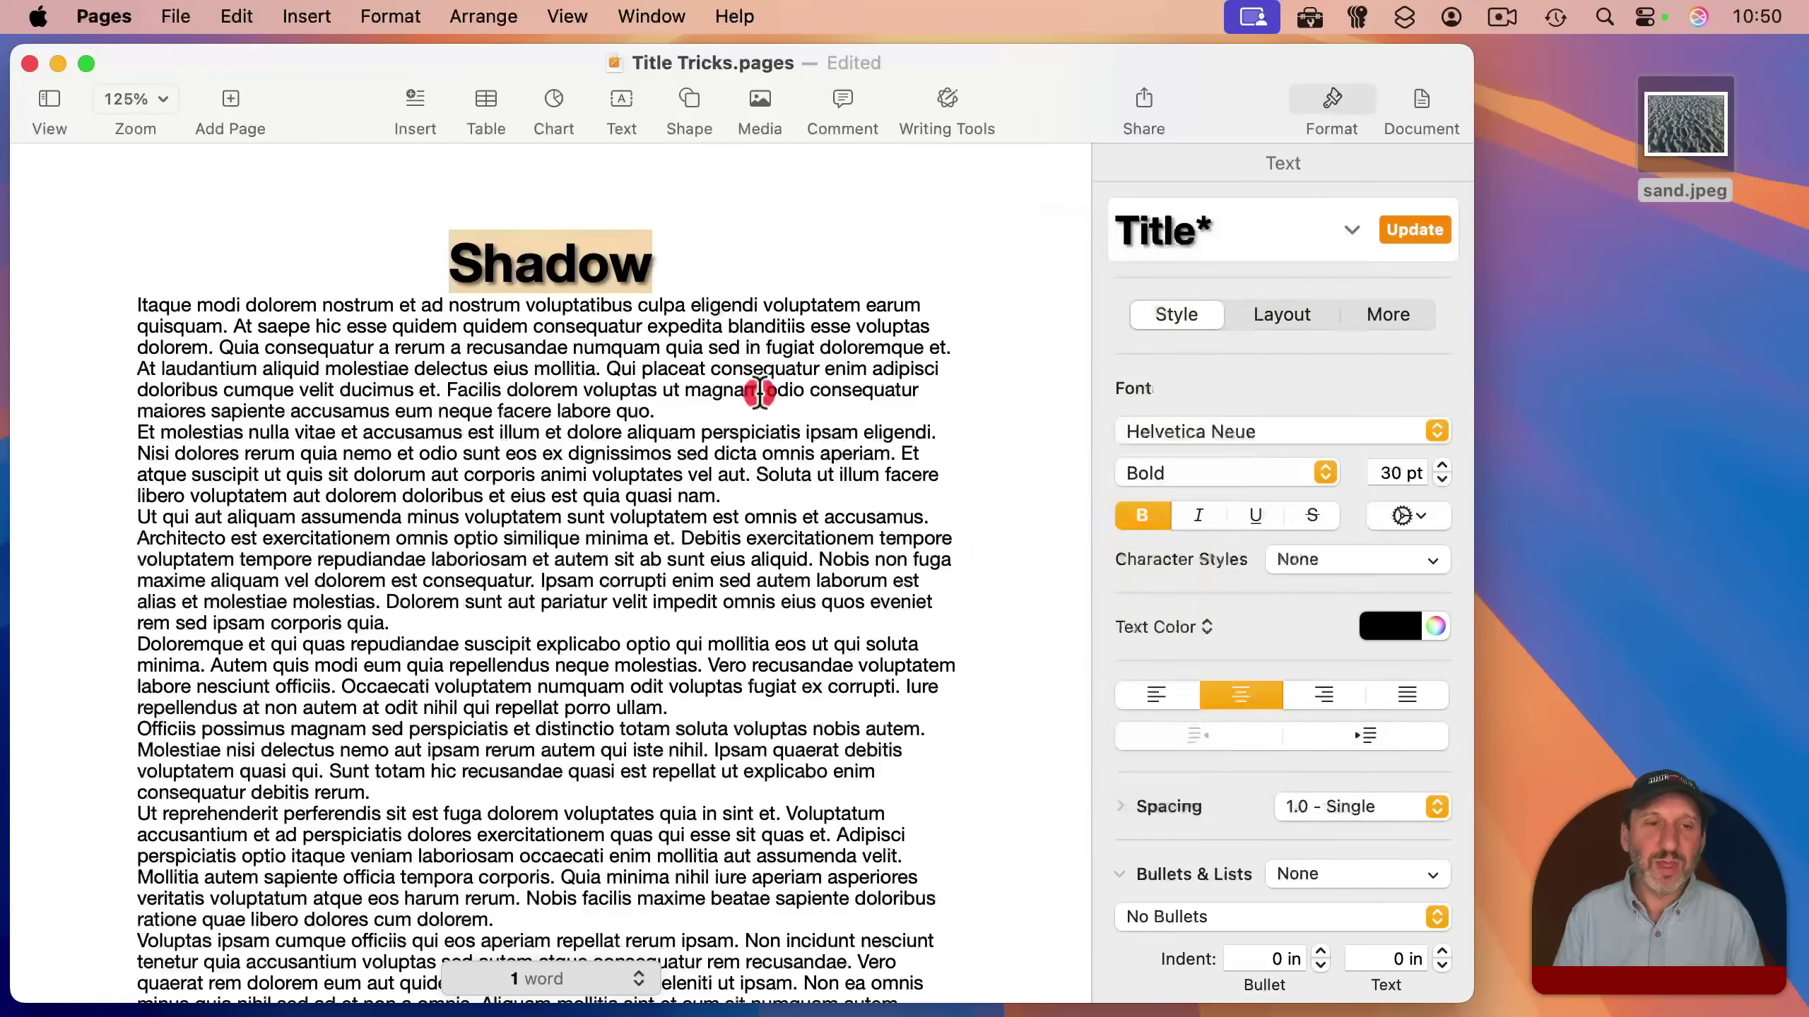
left_click(655, 349)
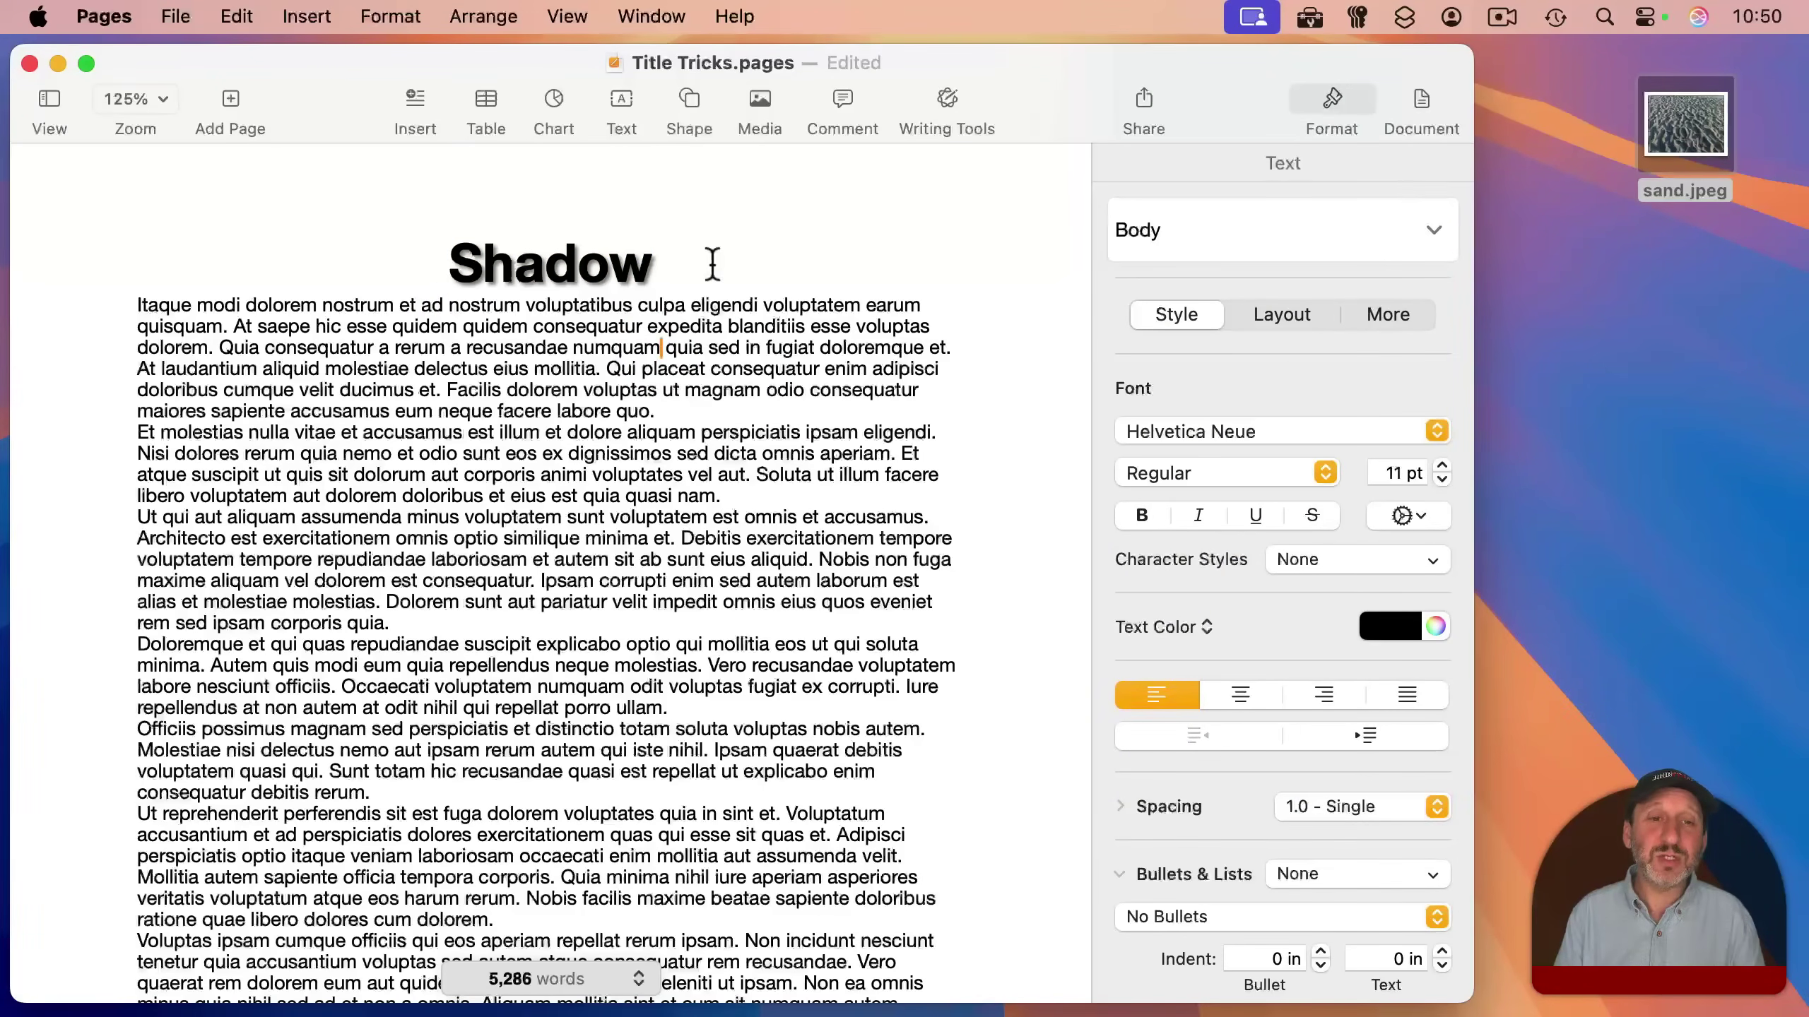
Change the text color of the "Shadow" heading to dark blue.
triple_click(654, 264)
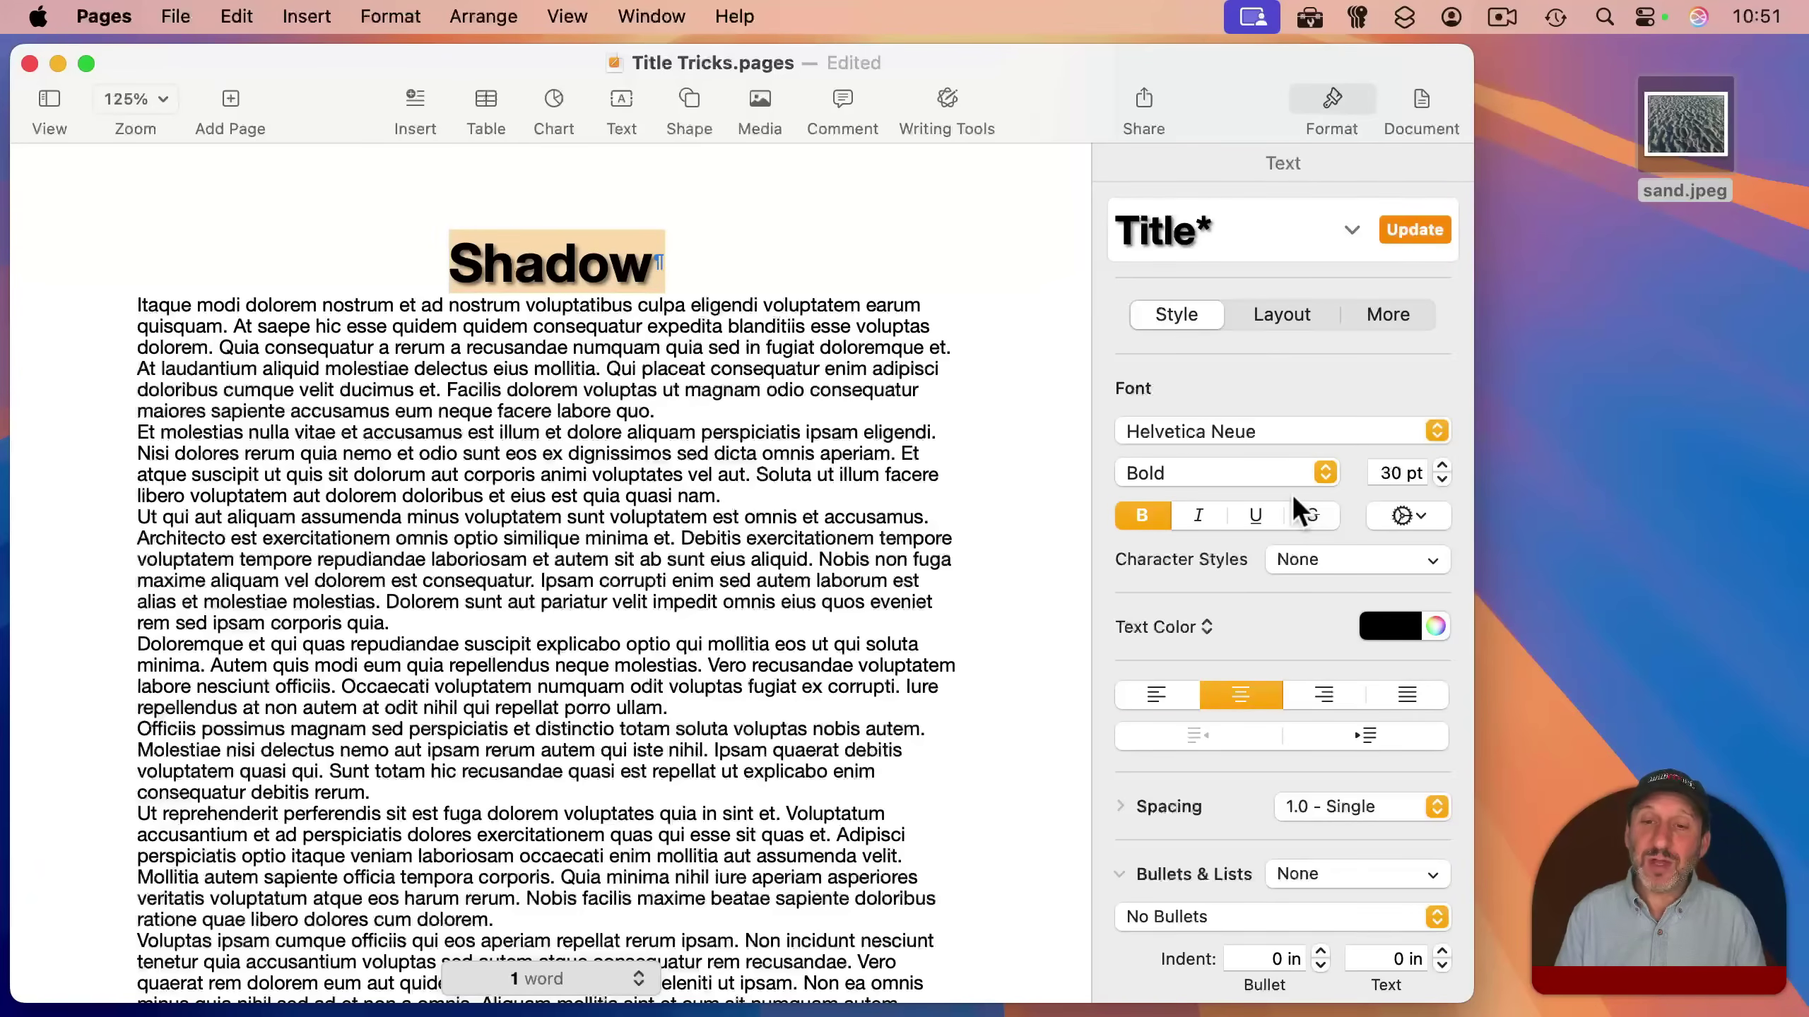
left_click(1385, 629)
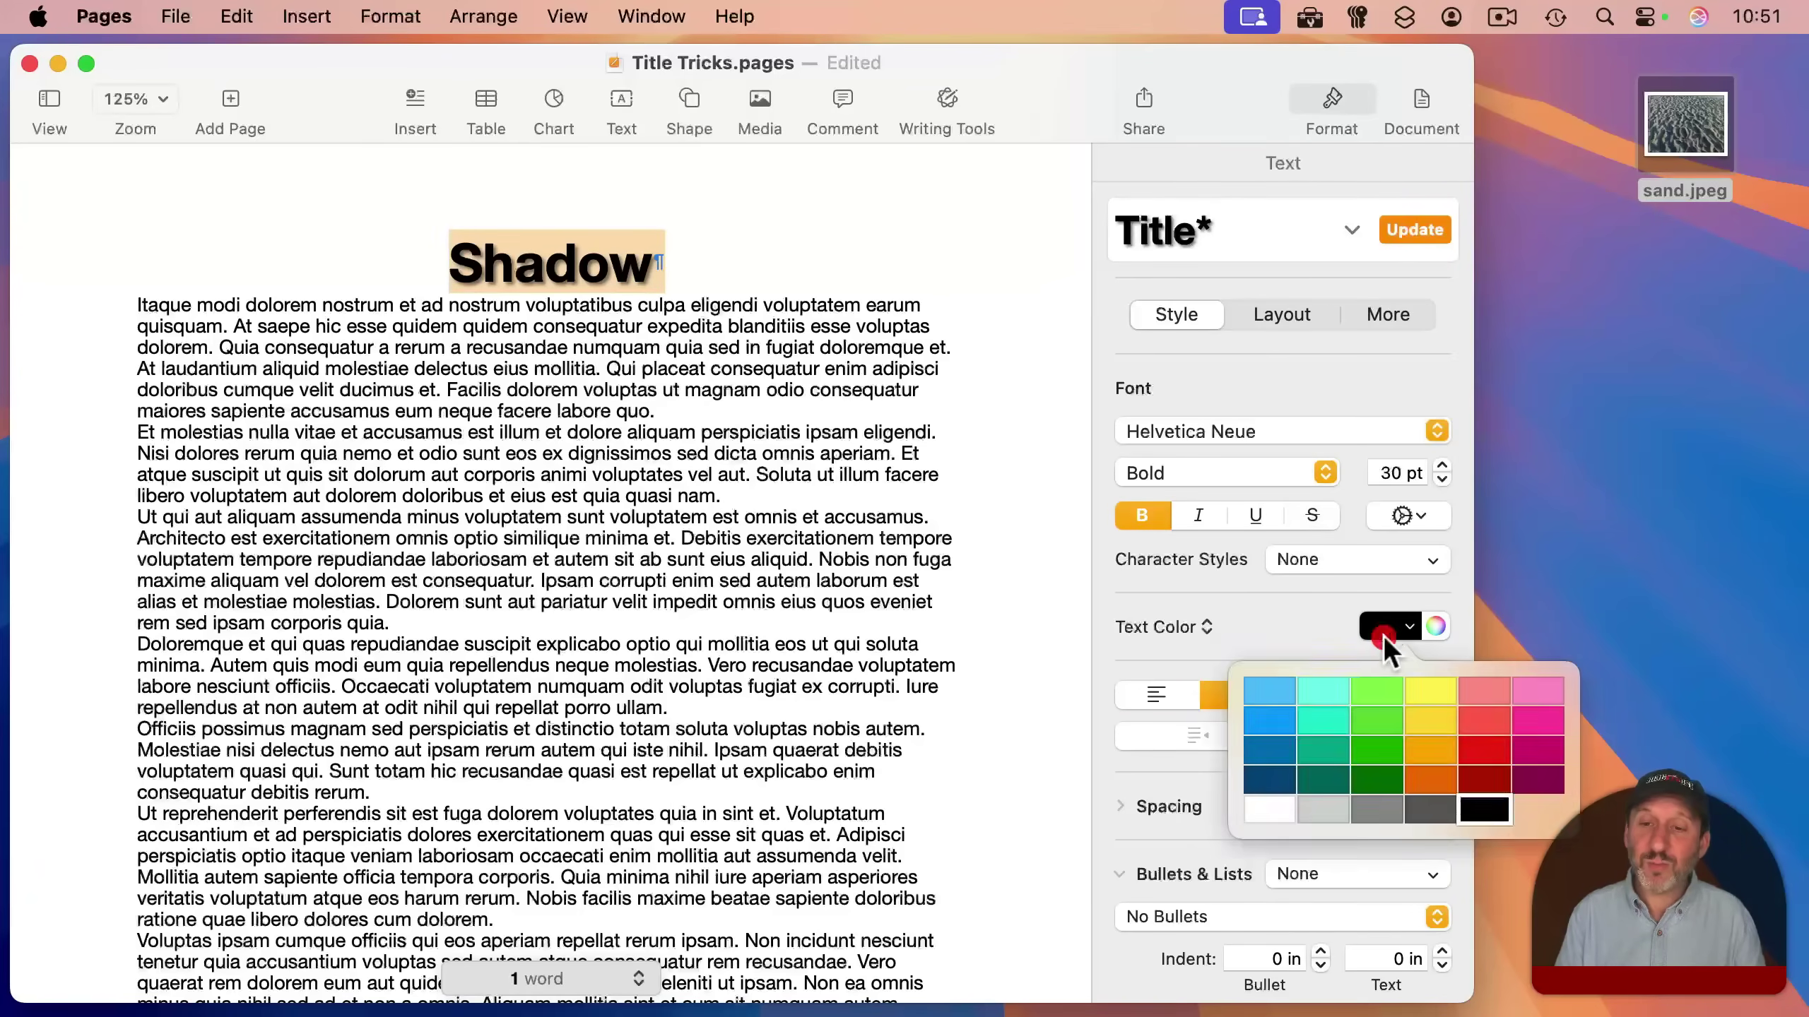
left_click(1269, 773)
left_click(840, 340)
left_click(582, 347)
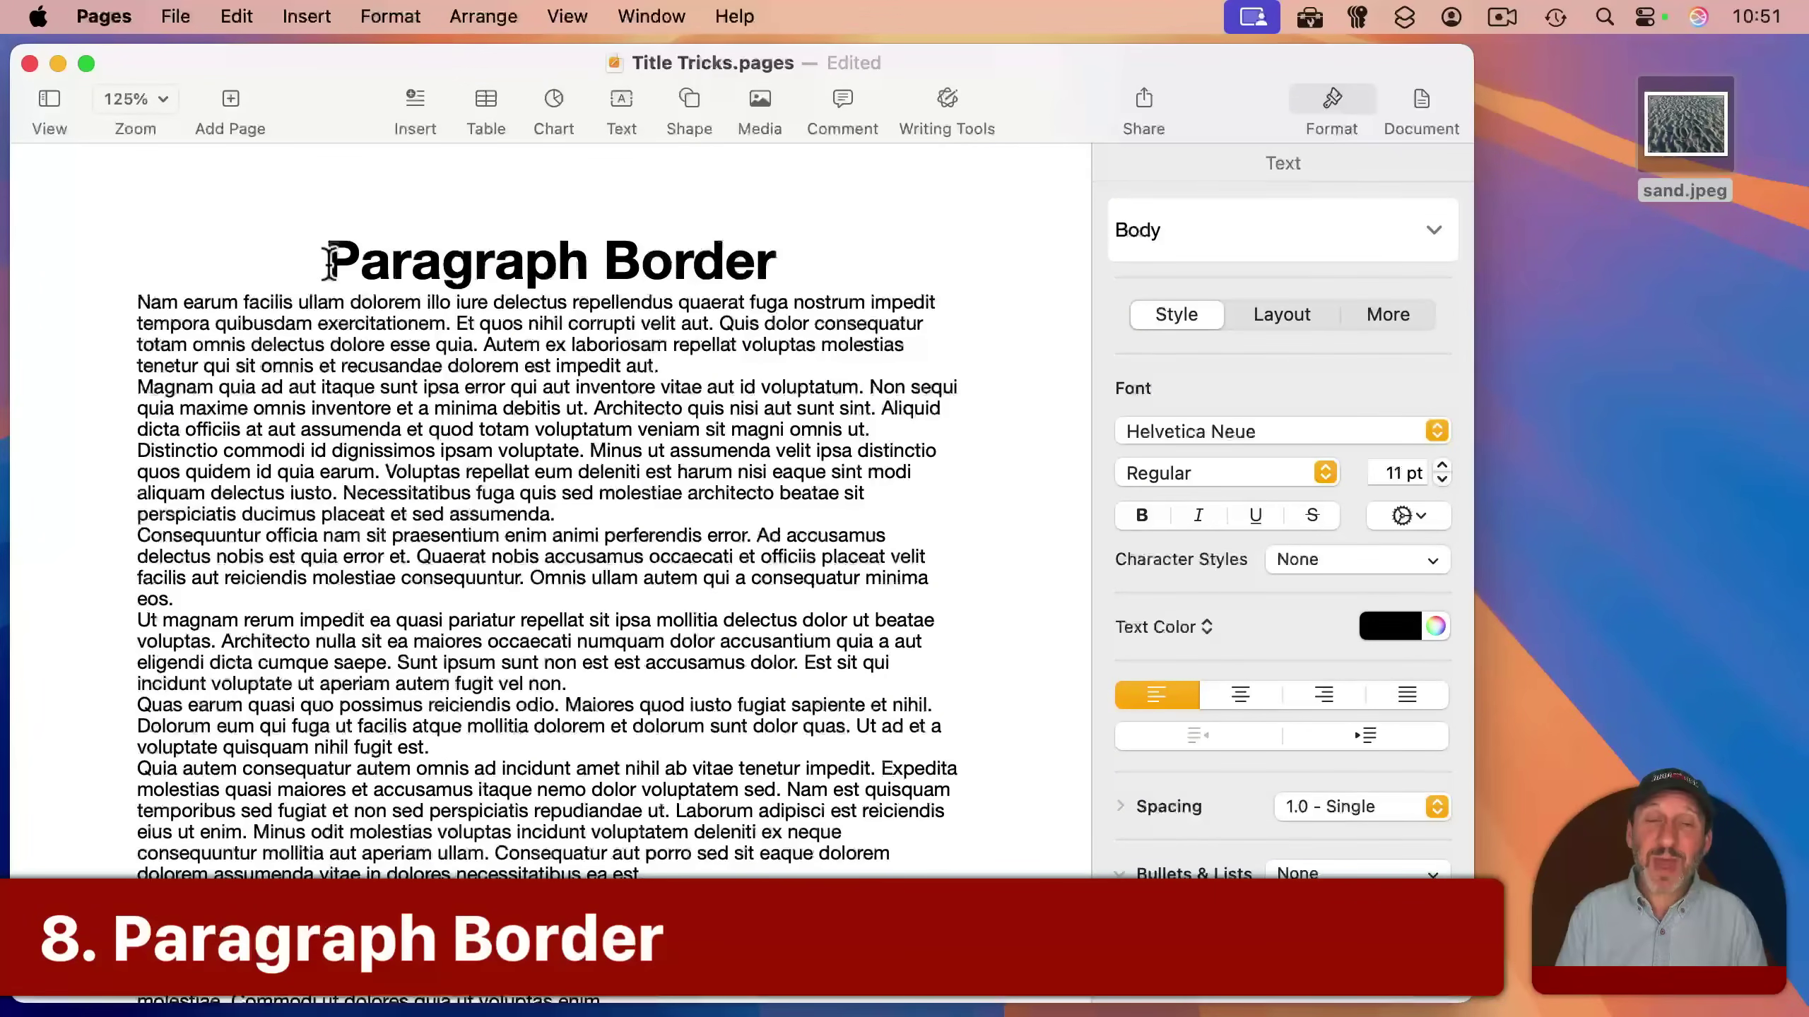
Put a solid 1 pt paragraph border with rounded corners on all four sides of the "Paragraph Border" heading.
left_click_drag(329, 261, 776, 263)
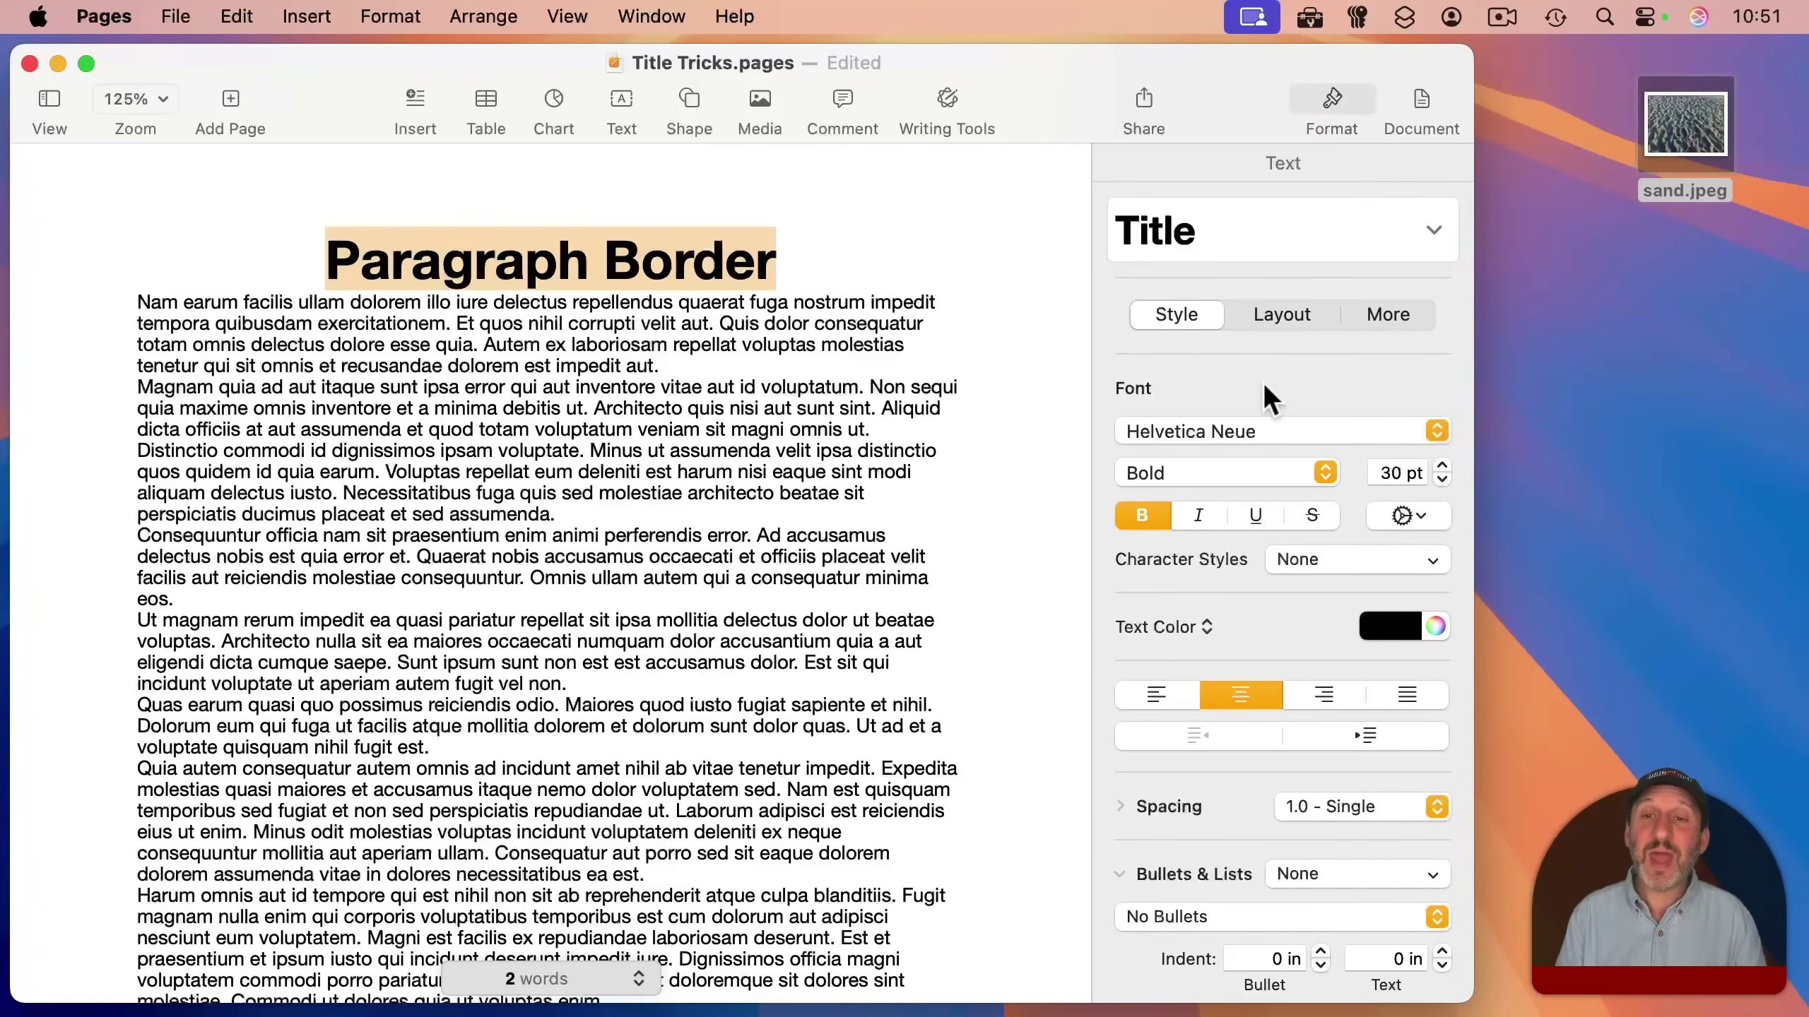
left_click(1273, 315)
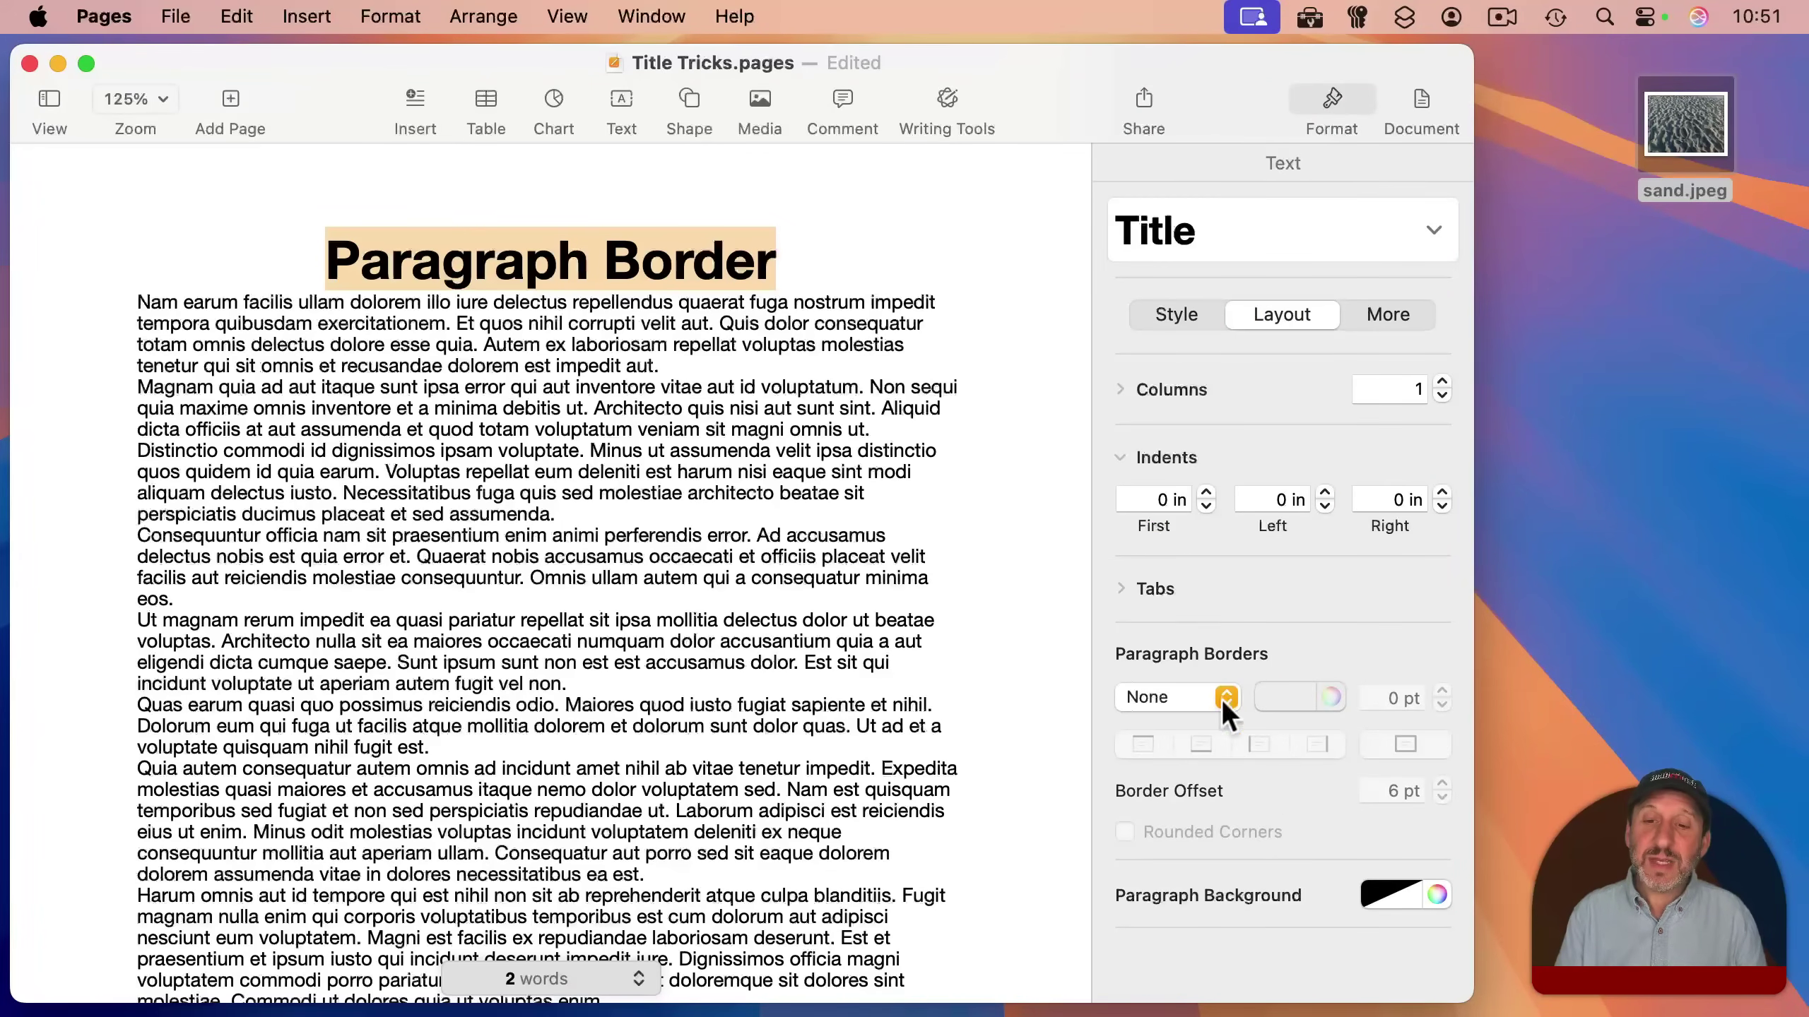
left_click(1157, 696)
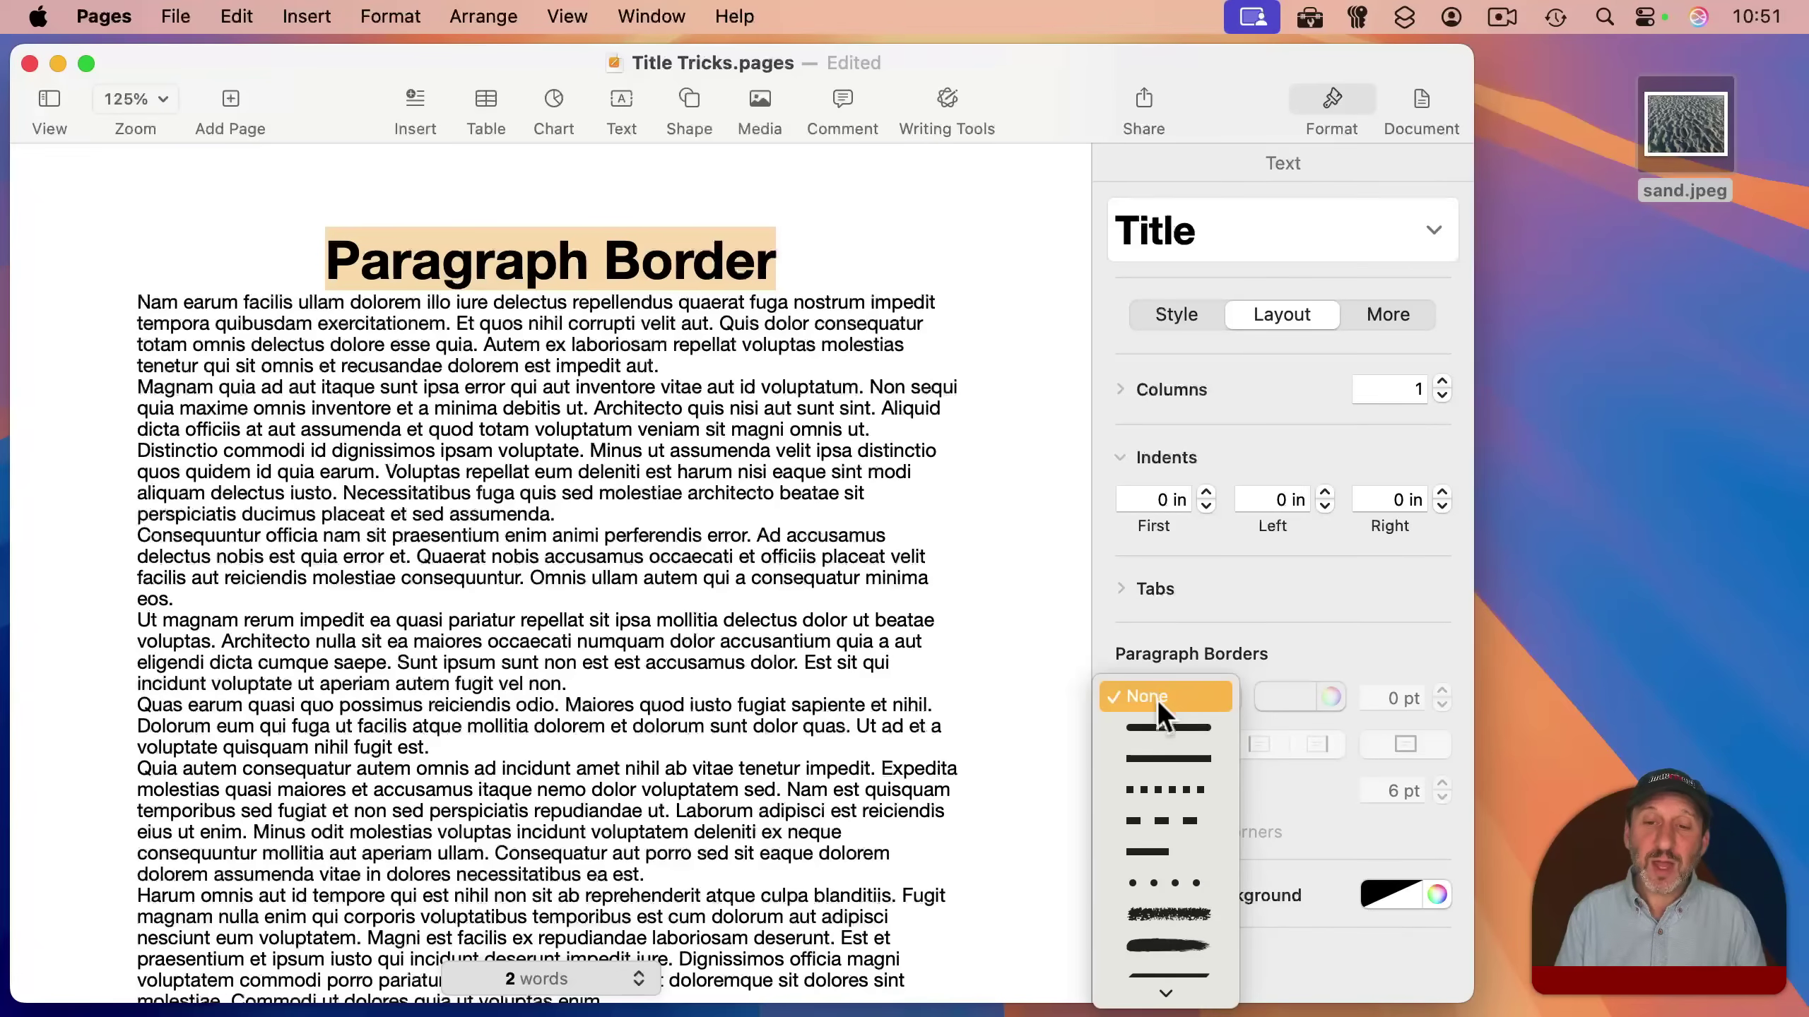
left_click(1156, 721)
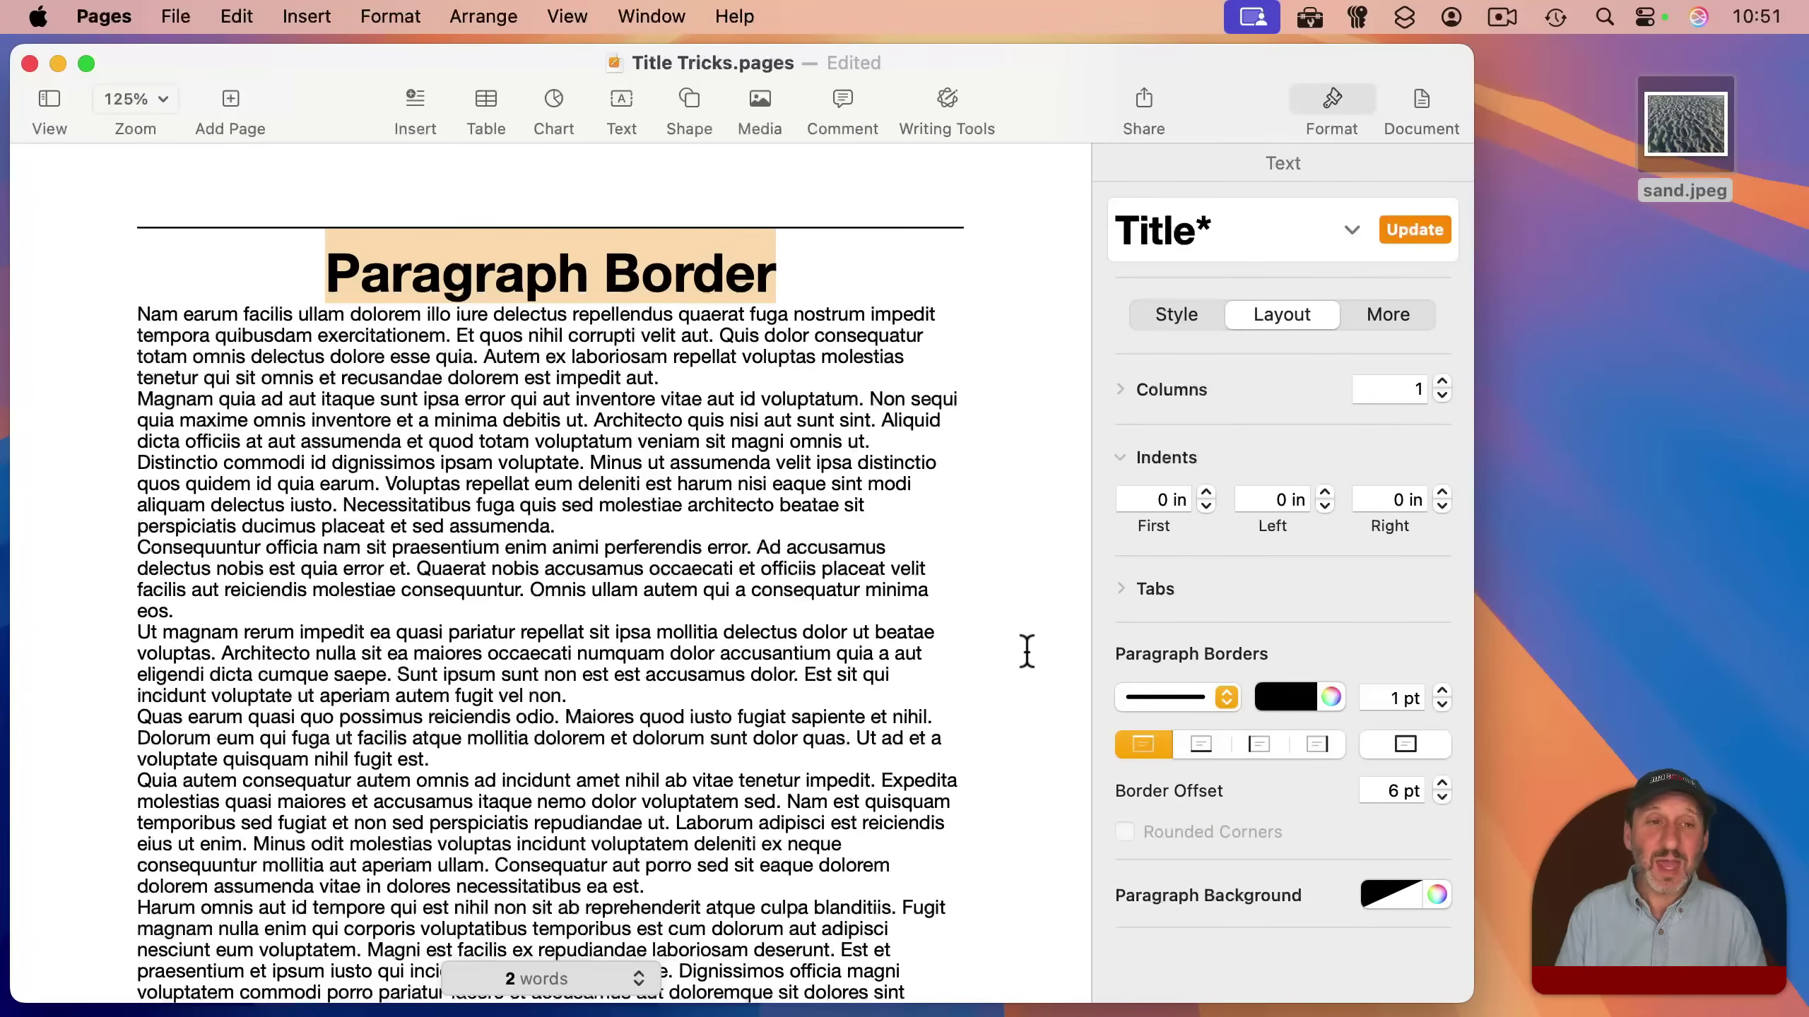
left_click(1204, 745)
left_click(1247, 746)
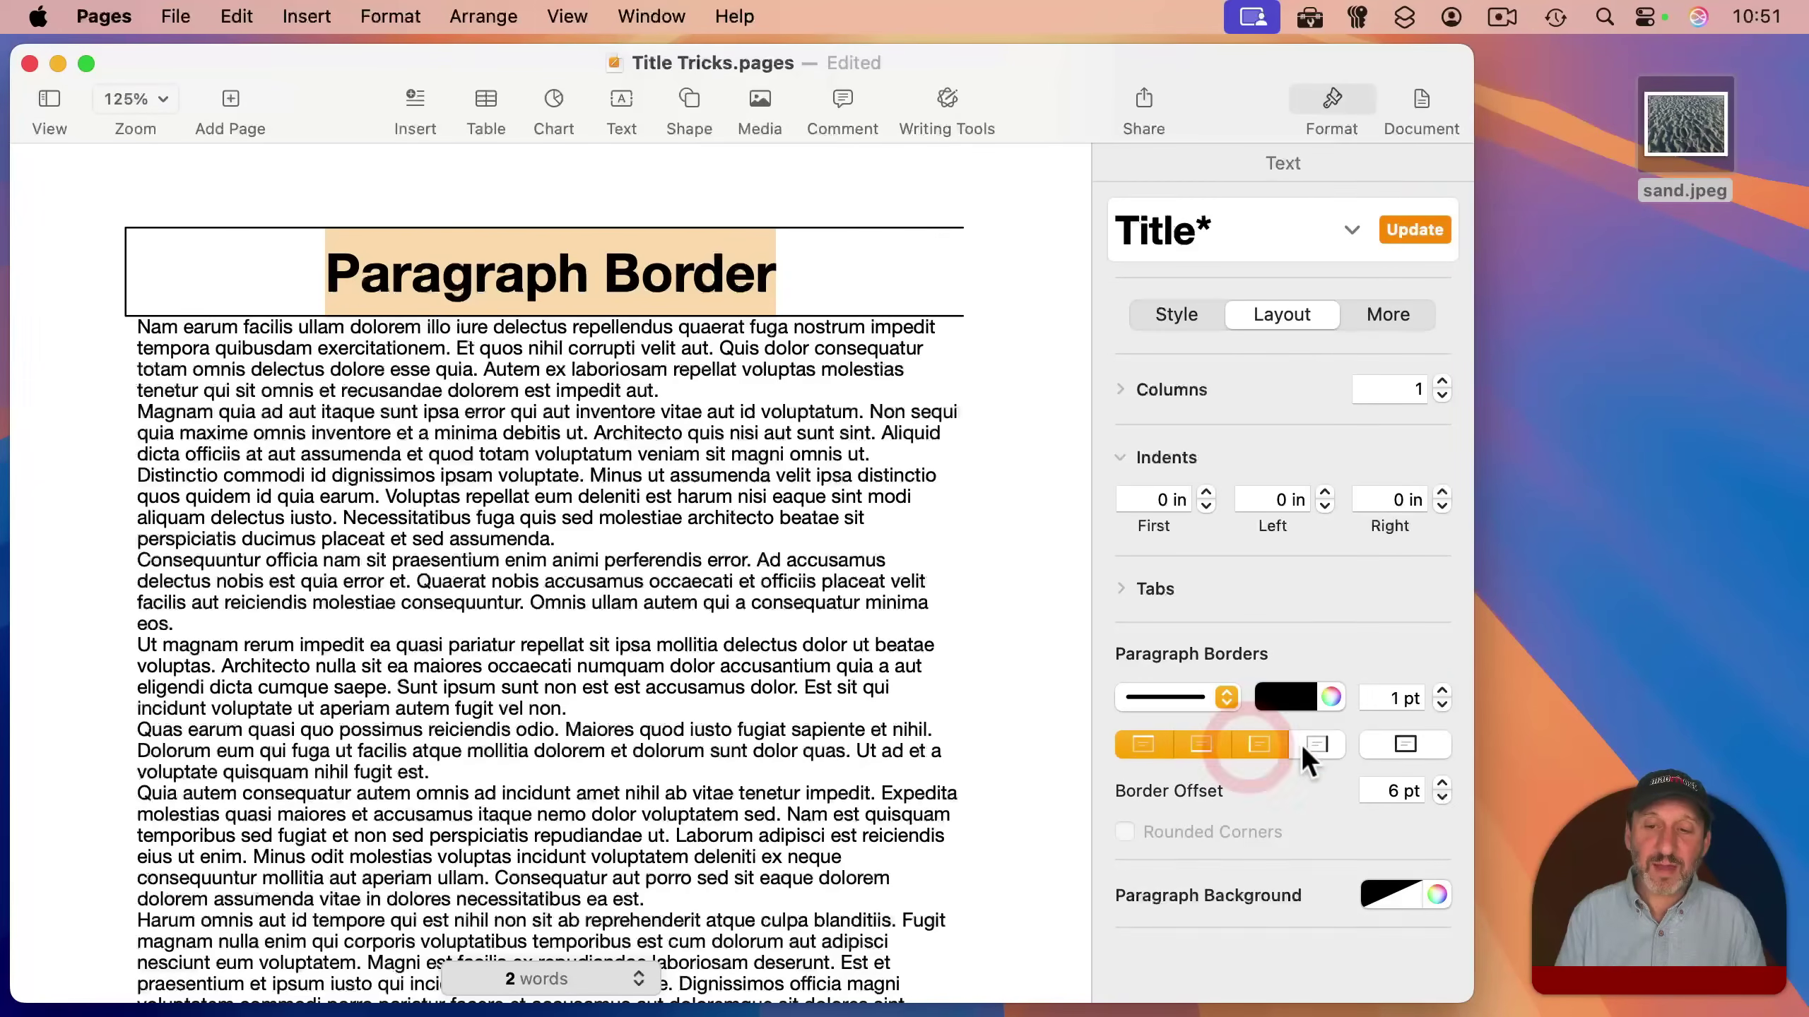
left_click(1302, 744)
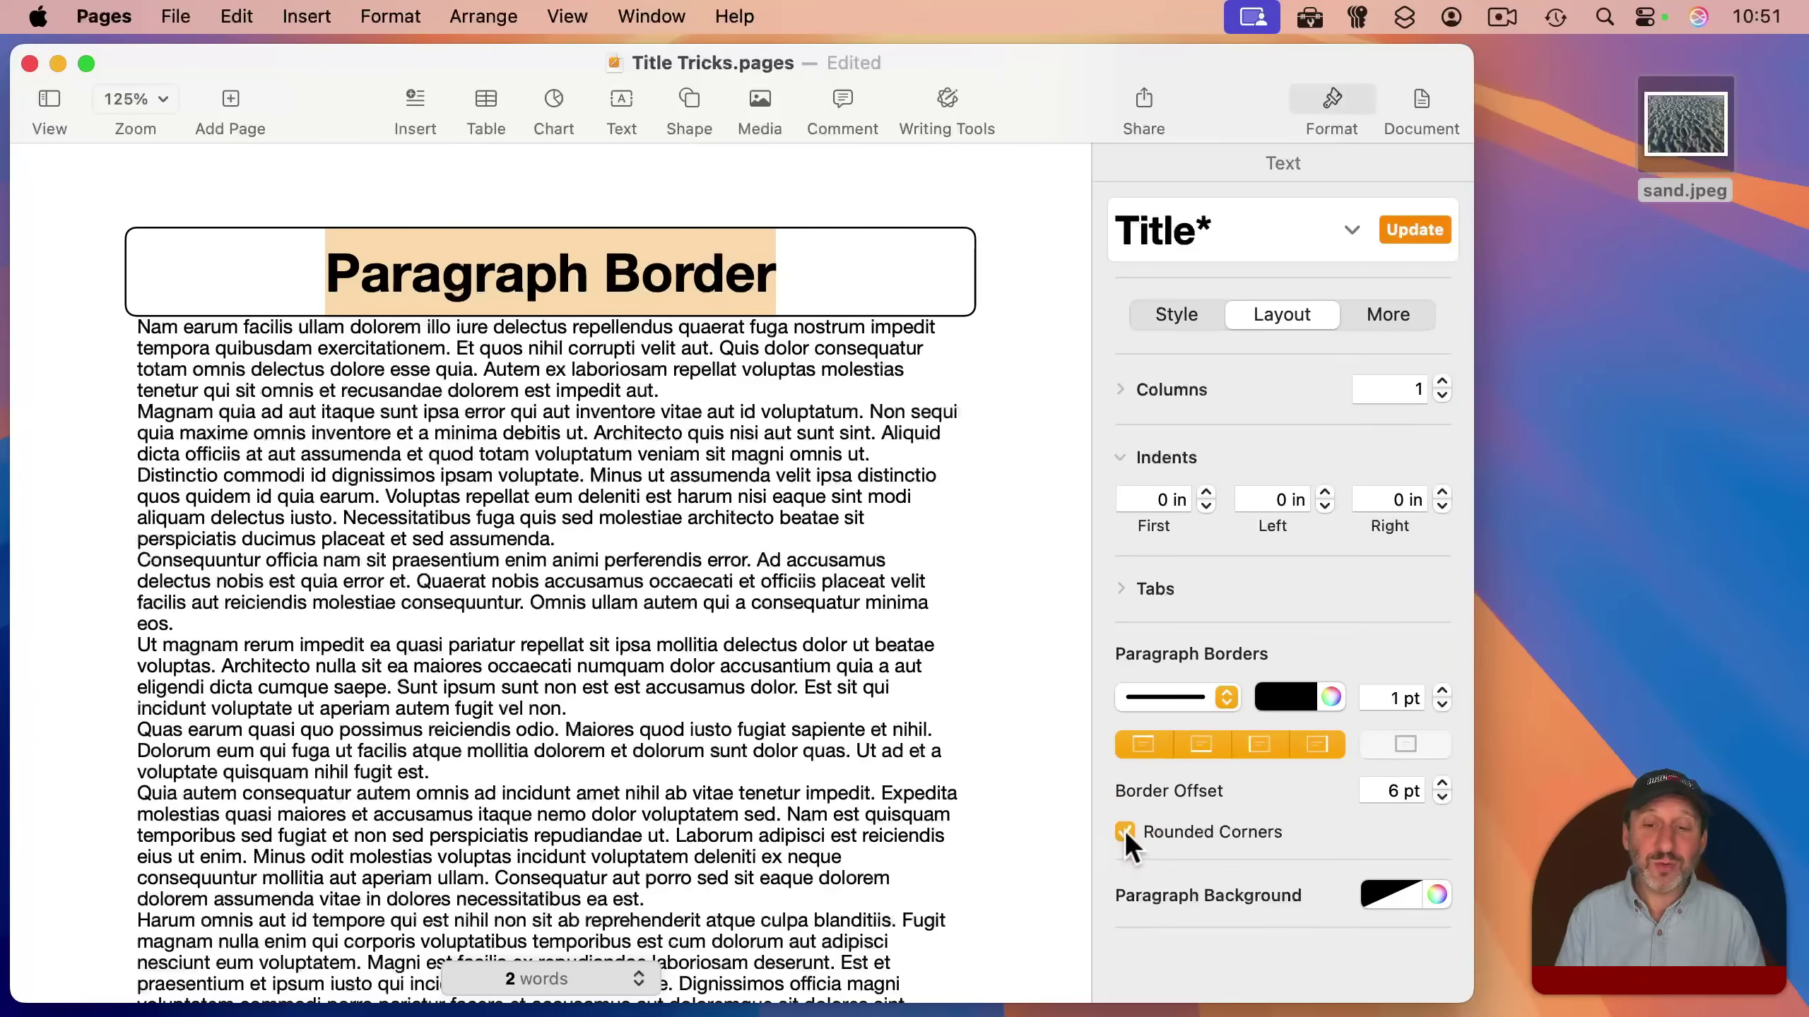
Set the "Paragraph Border" heading's border offset to 2 pt and its border width to 2 pt.
left_click(1440, 796)
left_click(1440, 795)
left_click(1440, 796)
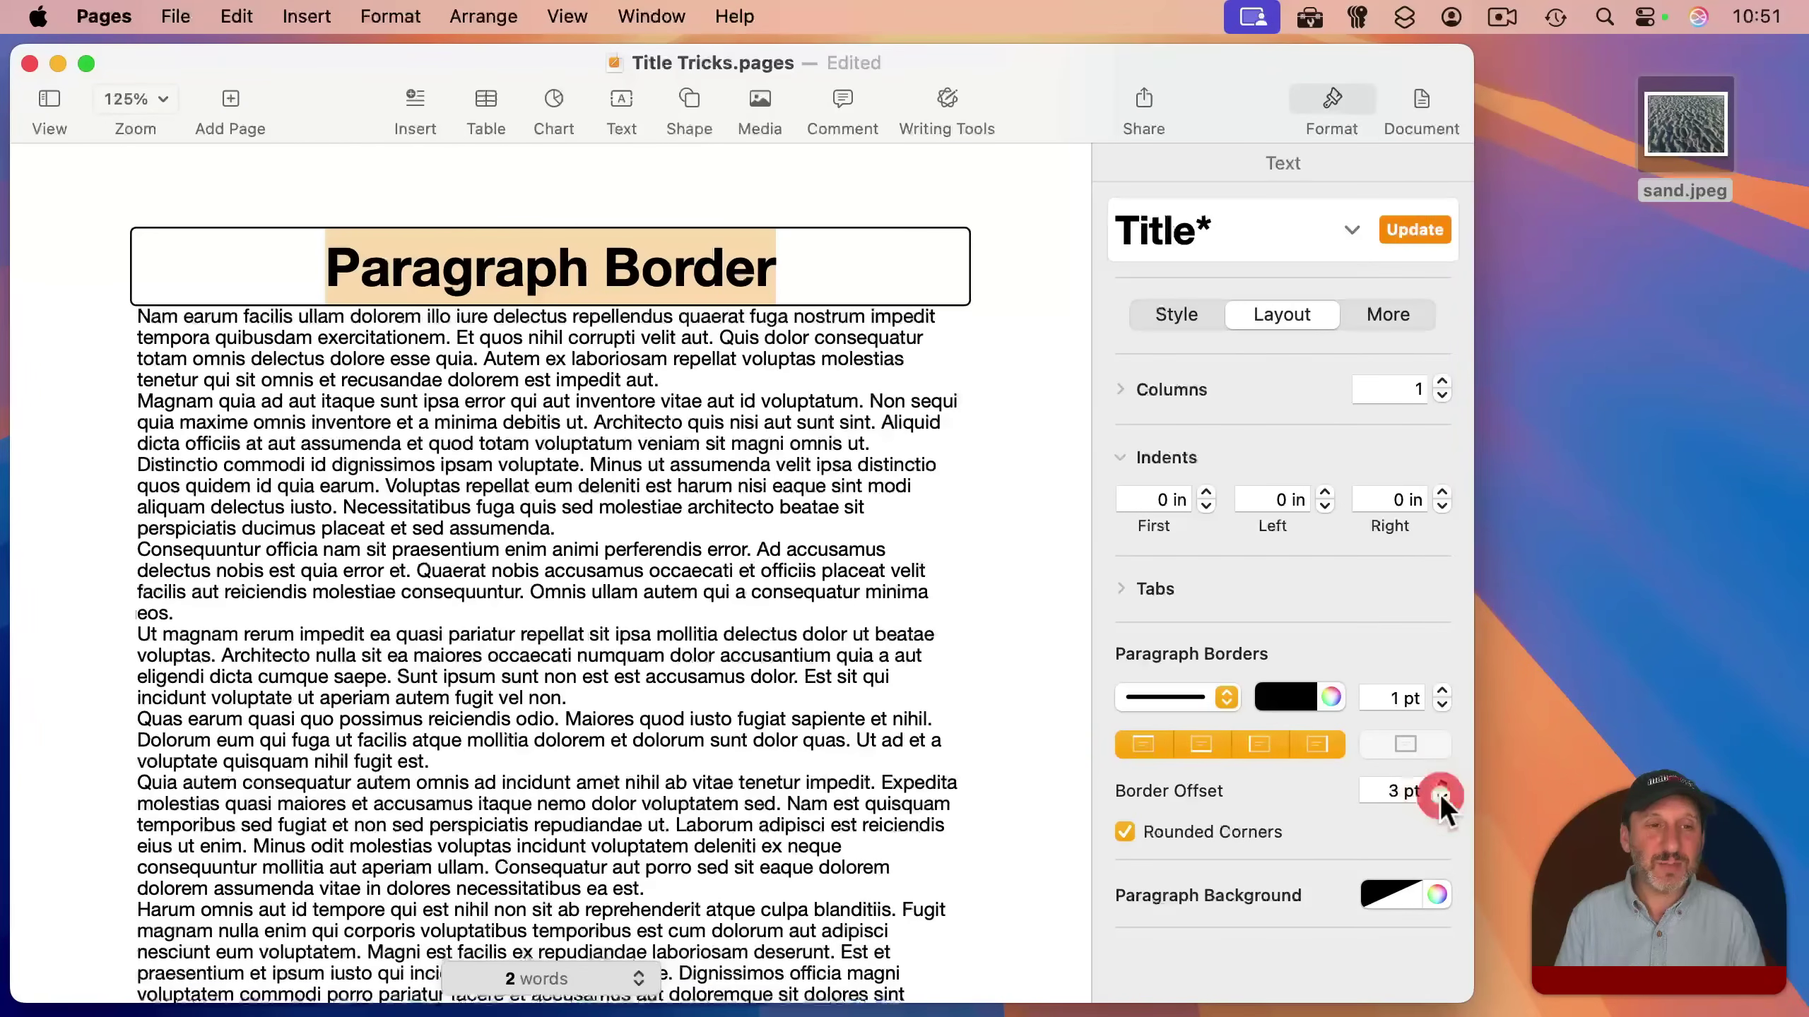
left_click(1439, 795)
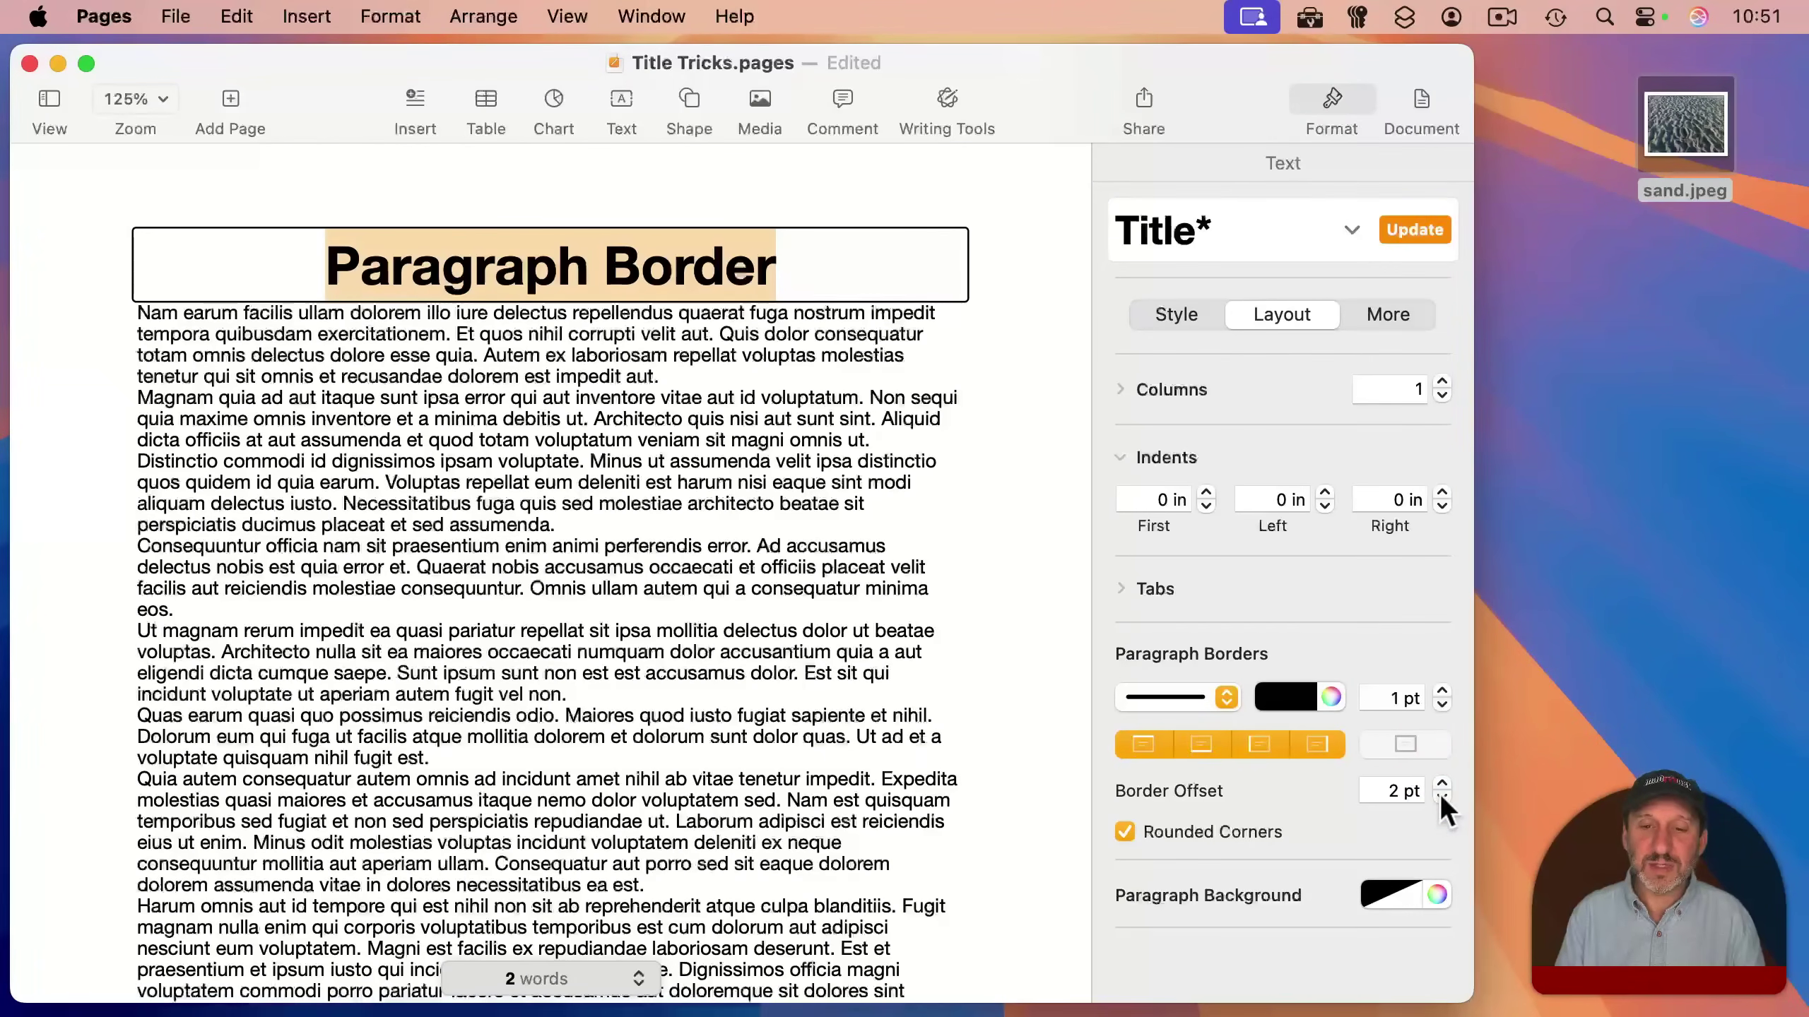
left_click(1442, 690)
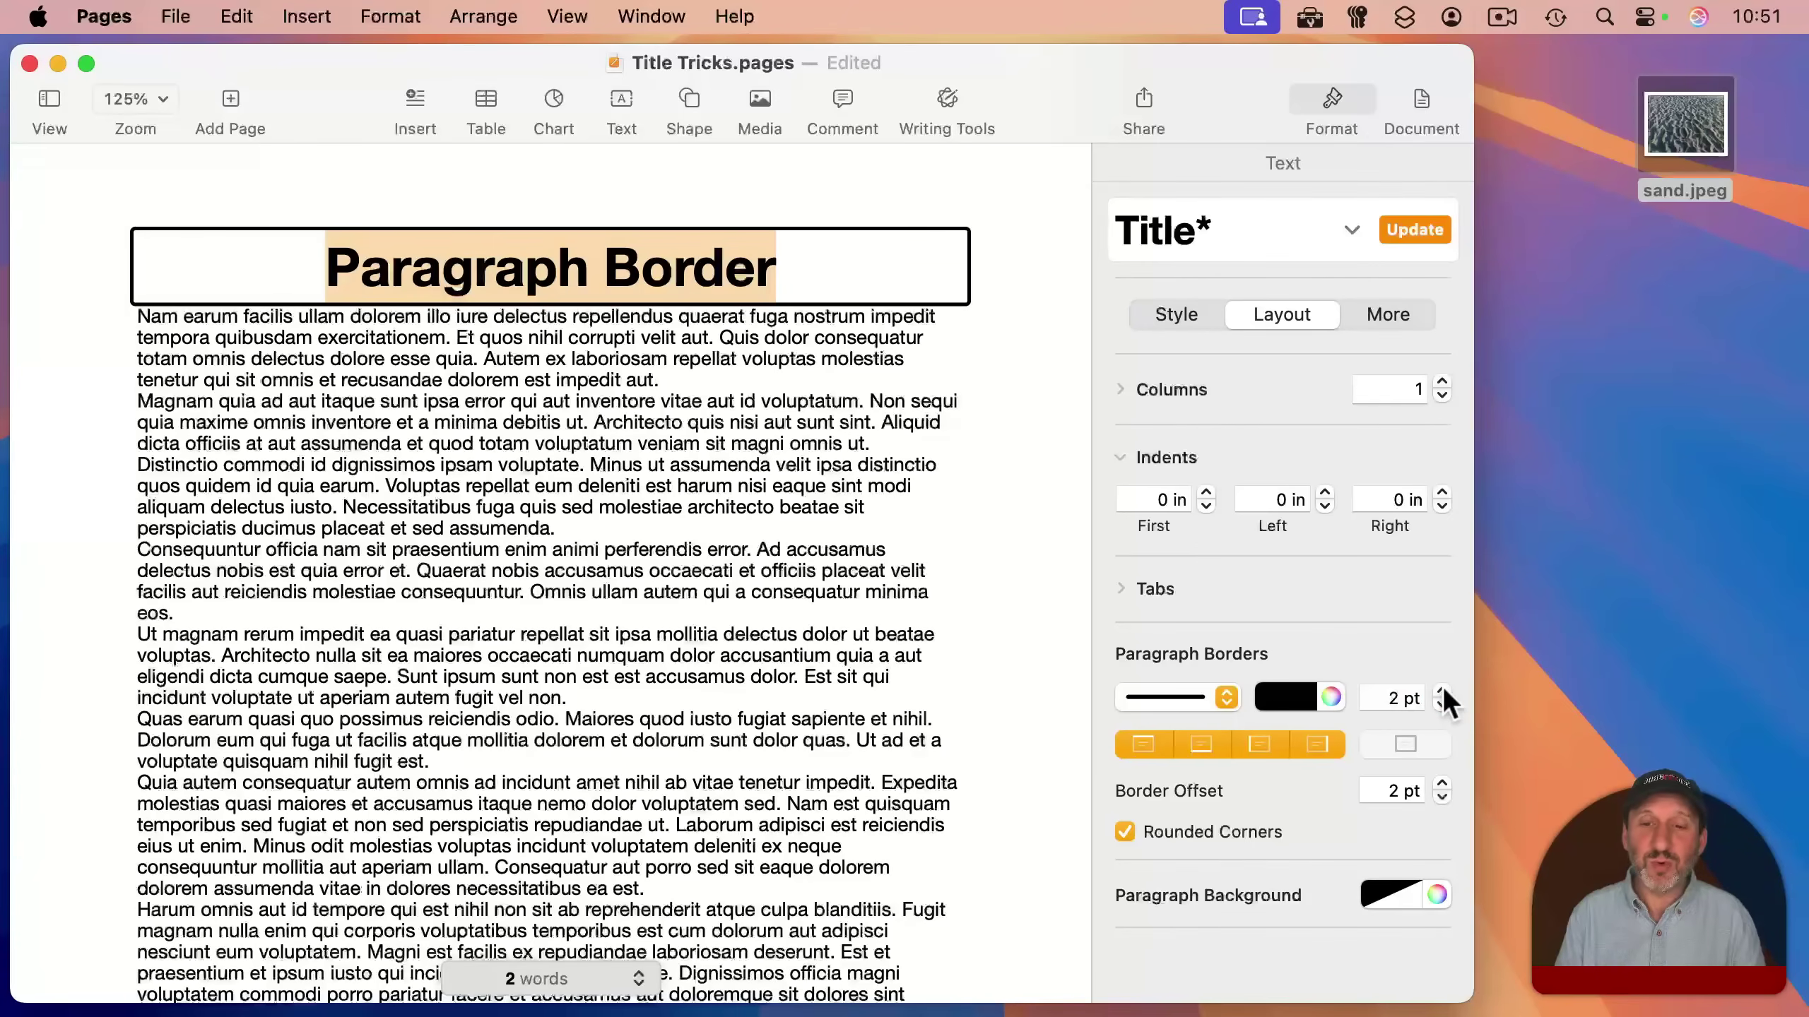
Try blue as the border color of the "Paragraph Border" heading and undo the color change.
left_click(1300, 696)
left_click(1167, 790)
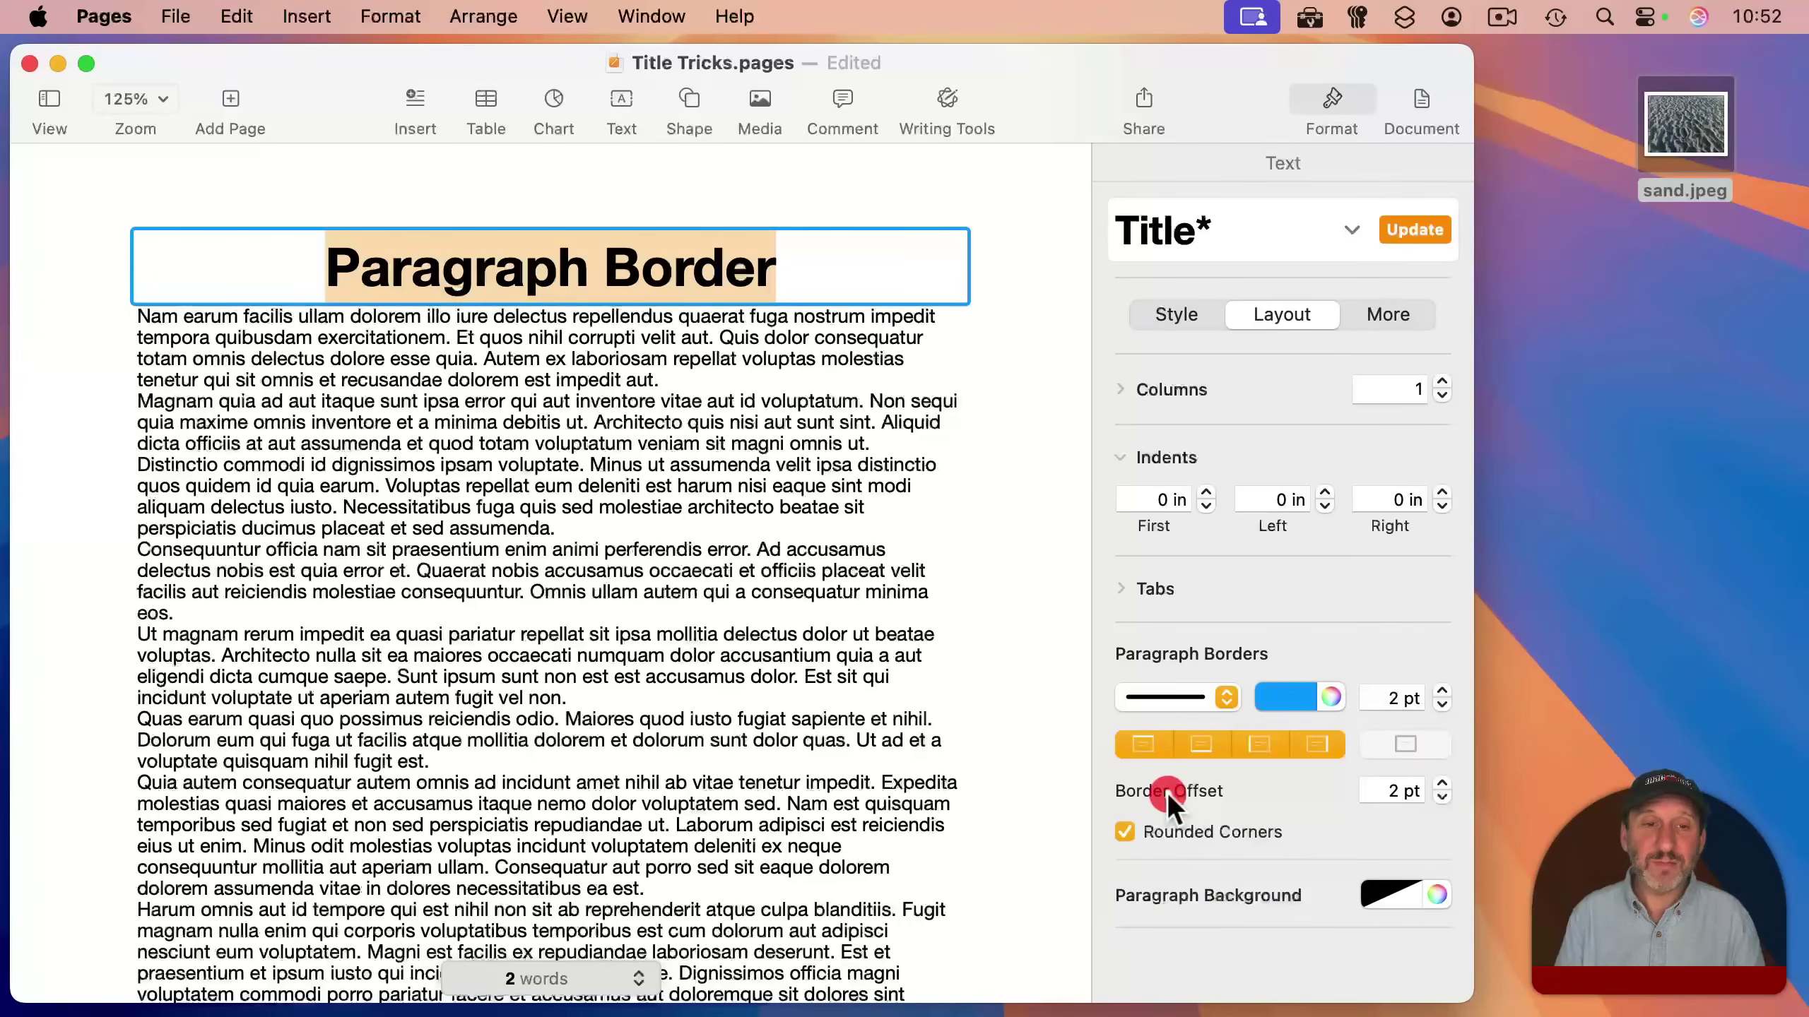
key("super+z")
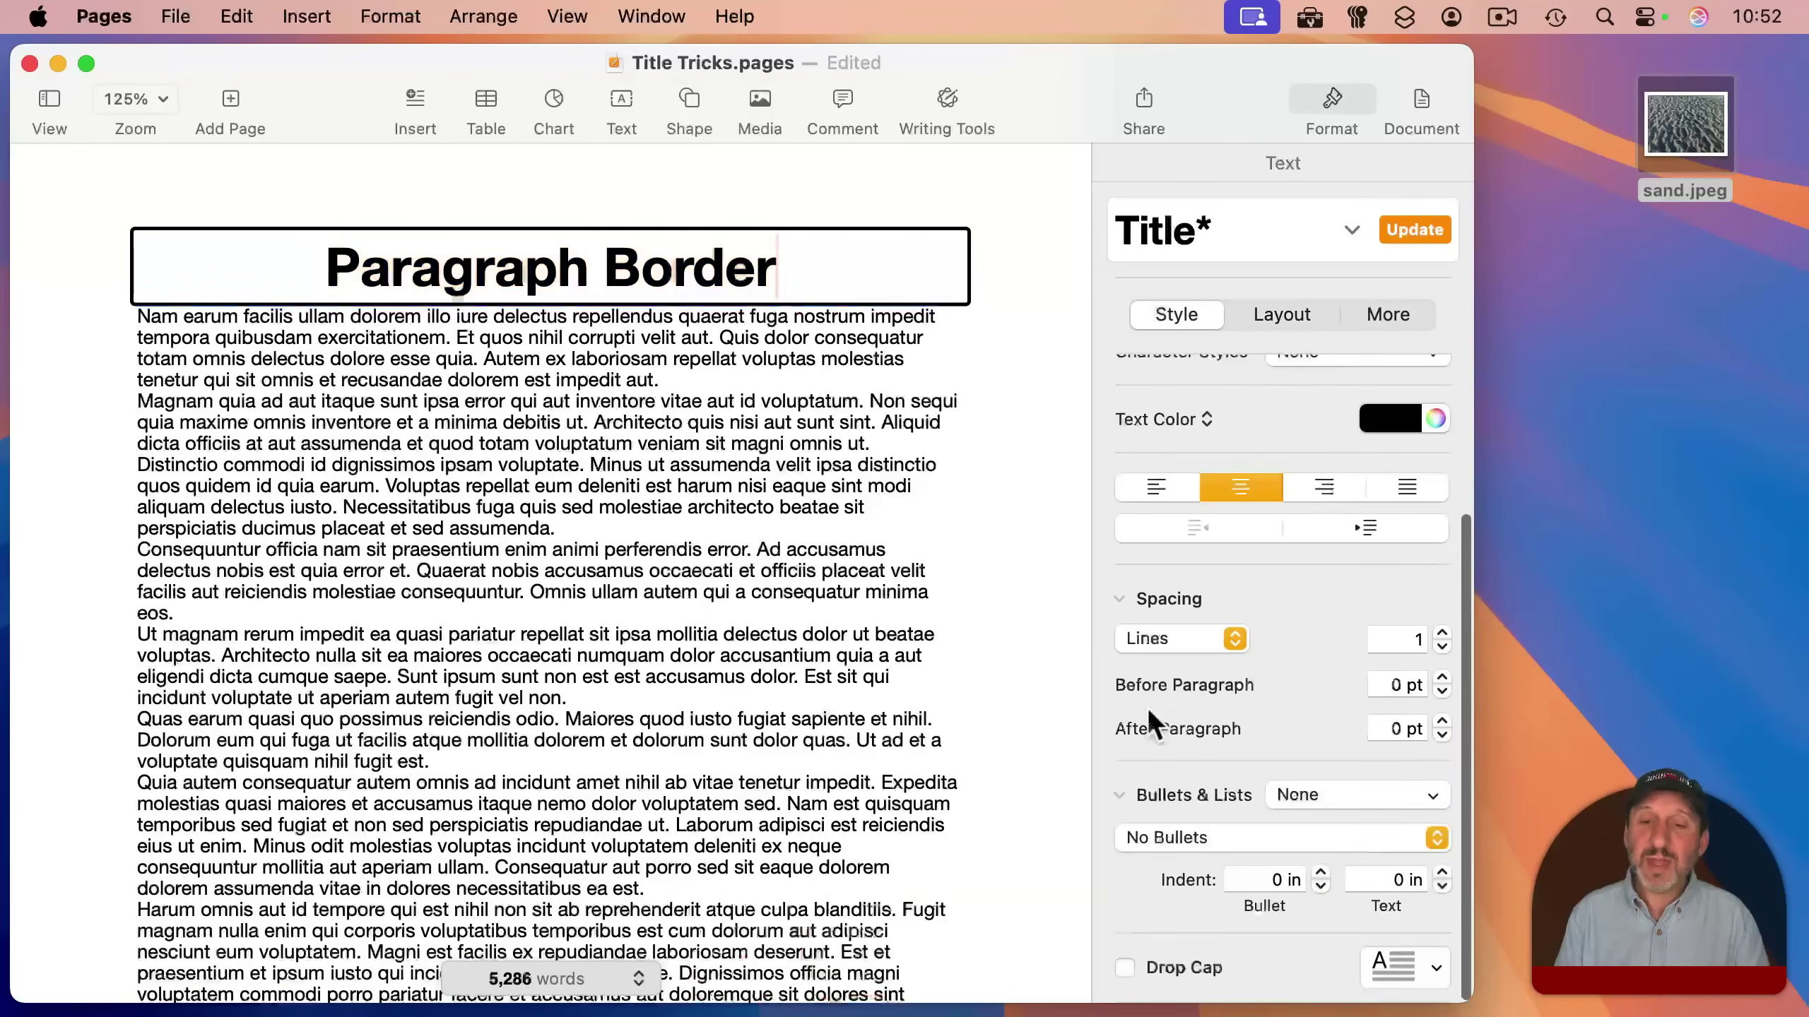
Increase the after-paragraph spacing of the "Paragraph Border" heading.
left_click(1441, 721)
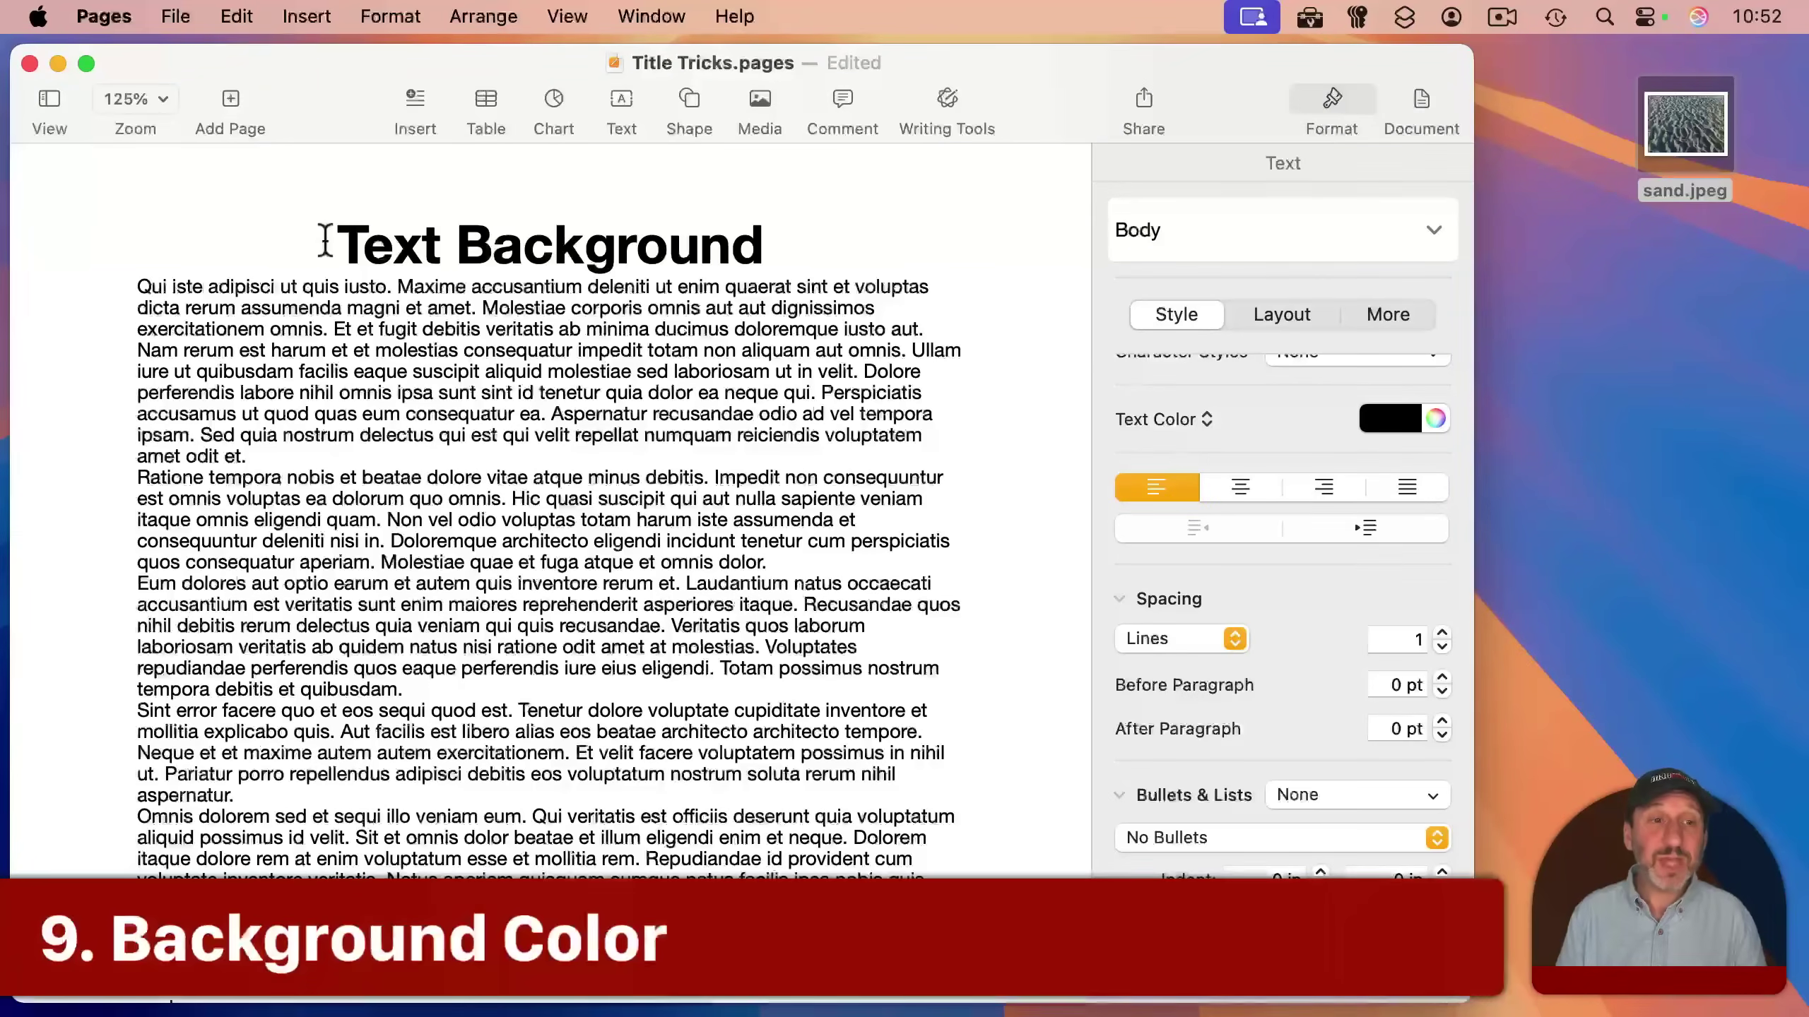
Give the "Text Background" heading a light blue paragraph background and insert an empty line below it.
left_click_drag(341, 242, 762, 246)
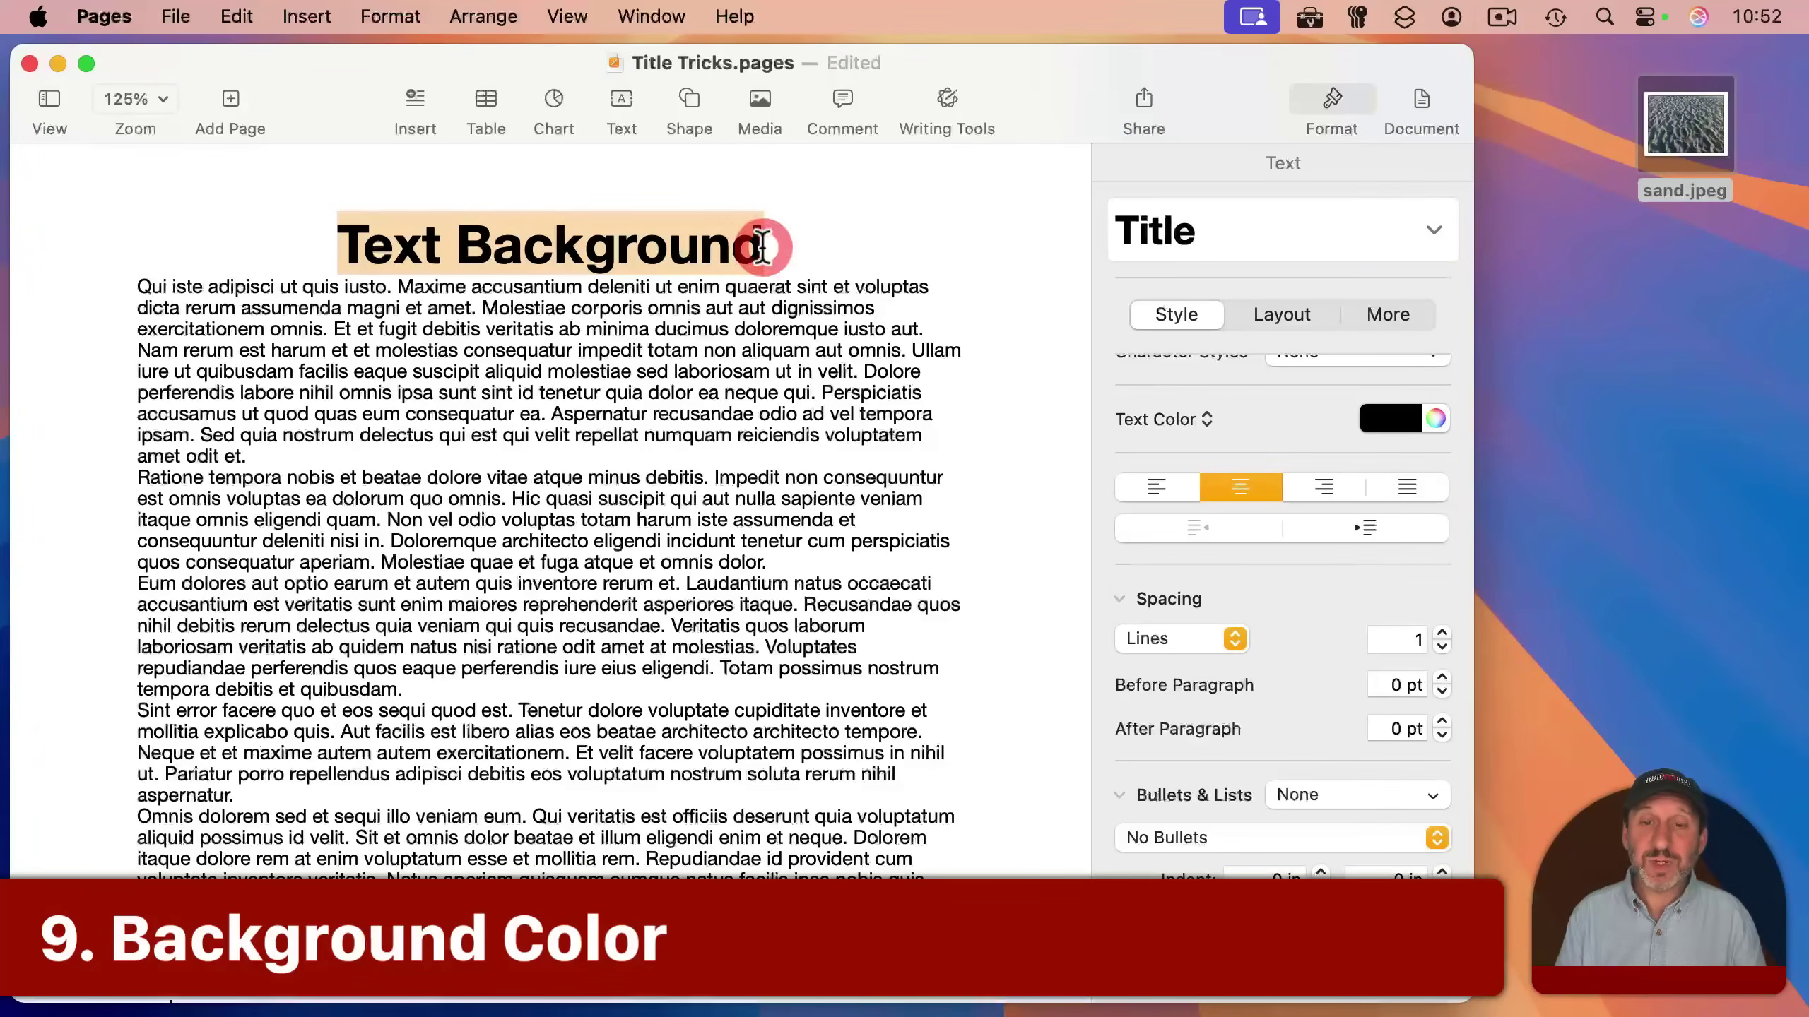
left_click(1293, 314)
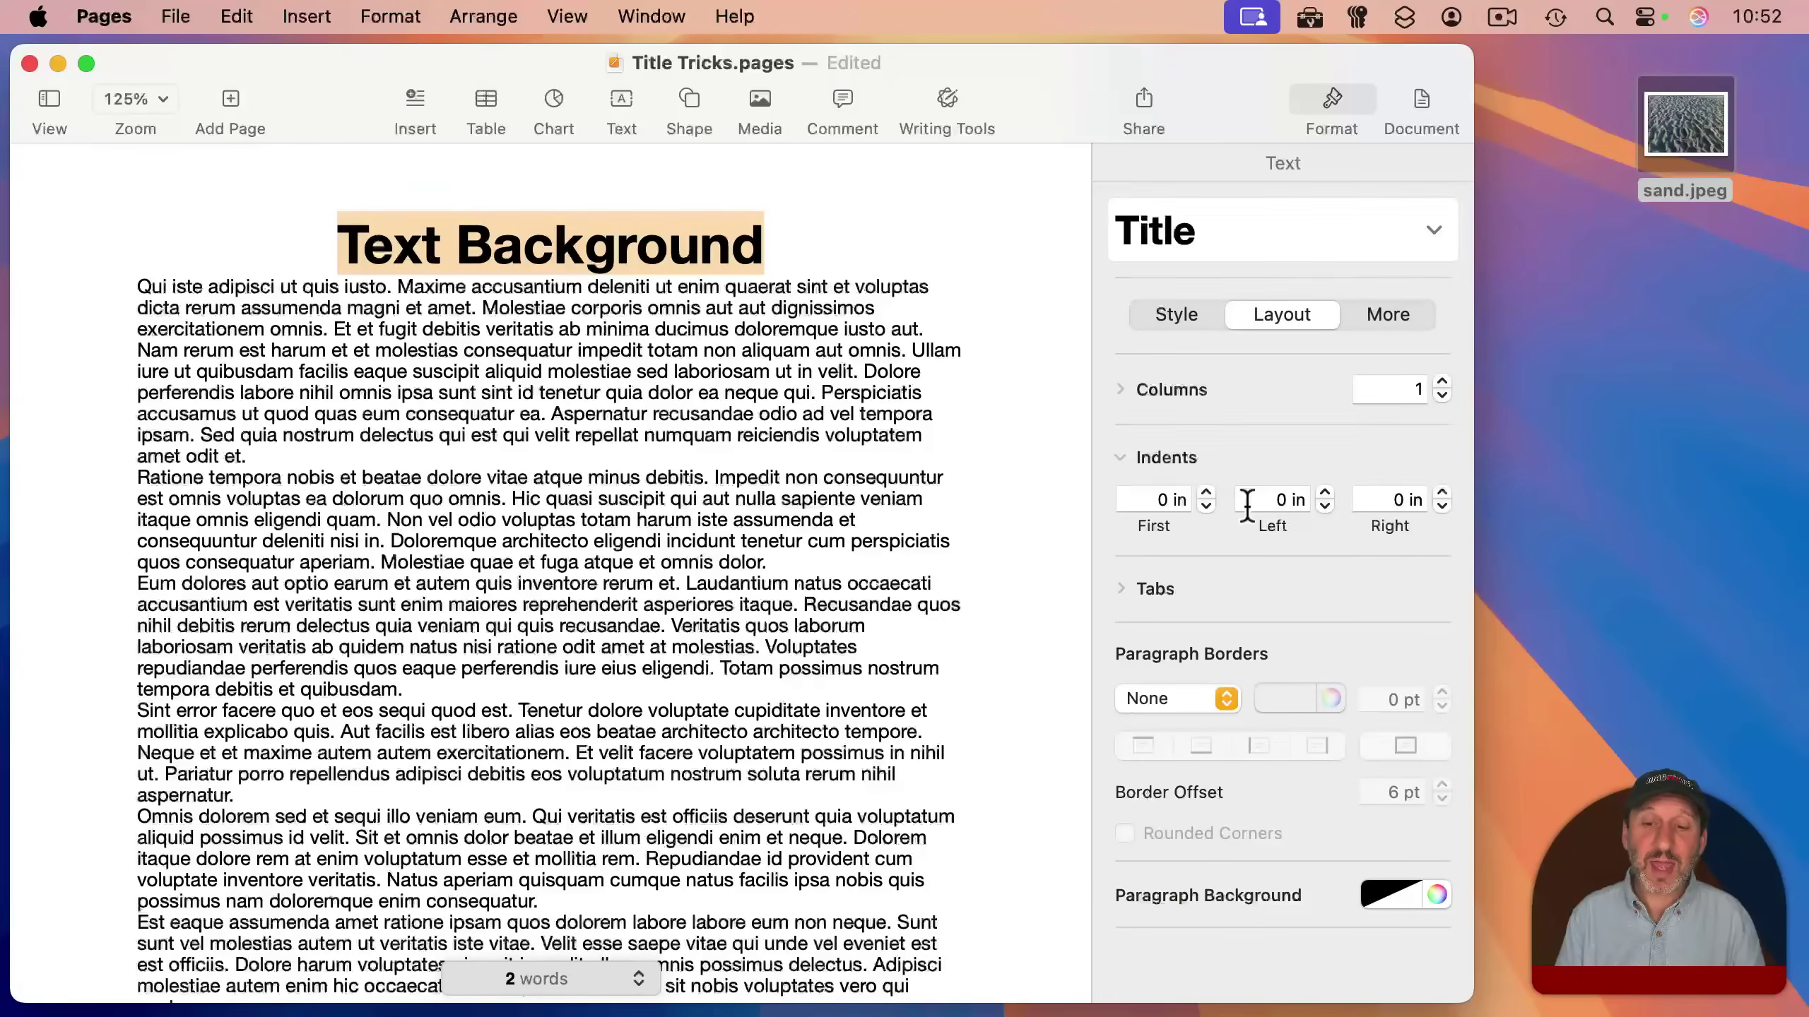
left_click(1405, 894)
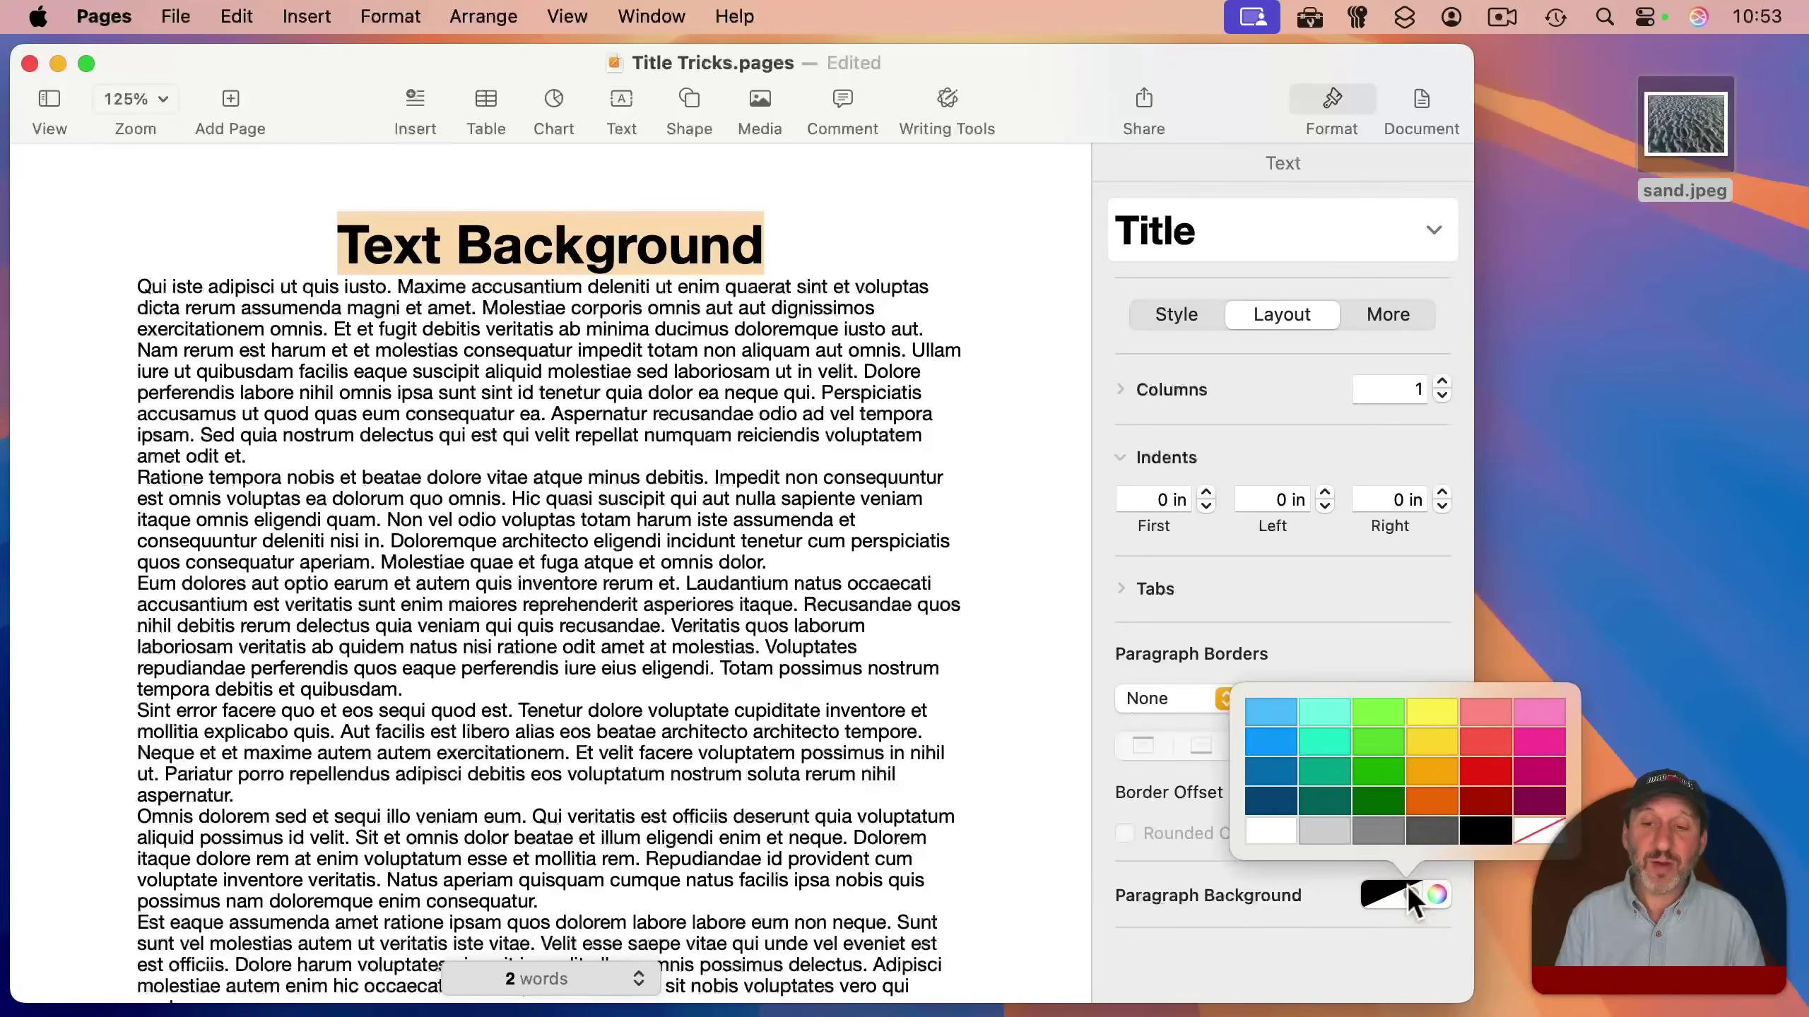
left_click(1272, 741)
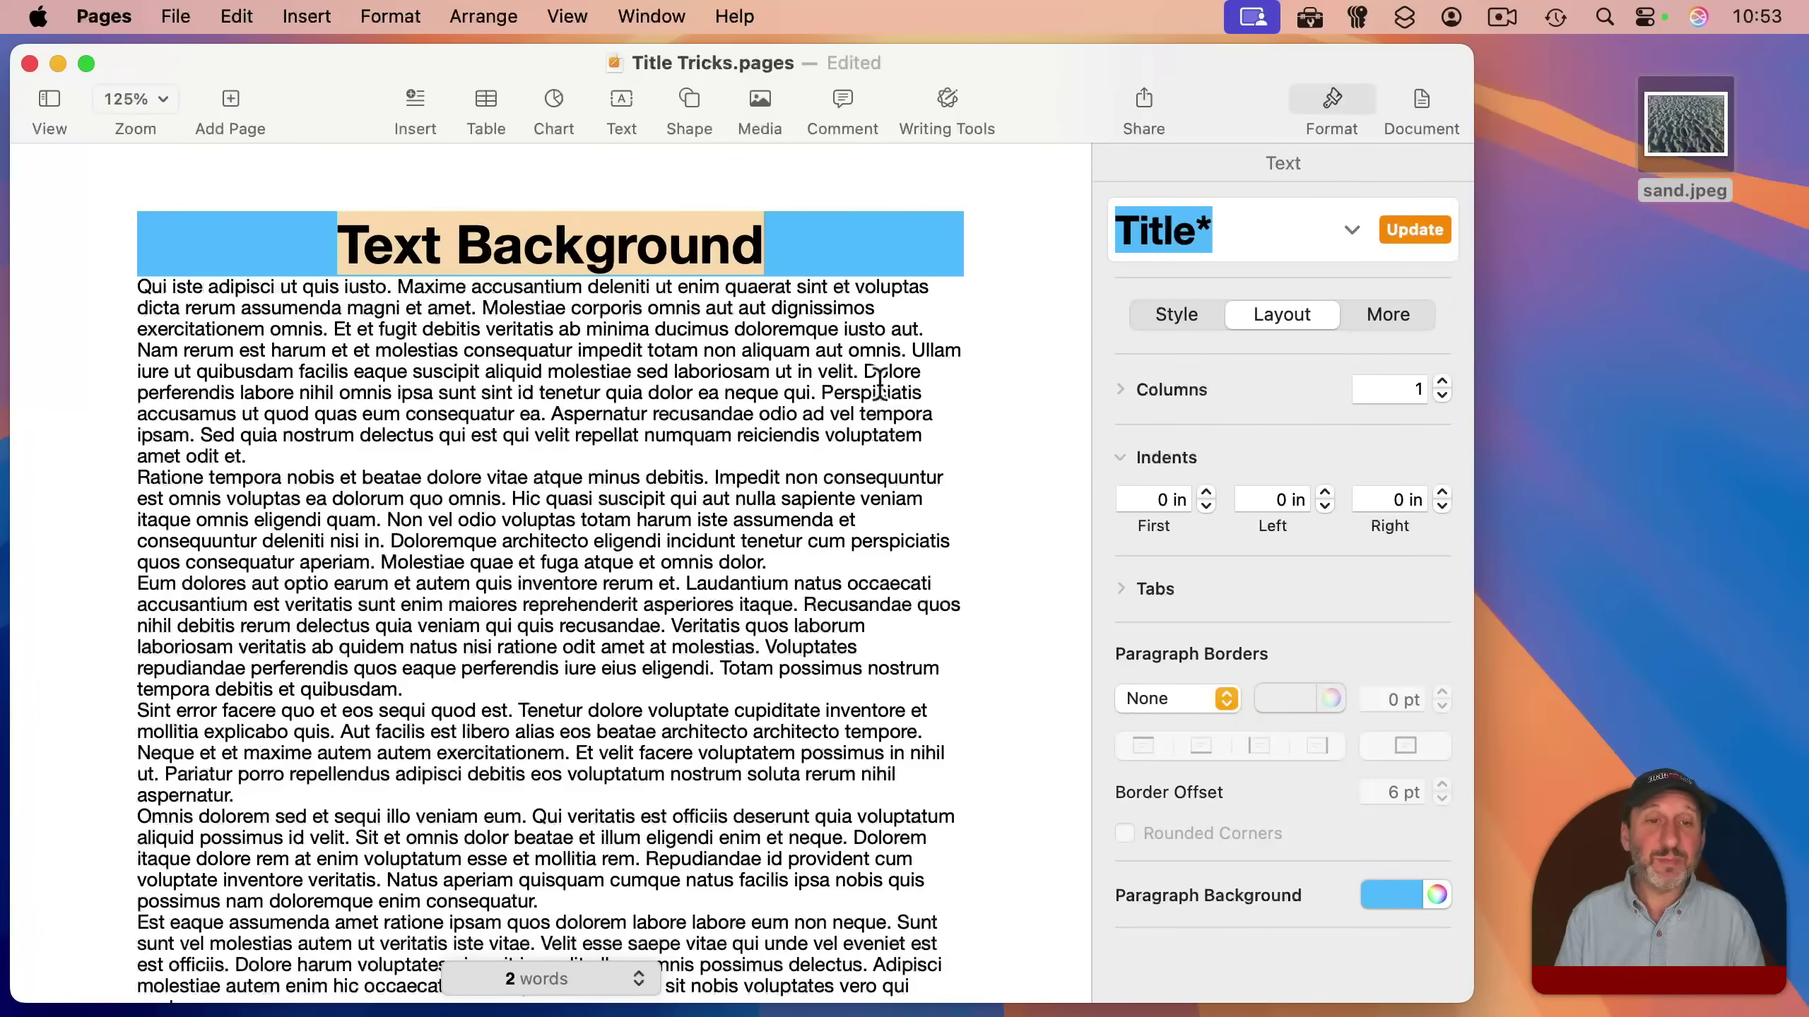
left_click(699, 282)
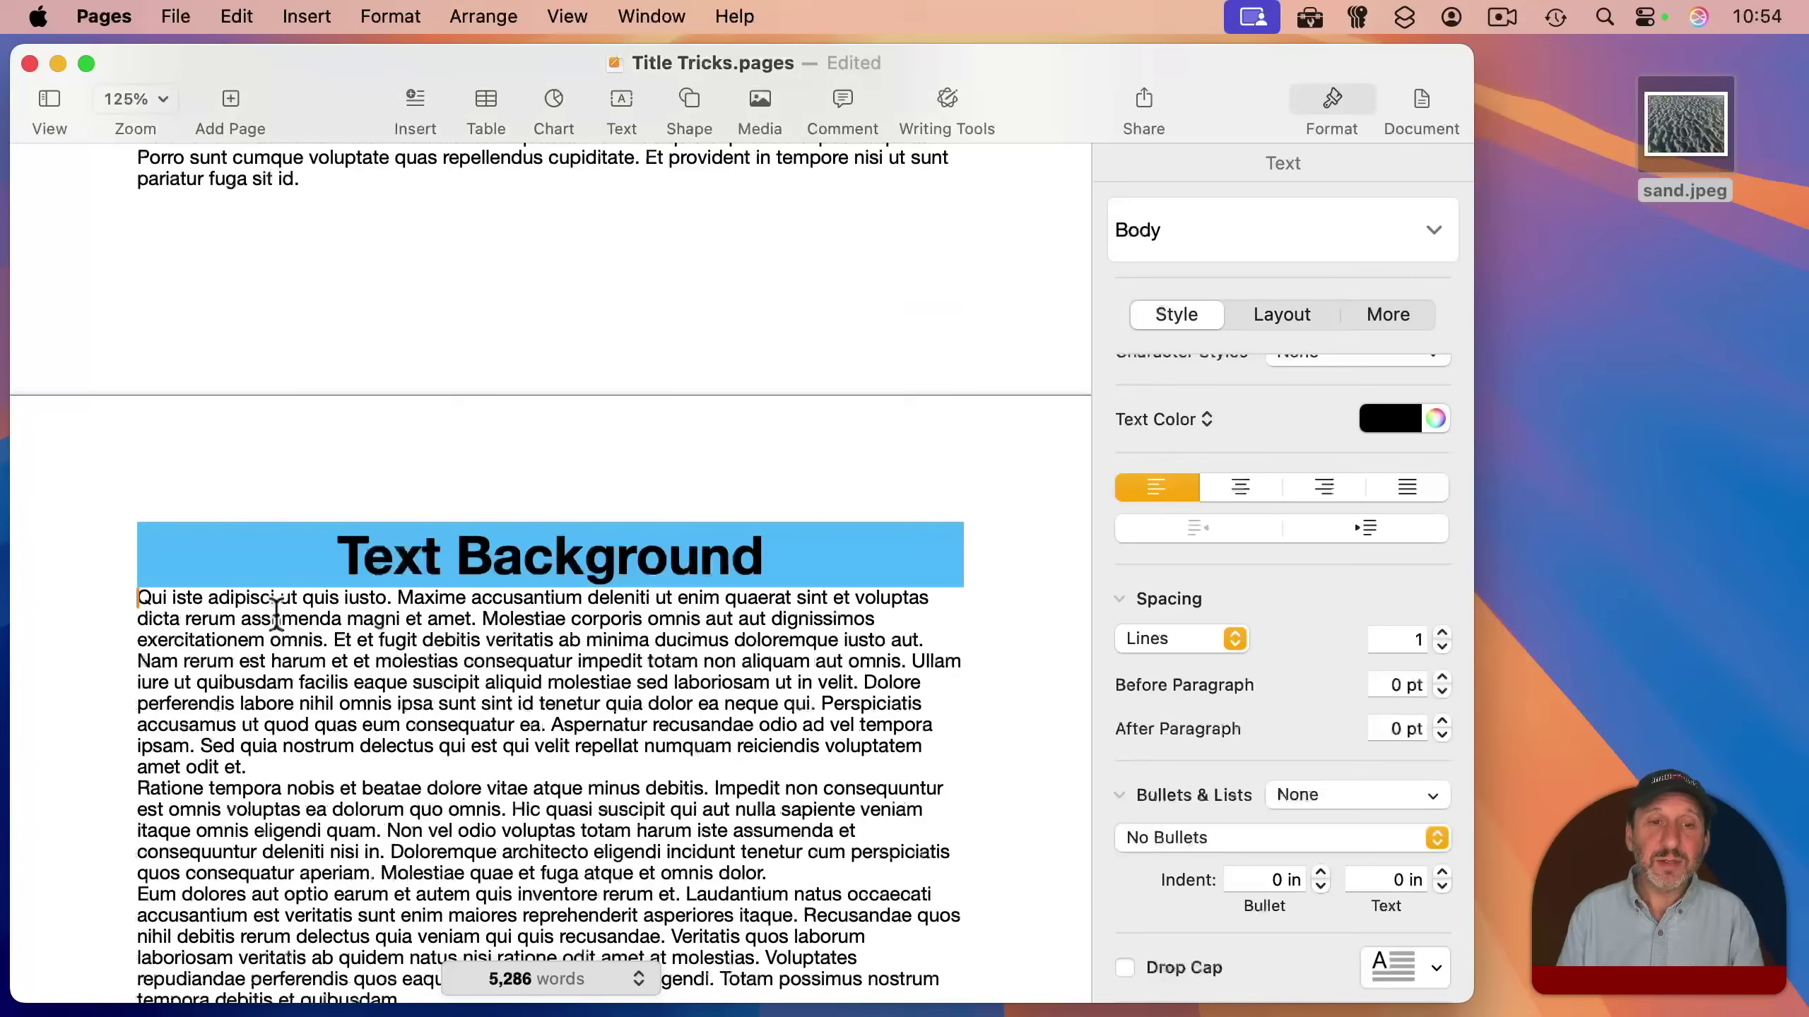
key("Return")
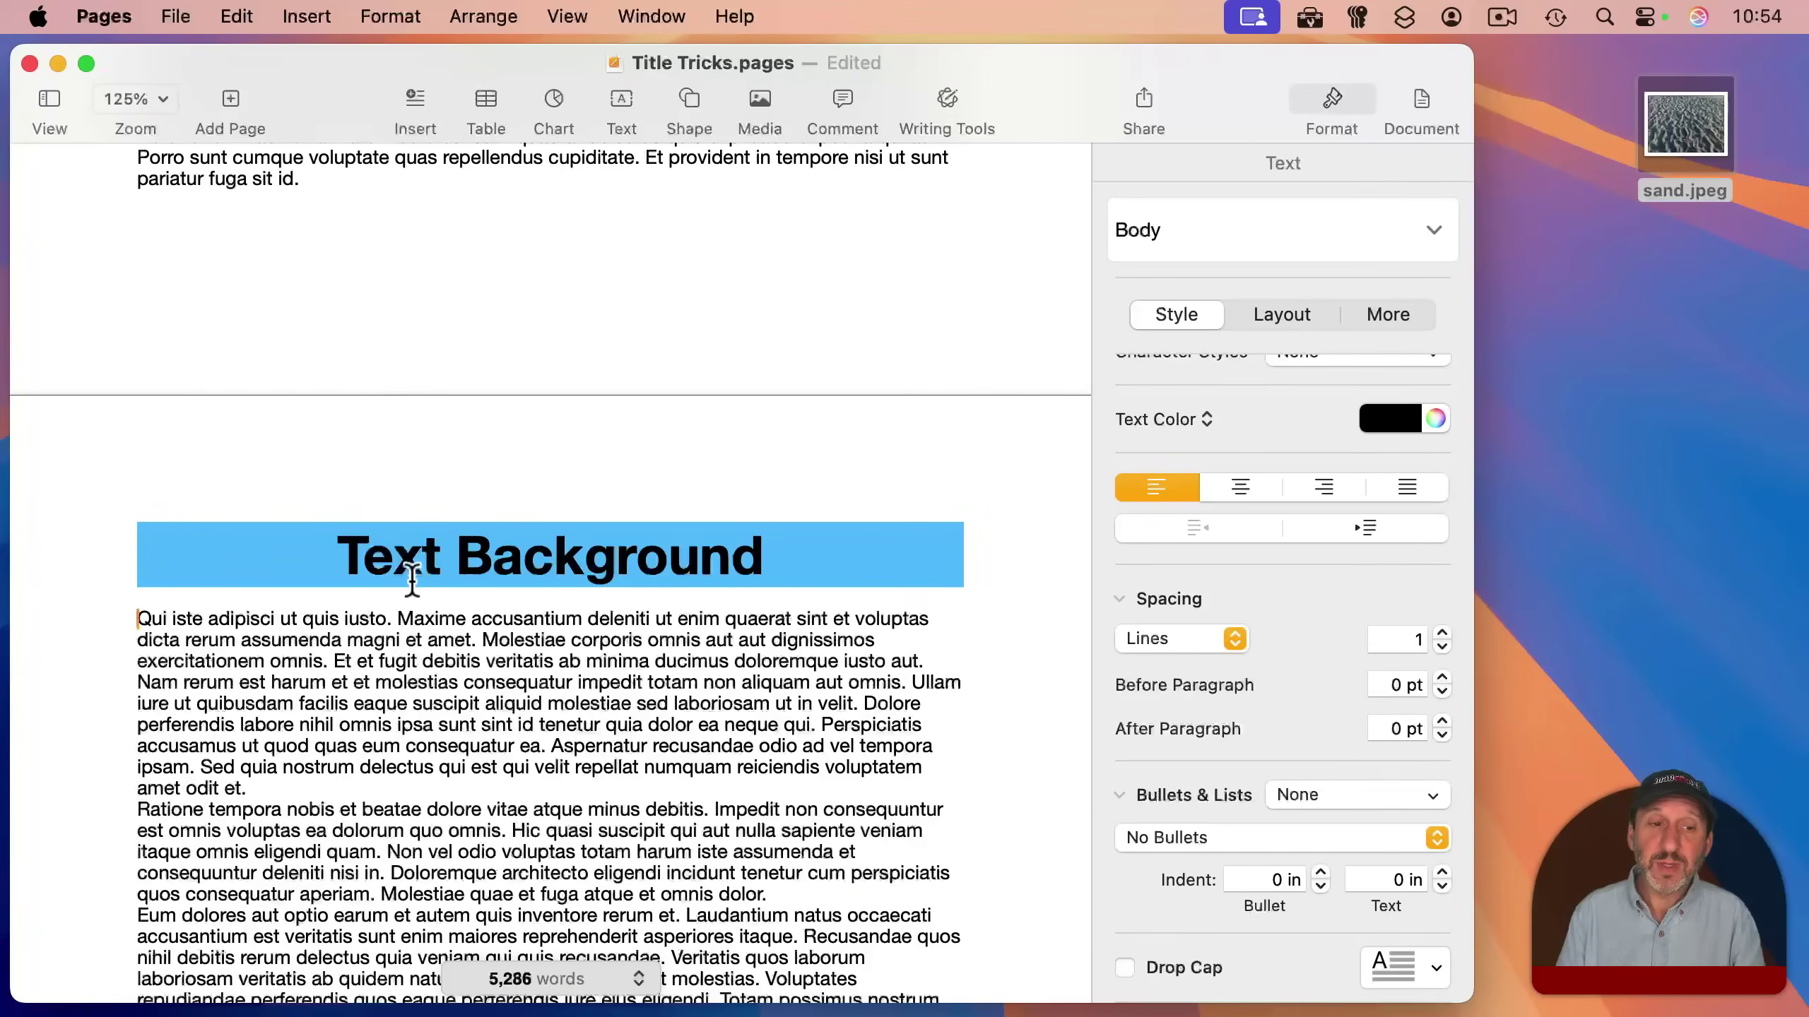
Put a solid 1 pt paragraph border with rounded corners on all four sides of the "Text Background" heading.
left_click_drag(340, 558, 762, 560)
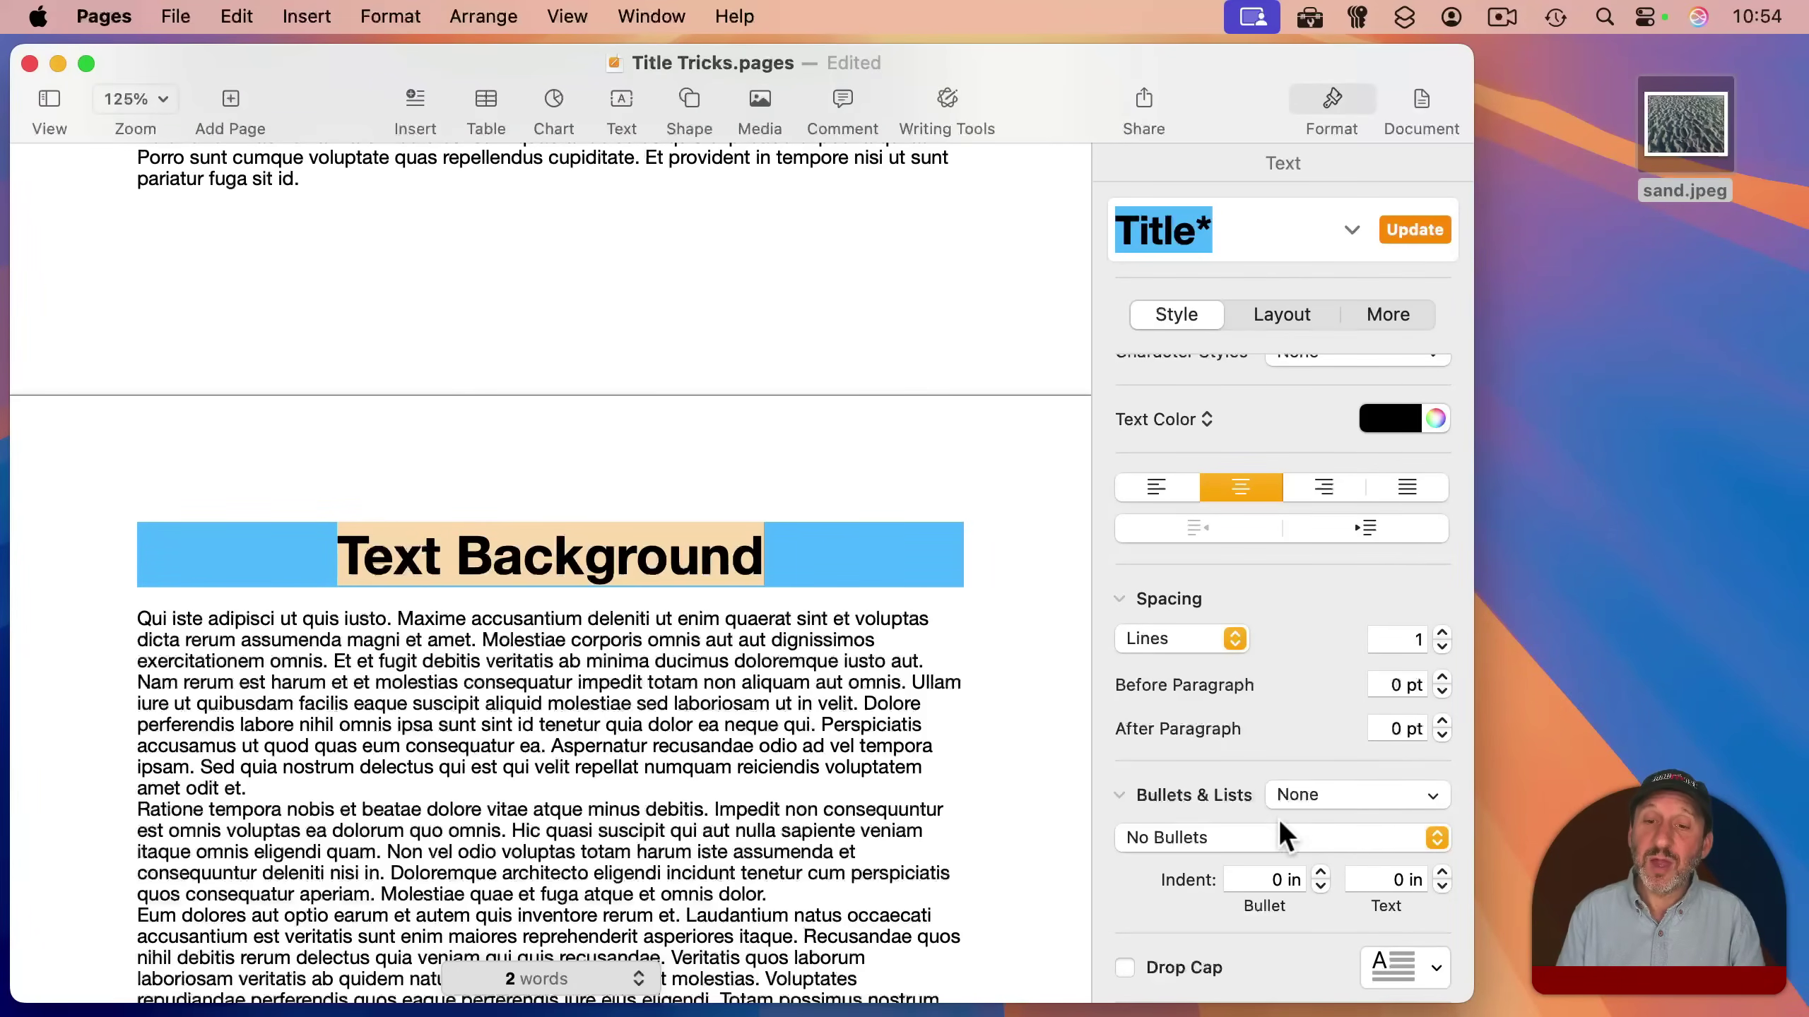
left_click(1277, 314)
left_click(1175, 696)
left_click(1243, 749)
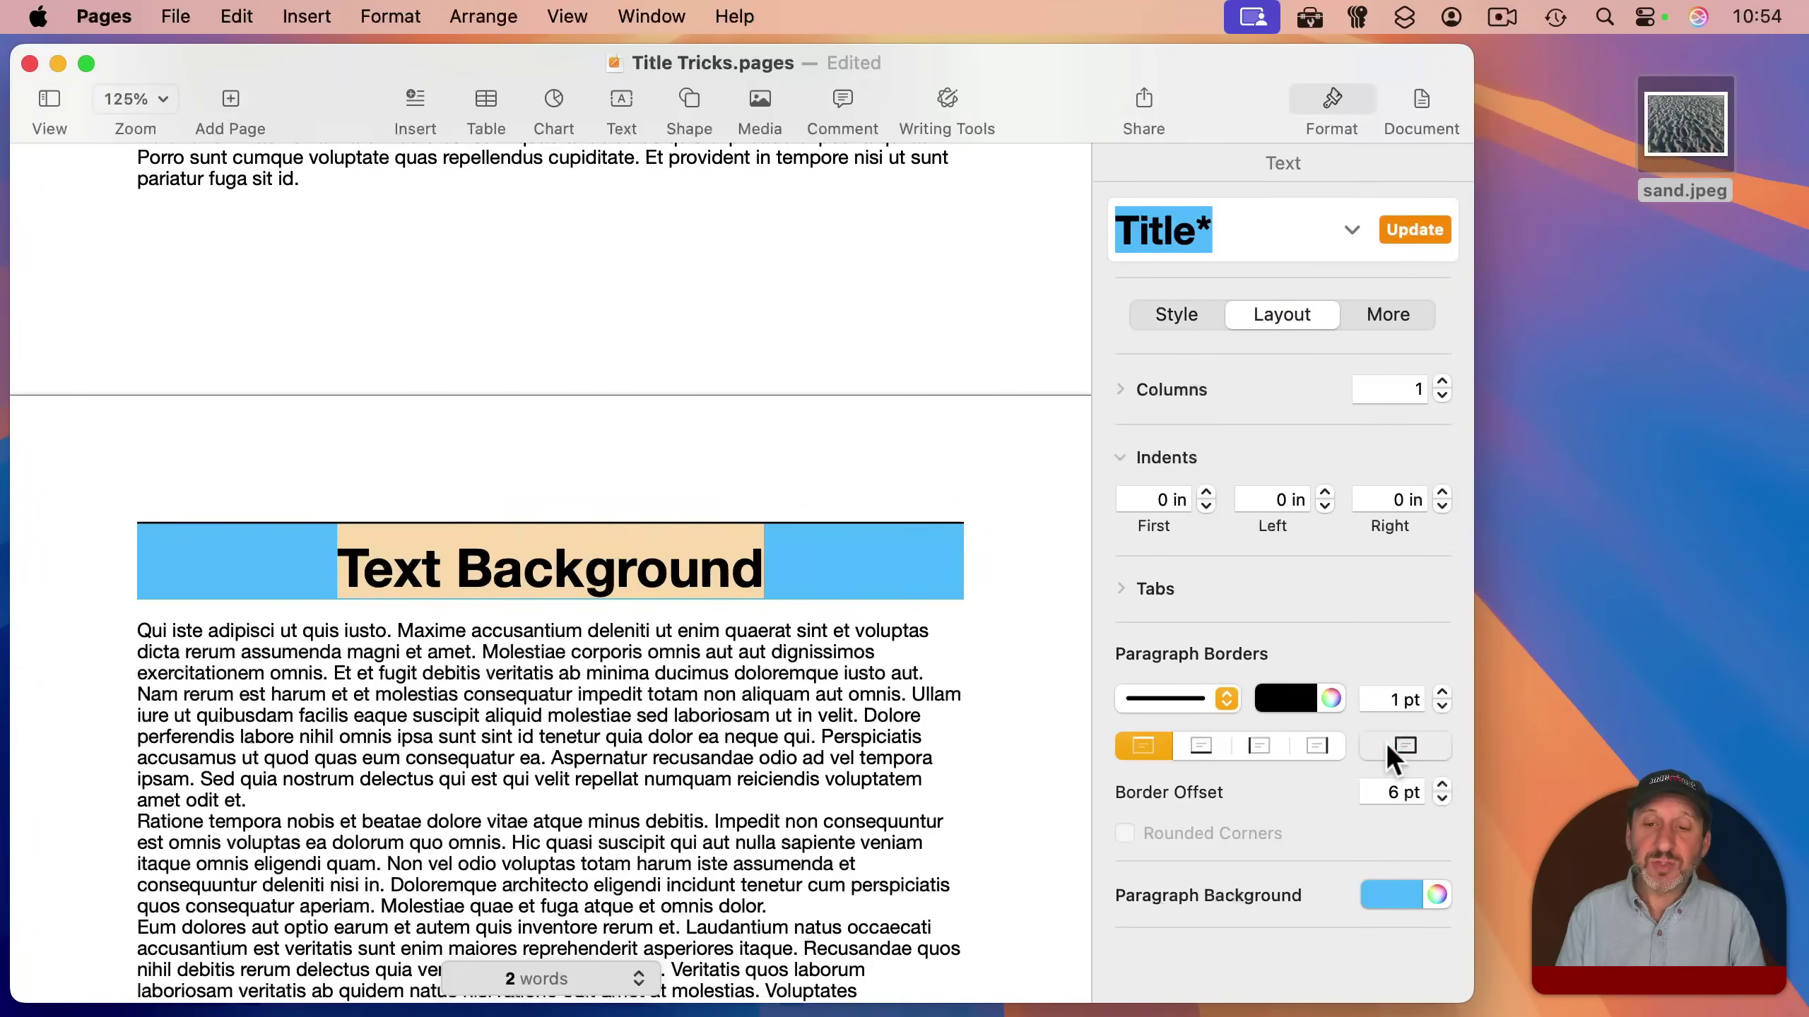
left_click(1388, 745)
left_click(1172, 835)
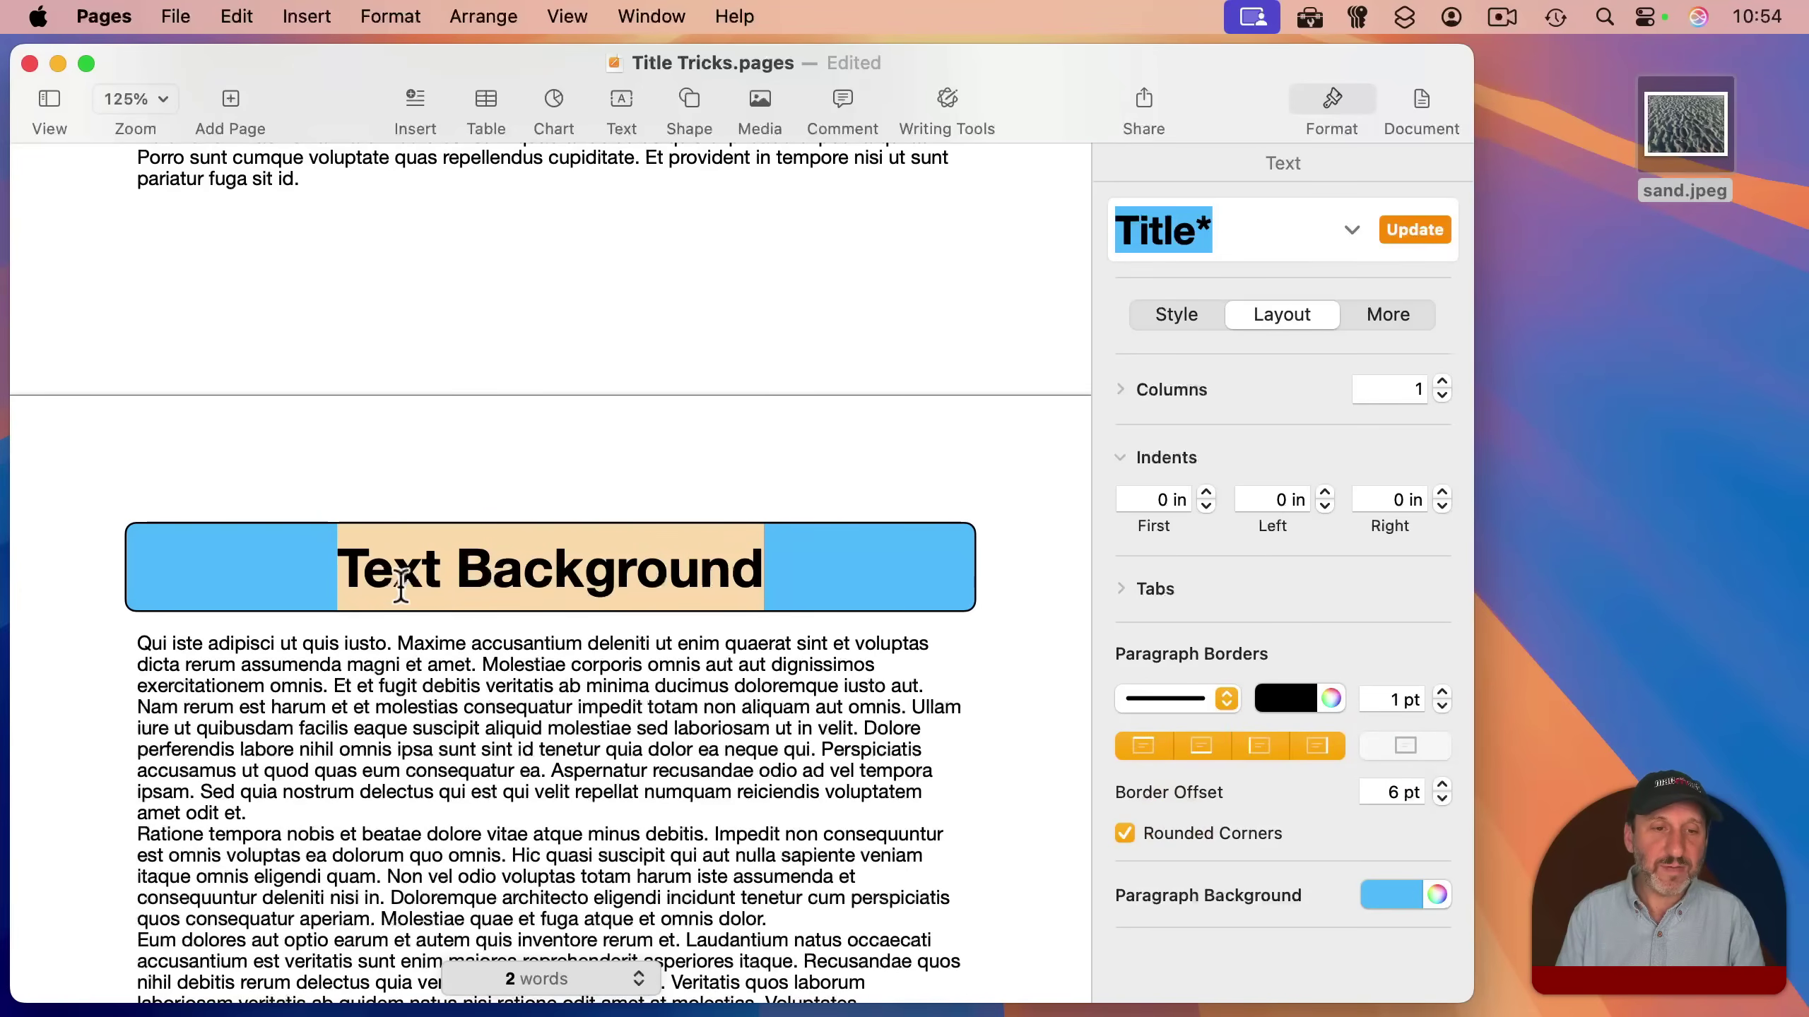
left_click(267, 563)
left_click(214, 680)
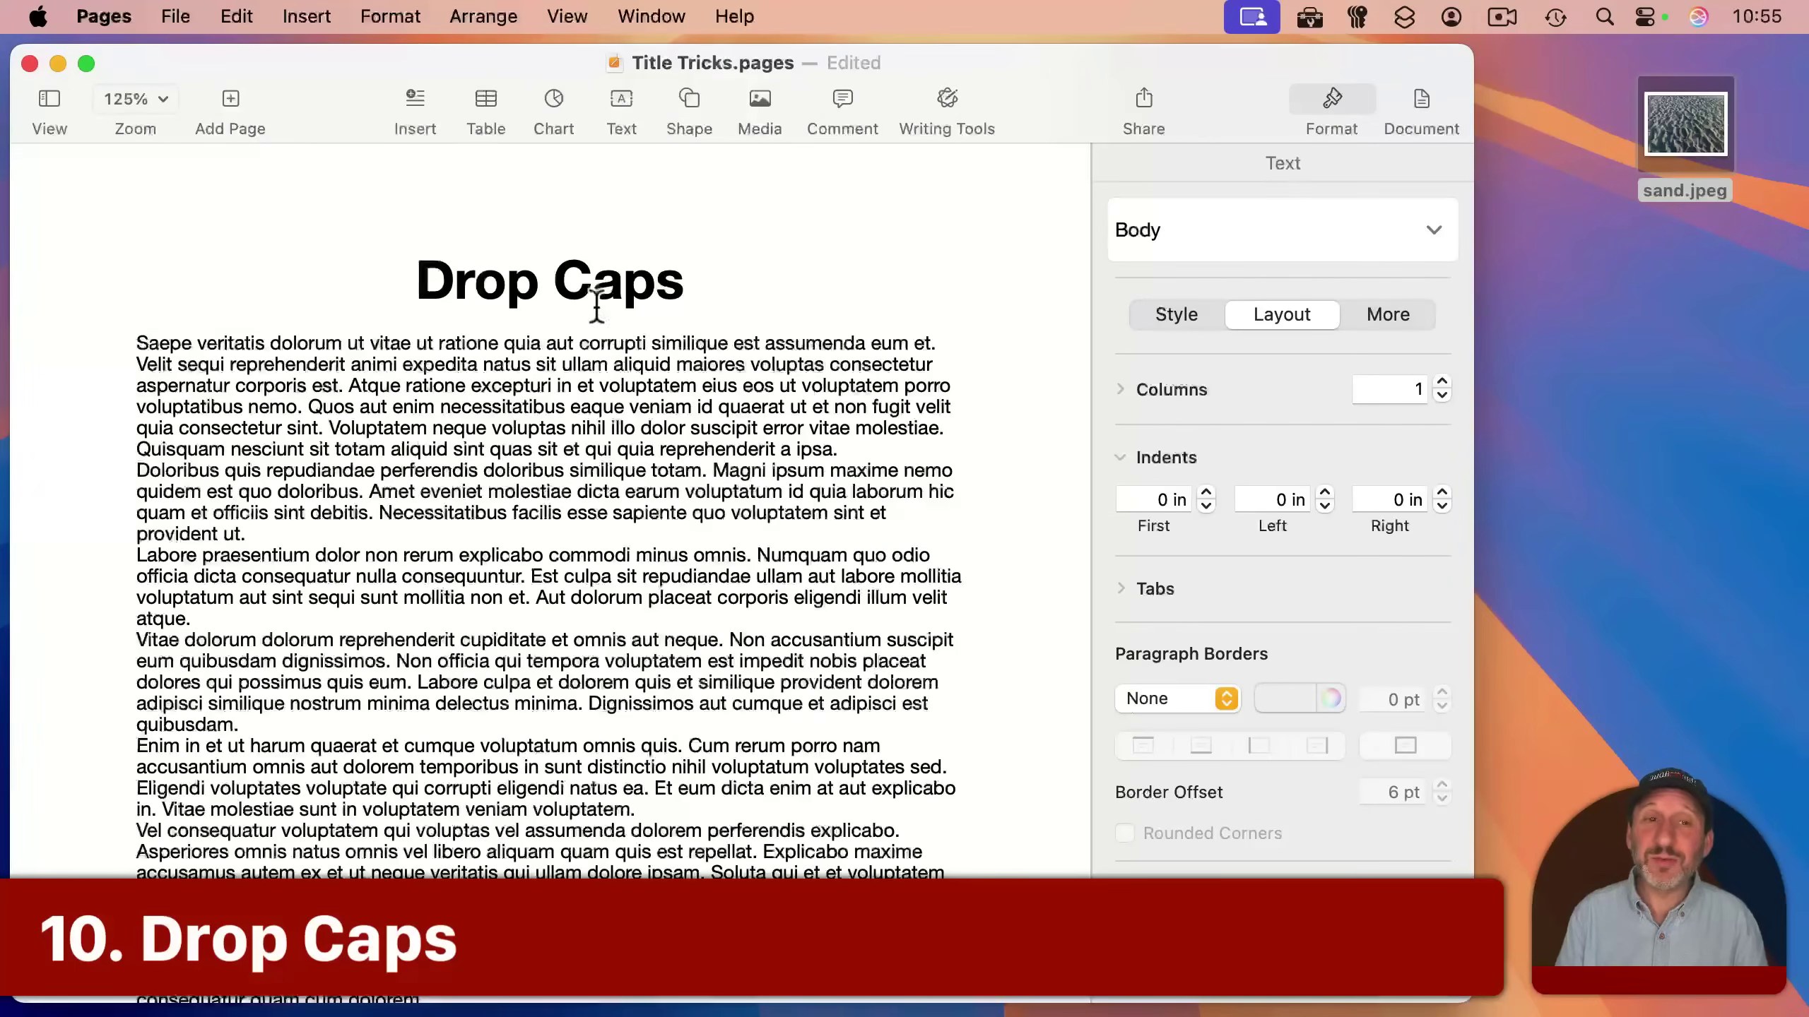
Left-align the "Drop Caps" heading and add a drop cap in the style with a white letter on a rounded black box.
left_click_drag(420, 286, 672, 283)
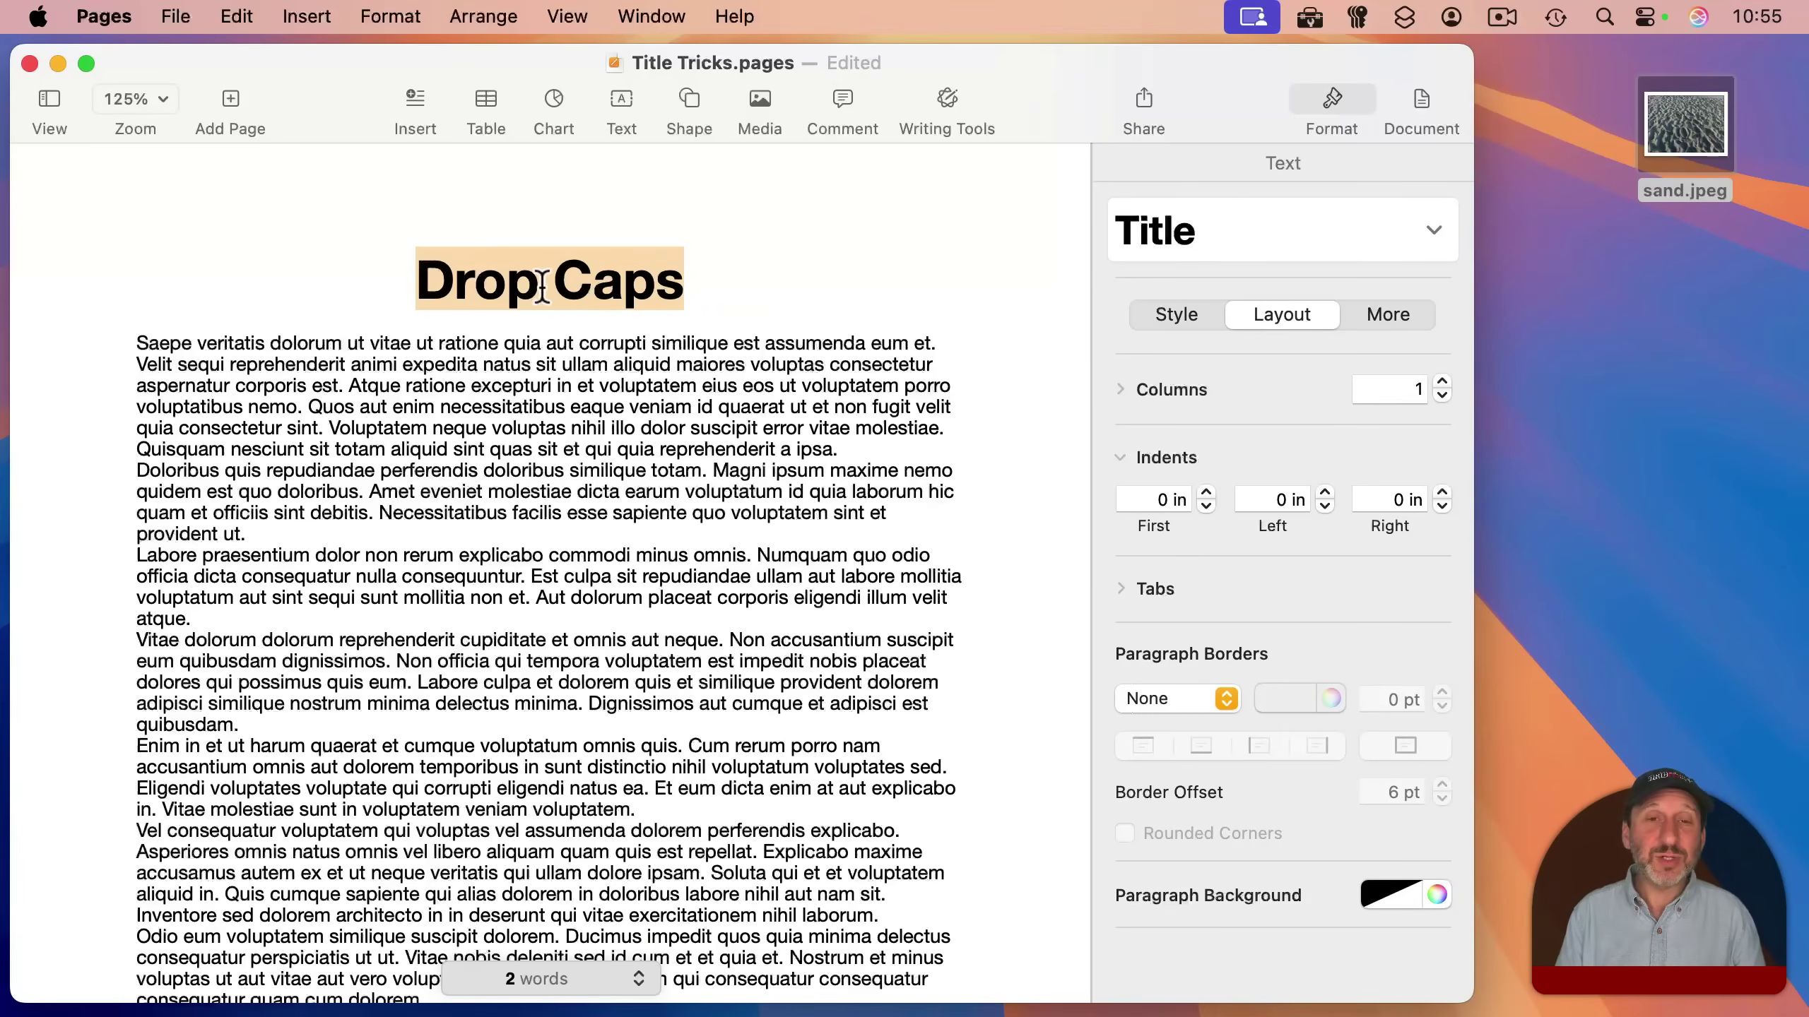
left_click(1168, 314)
left_click(1164, 487)
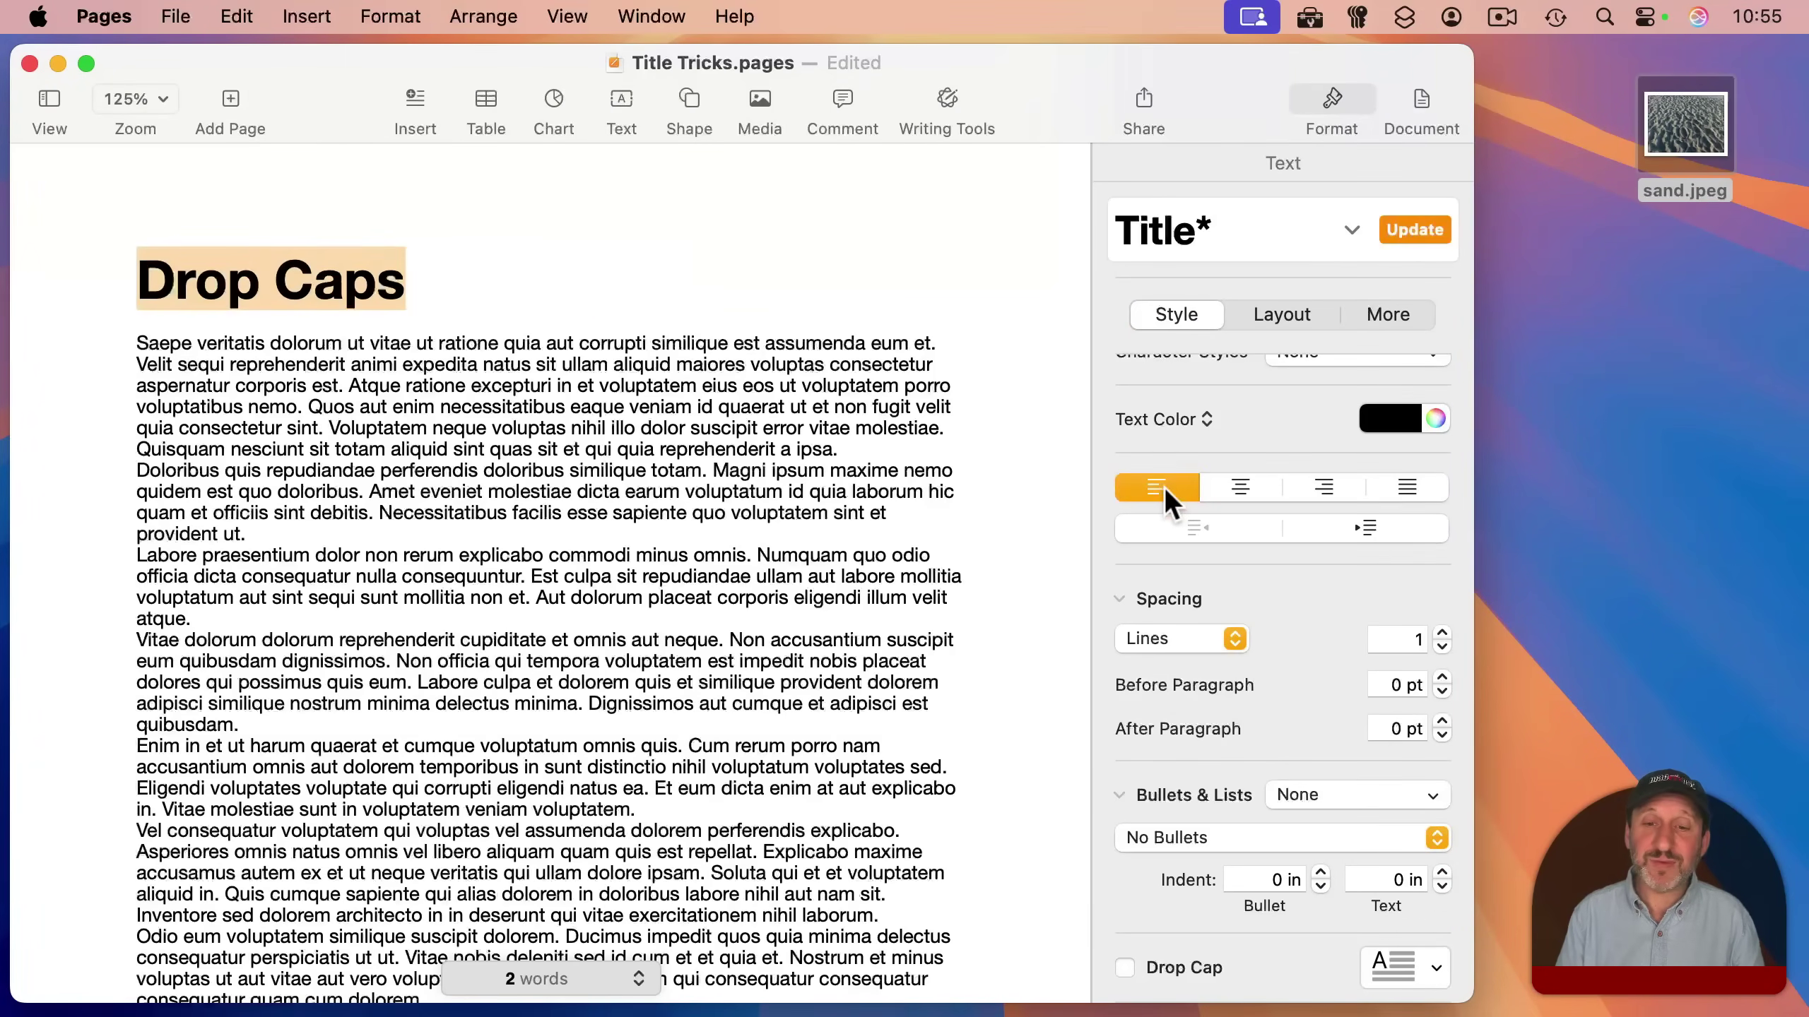
scroll(1164, 784, "down", 1)
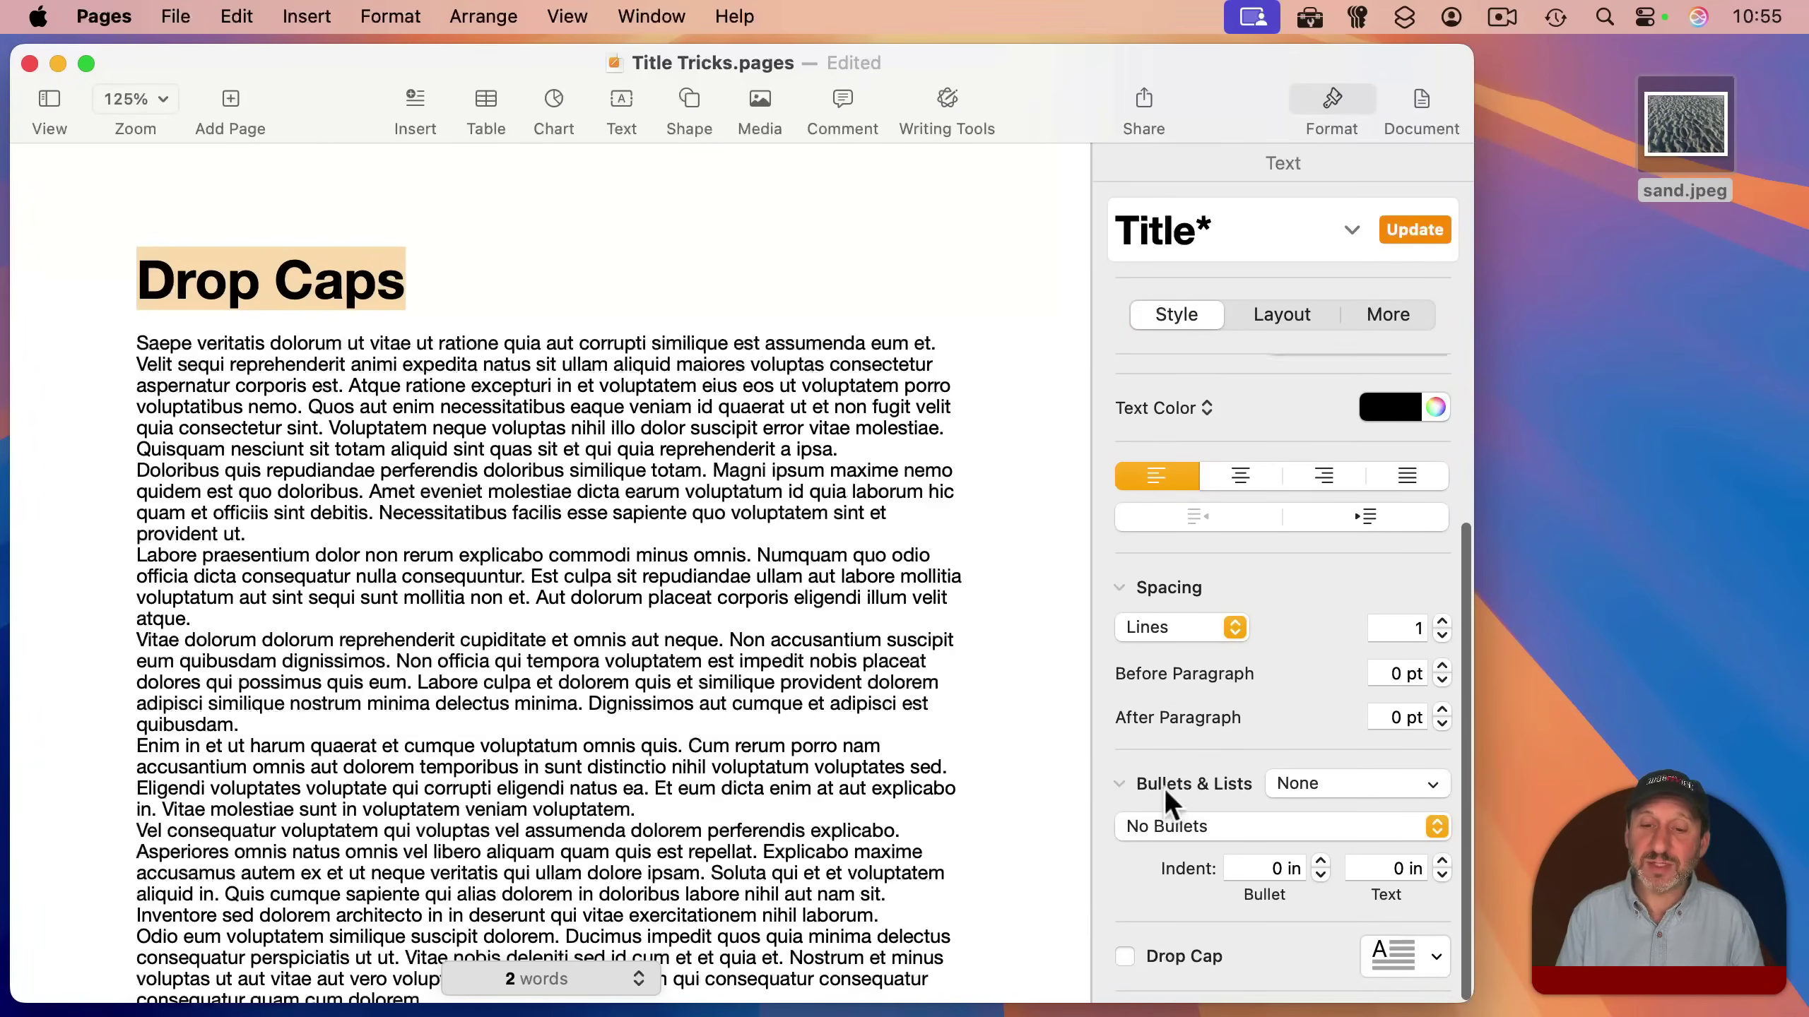
left_click(1125, 966)
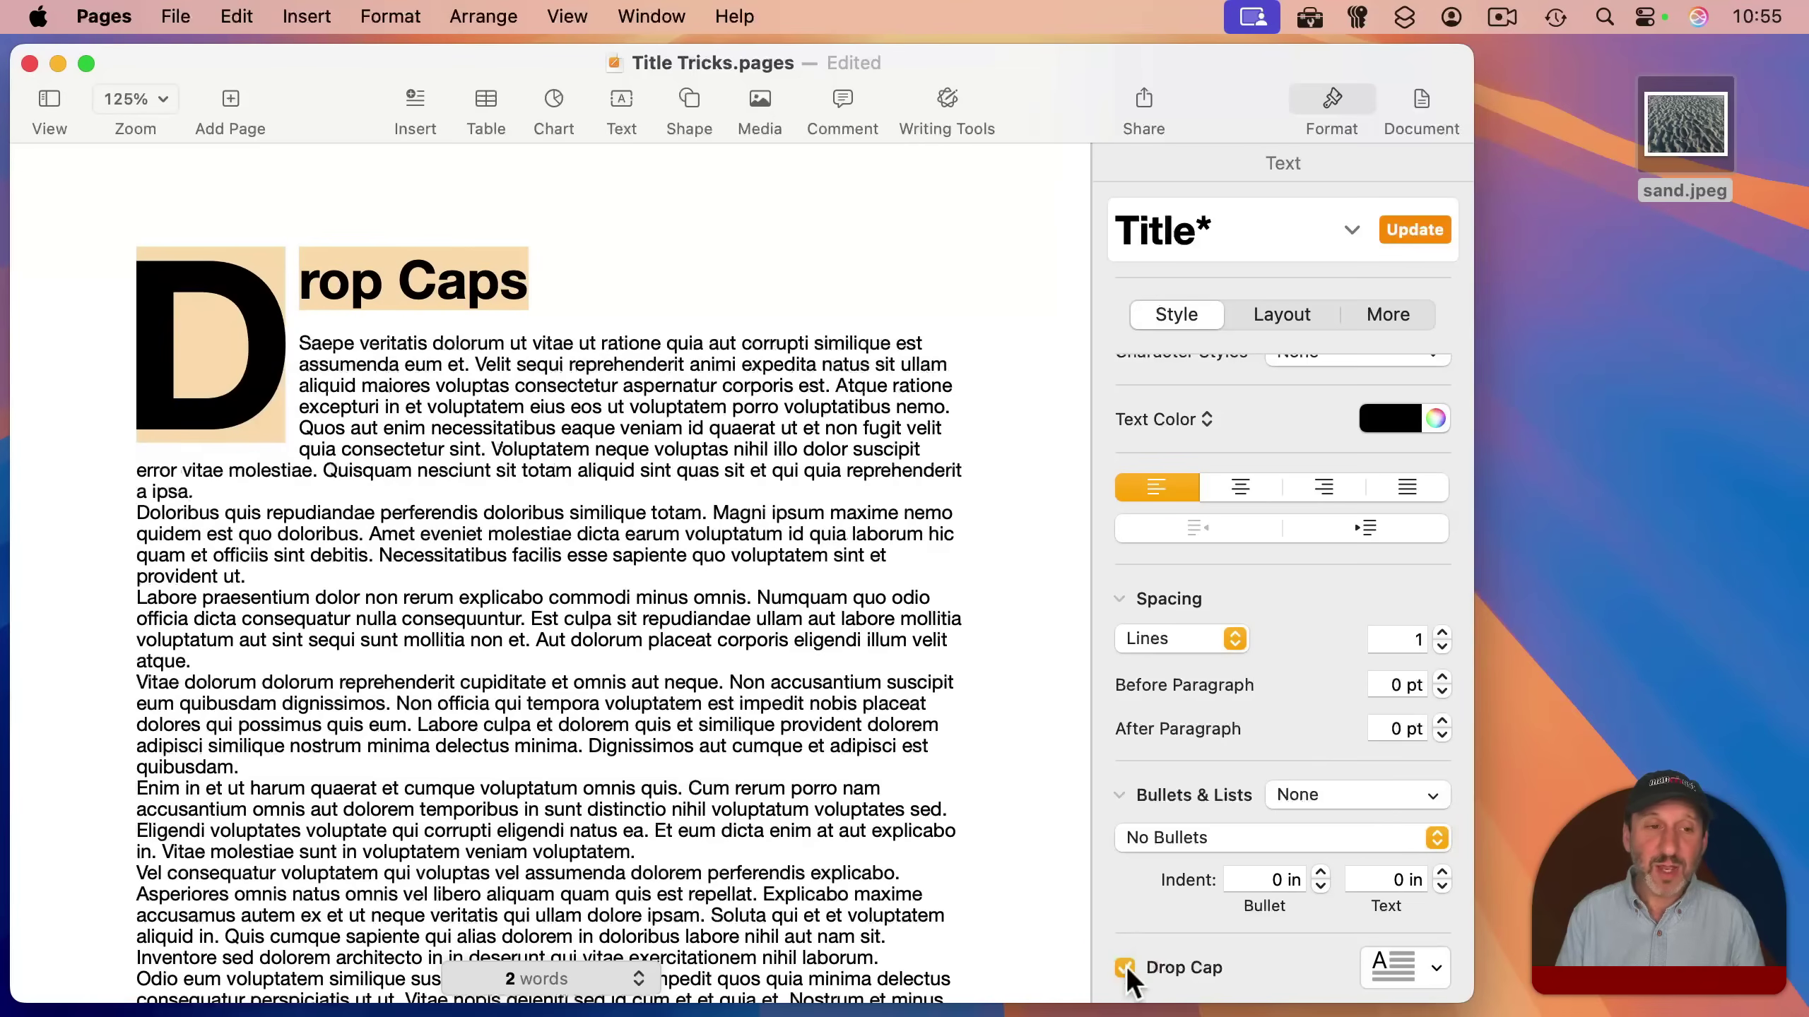
left_click(1401, 968)
left_click(1484, 848)
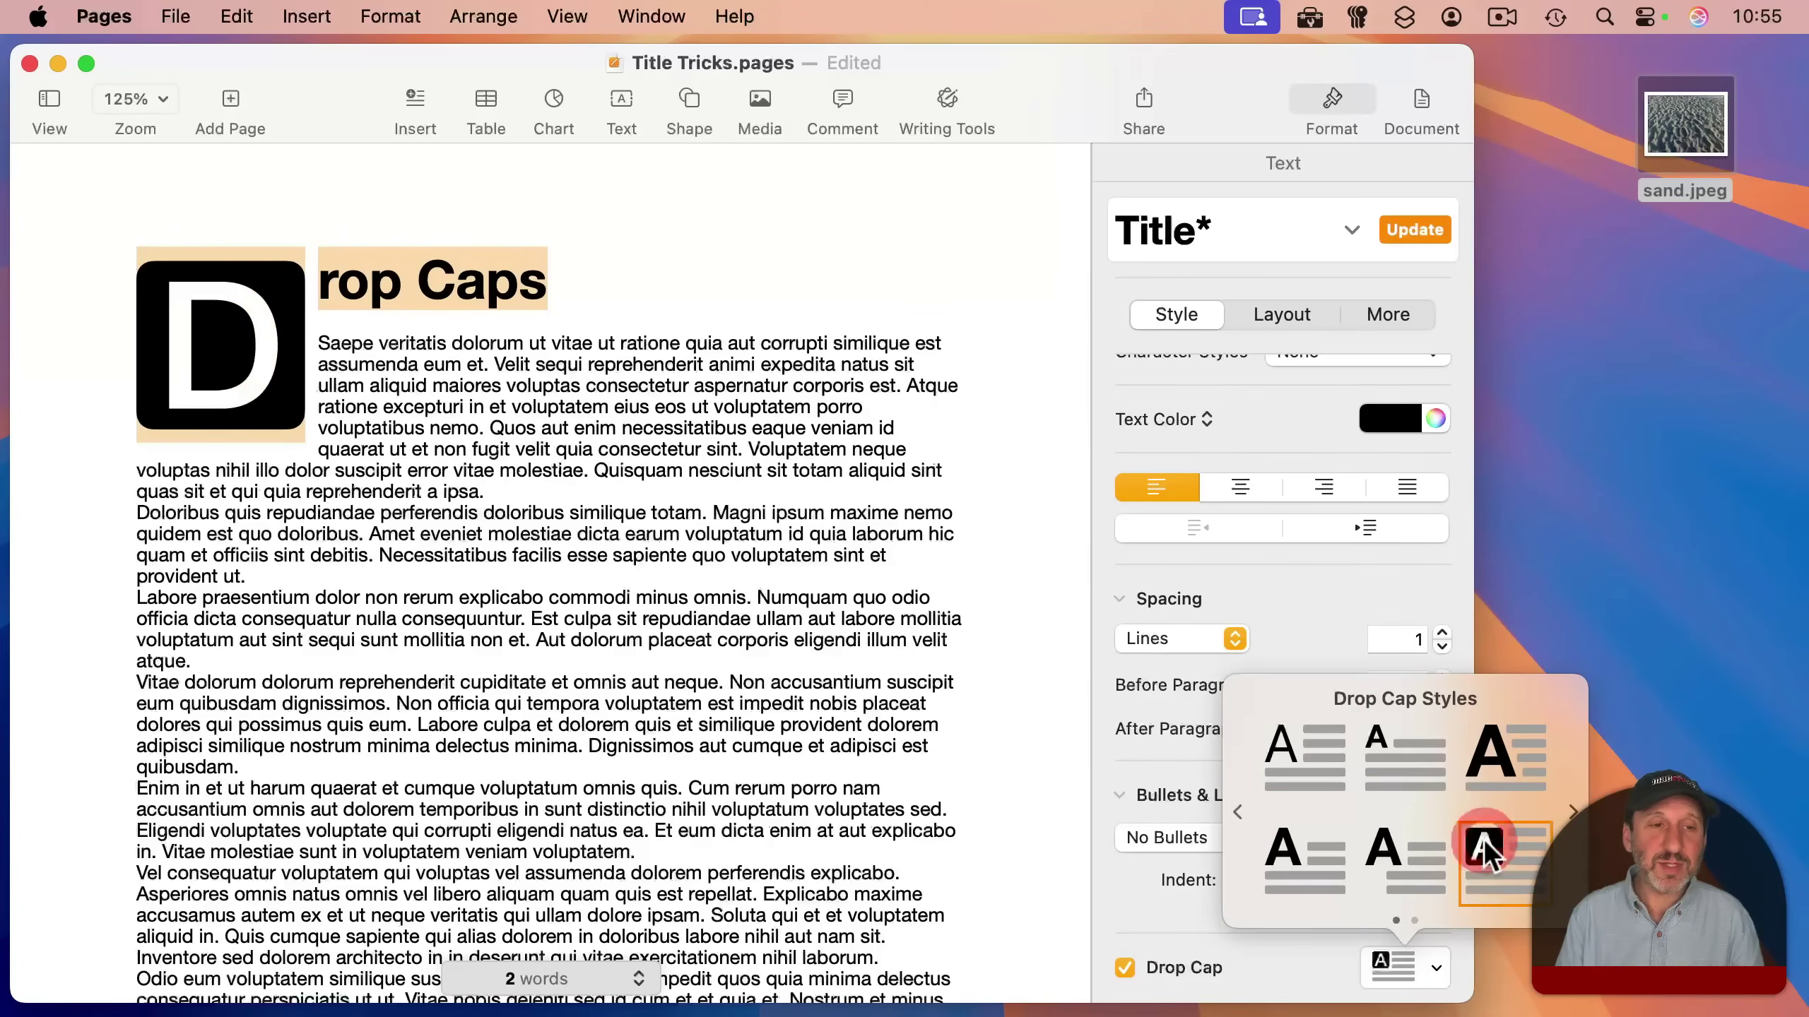
left_click(1266, 946)
Set the drop cap's height to 2 lines and insert an empty line between the "Drop Caps" heading and the body text.
scroll(1266, 946, "down", 2)
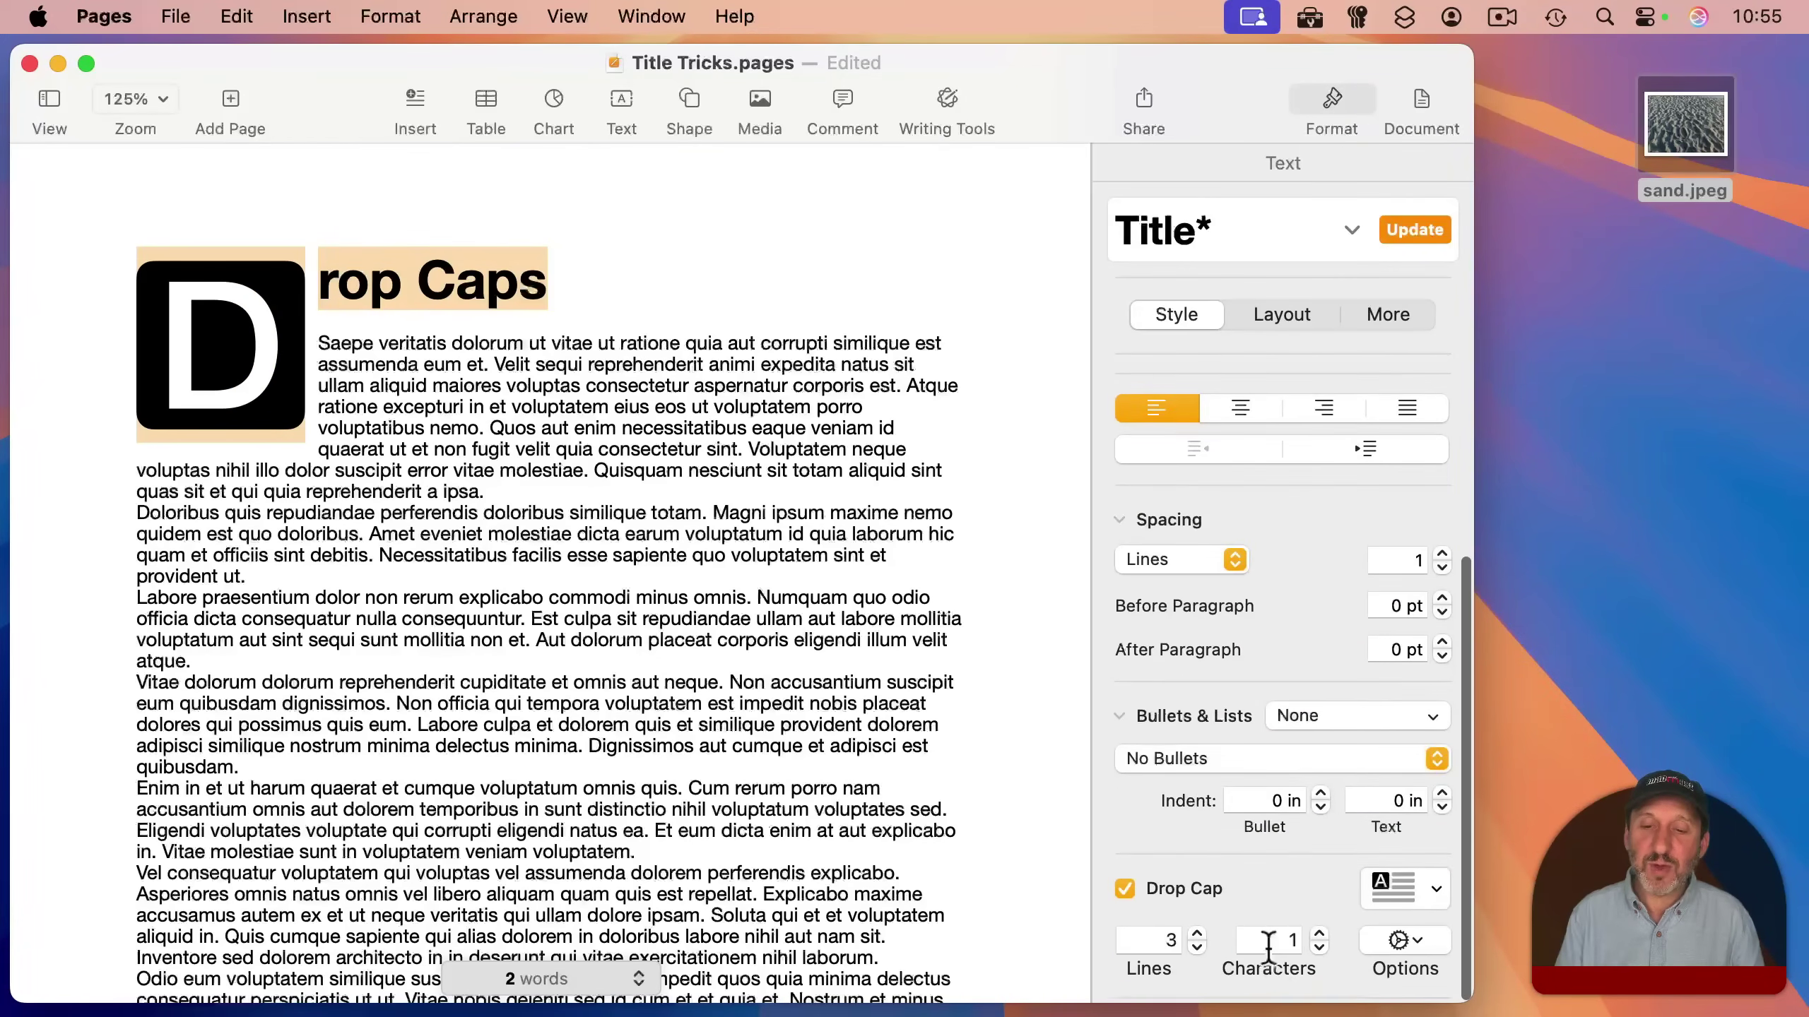
left_click(1195, 951)
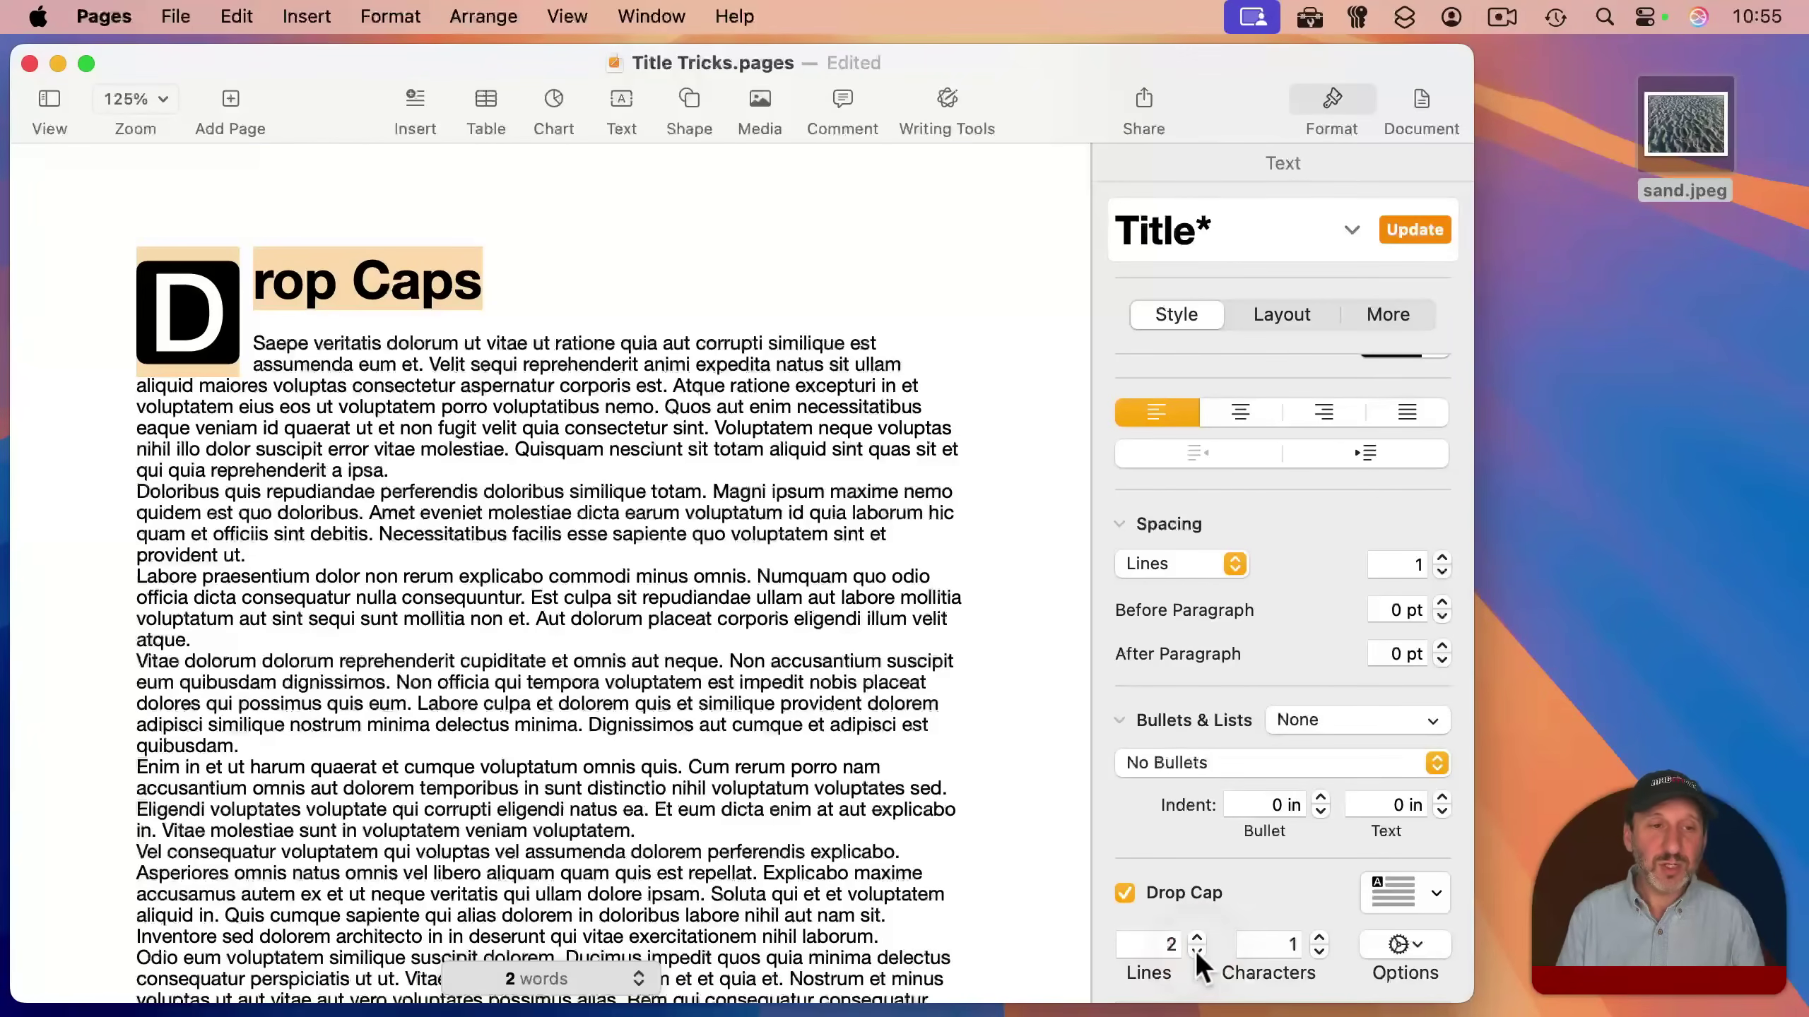
left_click(255, 347)
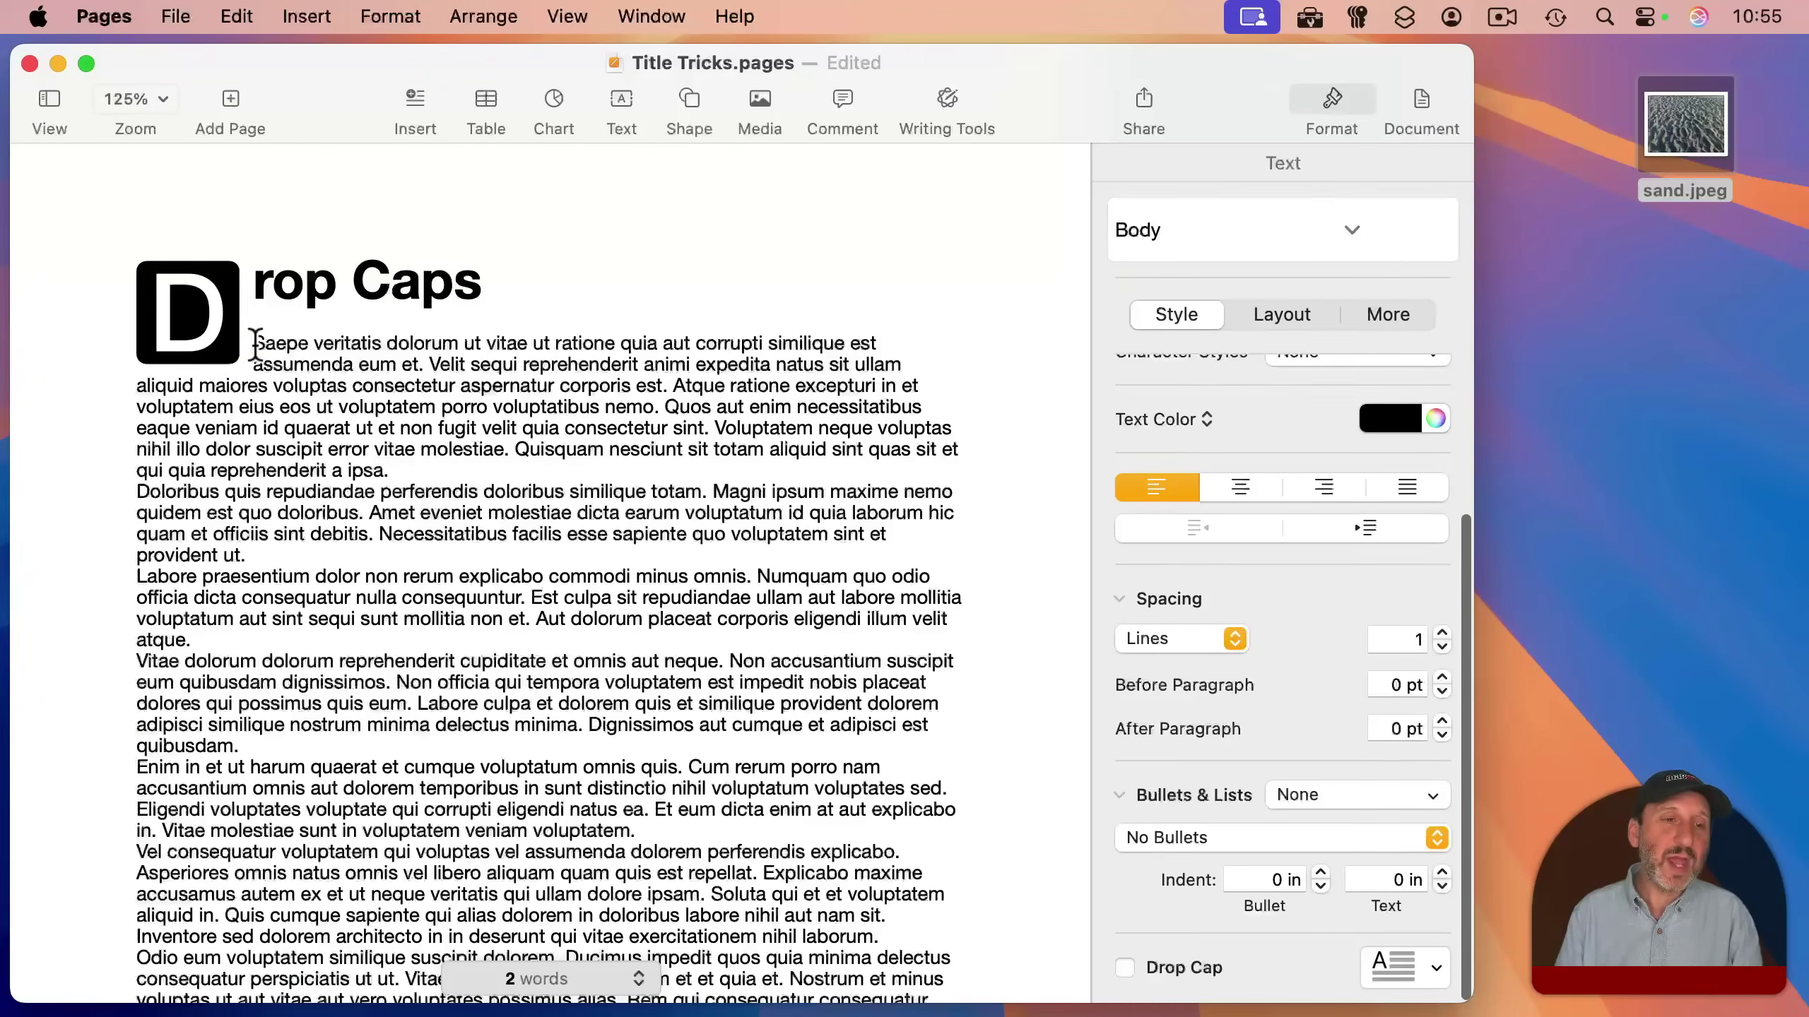
key("Return")
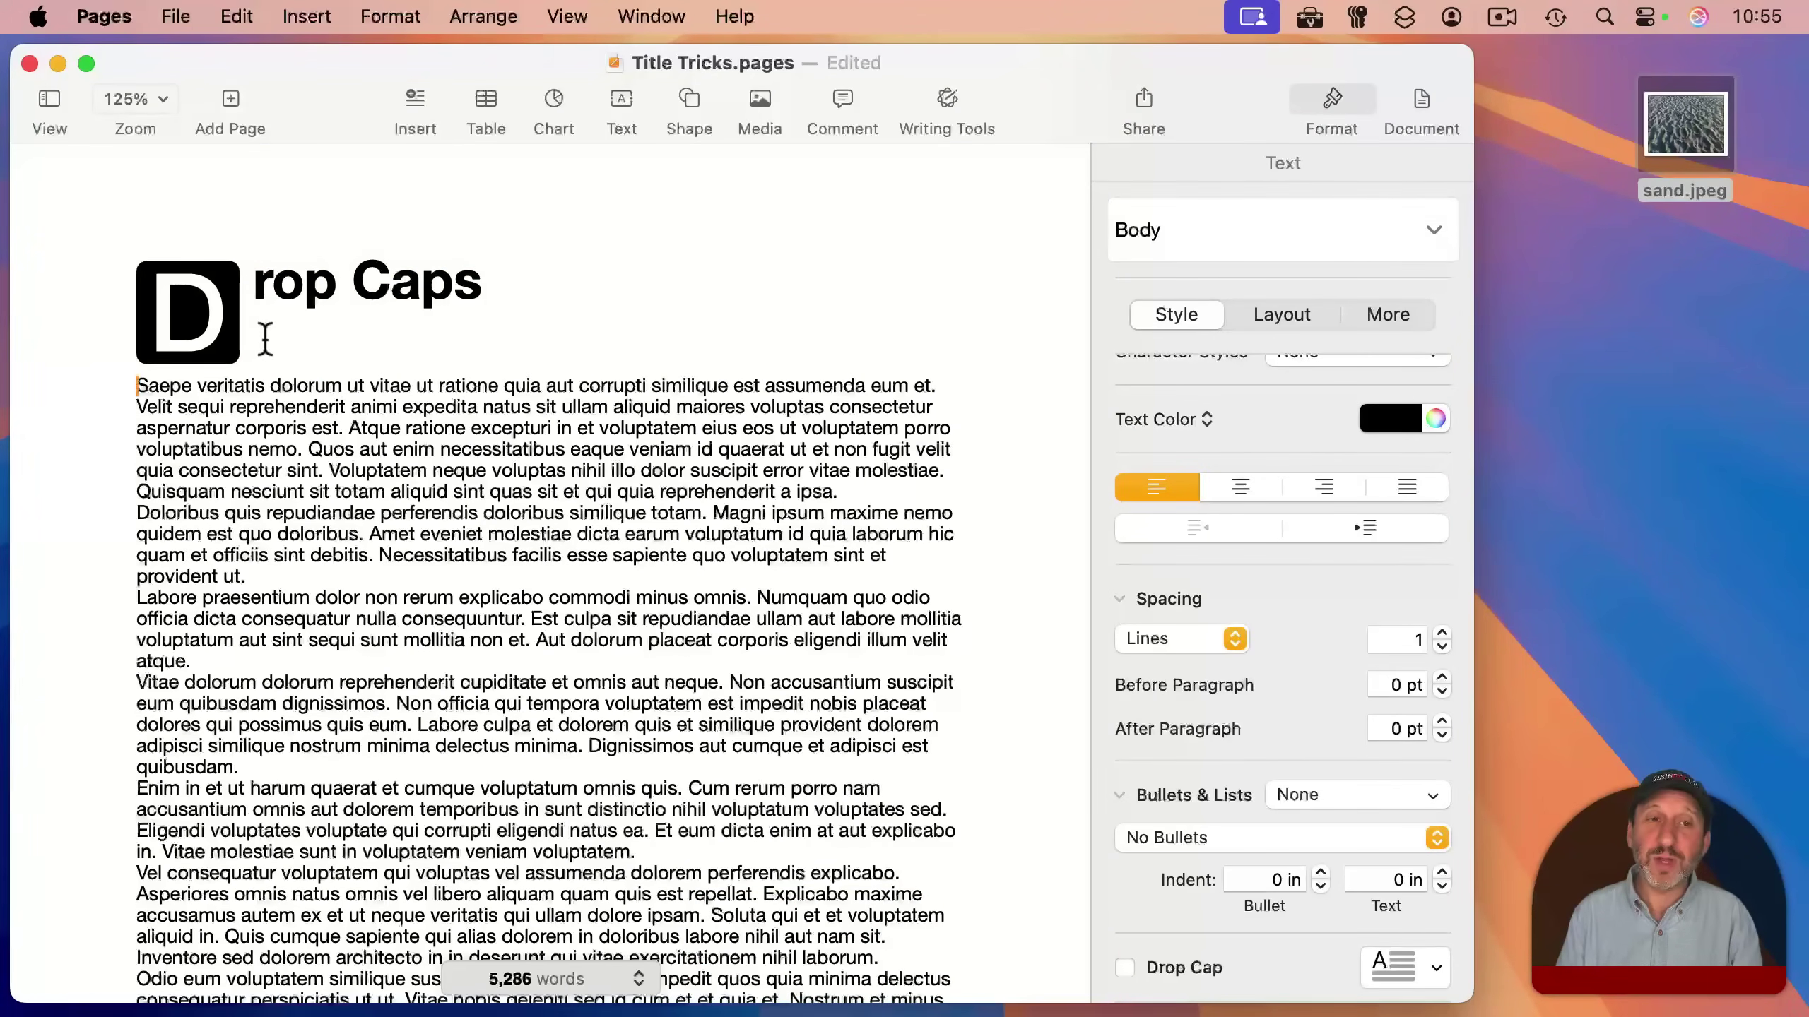
Try raising the drop cap of the "Drop Caps" heading by 1 line.
triple_click(415, 314)
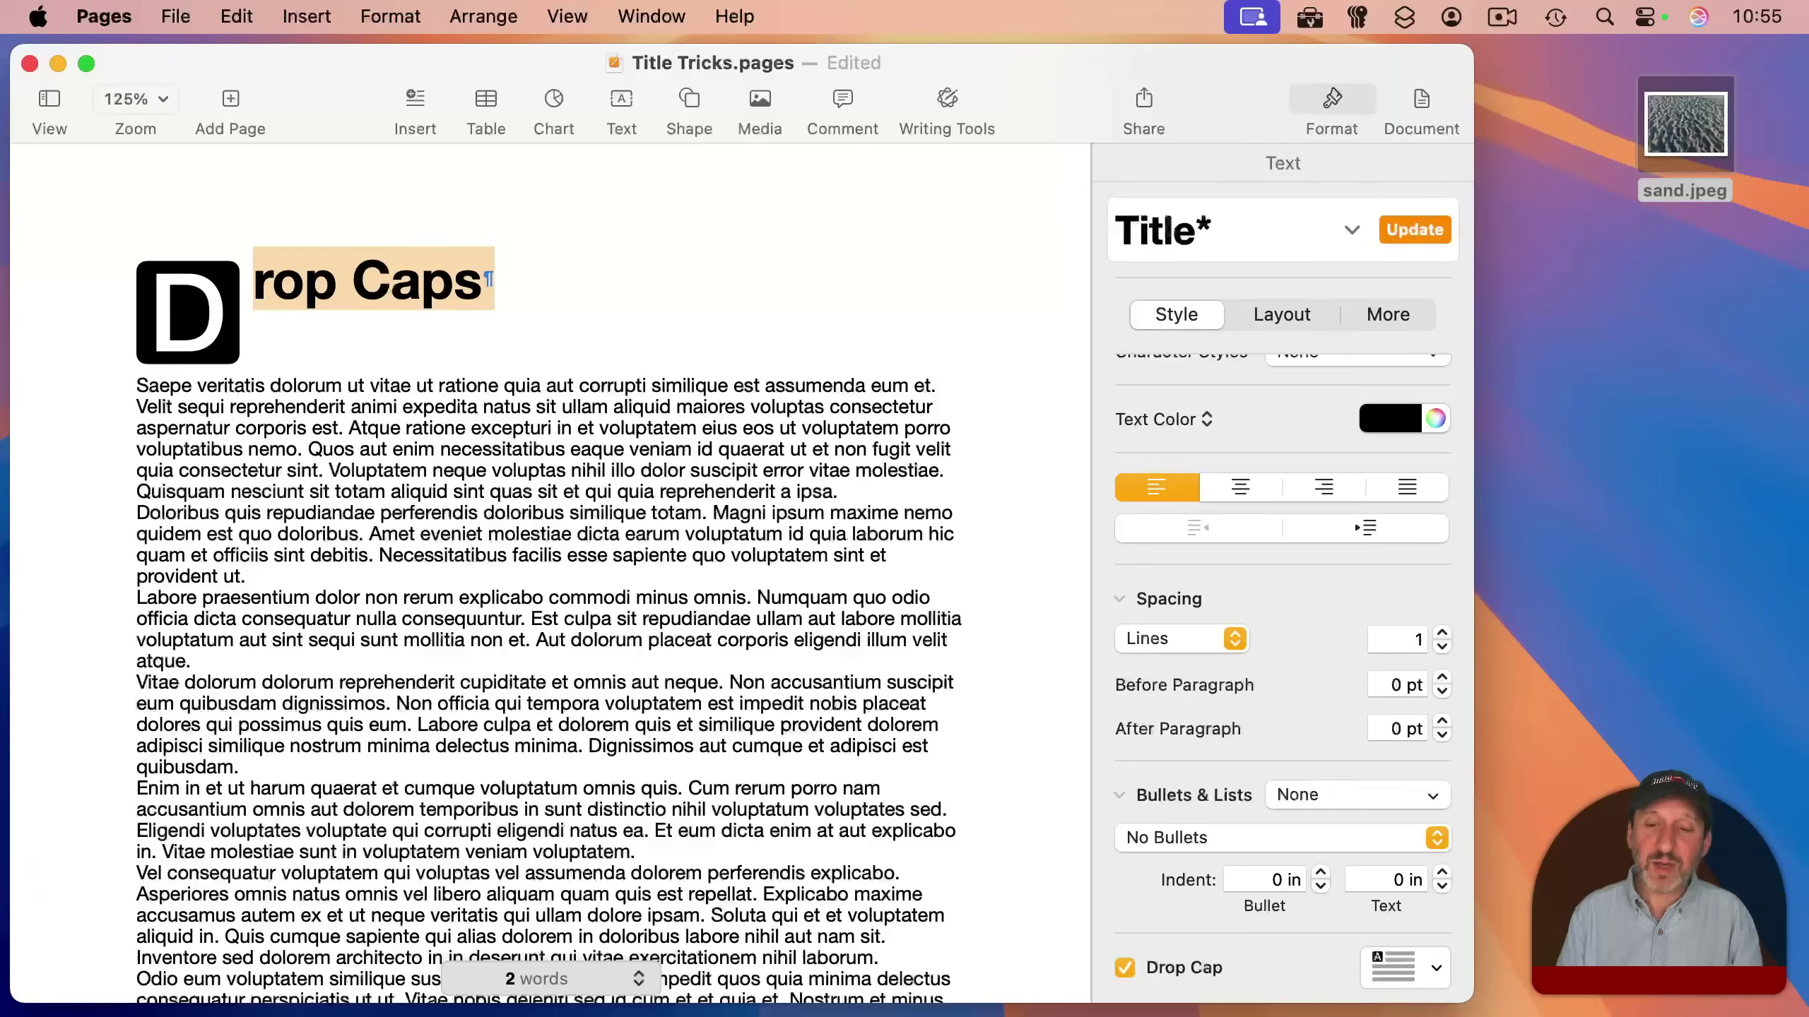
scroll(1389, 926, "down", 2)
left_click(1389, 947)
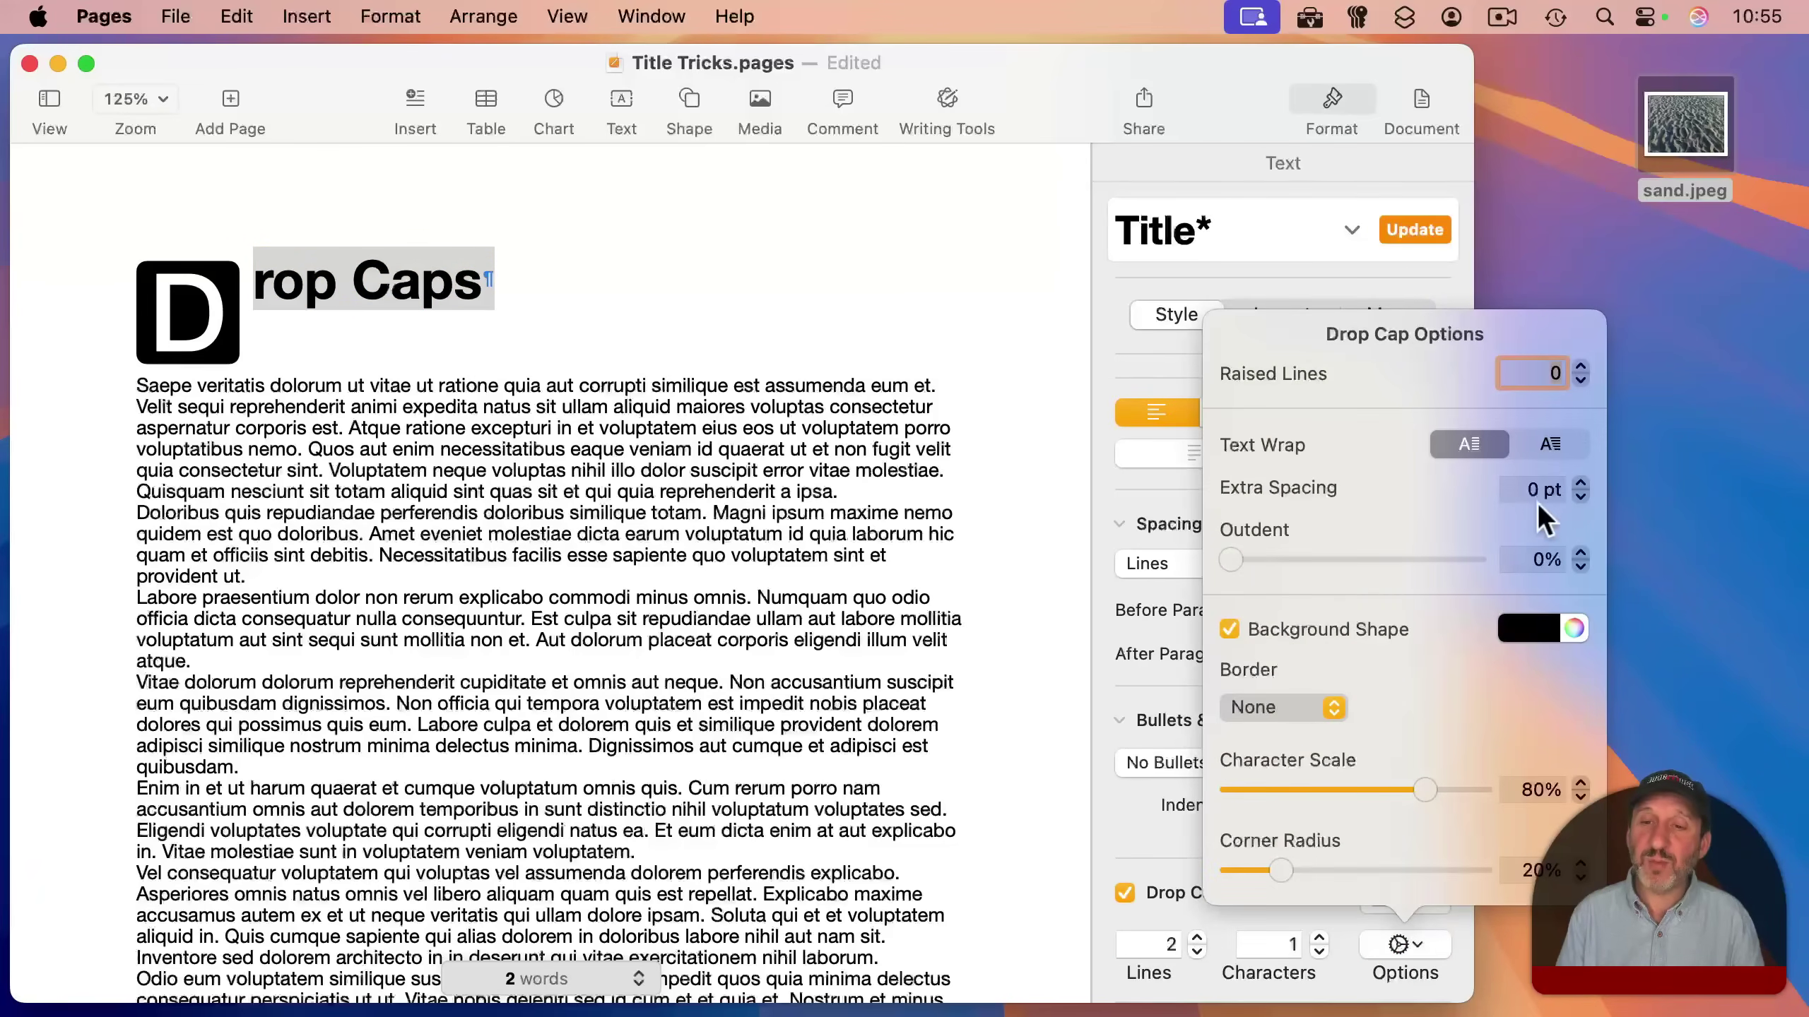
left_click(1580, 366)
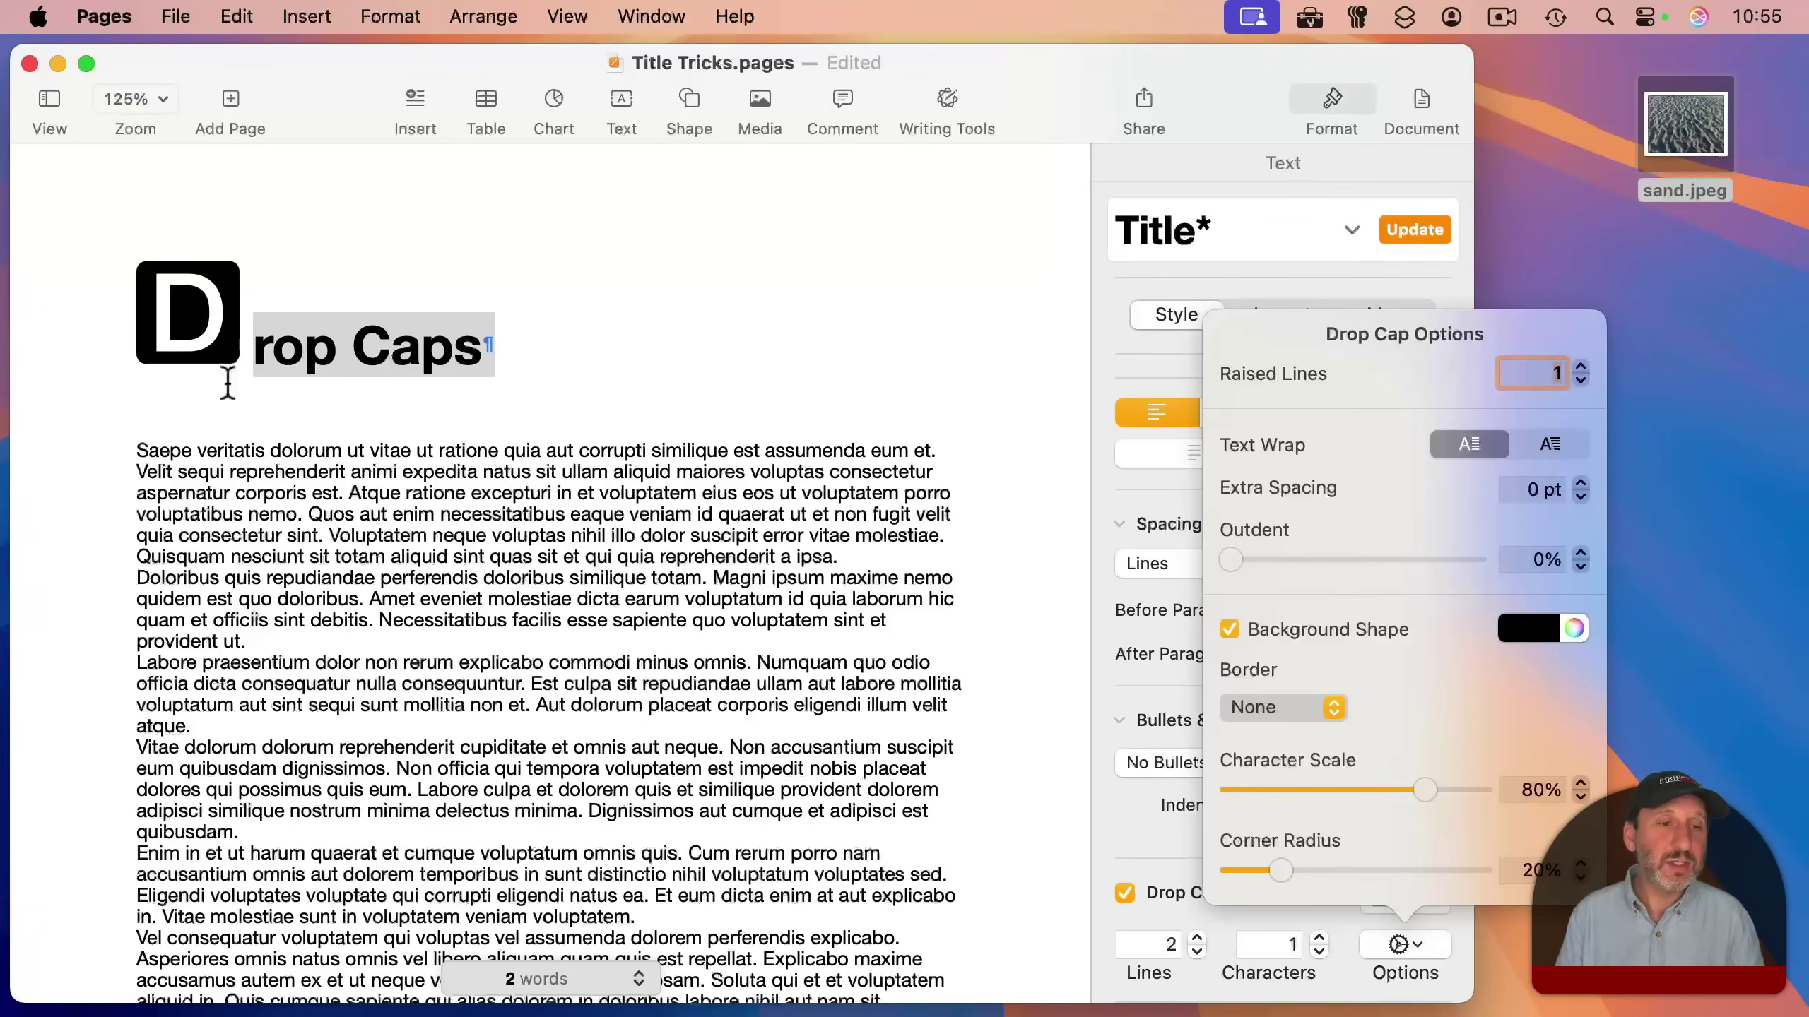
left_click(286, 447)
left_click(325, 472)
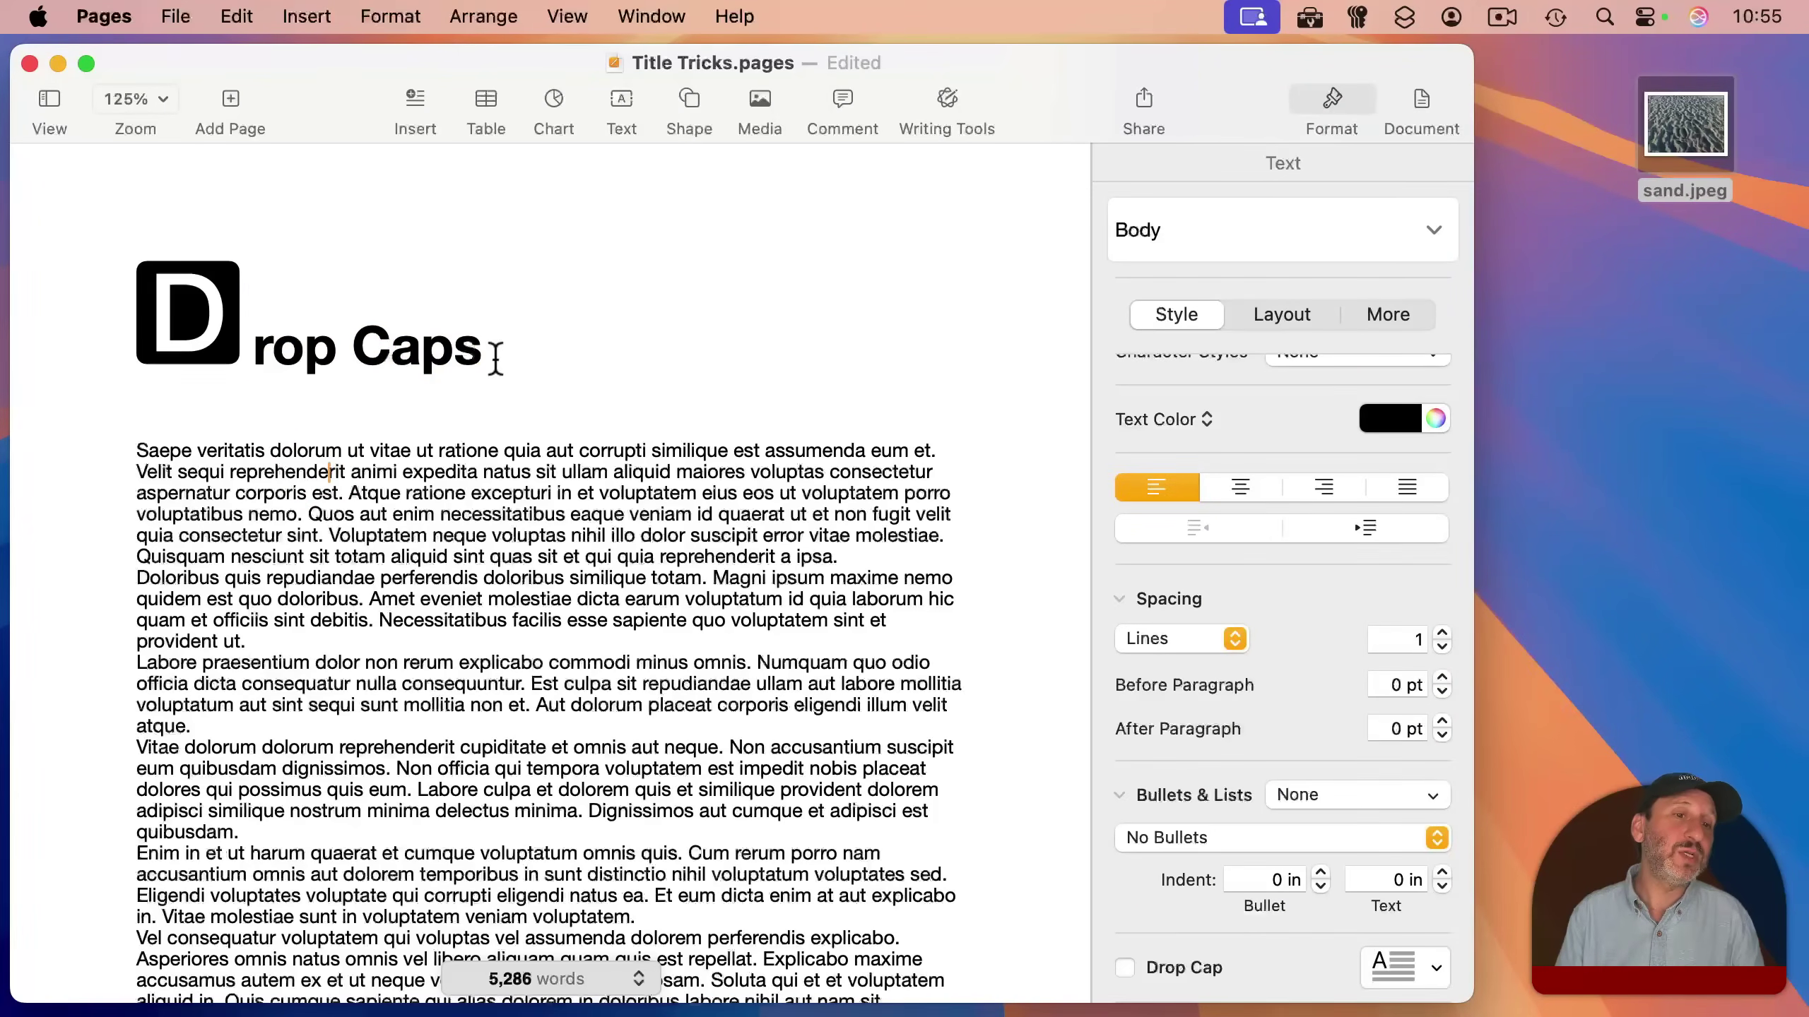
left_click_drag(492, 355, 146, 334)
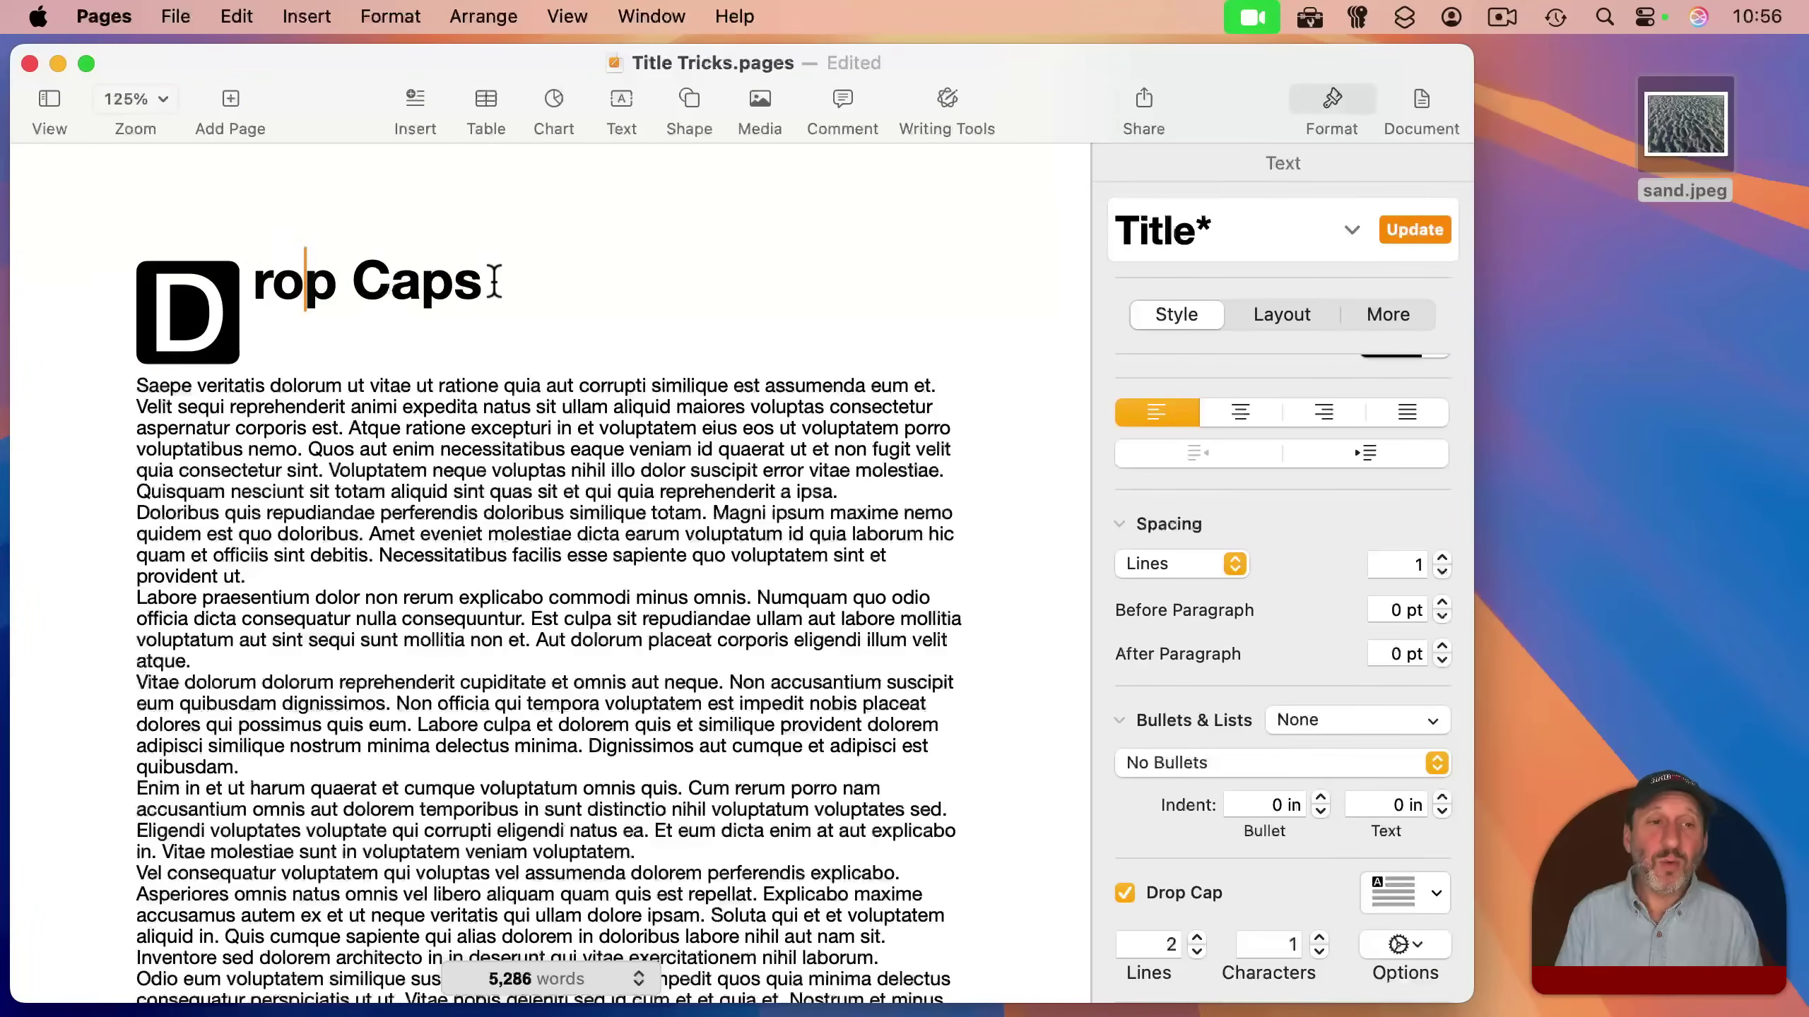
Set the capitalization of the heading text after the drop cap, "rop Caps", to All Caps.
left_click_drag(491, 280, 258, 286)
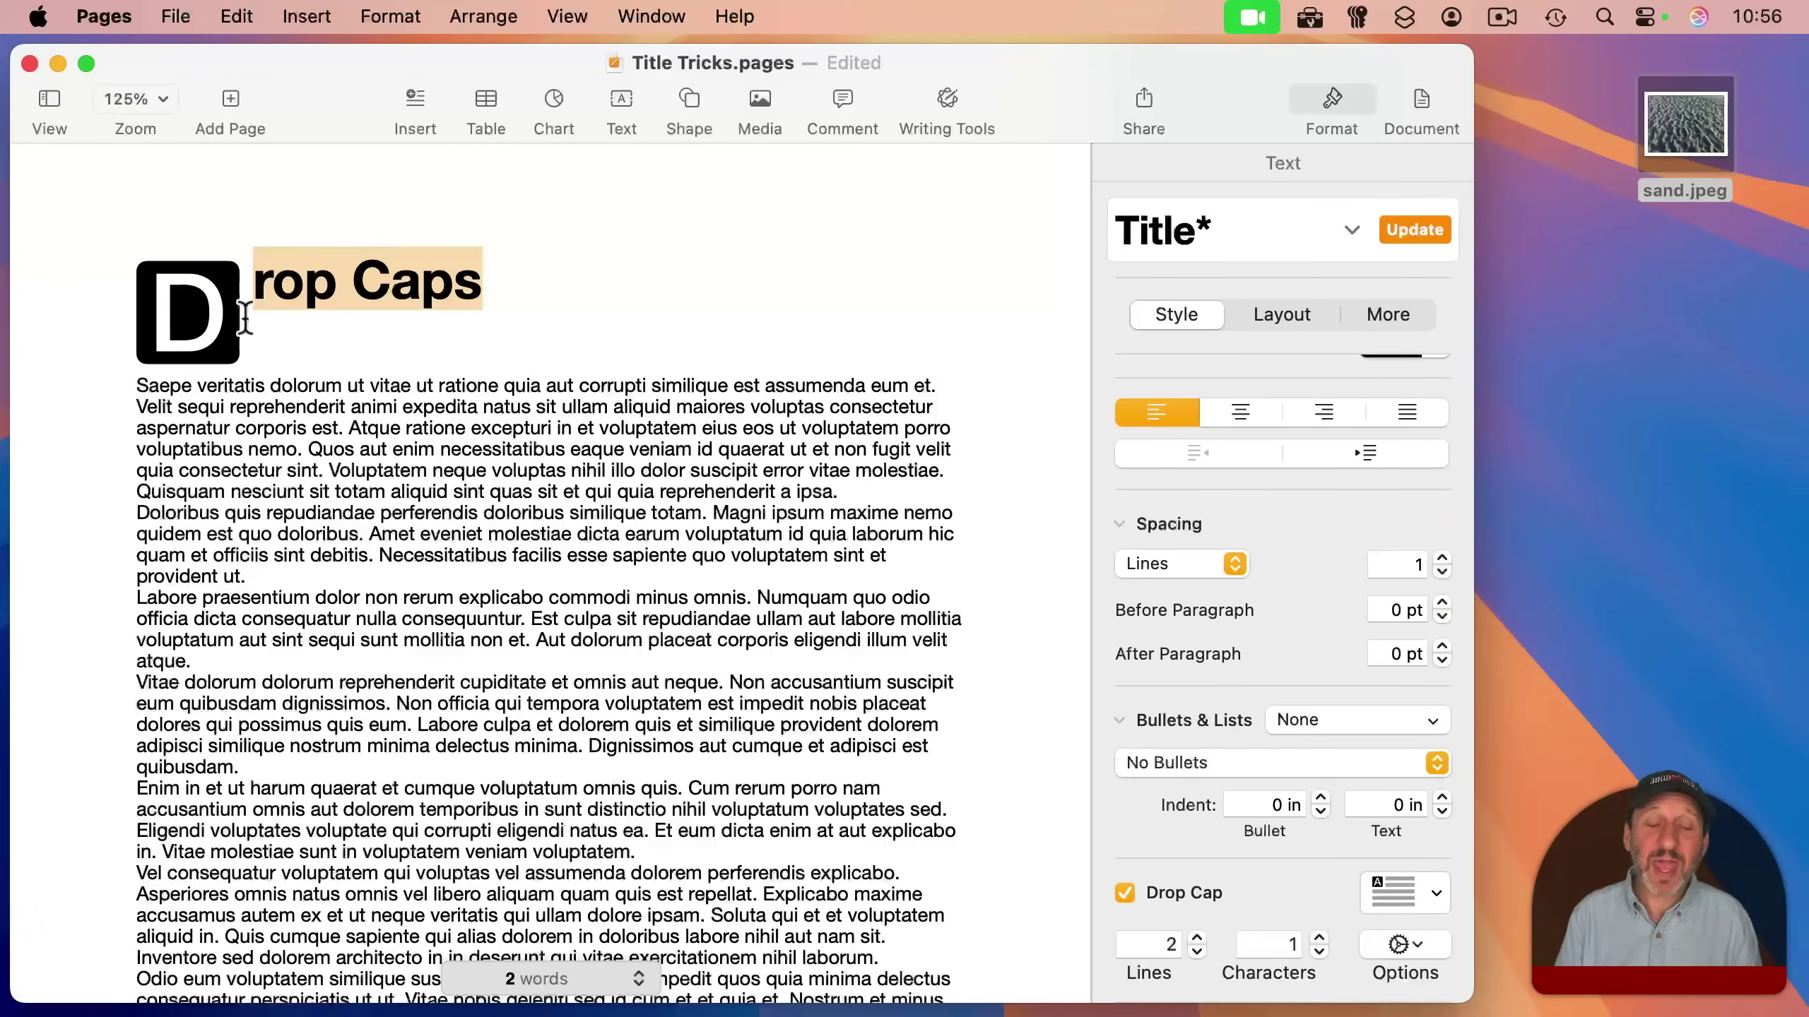
scroll(1332, 614, "up", 5)
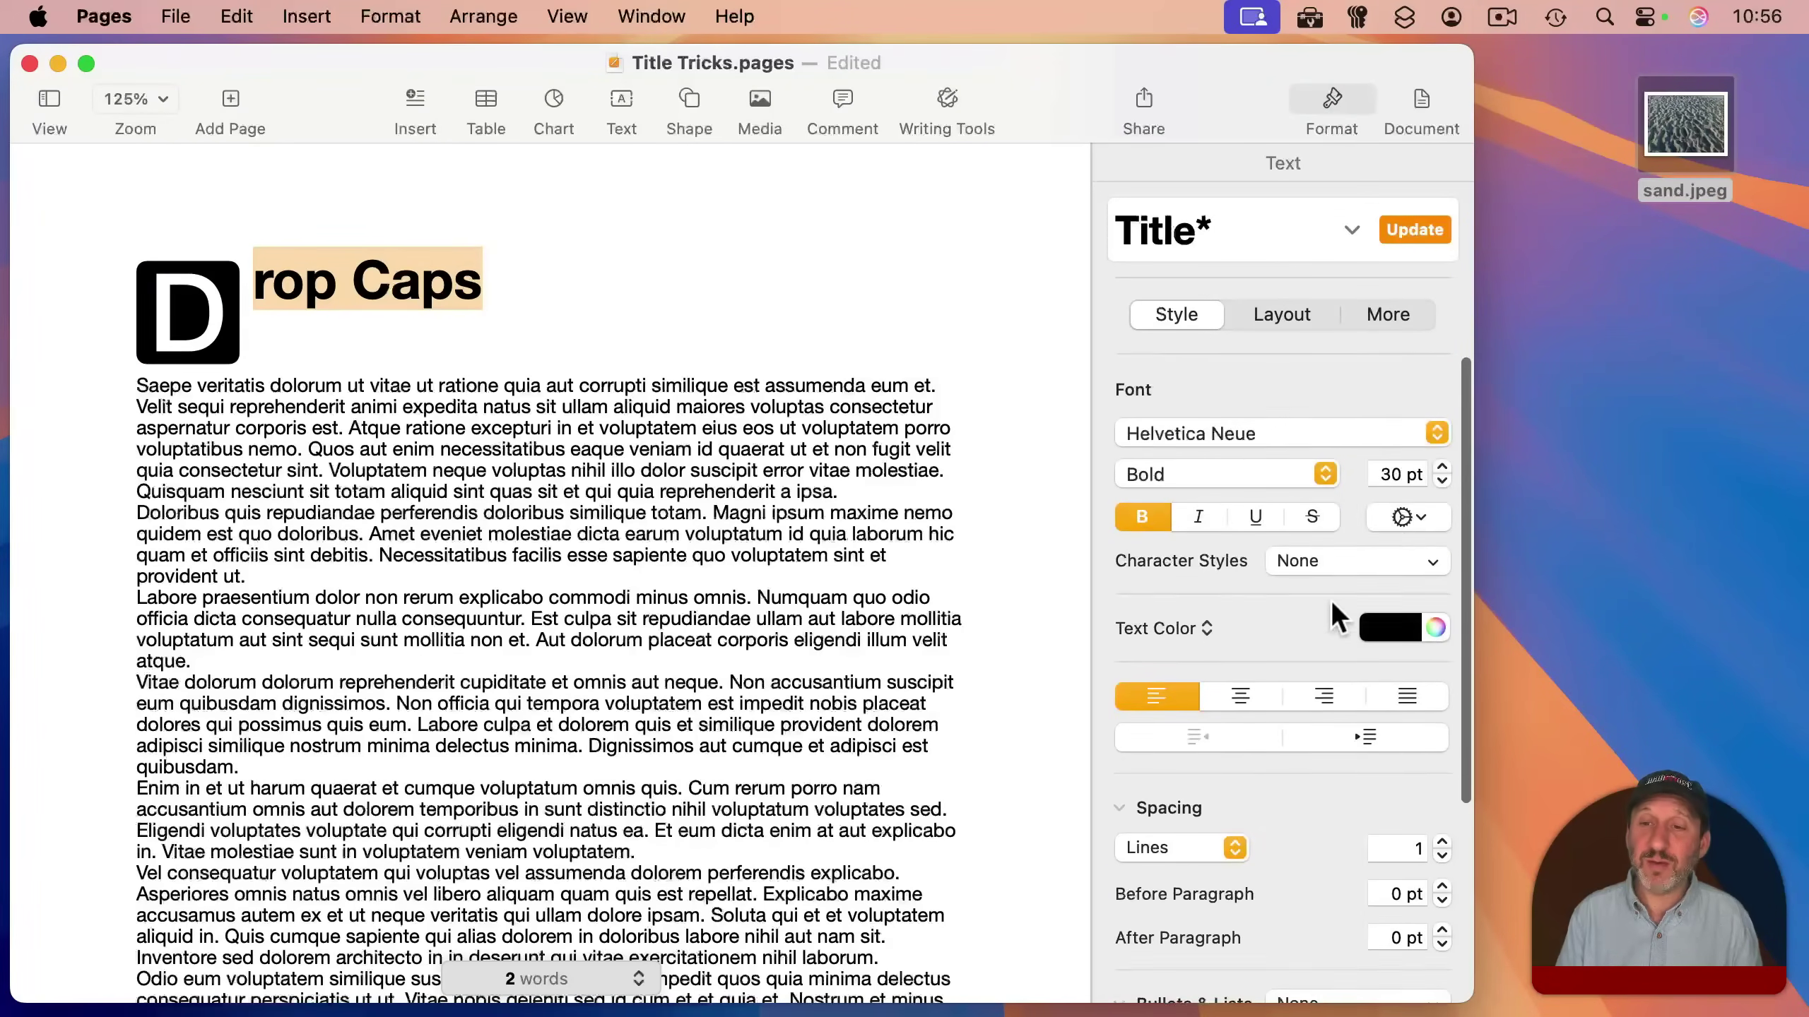
left_click(1410, 516)
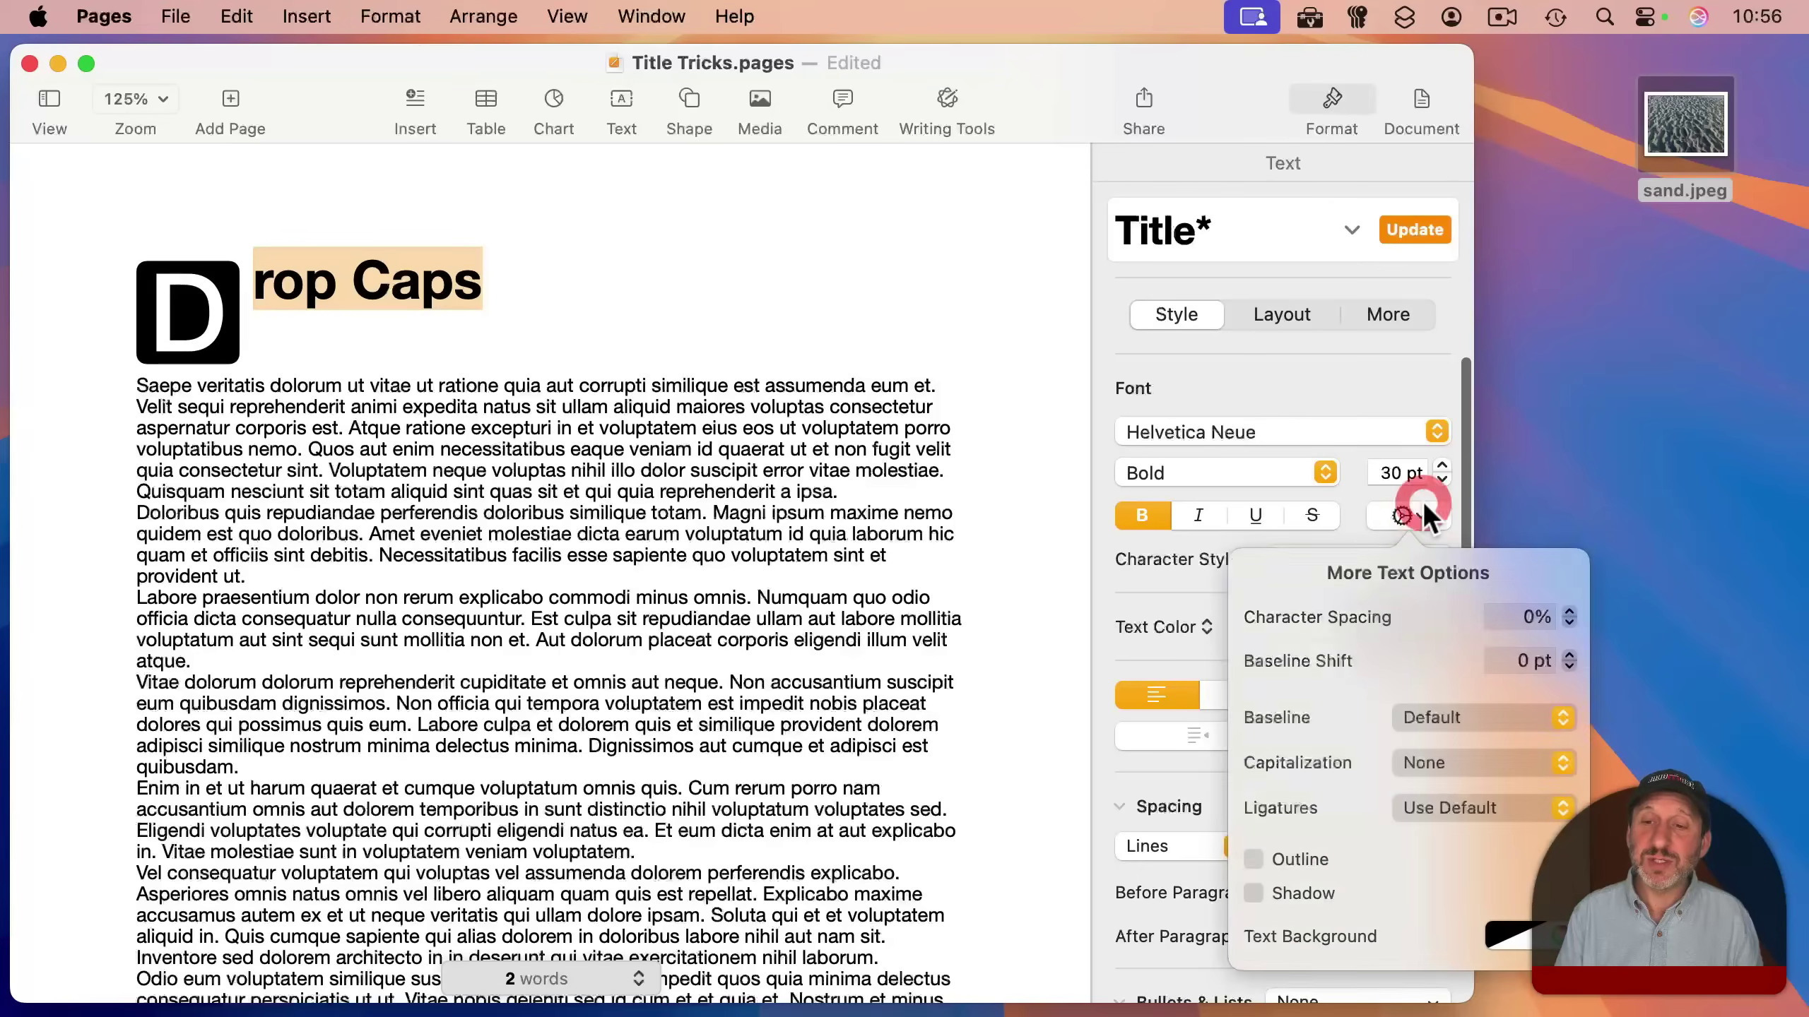
left_click(1413, 757)
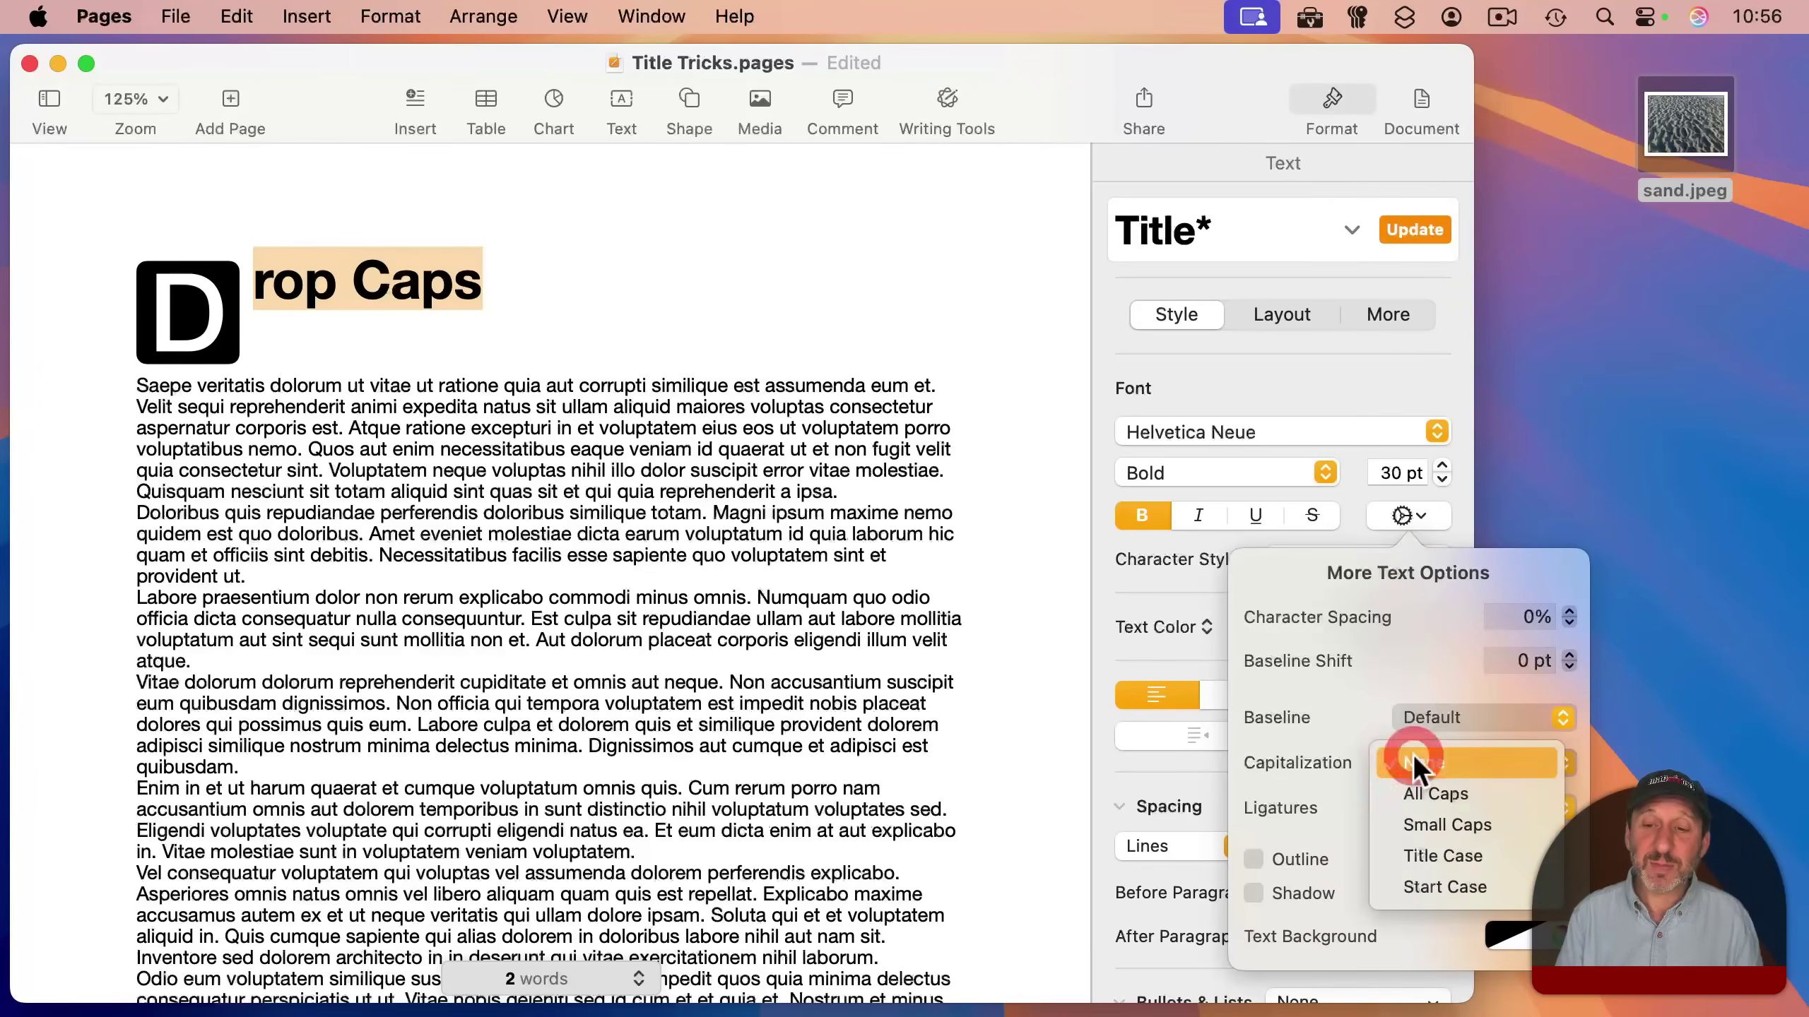
left_click(1405, 790)
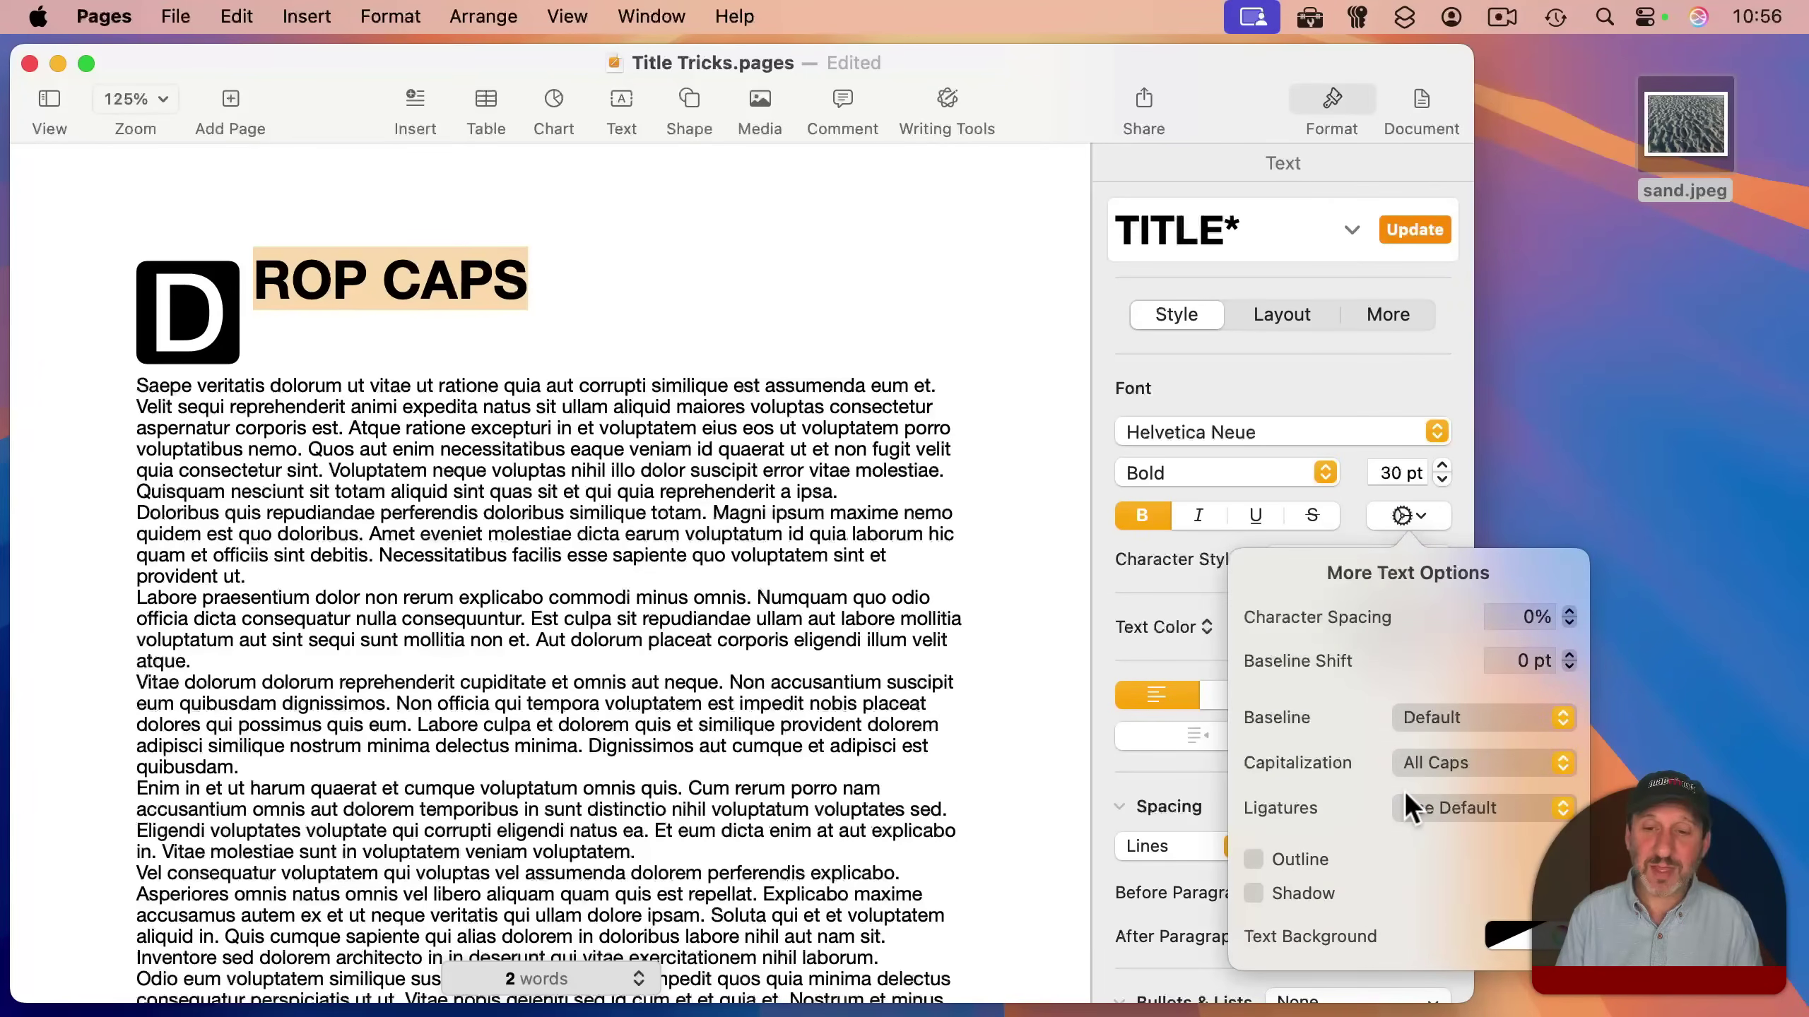
Lower the heading text after the drop cap with a baseline shift of -16 pt.
left_click(1569, 668)
left_click(1569, 667)
left_click(1568, 668)
left_click(1569, 667)
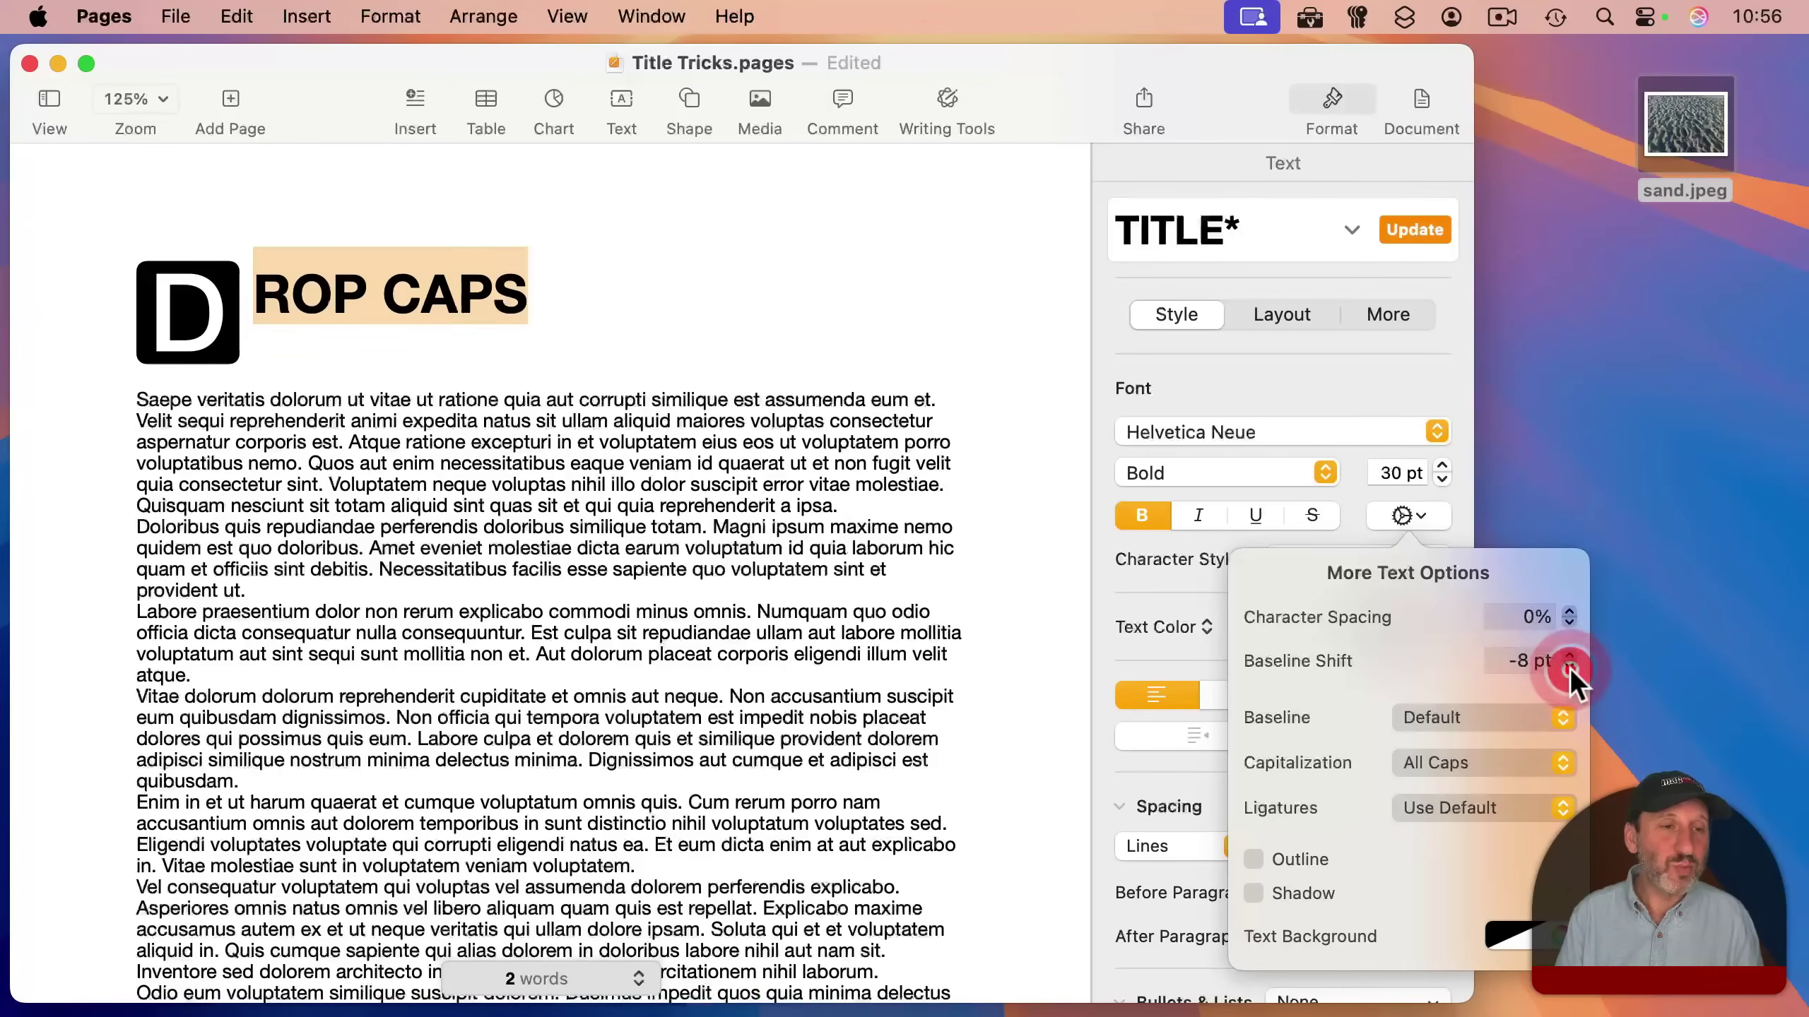
left_click(1568, 667)
left_click(1568, 668)
left_click(1569, 667)
left_click(1569, 667)
left_click(1569, 668)
left_click(1568, 667)
left_click(1569, 668)
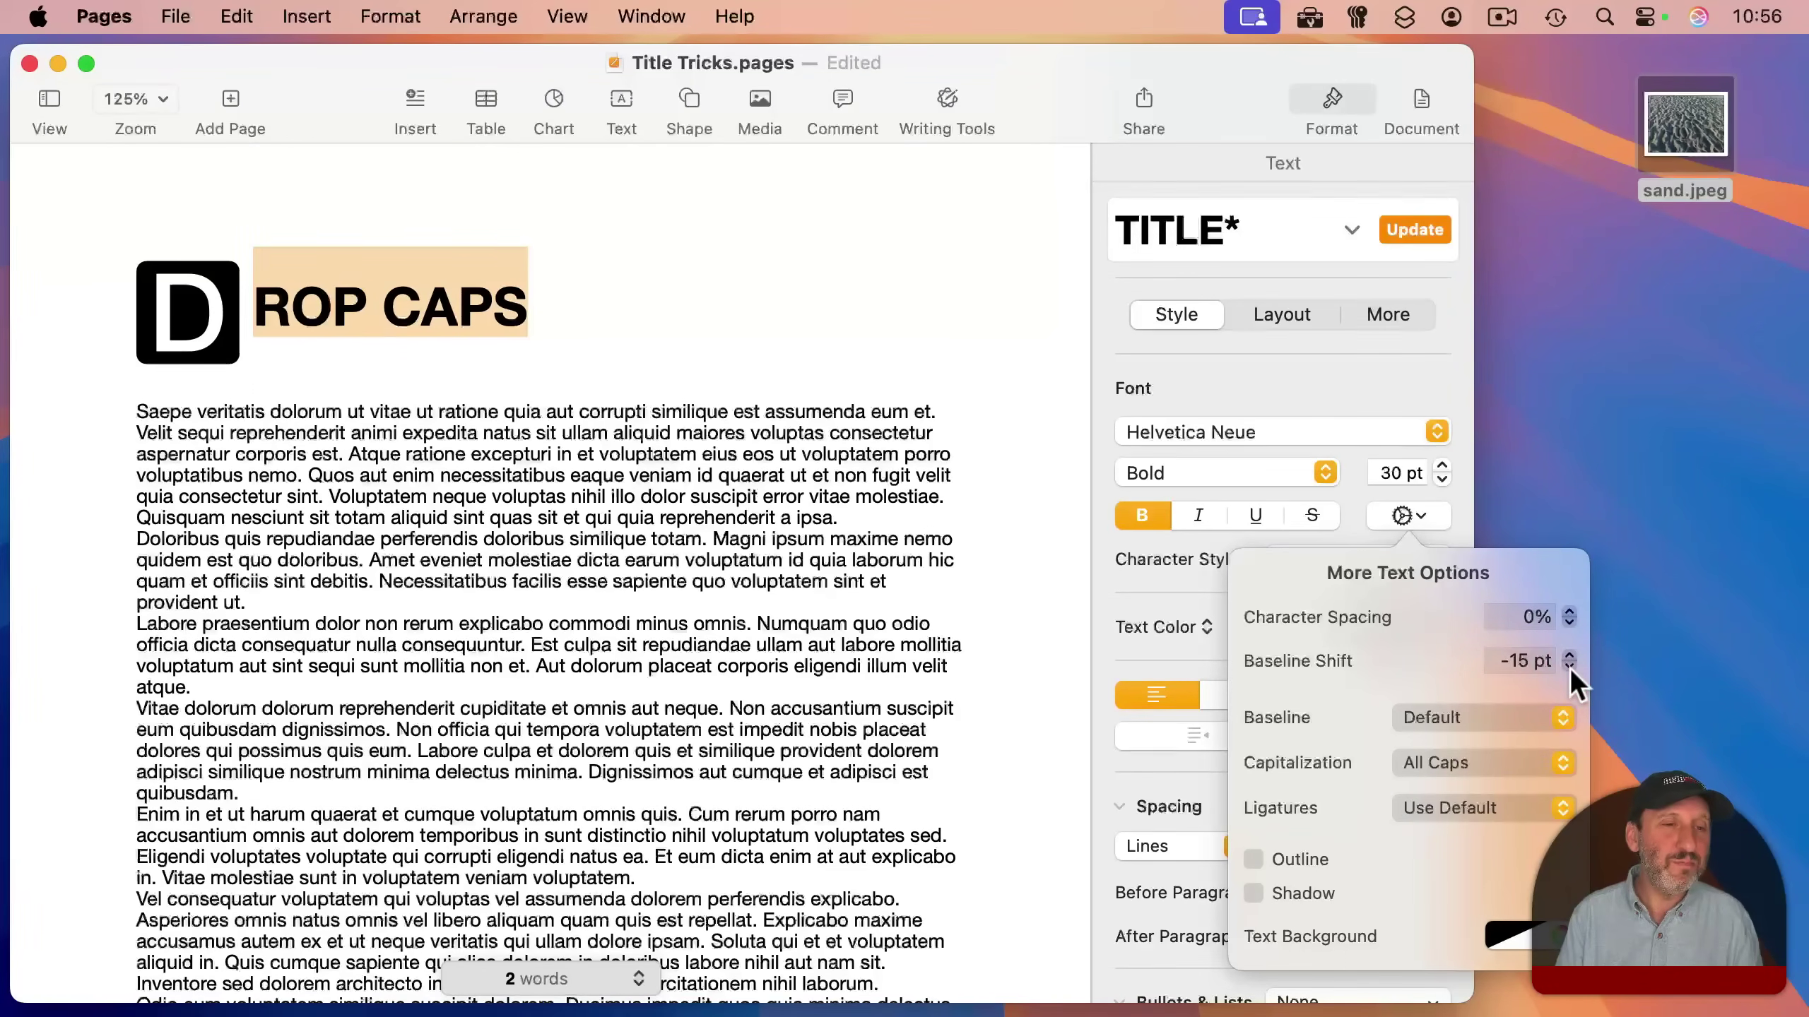
left_click(1568, 667)
left_click(908, 594)
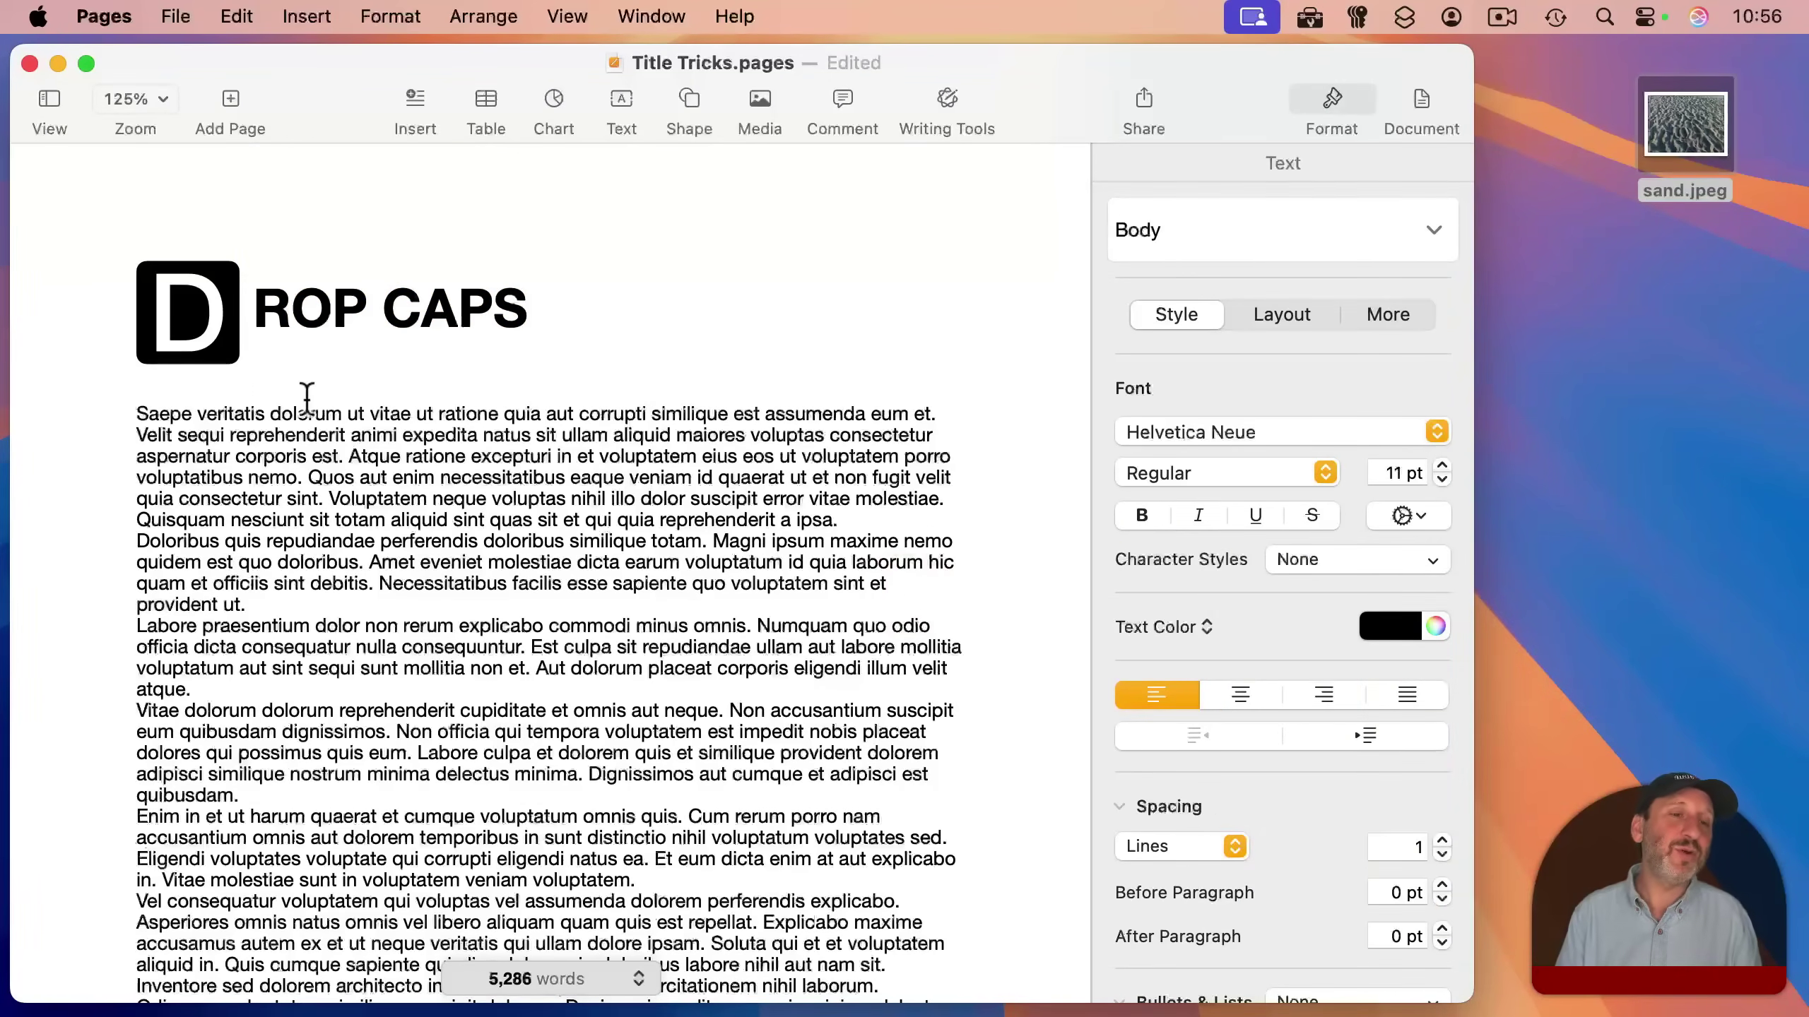
Review the Drop Cap Options of the "Drop Caps" heading, including background shape, border, character scale and corner radius.
left_click_drag(505, 339, 117, 315)
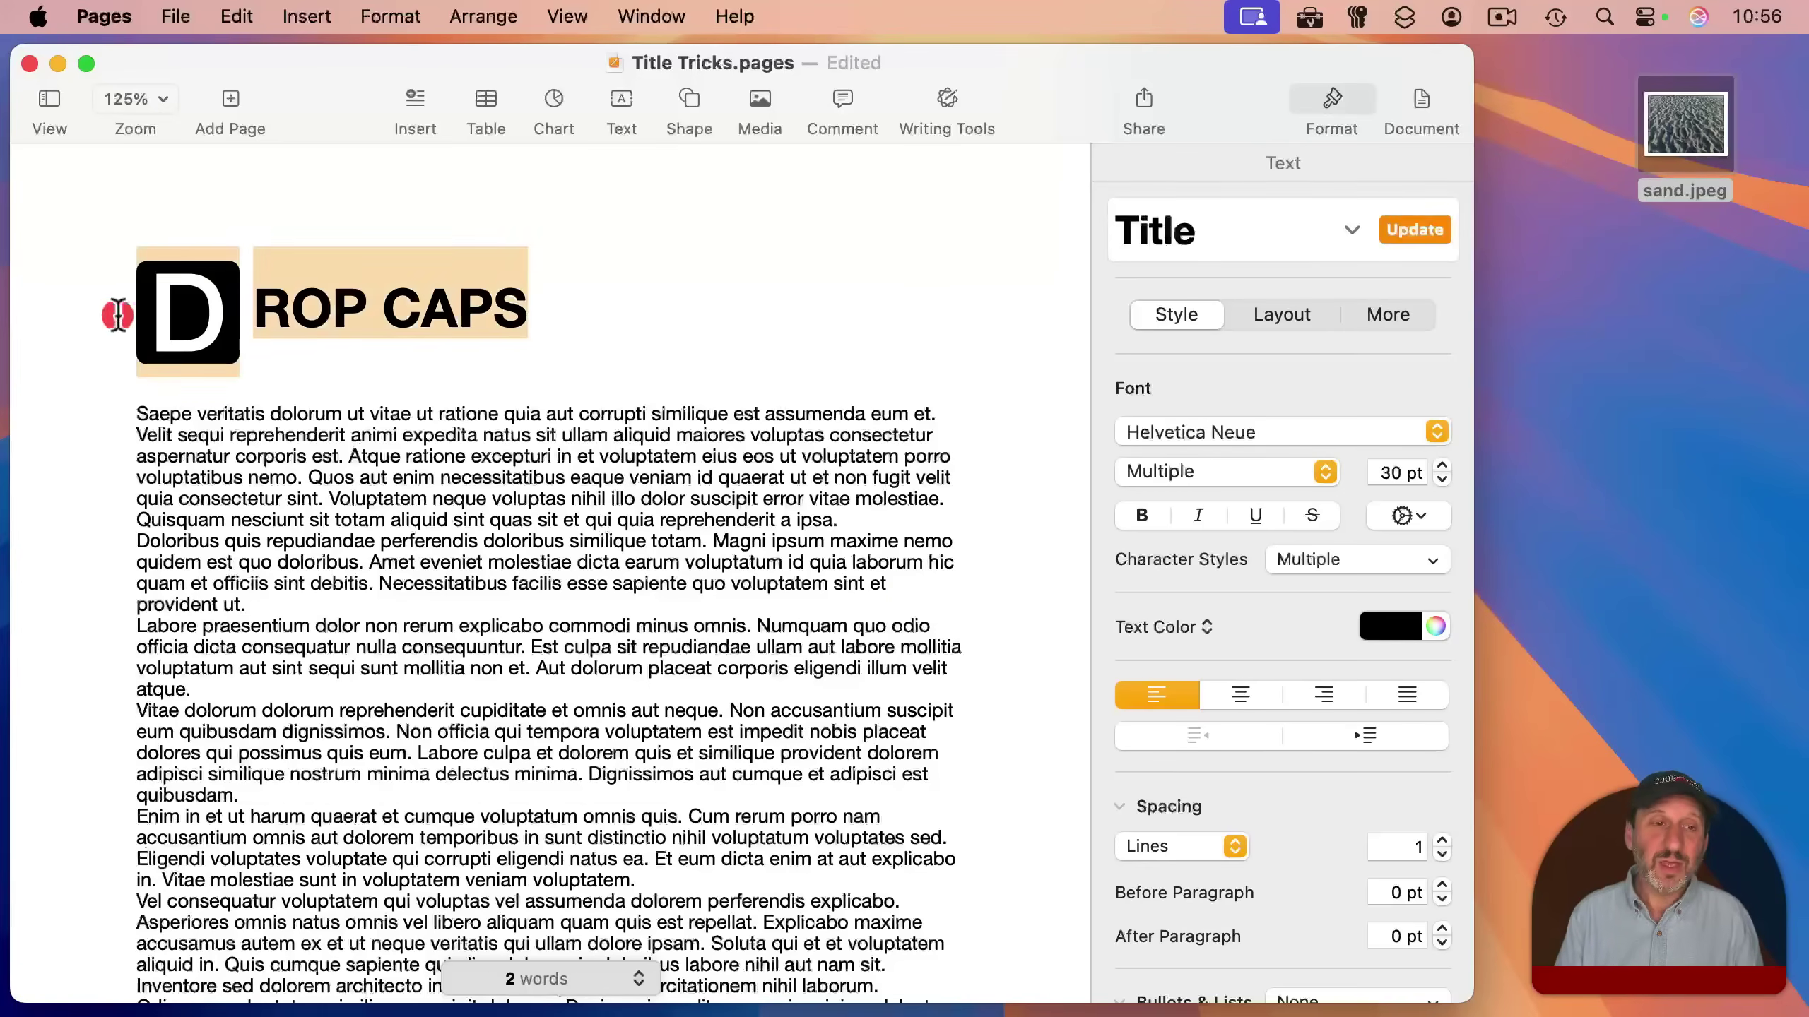
scroll(1284, 793, "down", 5)
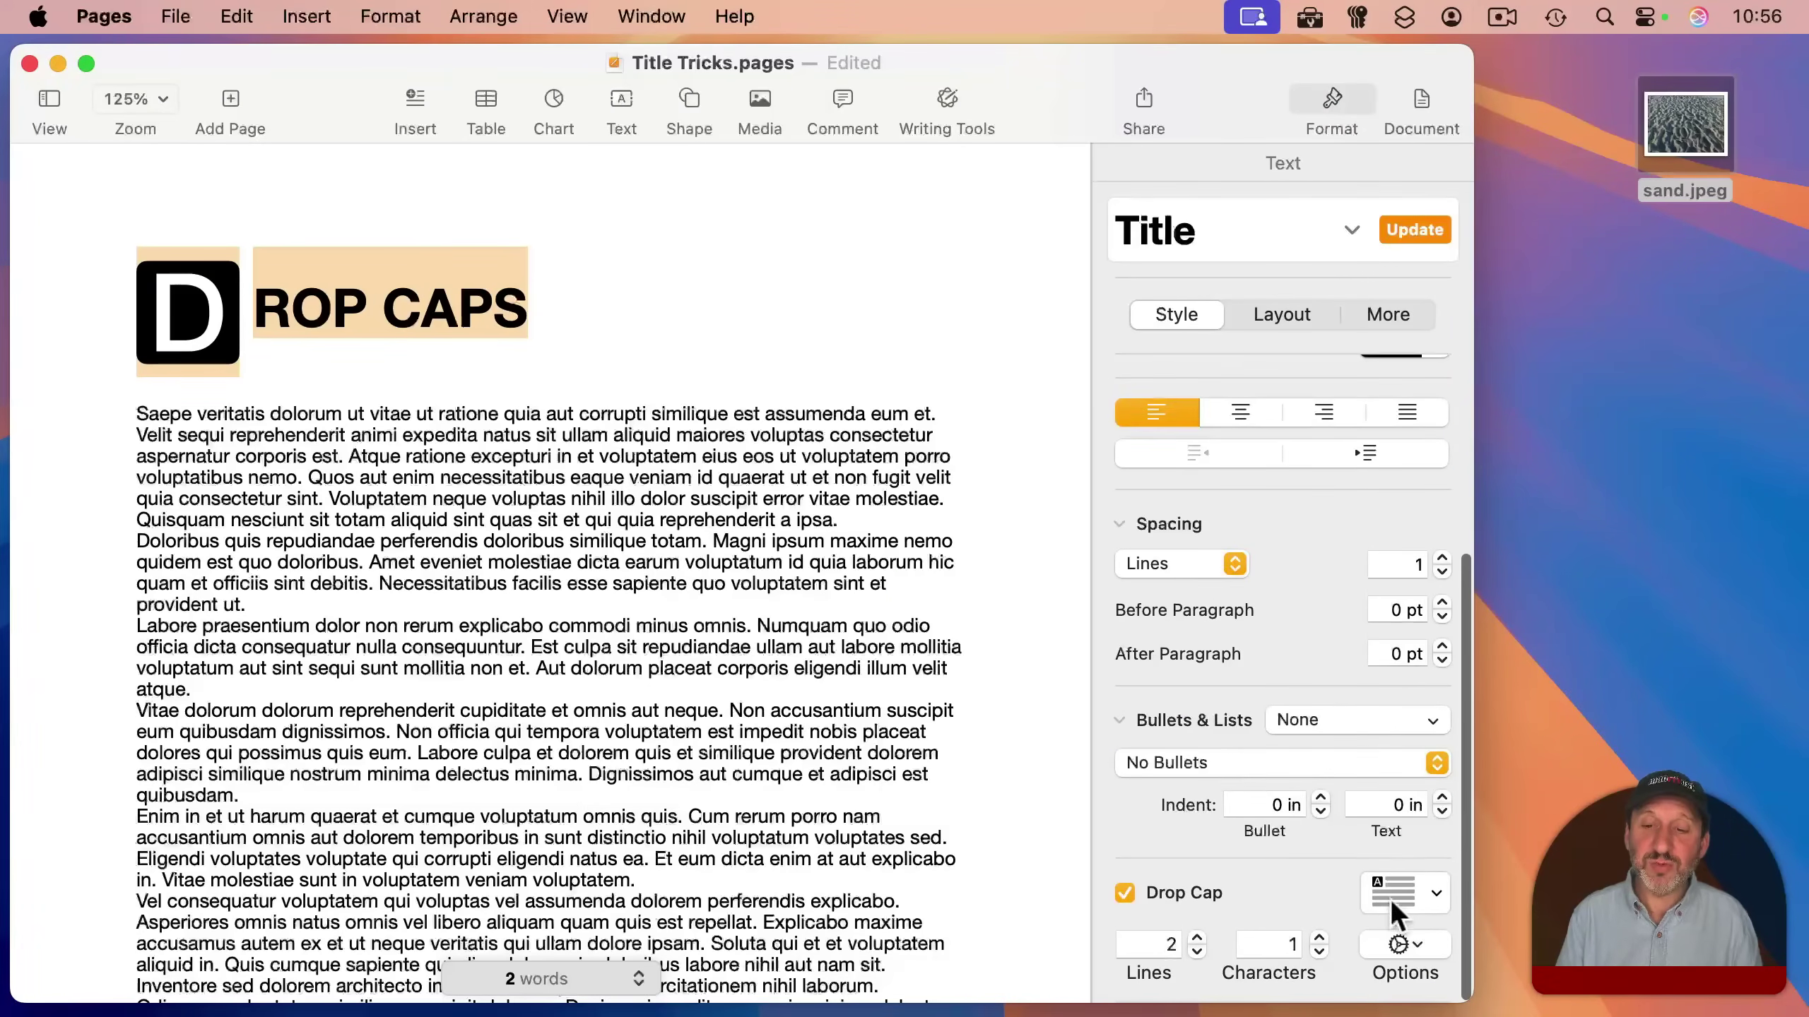
left_click(1398, 944)
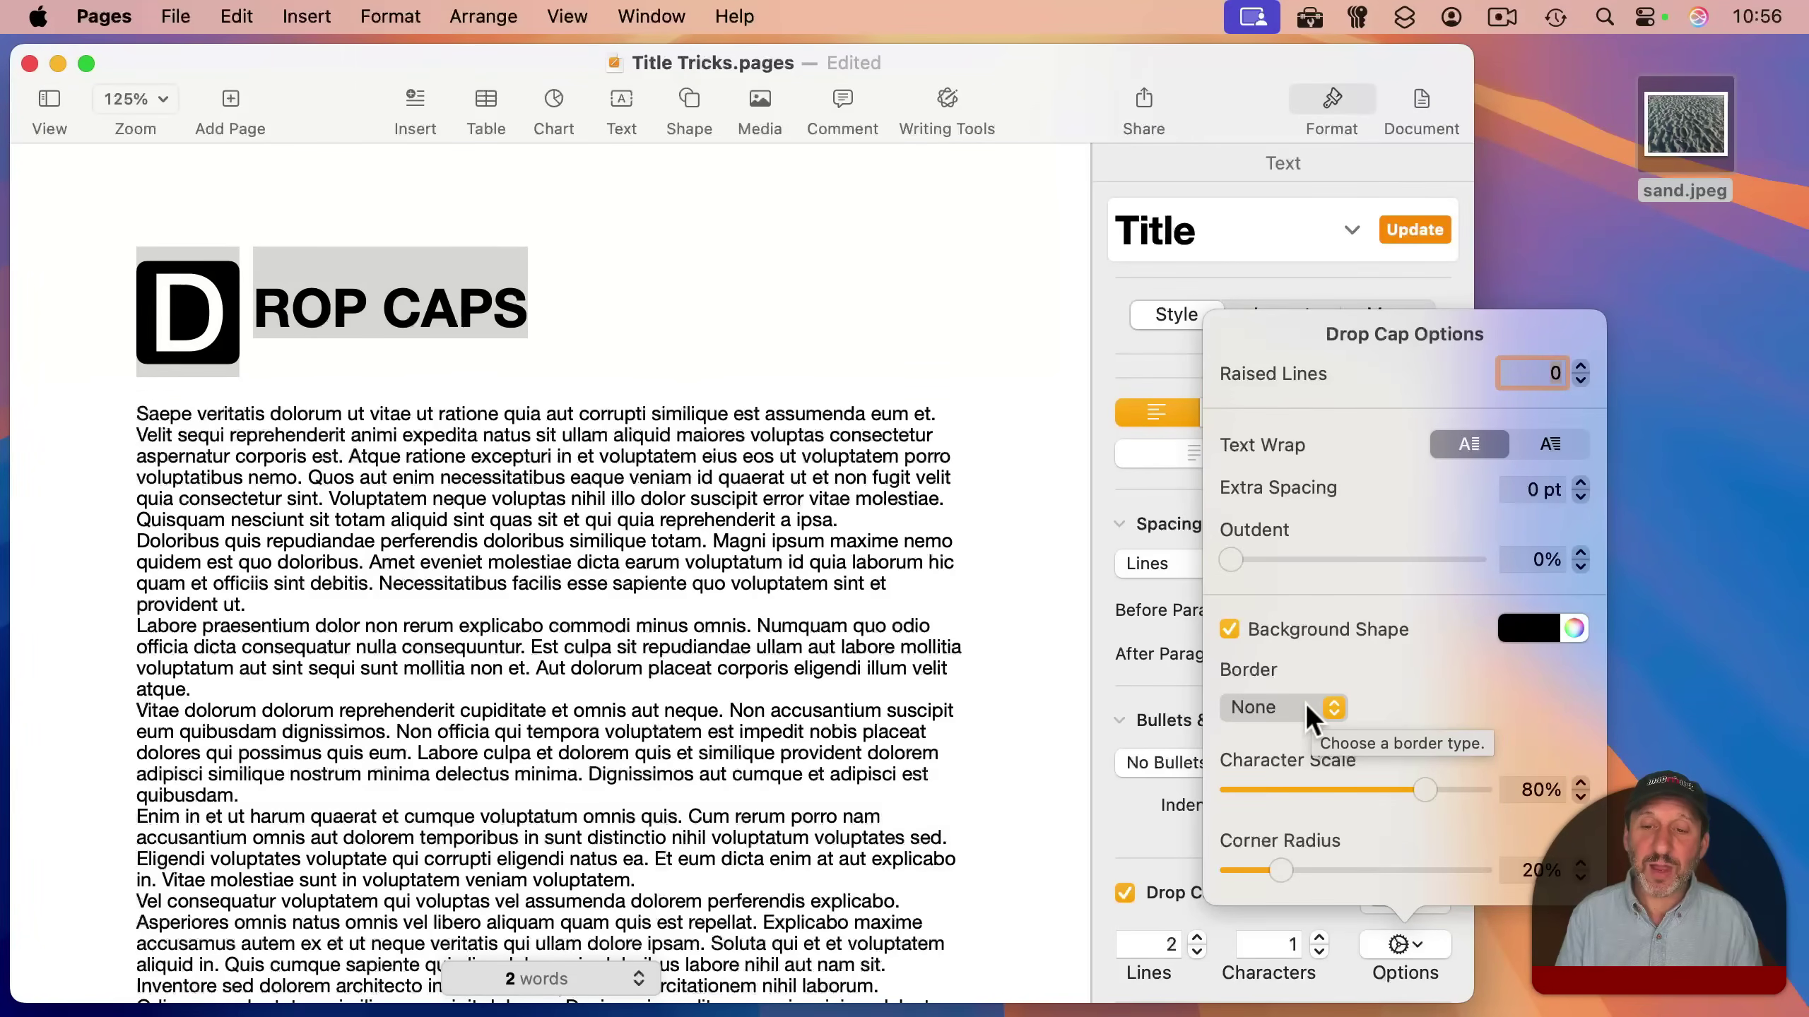
mouse_move(1280, 870)
left_mouse_down()
mouse_move(1481, 871)
mouse_move(1227, 862)
mouse_move(1280, 869)
left_mouse_up()
left_click(714, 324)
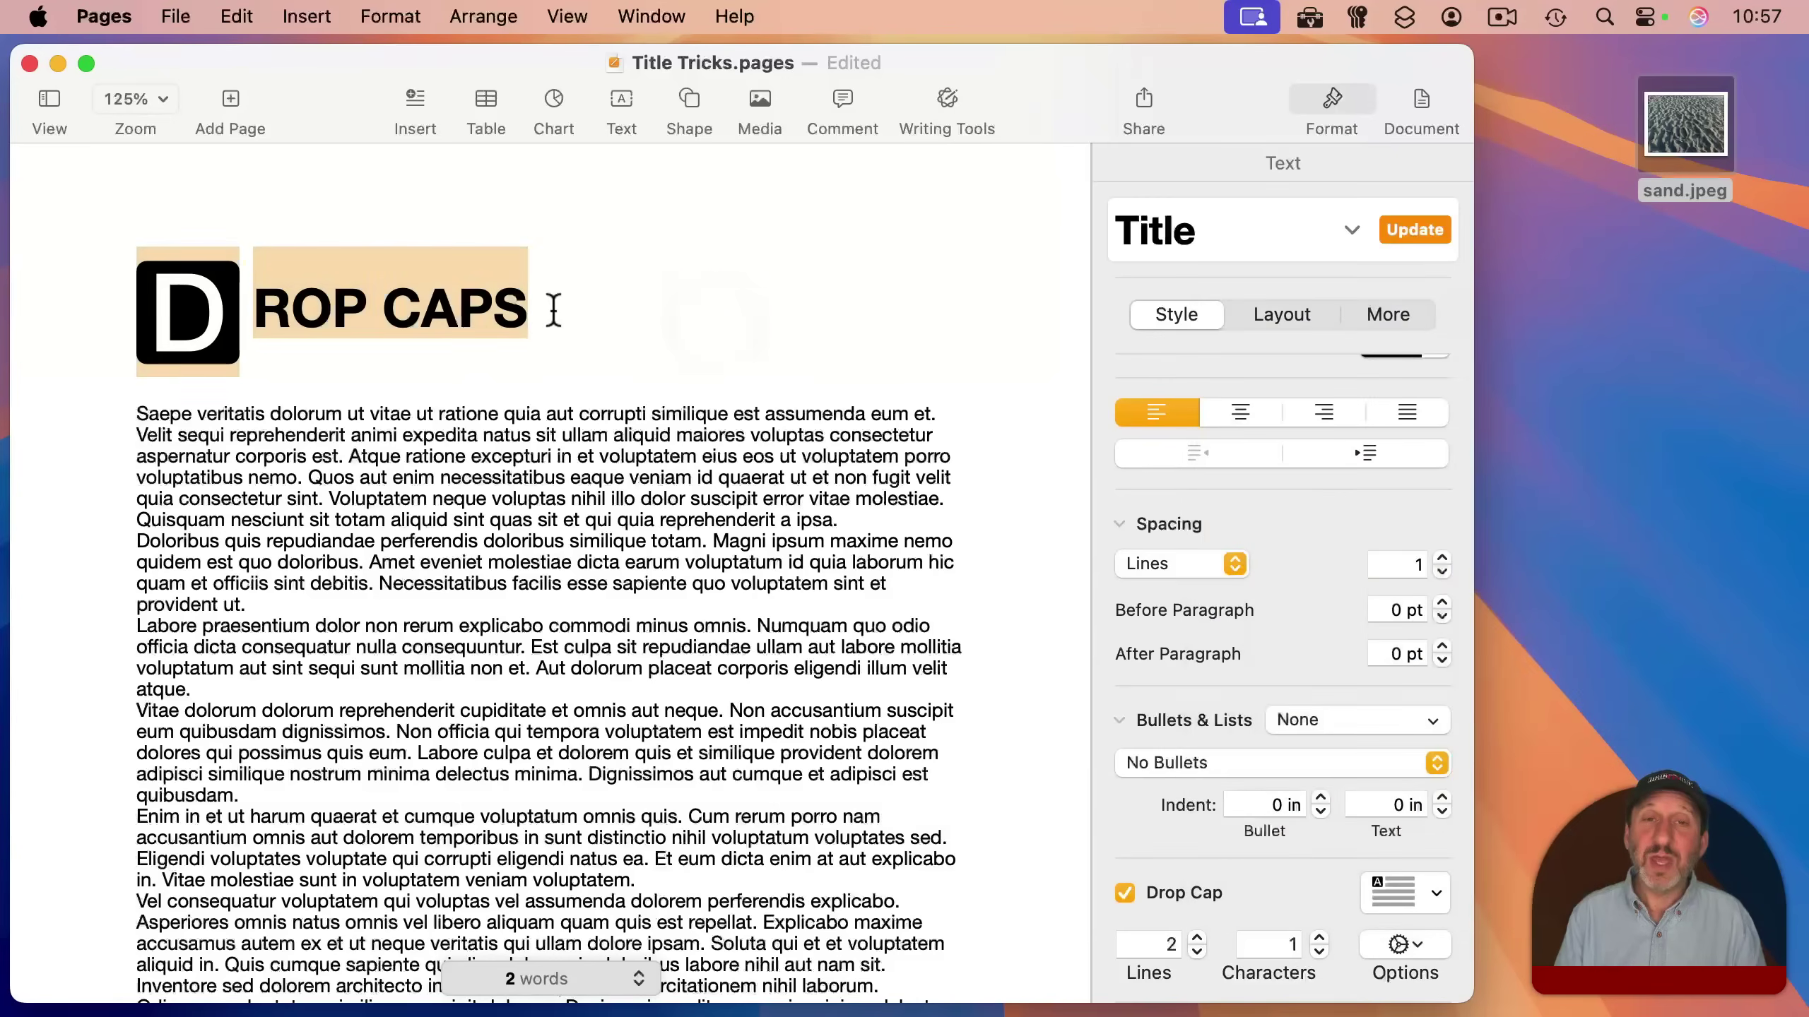
left_click(578, 312)
left_click_drag(578, 311, 219, 333)
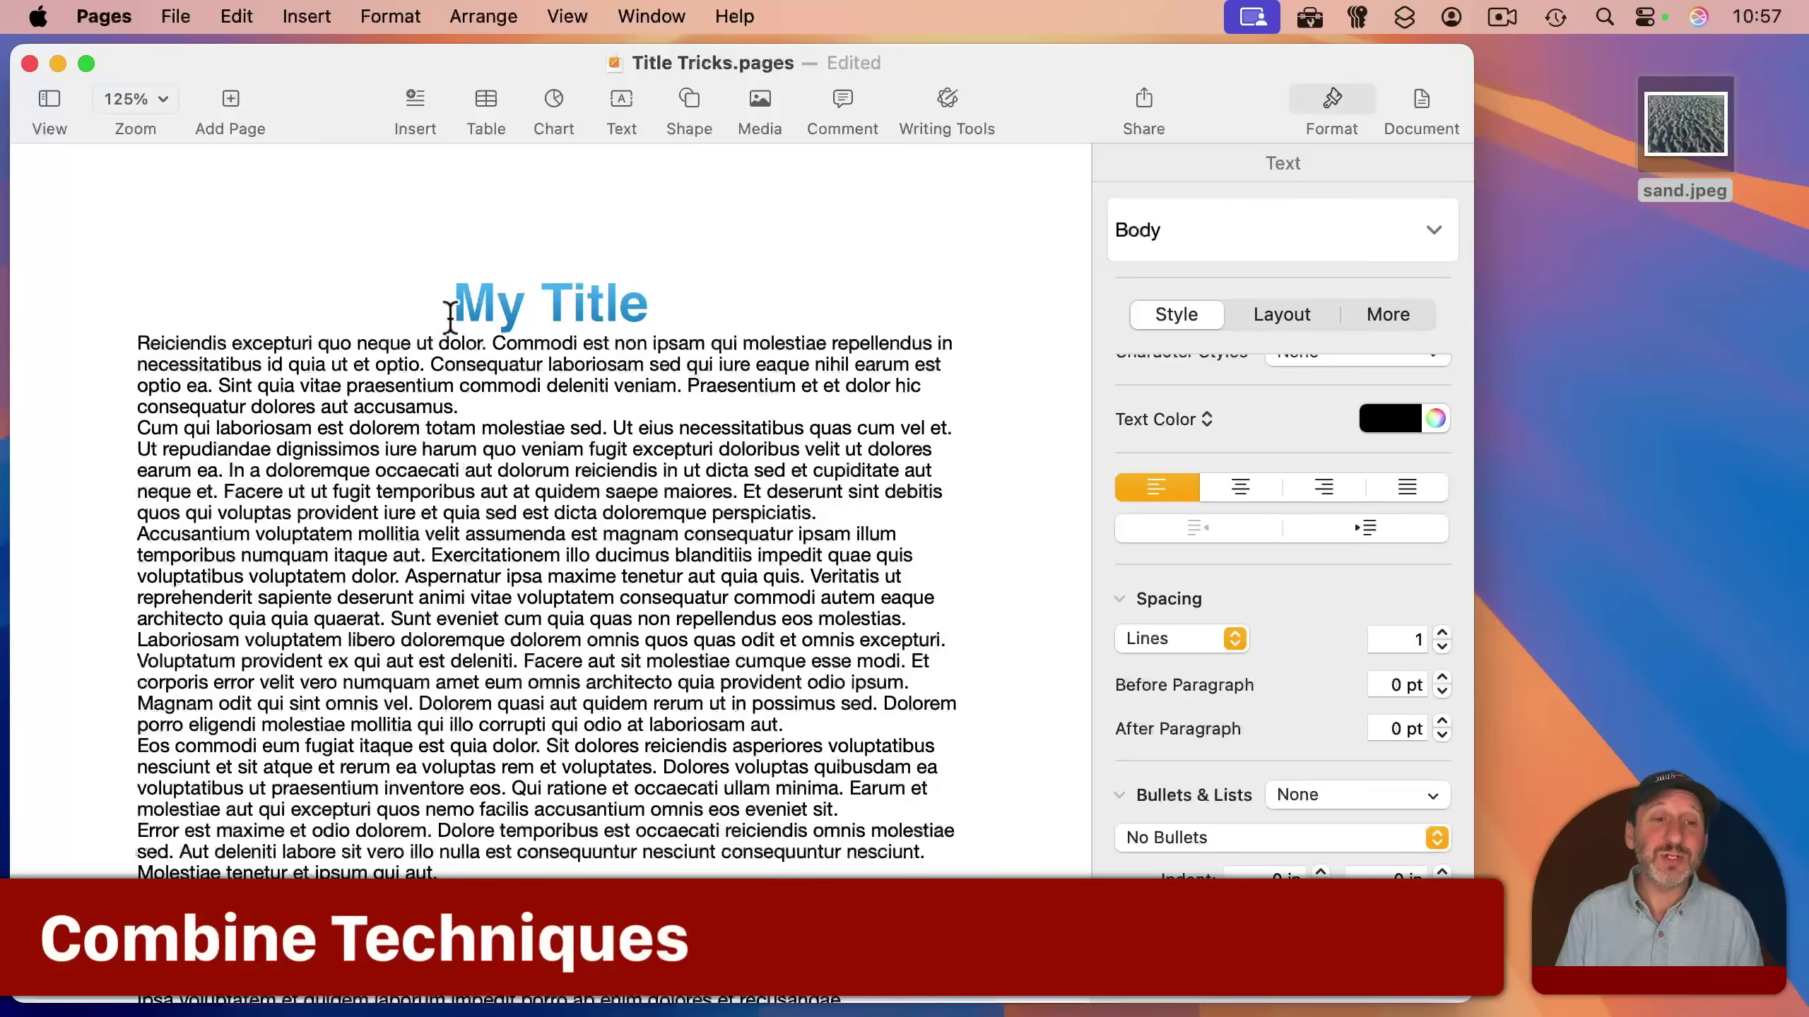
Add an outline to the "My Title" heading and set its capitalization to Small Caps.
left_click_drag(454, 307, 641, 307)
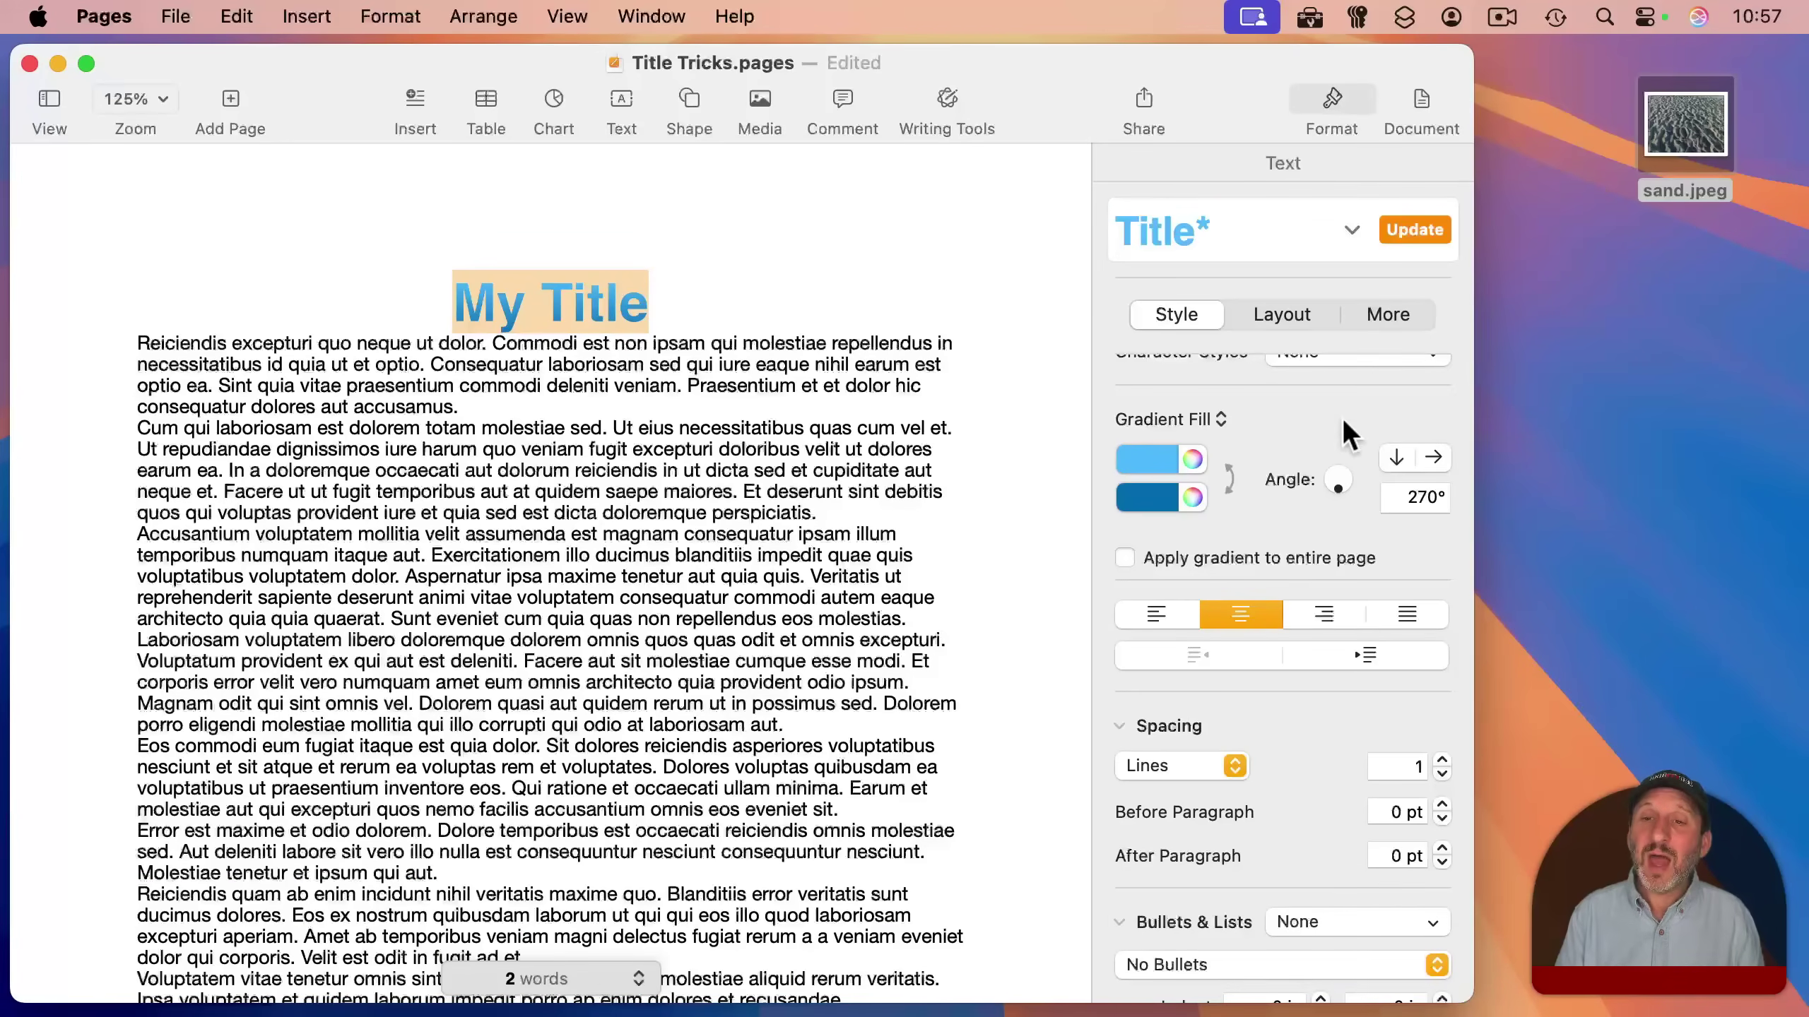
scroll(1350, 424, "up", 5)
left_click(1401, 514)
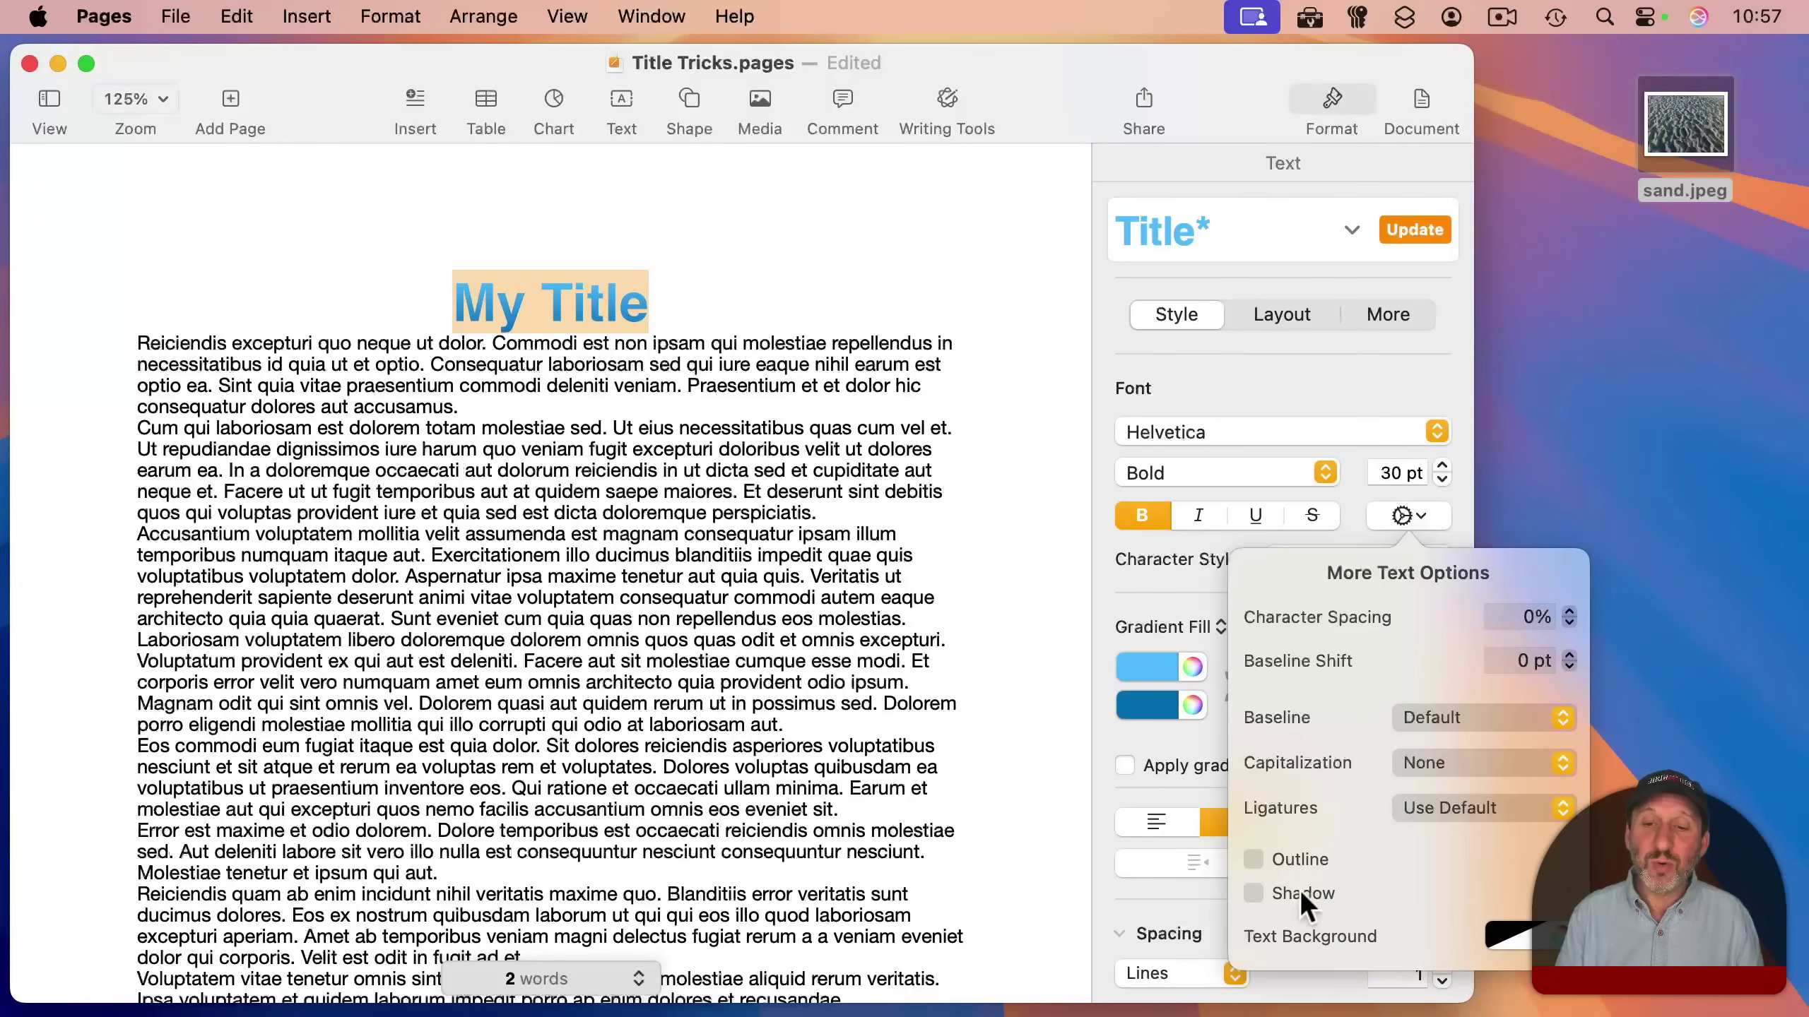
left_click(1300, 854)
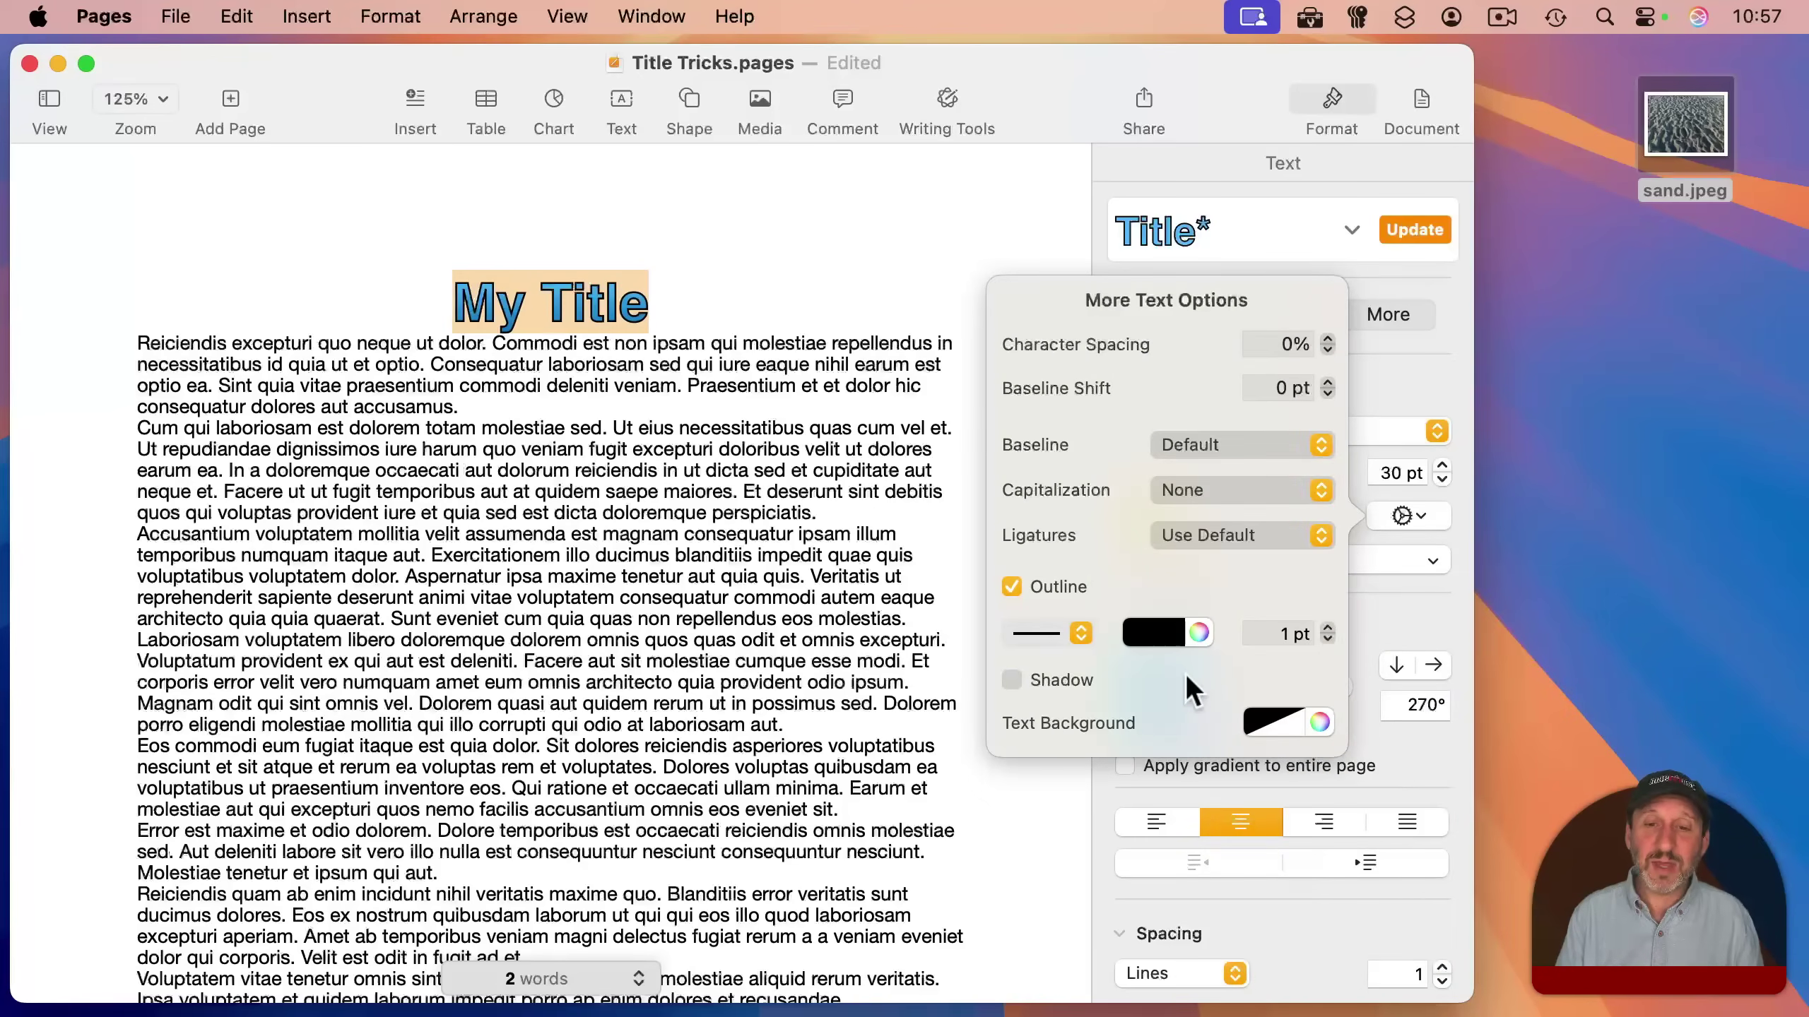
left_click(1175, 491)
left_click(1184, 539)
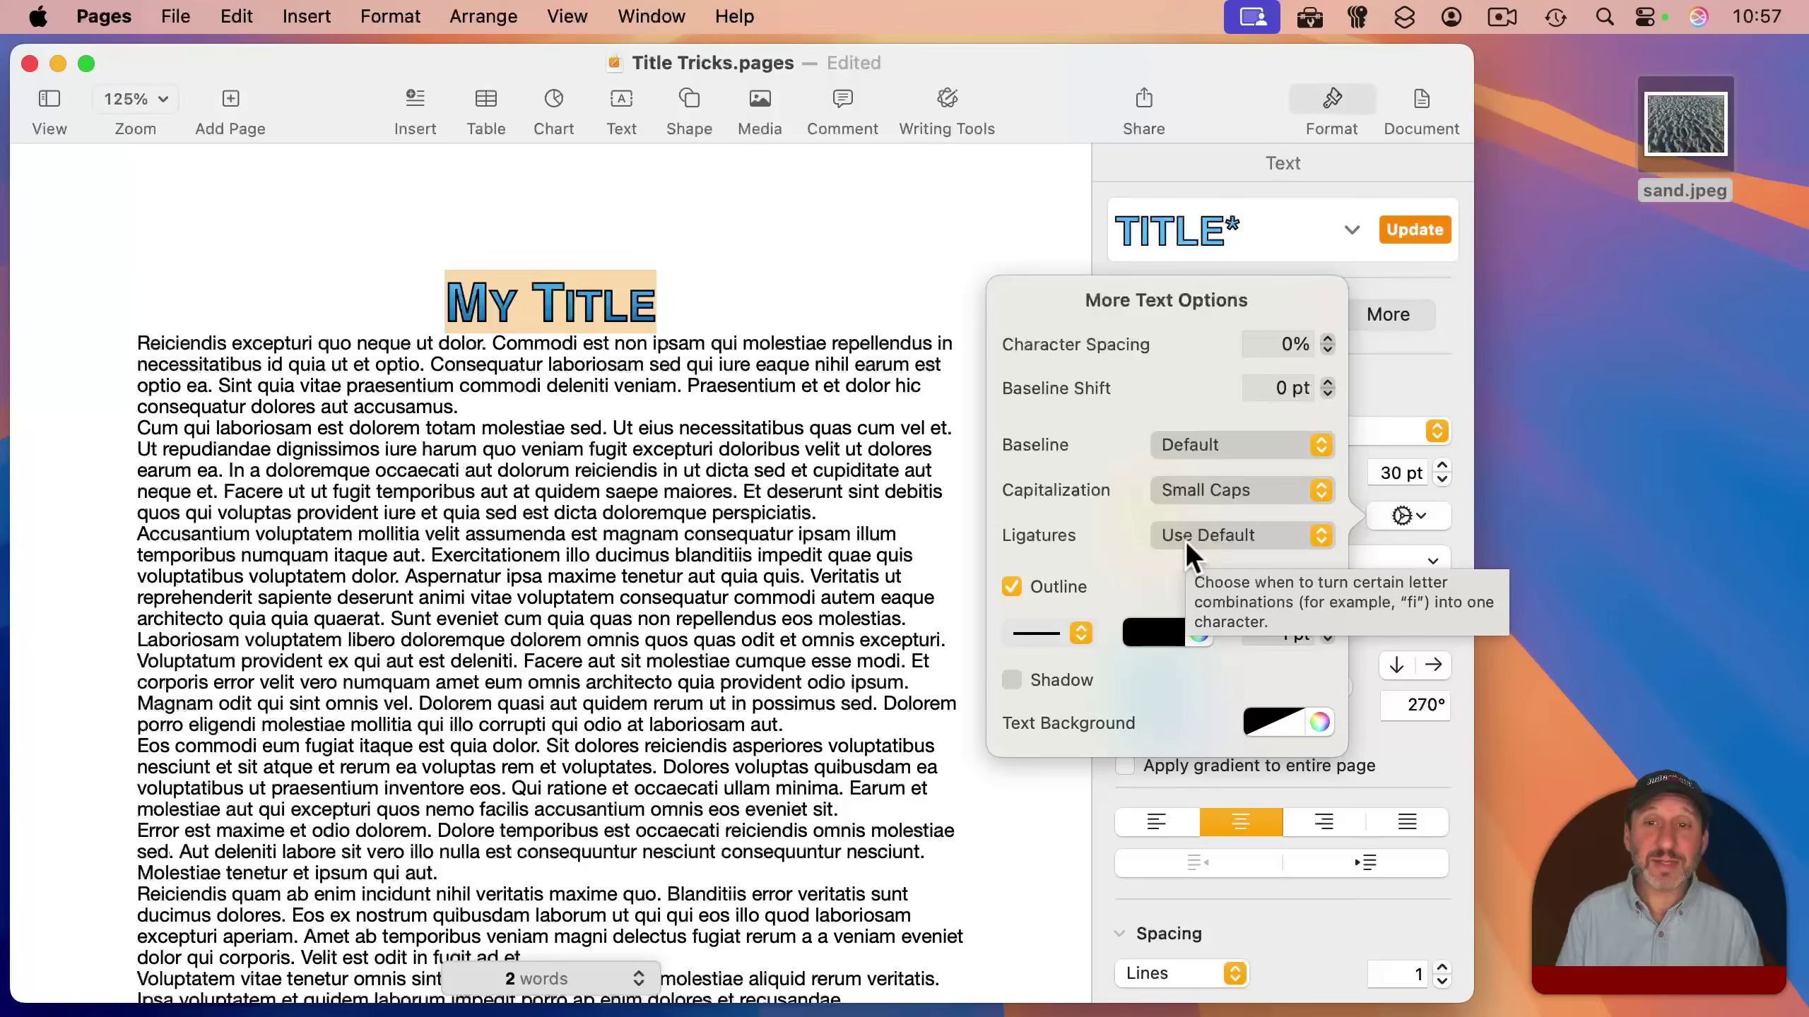
Add a shadow to the "My Title" heading with an offset of 1 pt and a blur of 2 pt.
left_click(1061, 680)
left_click(1159, 642)
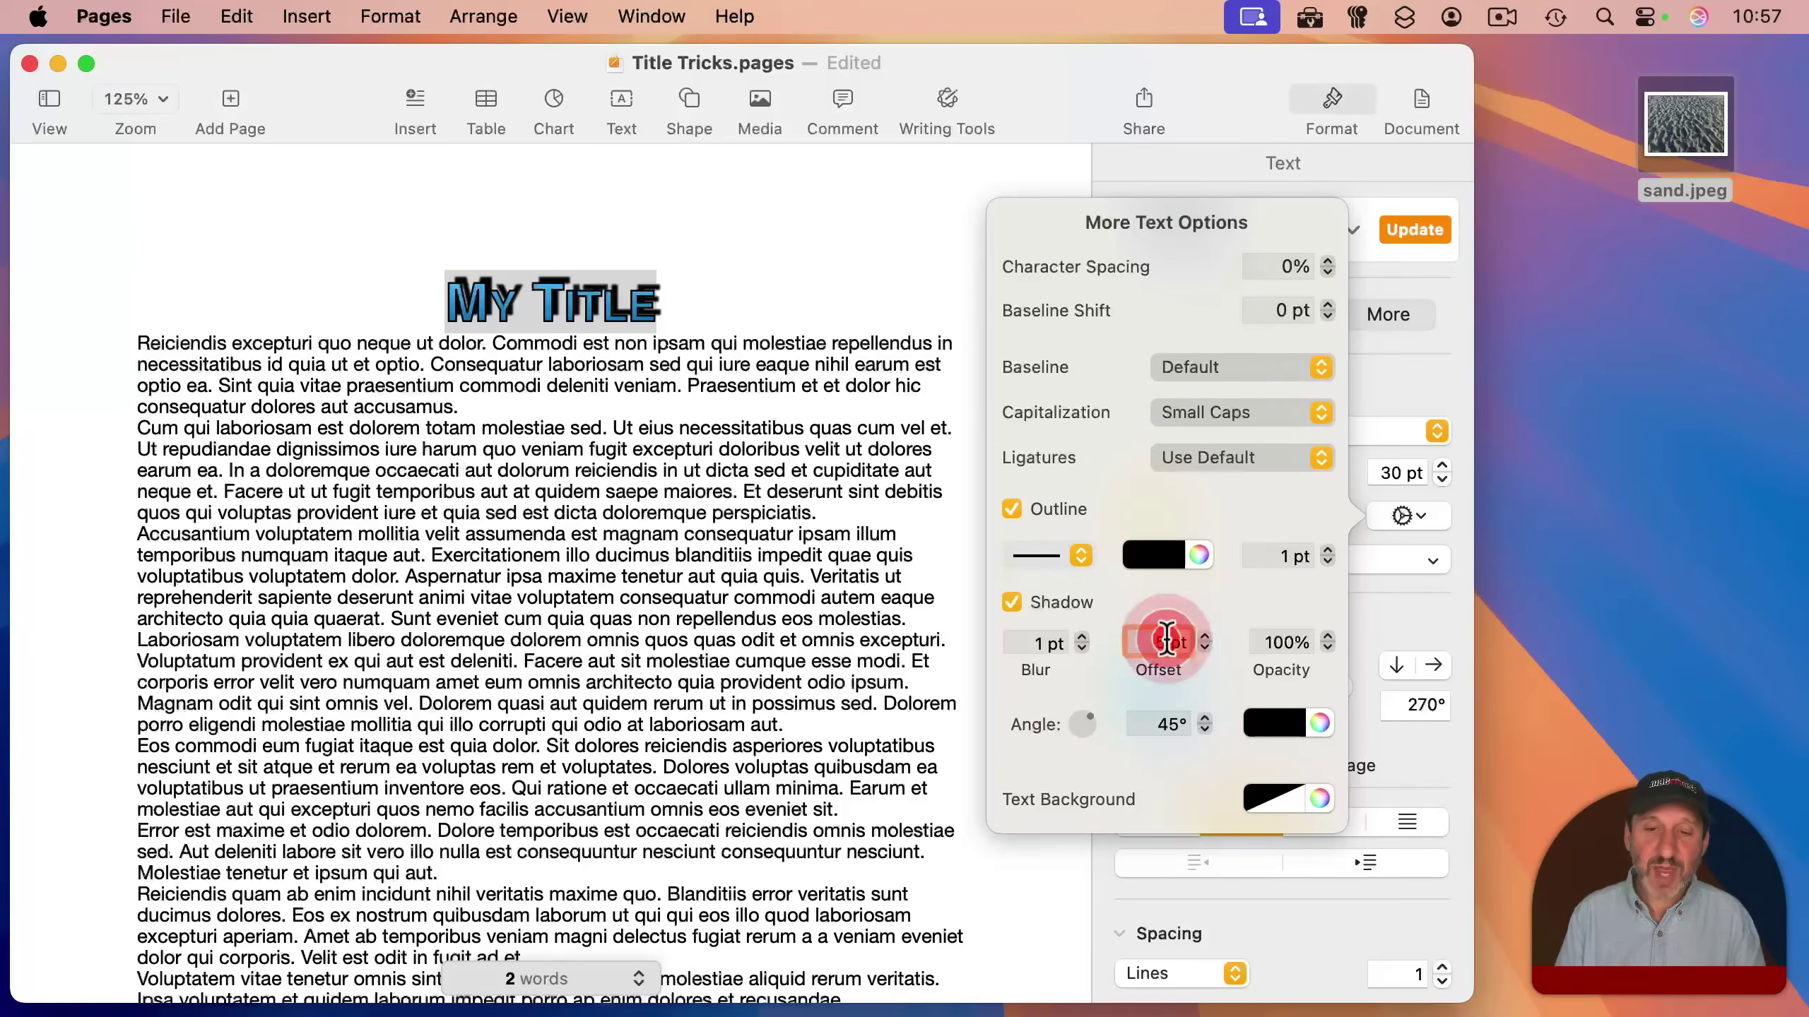
type("1")
left_click(1035, 643)
type("2")
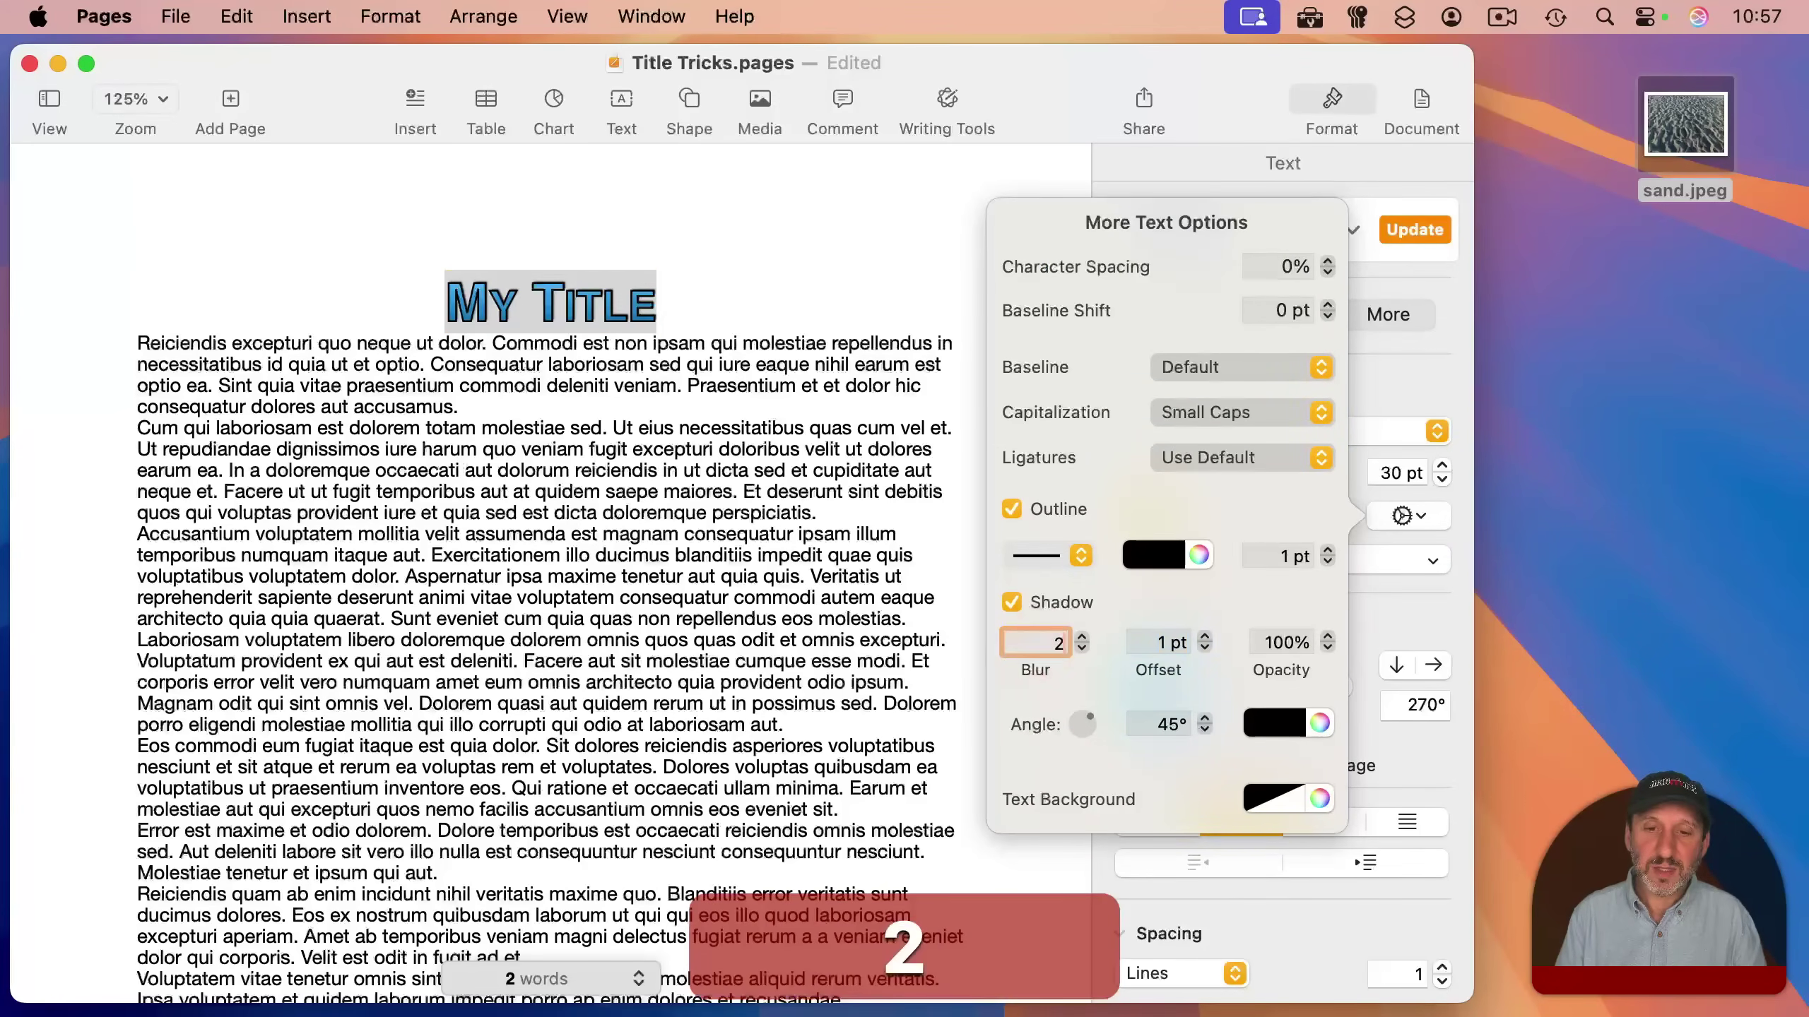
key("Tab")
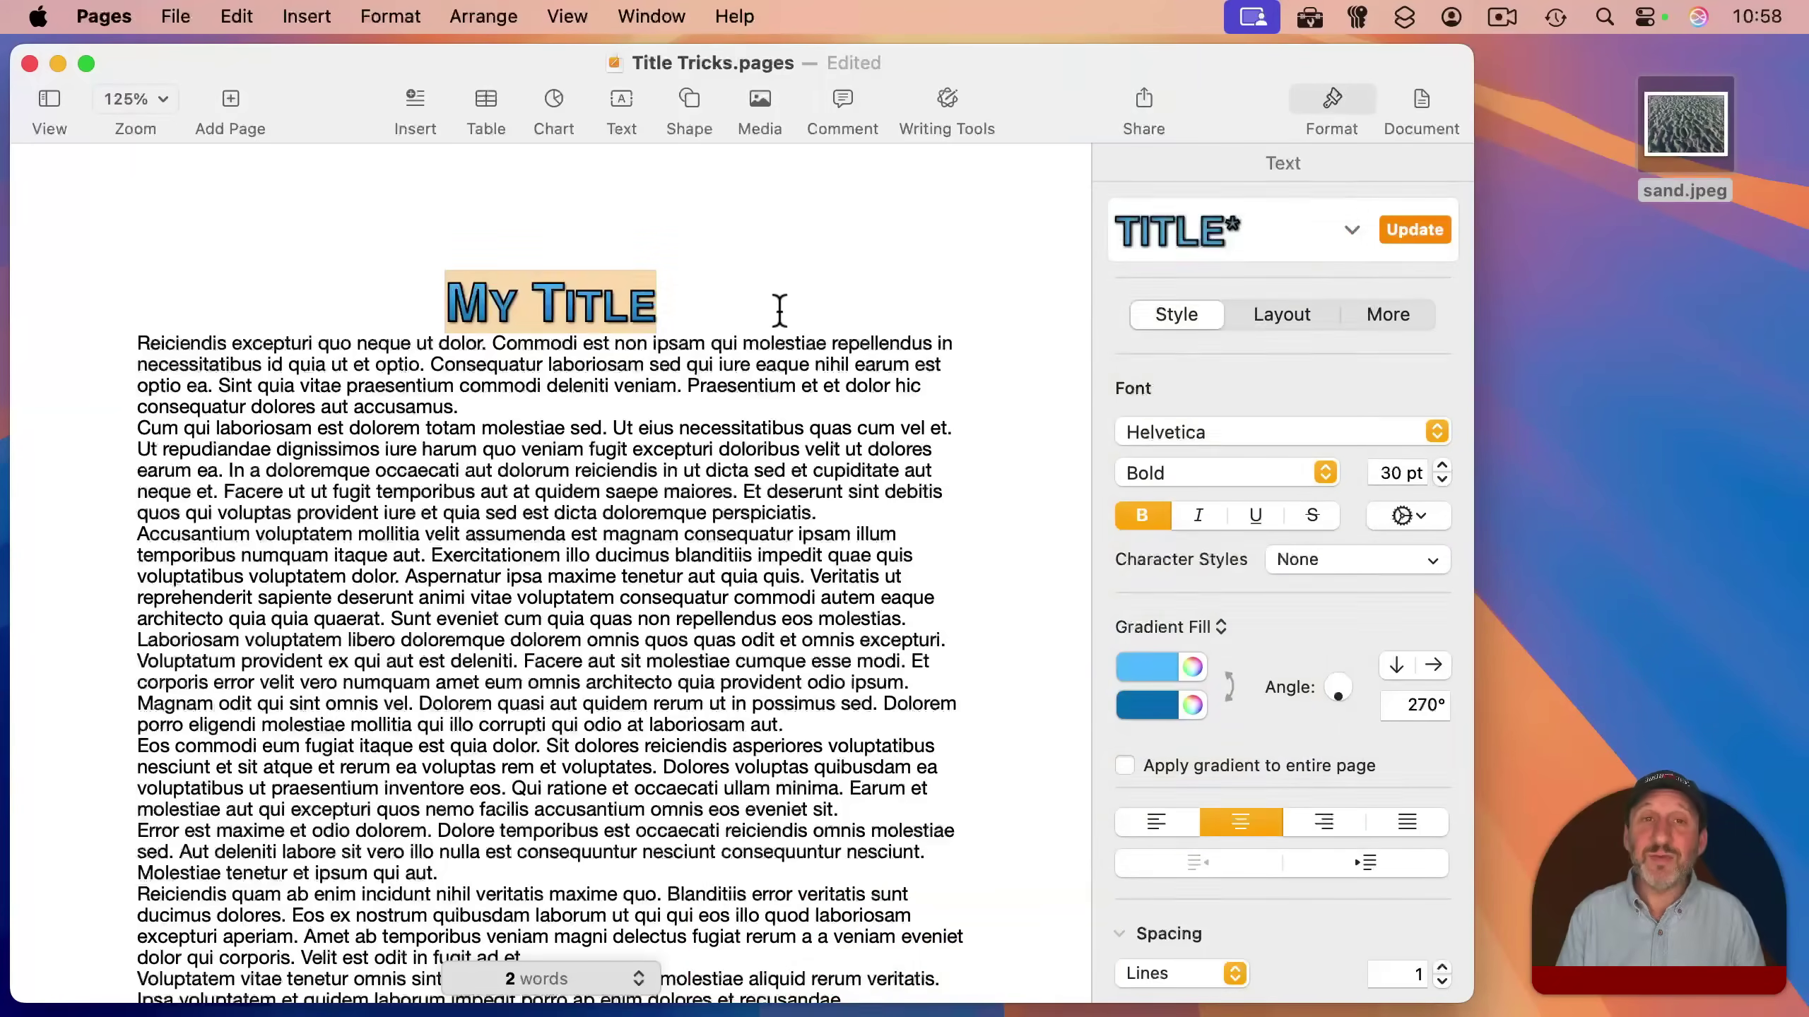
Create a new paragraph style named "Special Title" from the formatted "My Title" heading.
left_click(453, 299)
left_click_drag(662, 301, 456, 307)
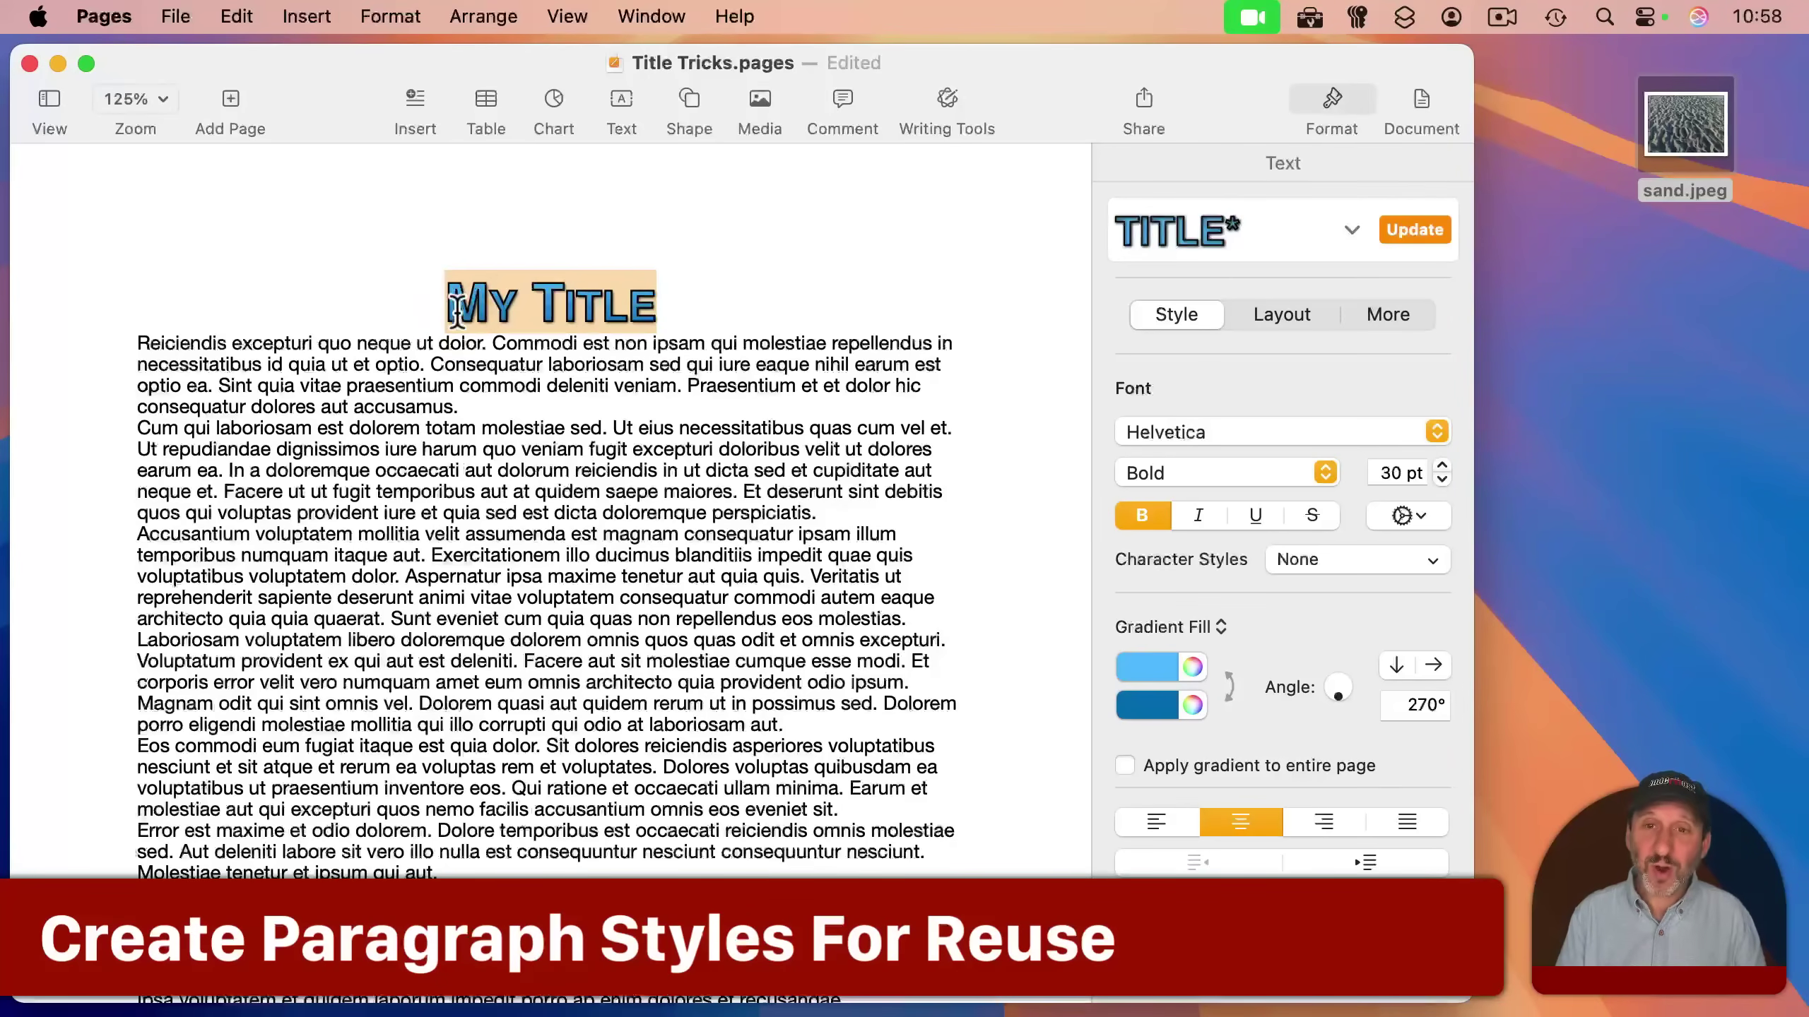
left_click(1351, 229)
left_click(1394, 292)
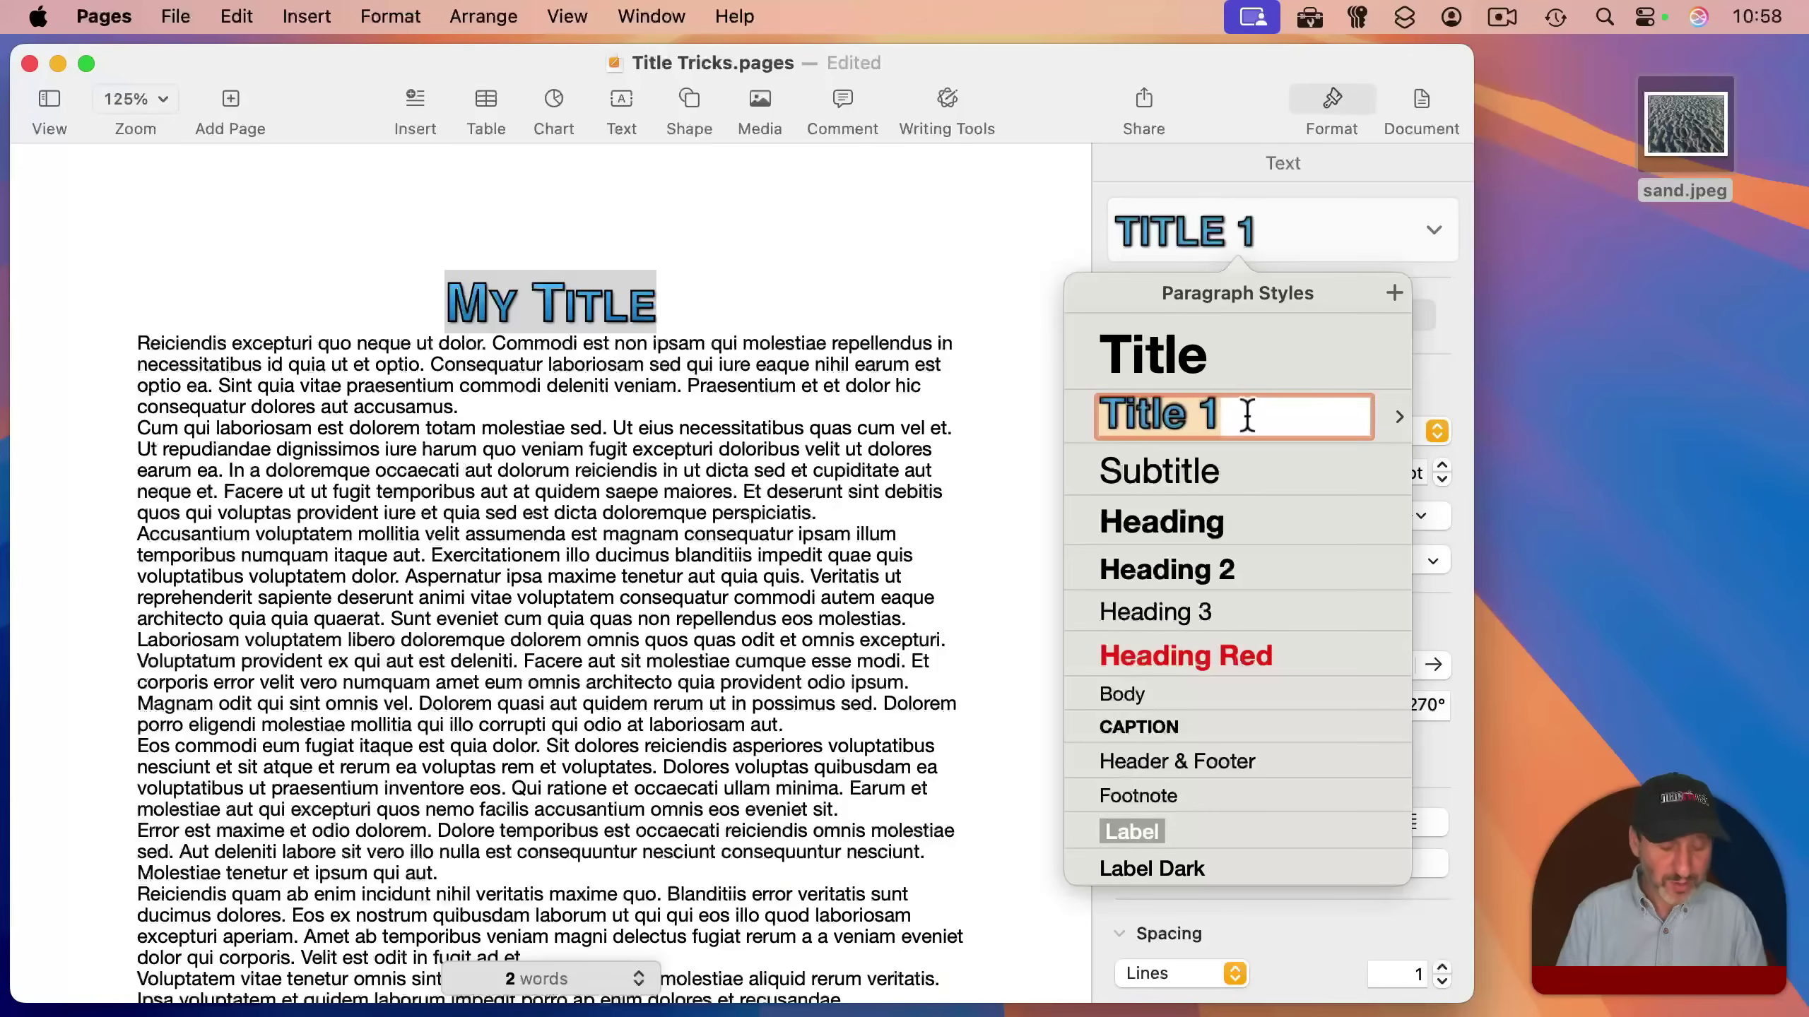
type("Special Titl")
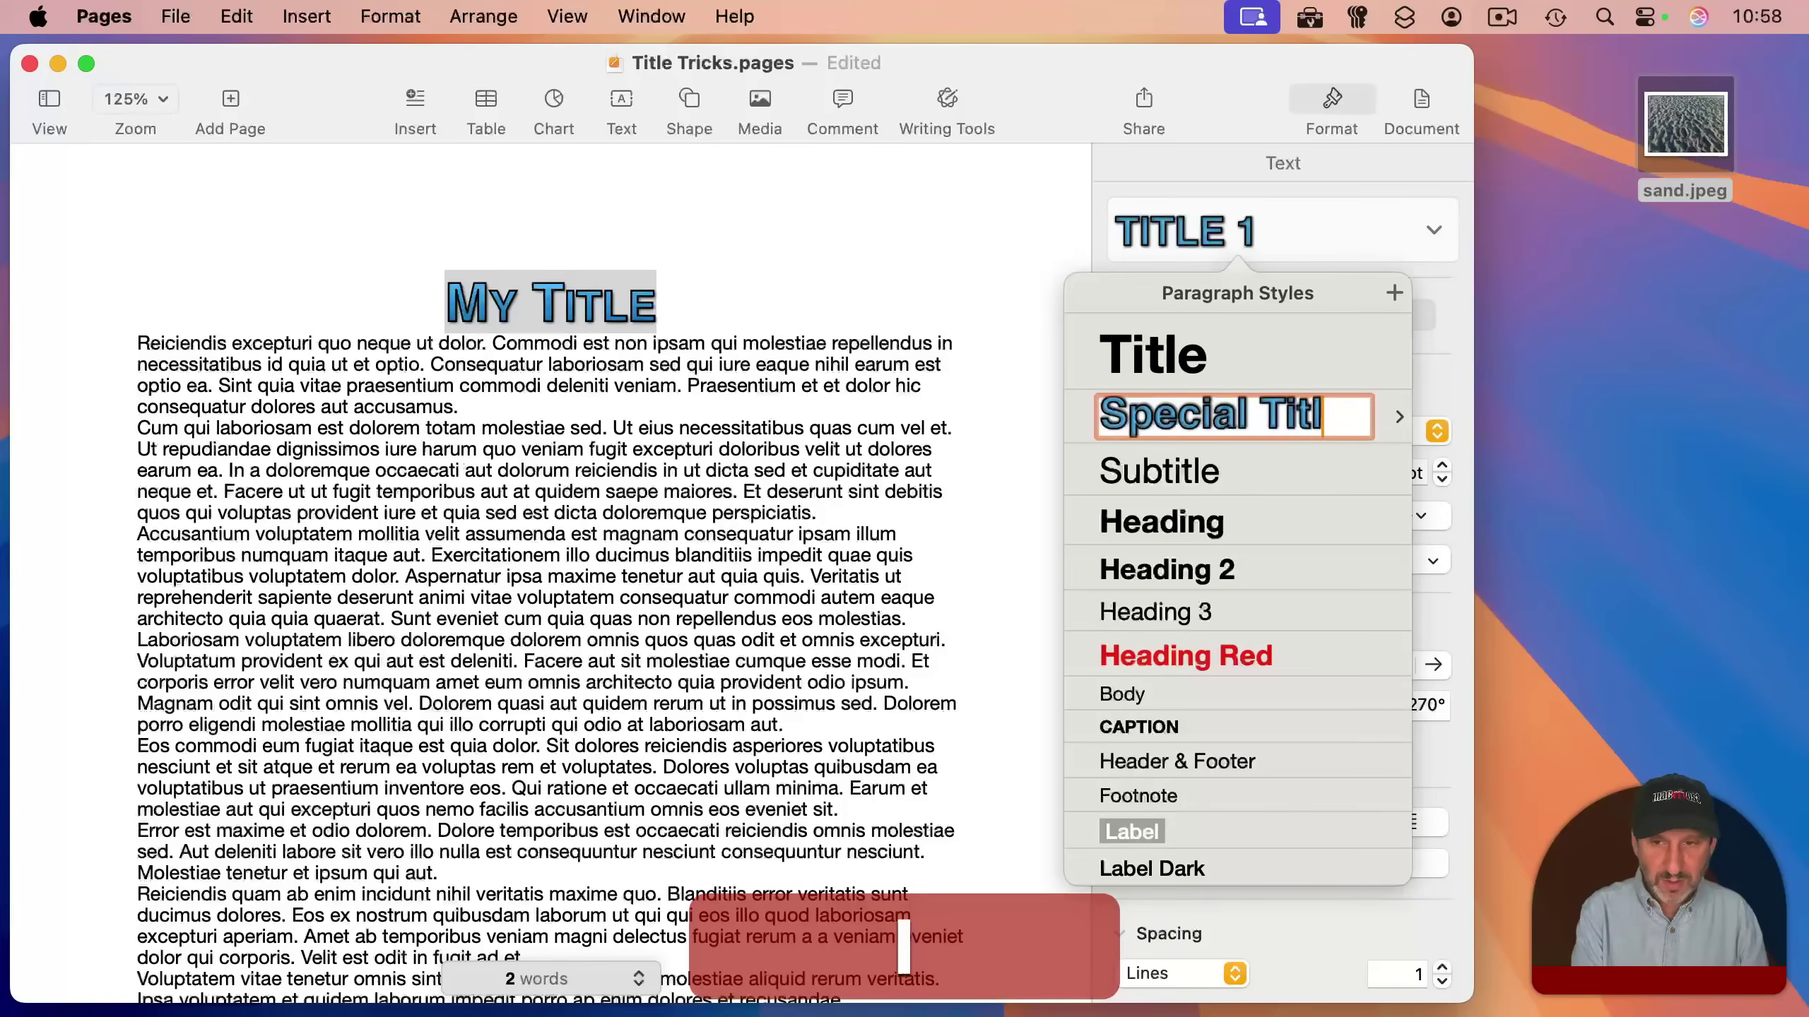
type("e")
key("Return")
left_click(819, 527)
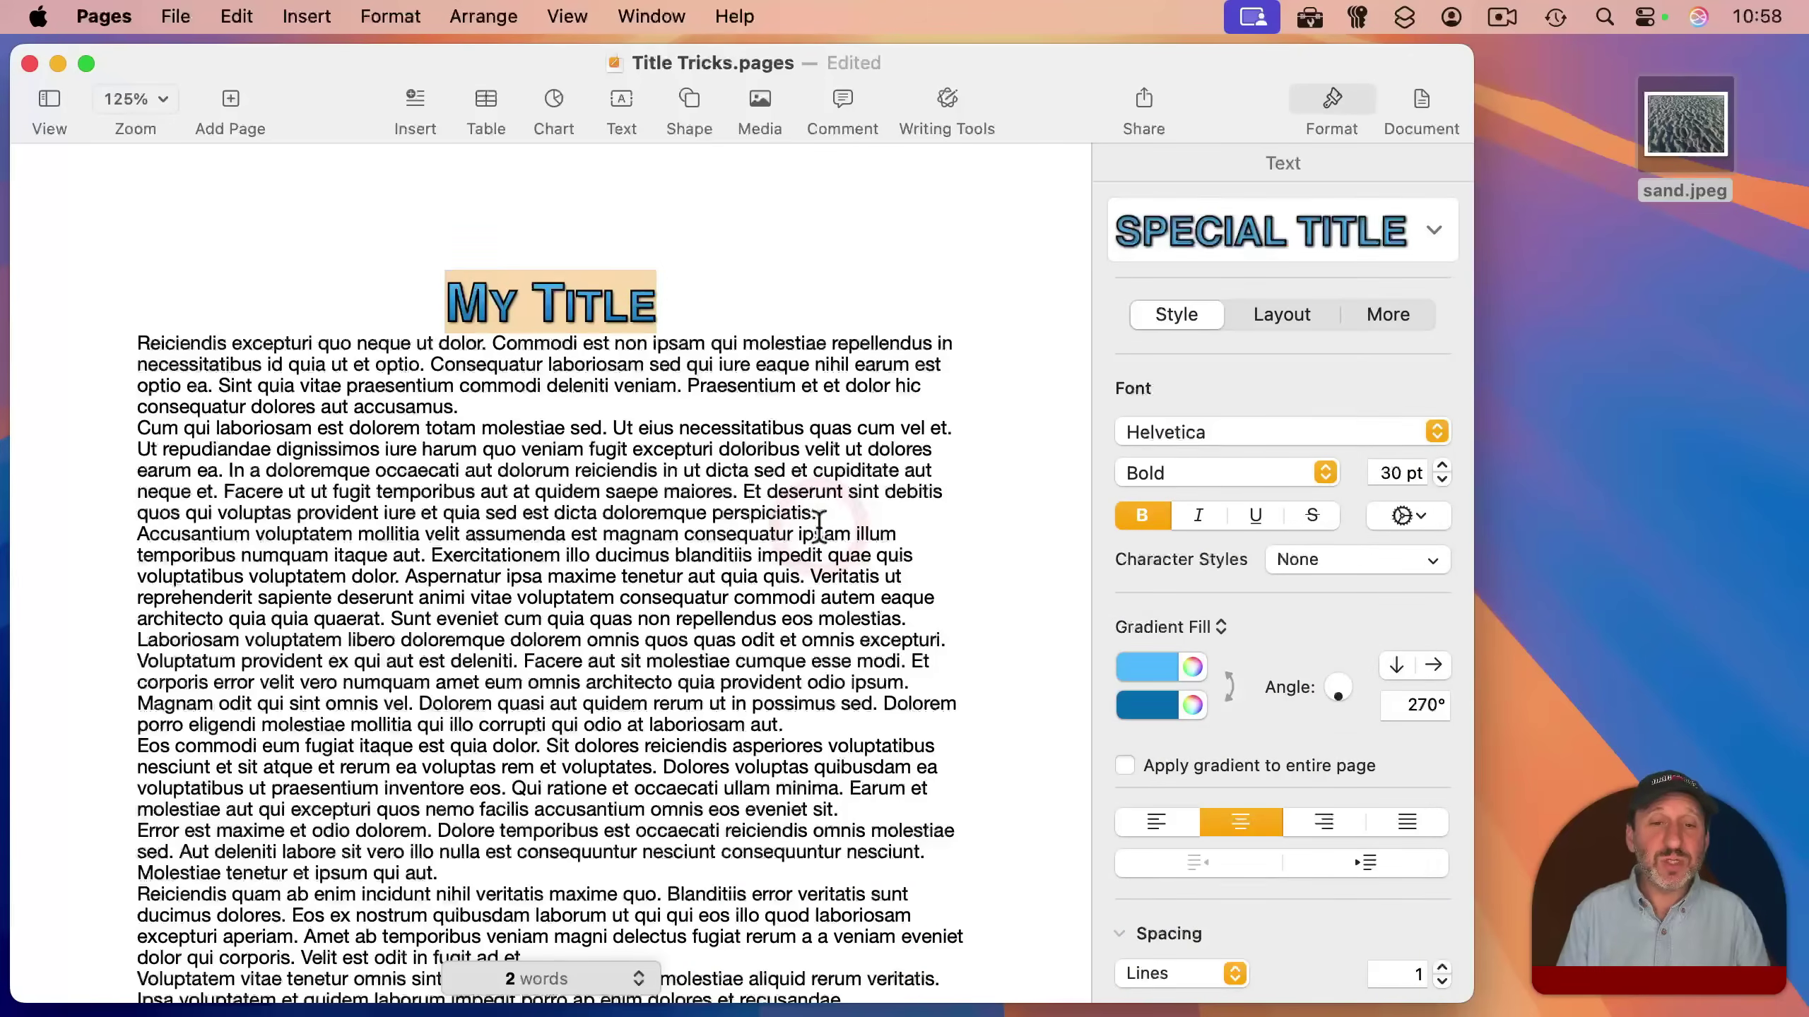
Insert the line "Another Title" after the paragraph ending in "doloremque perspiciatis." and apply the Special Title paragraph style to it.
left_click(819, 516)
key("Return")
type("Another")
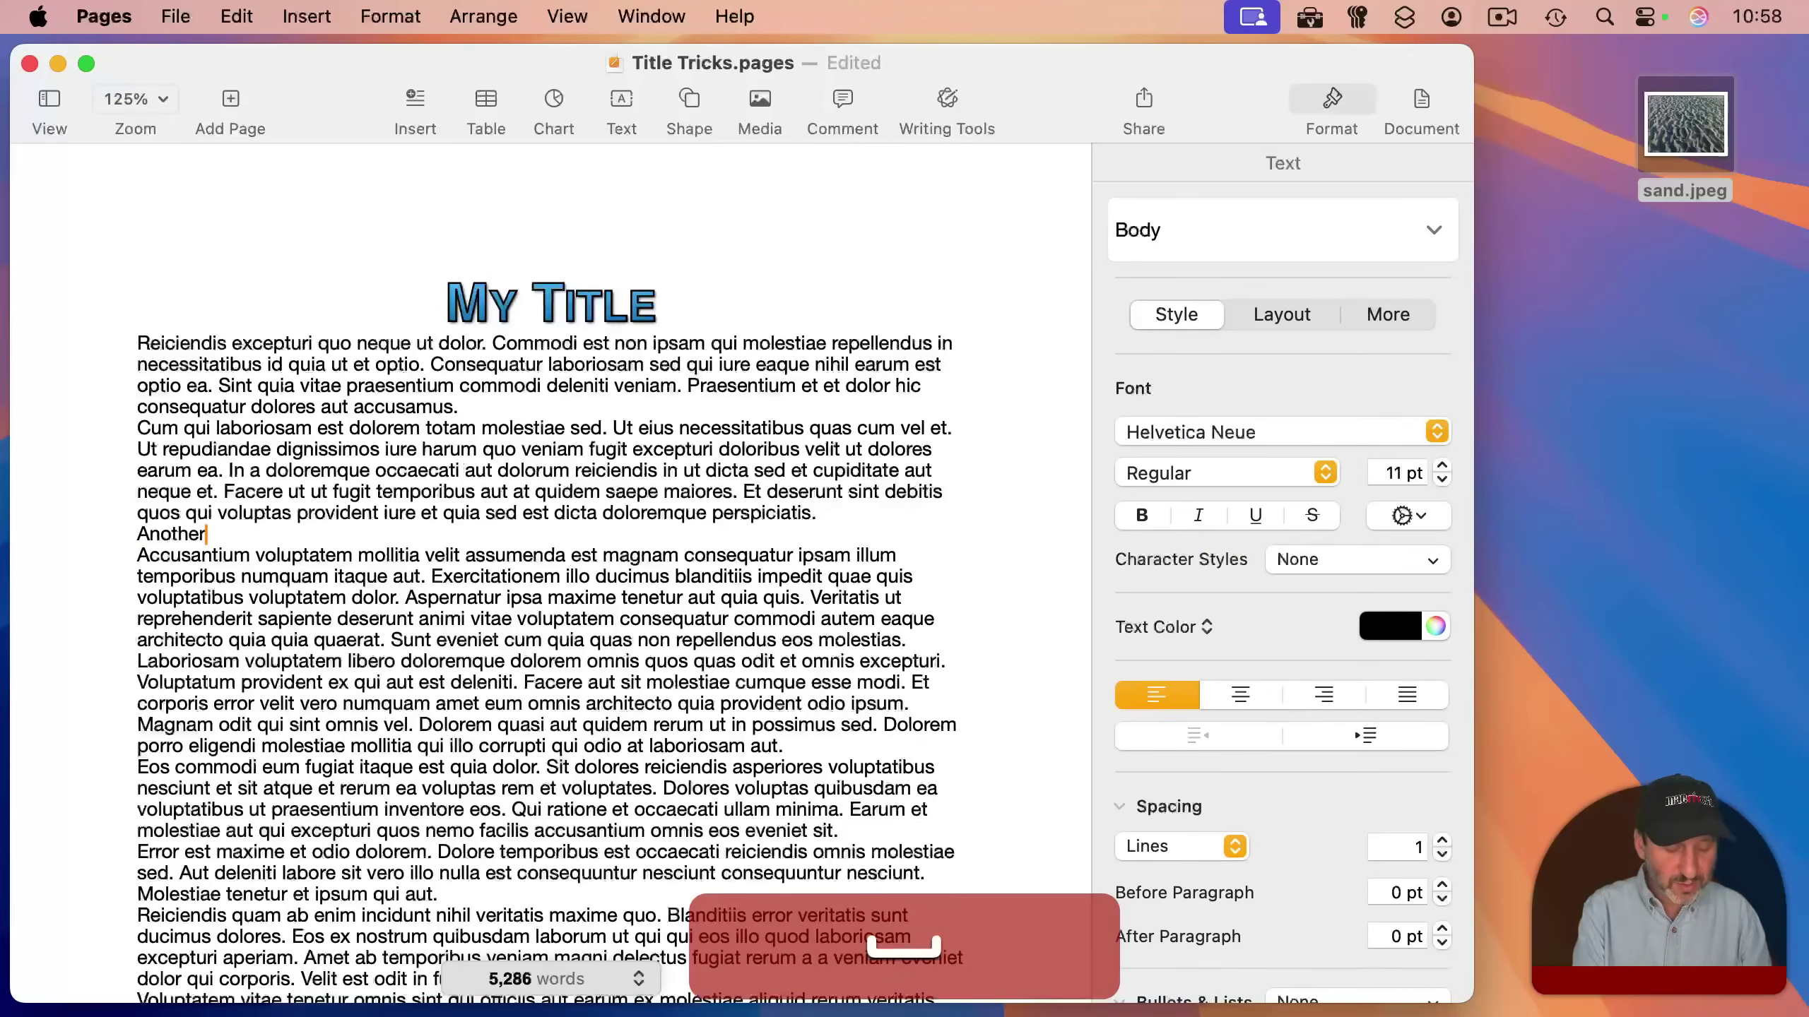
type(" Title")
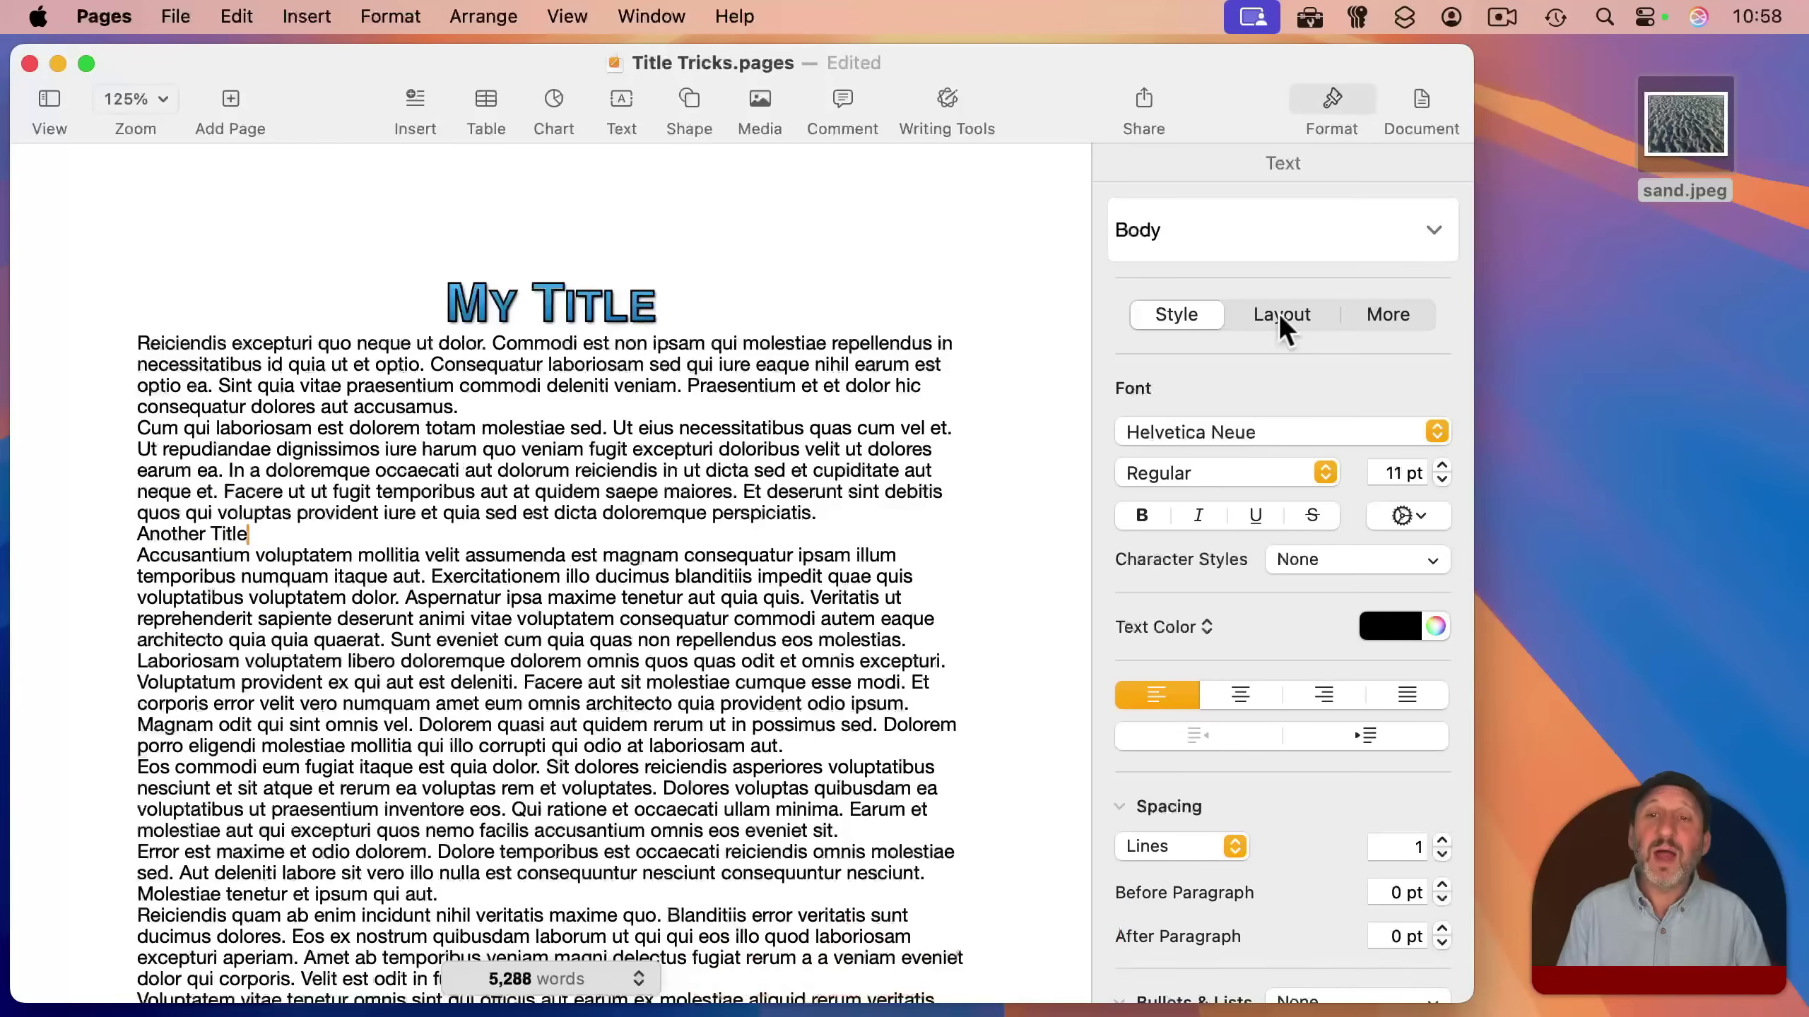
left_click(1232, 236)
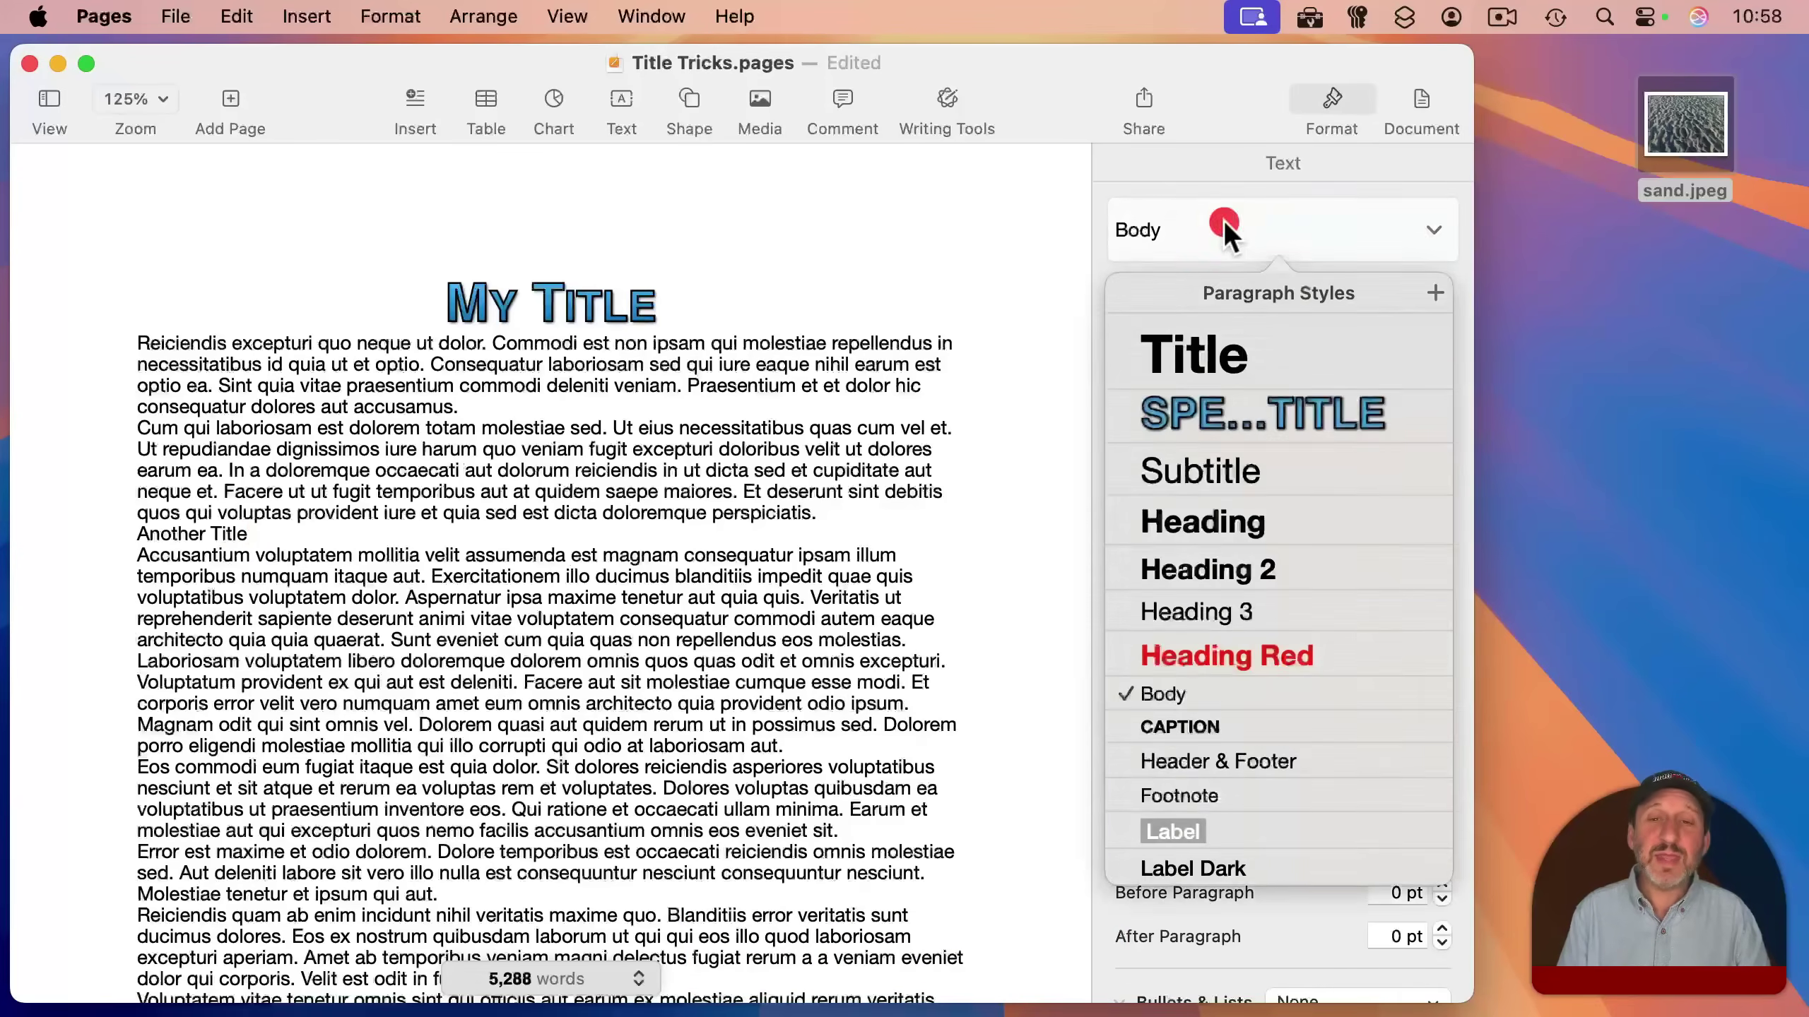
left_click(1238, 411)
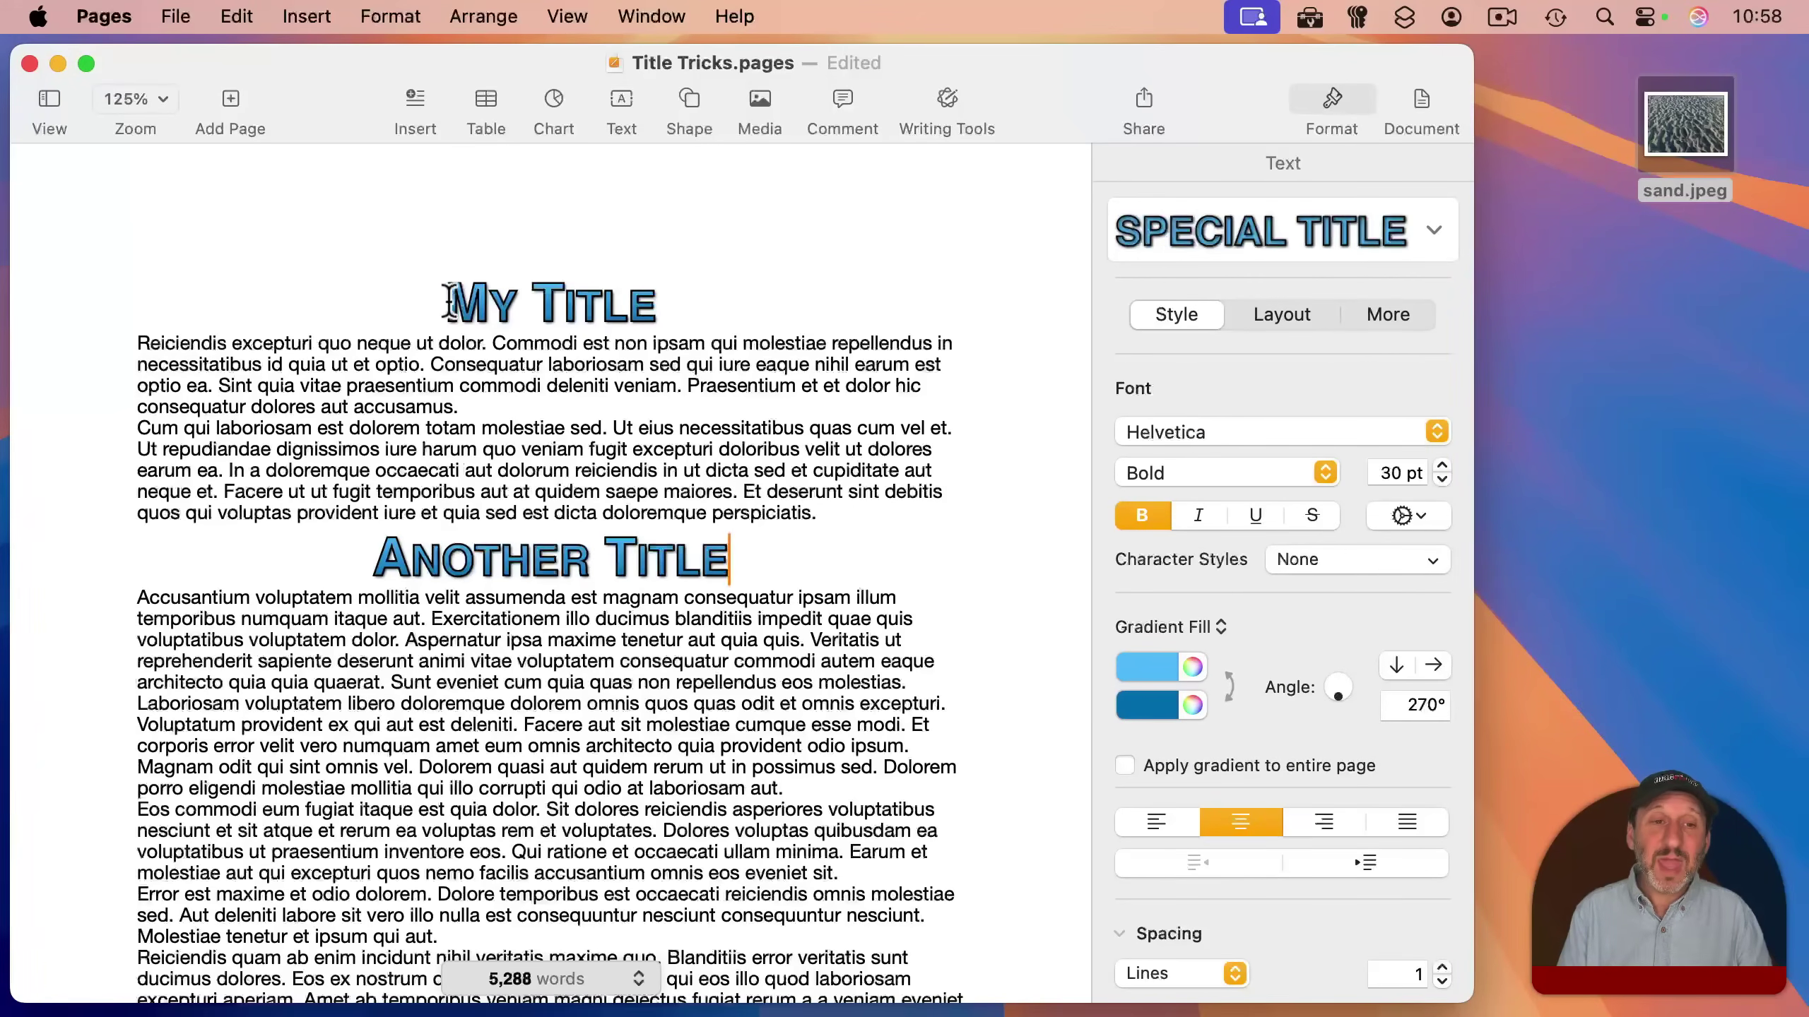
Change the first gradient color of "My Title" to turquoise green and update the Special Title style with it.
left_click_drag(451, 301, 654, 310)
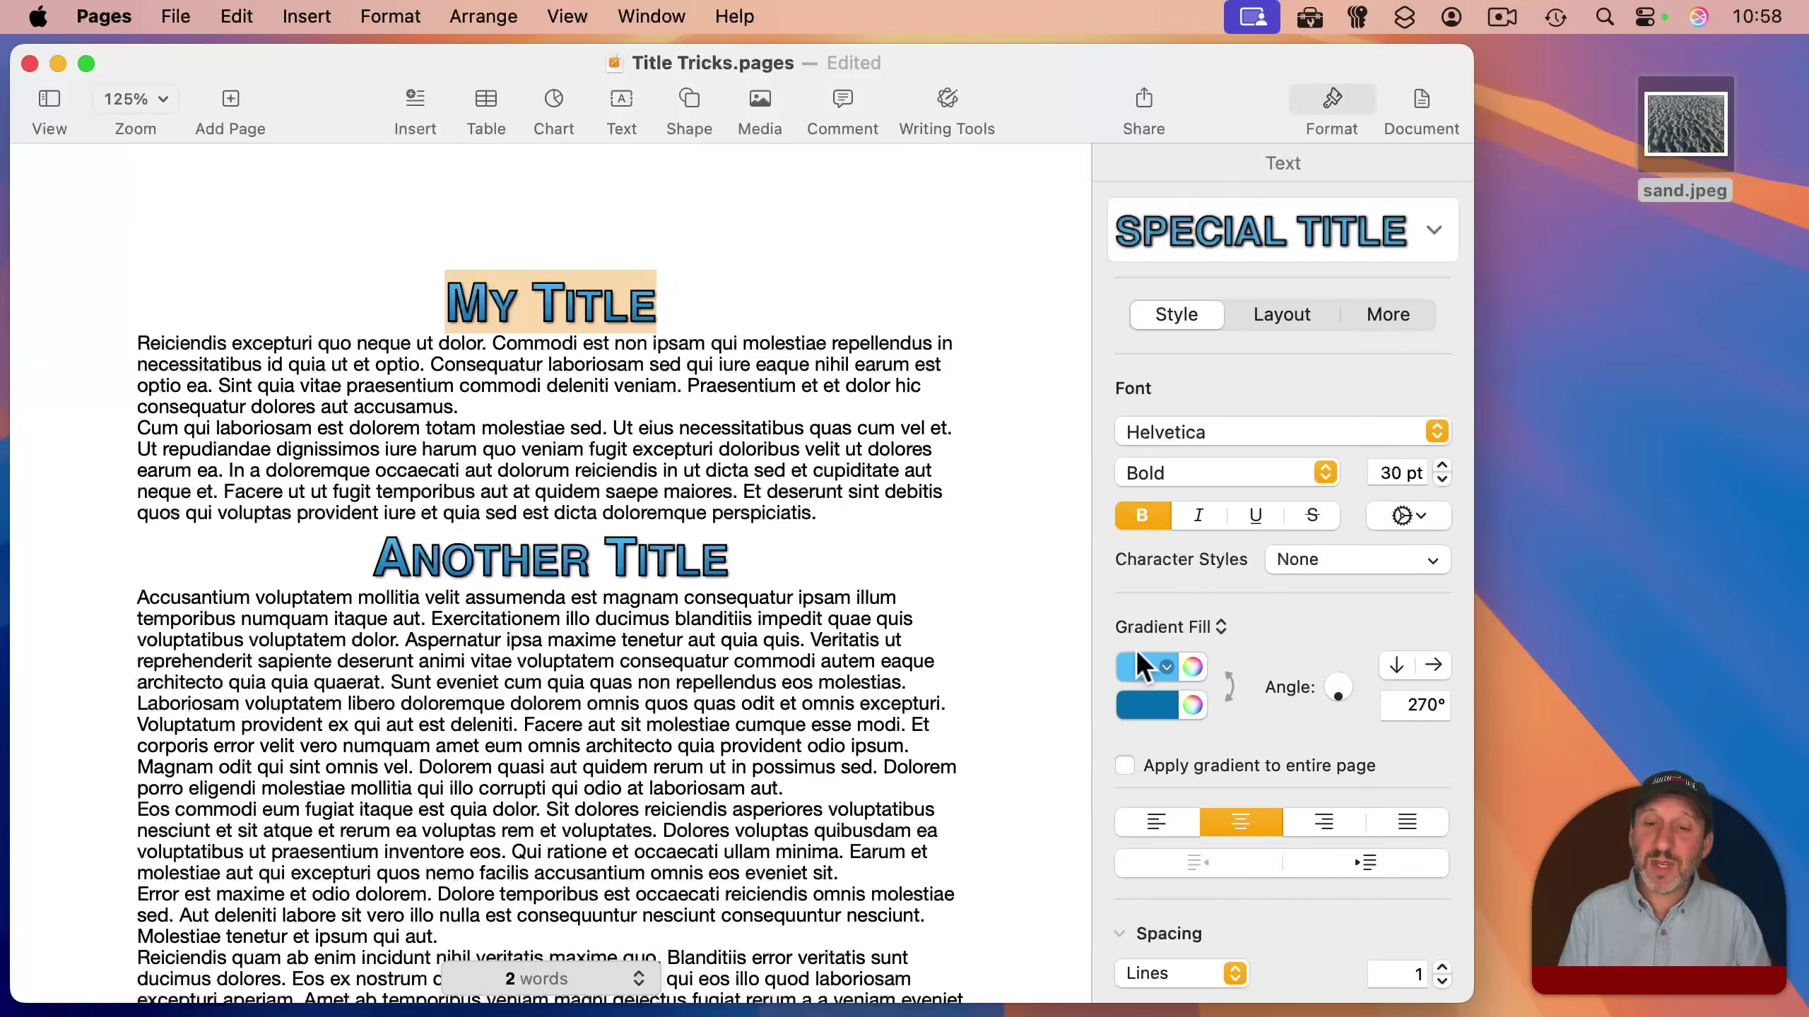
left_click(1163, 667)
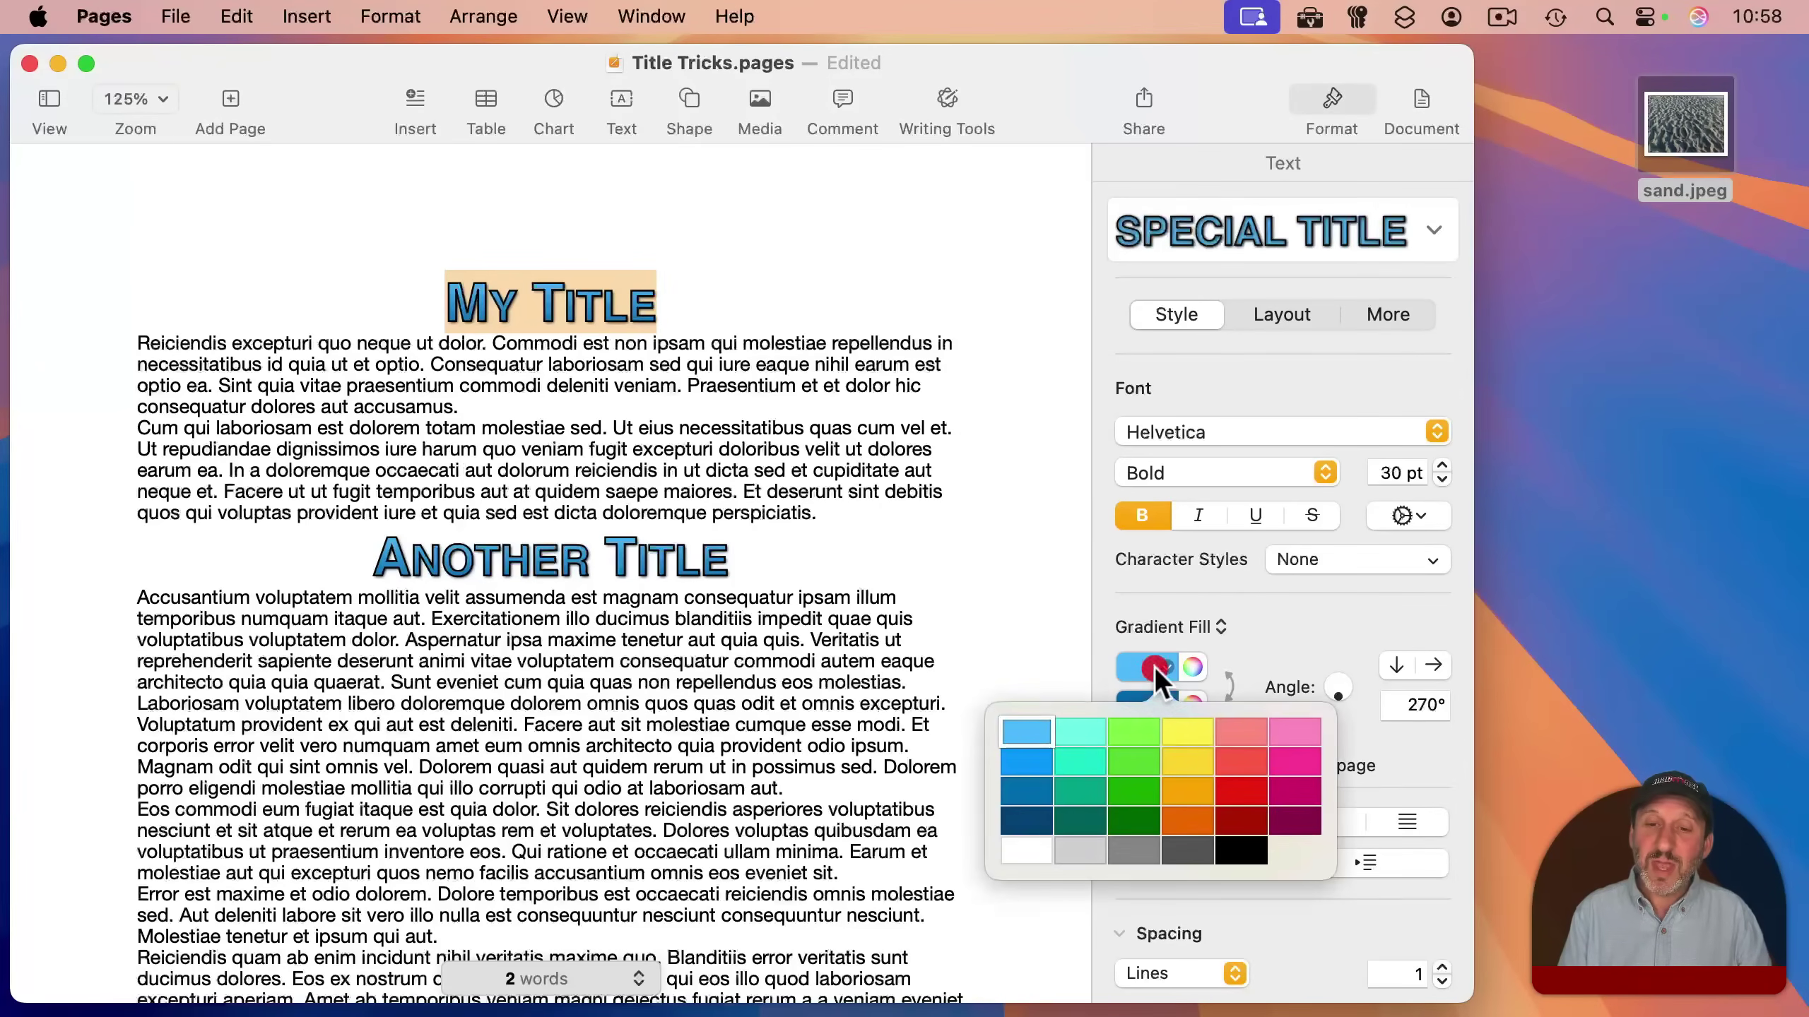
left_click(1085, 757)
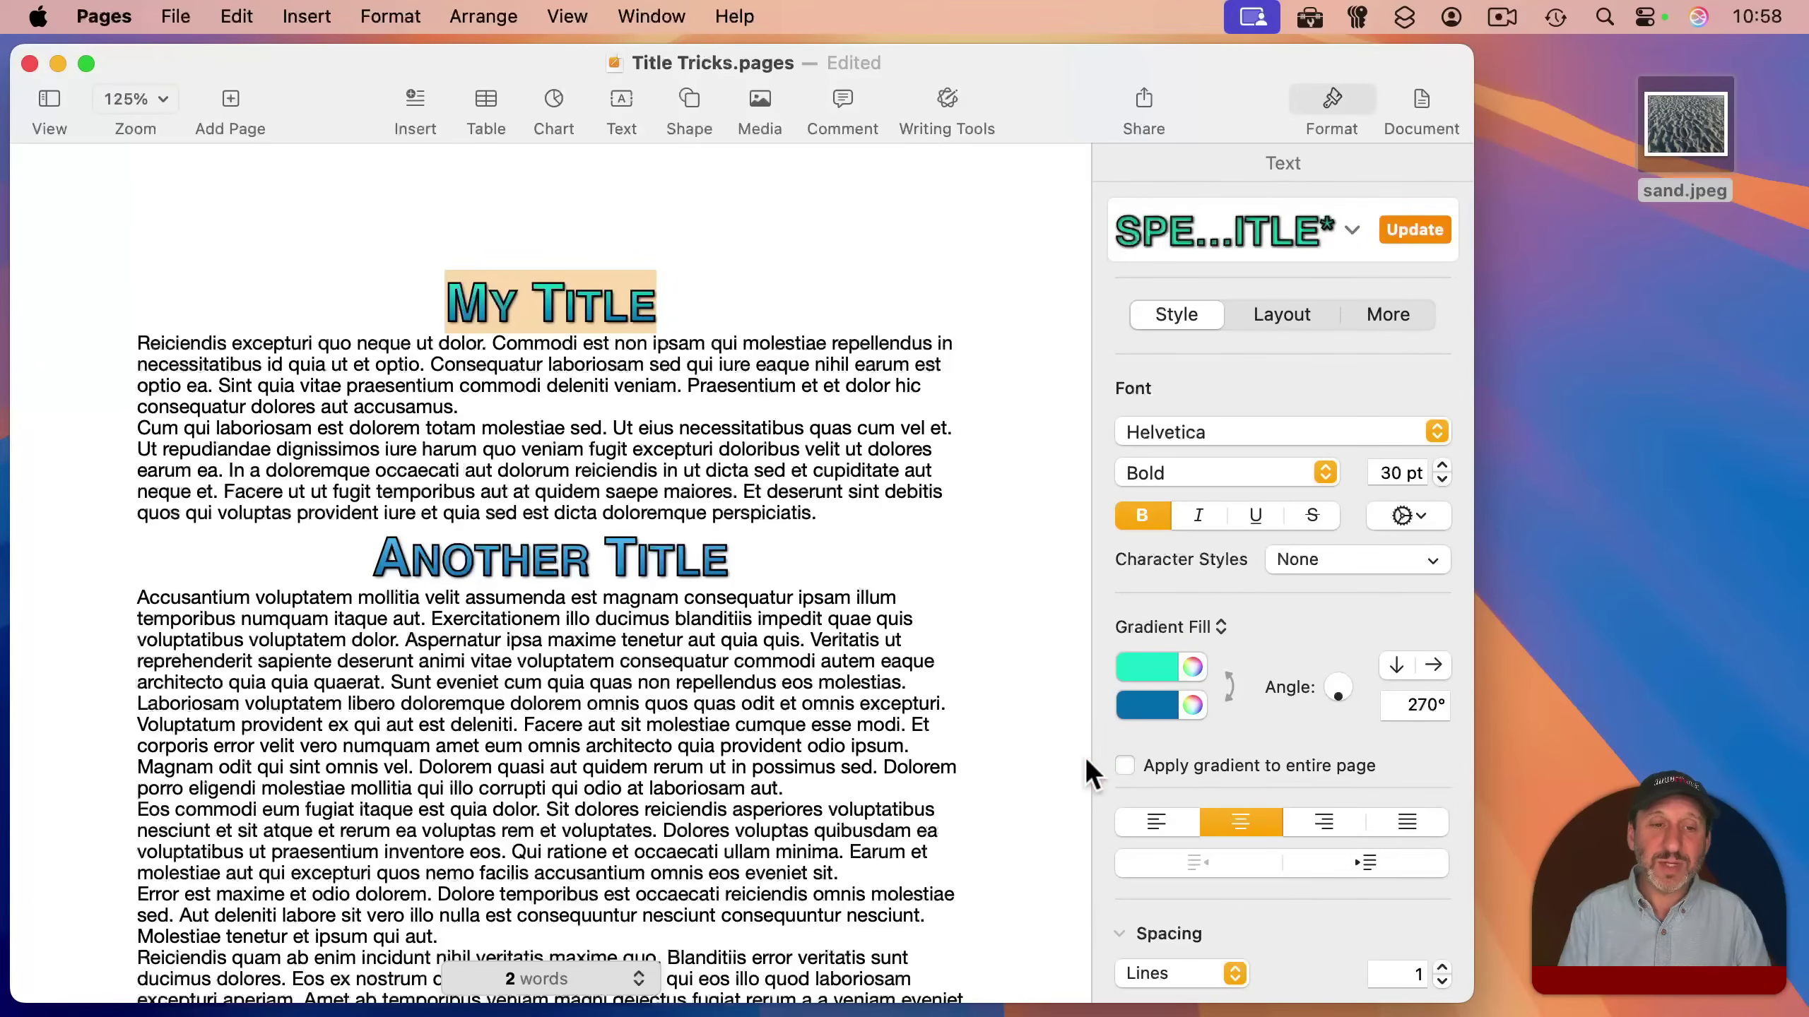
left_click(1416, 228)
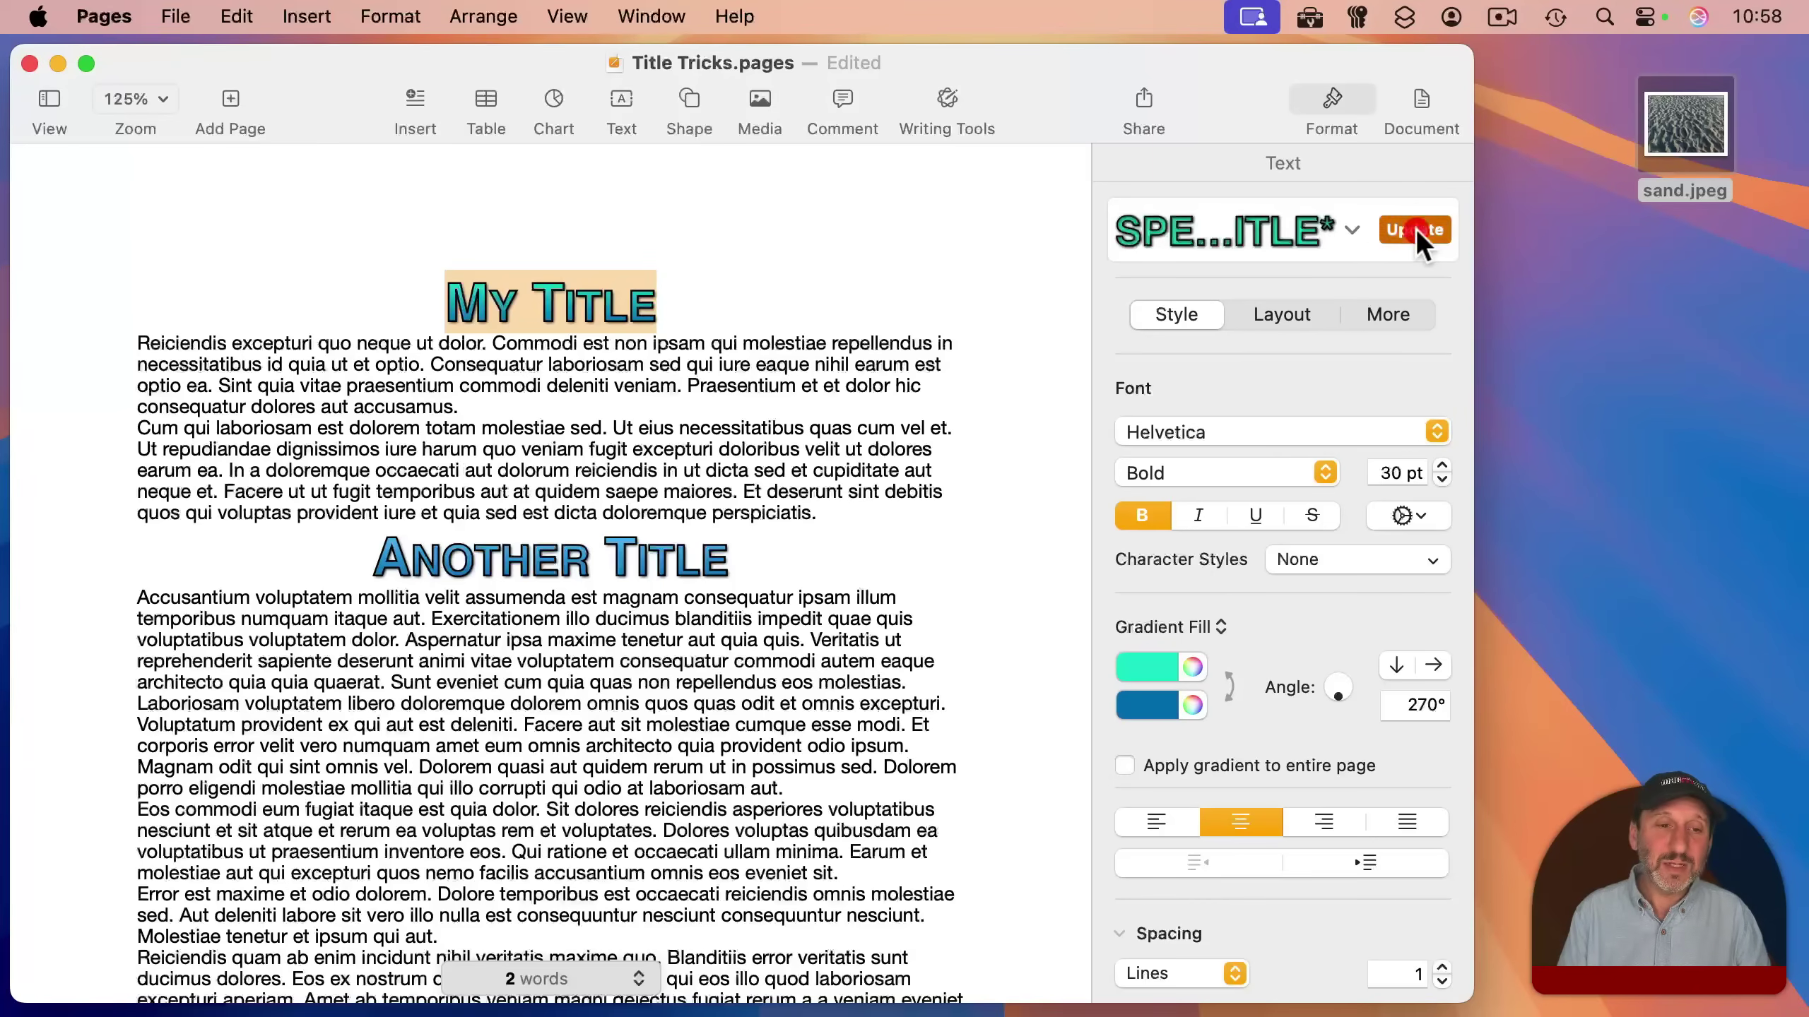
left_click_drag(382, 554, 765, 553)
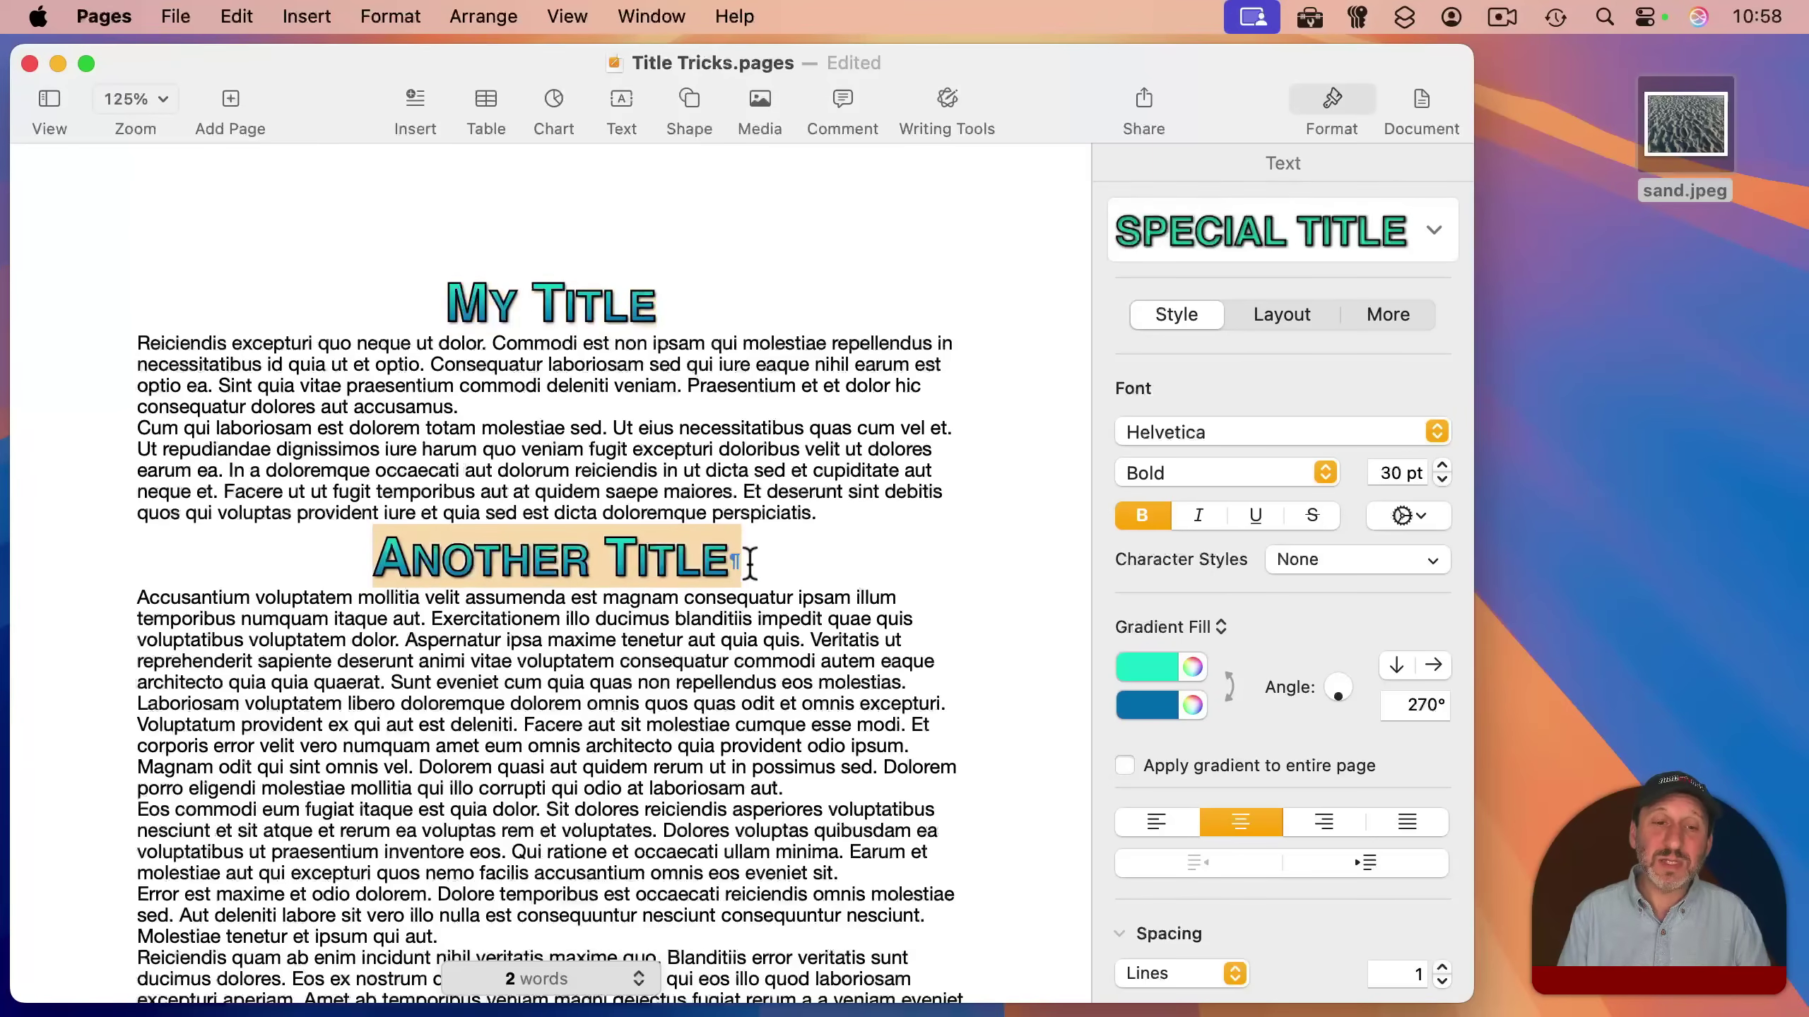
Go to the "Baseline Shift" heading and select its letter "a" to examine the individually shifted character.
scroll(711, 732, "down", 20)
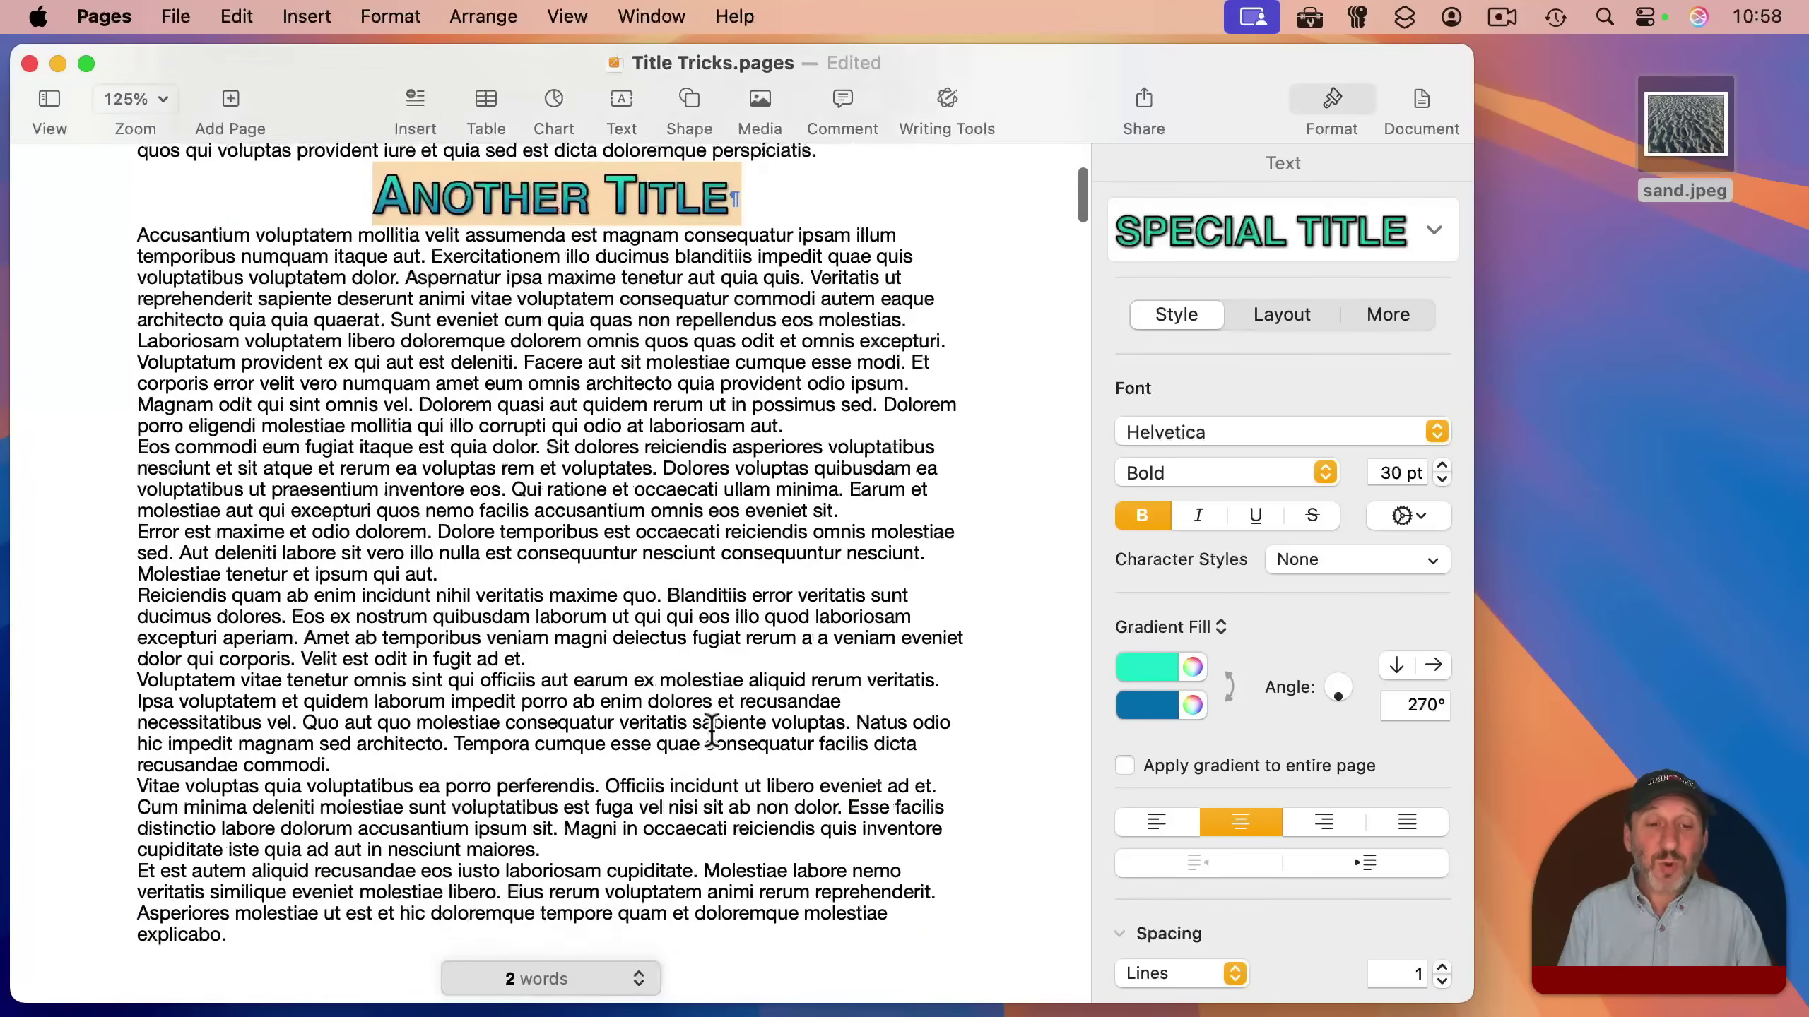
scroll(711, 732, "down", 15)
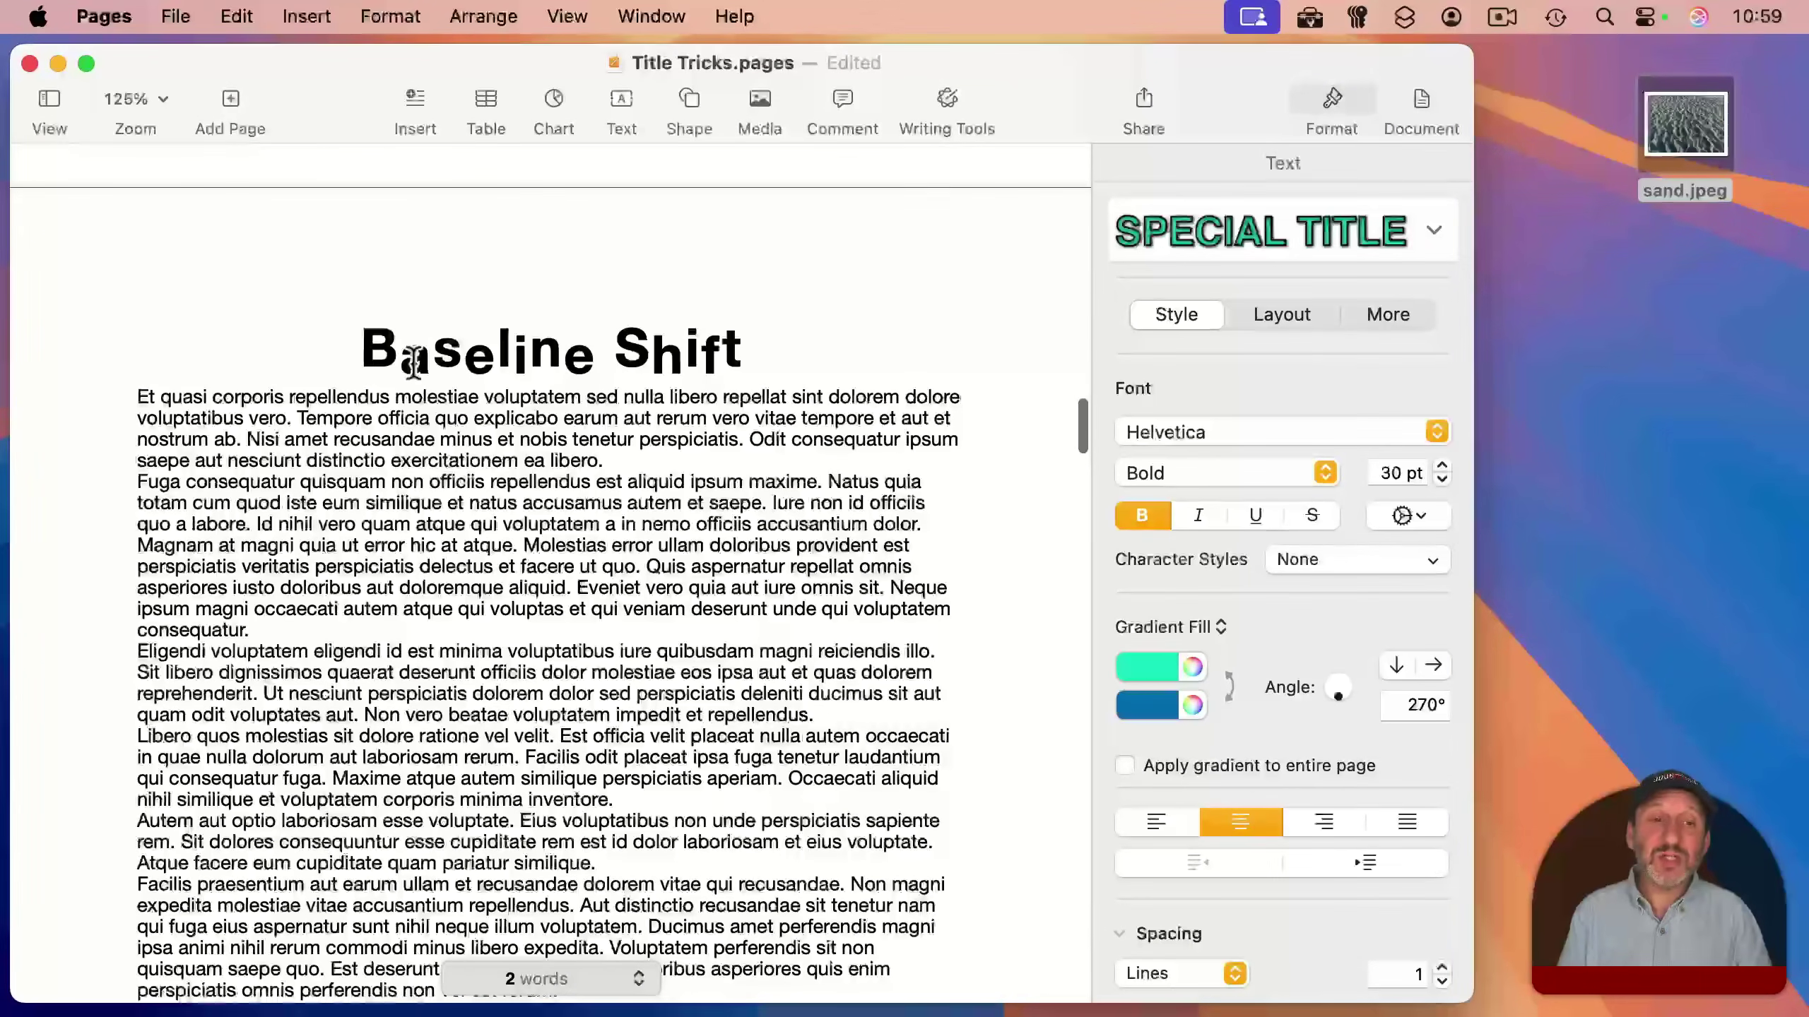
left_click_drag(364, 352, 426, 355)
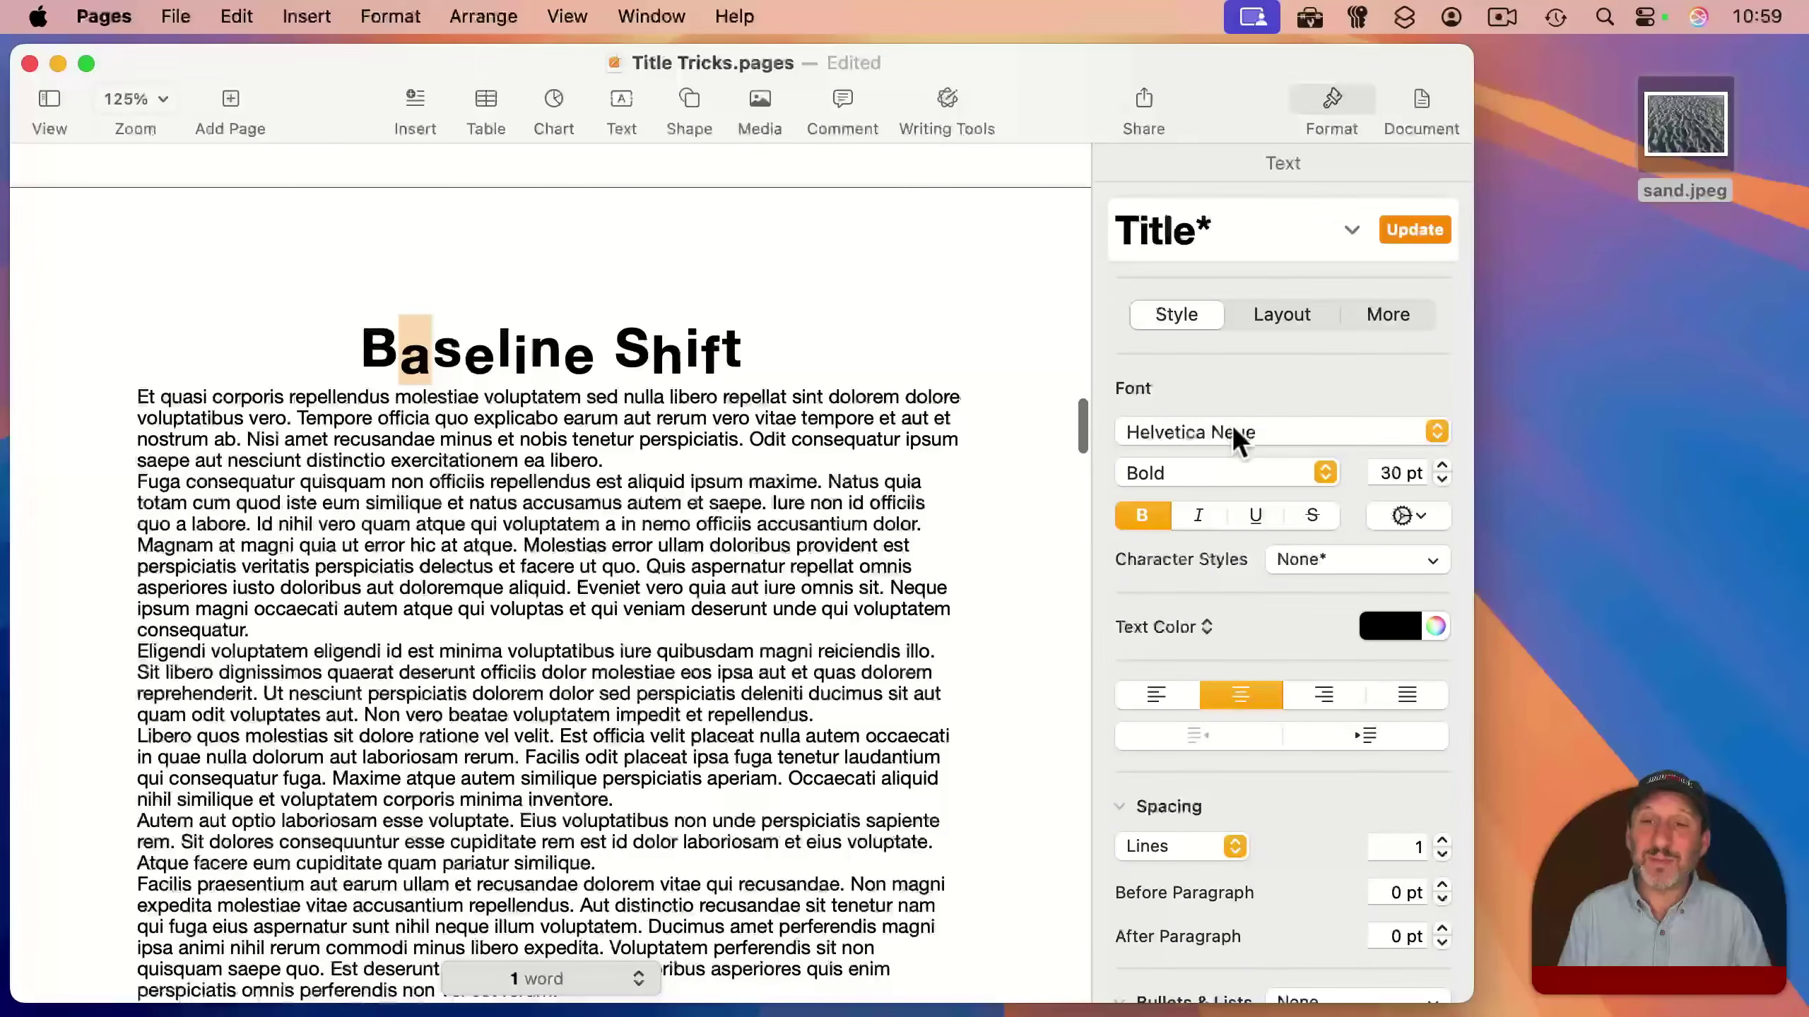
scroll(581, 545, "down", 3)
Select the "Drop Caps" heading and display the empty slots for custom drop cap styles.
scroll(580, 544, "down", 15)
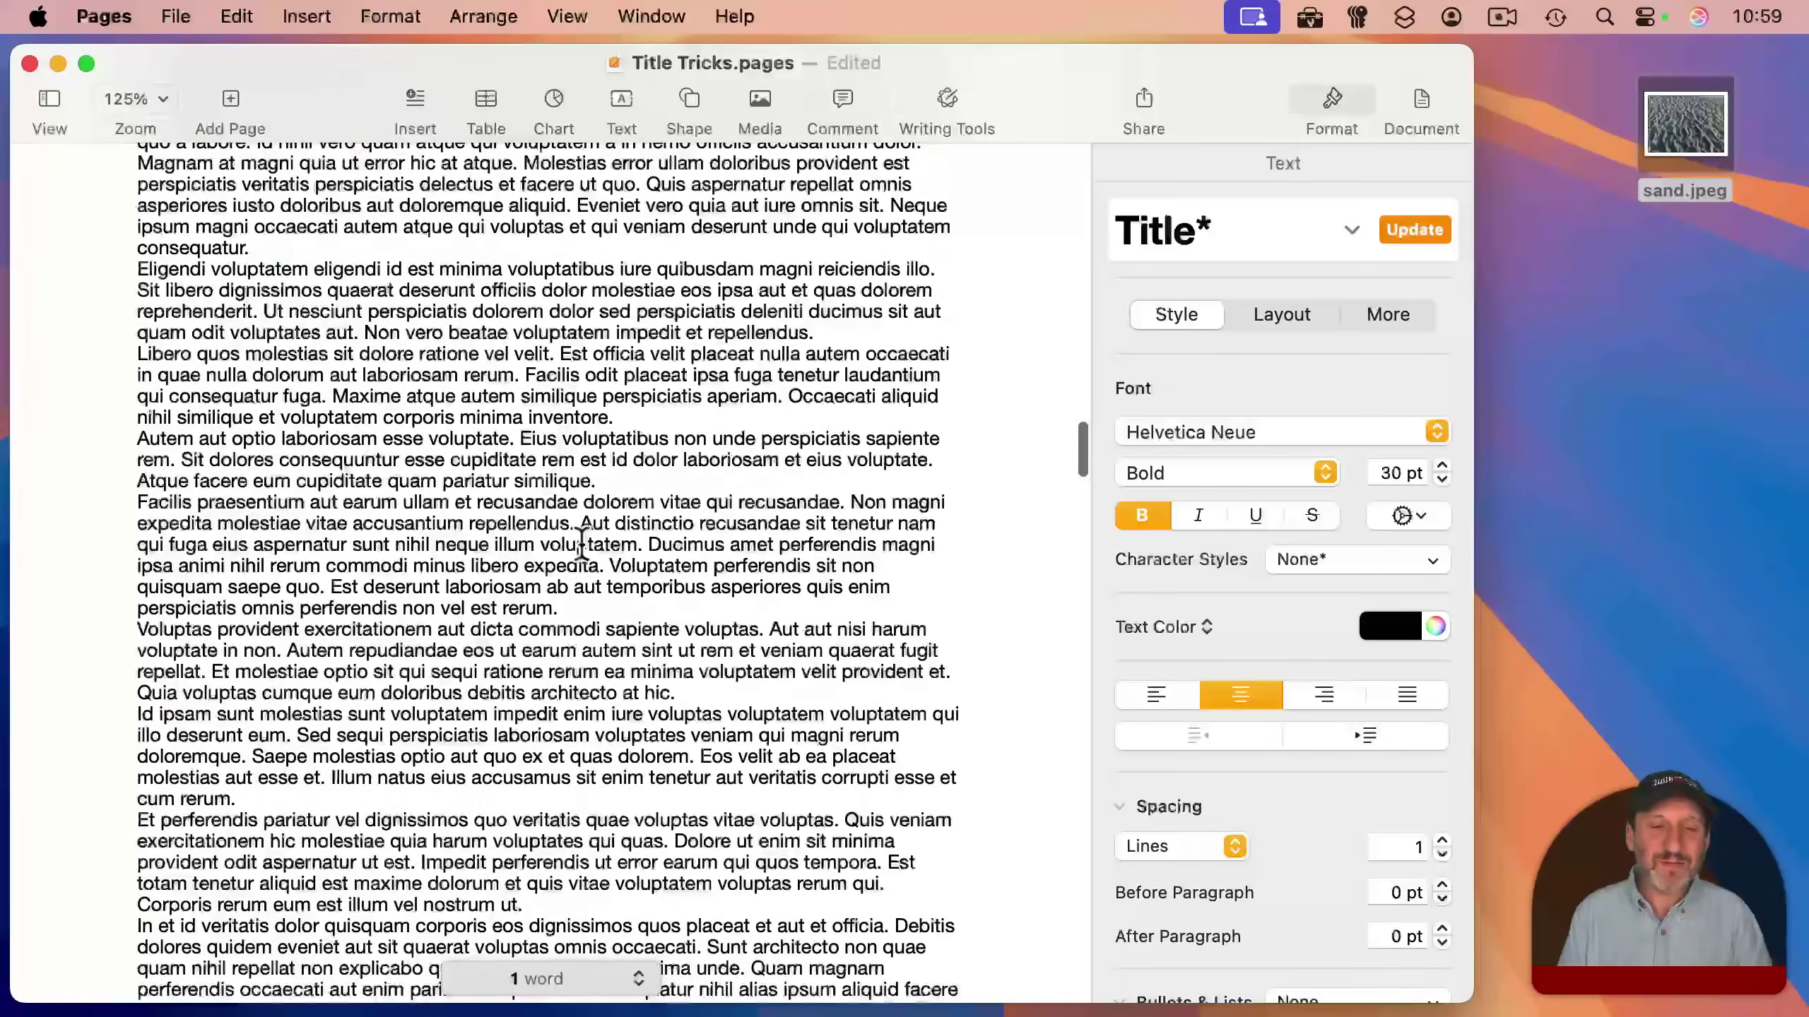
scroll(579, 541, "down", 10)
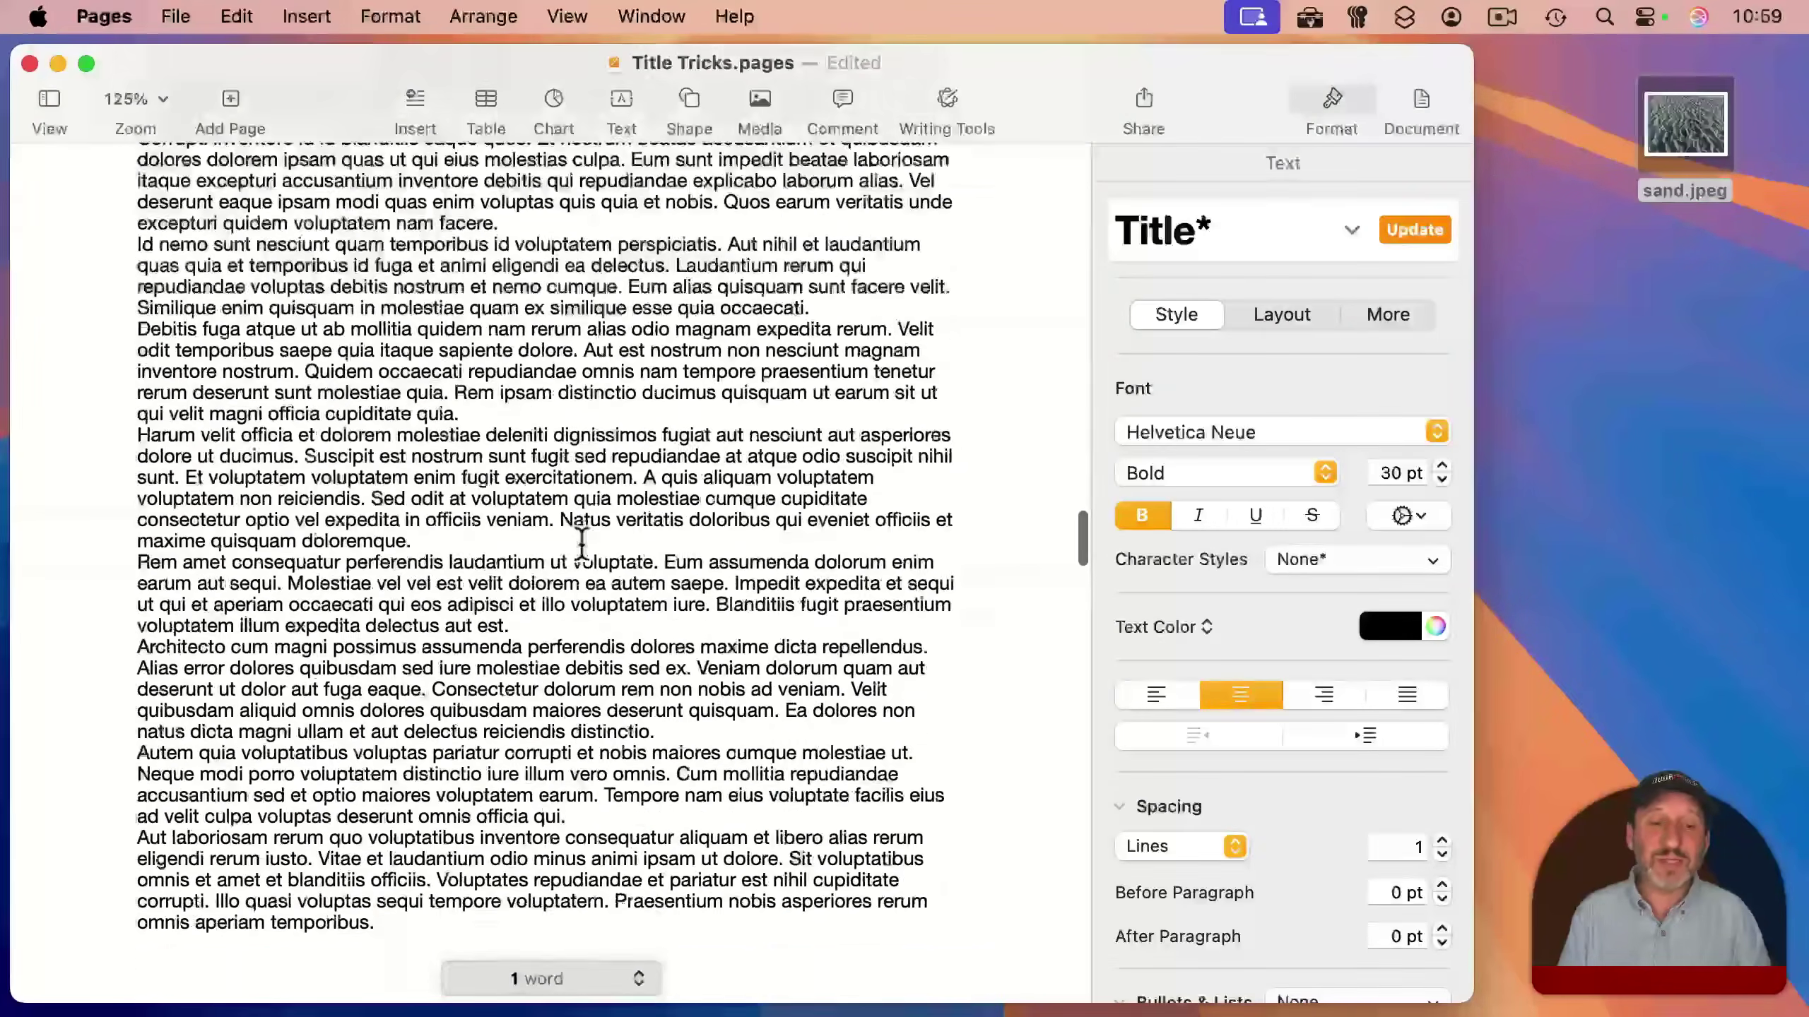
left_click_drag(531, 492, 73, 505)
left_click(1376, 968)
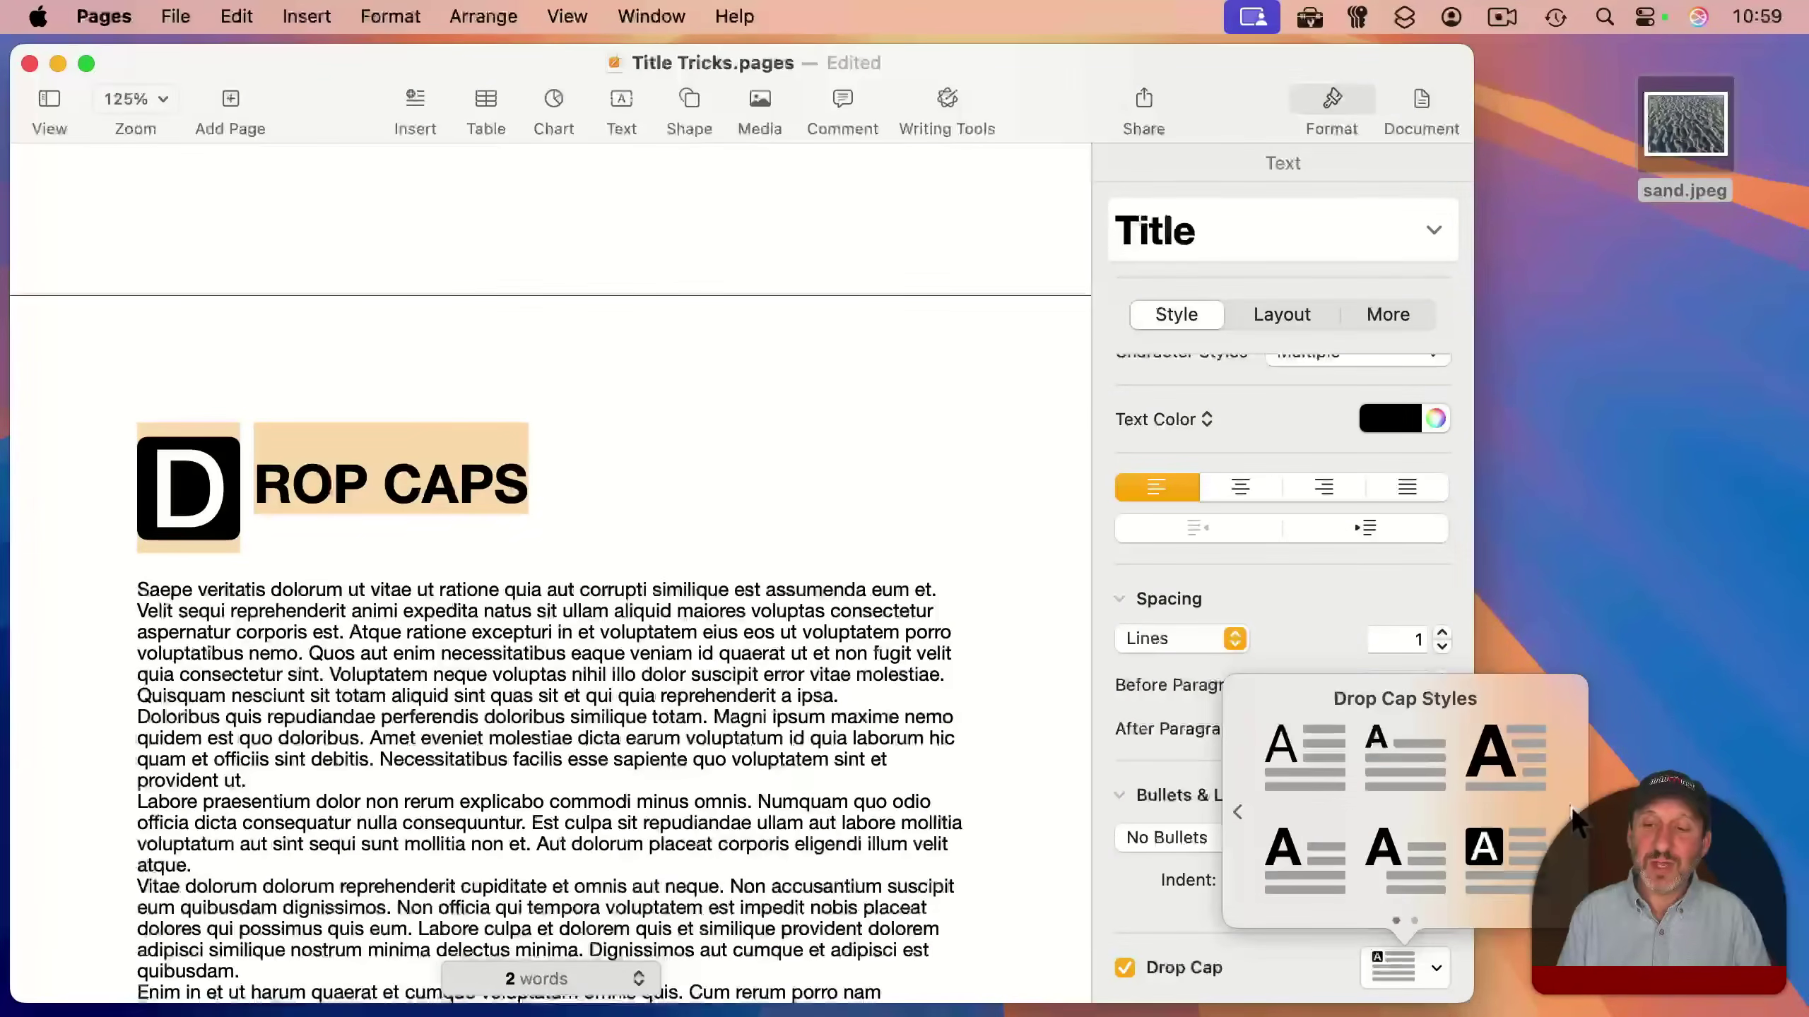
left_click(1572, 816)
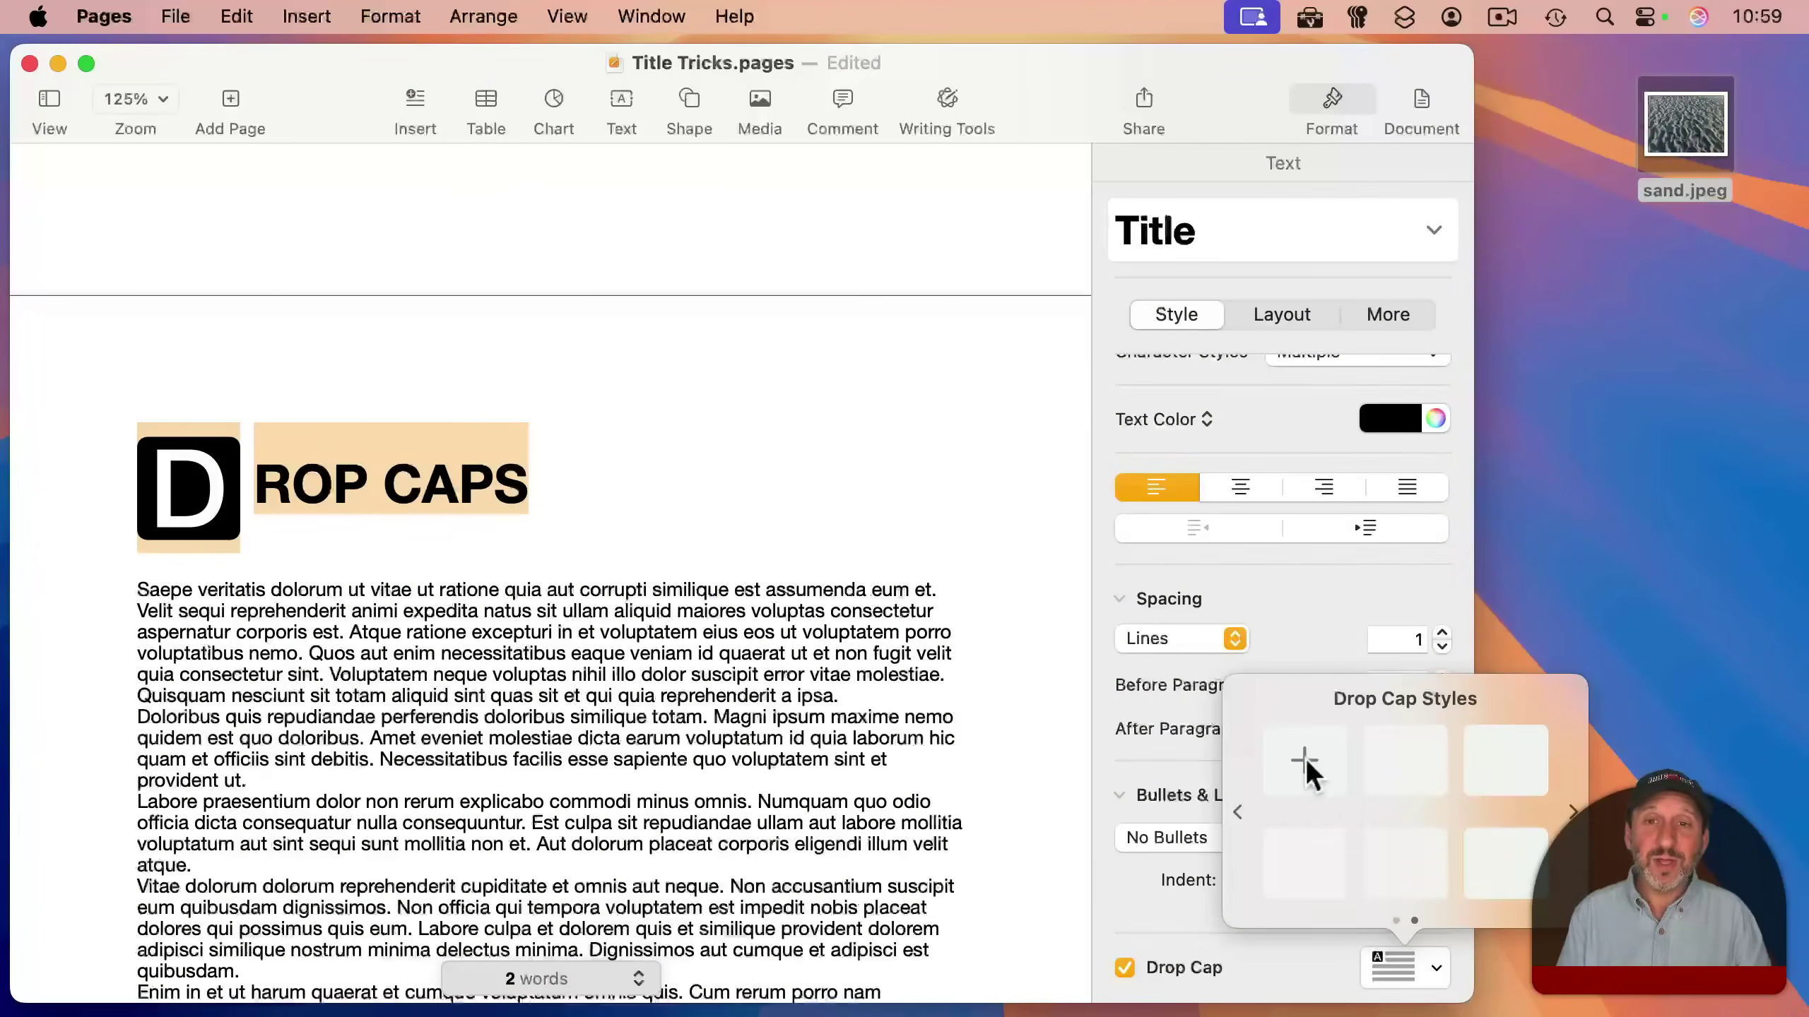